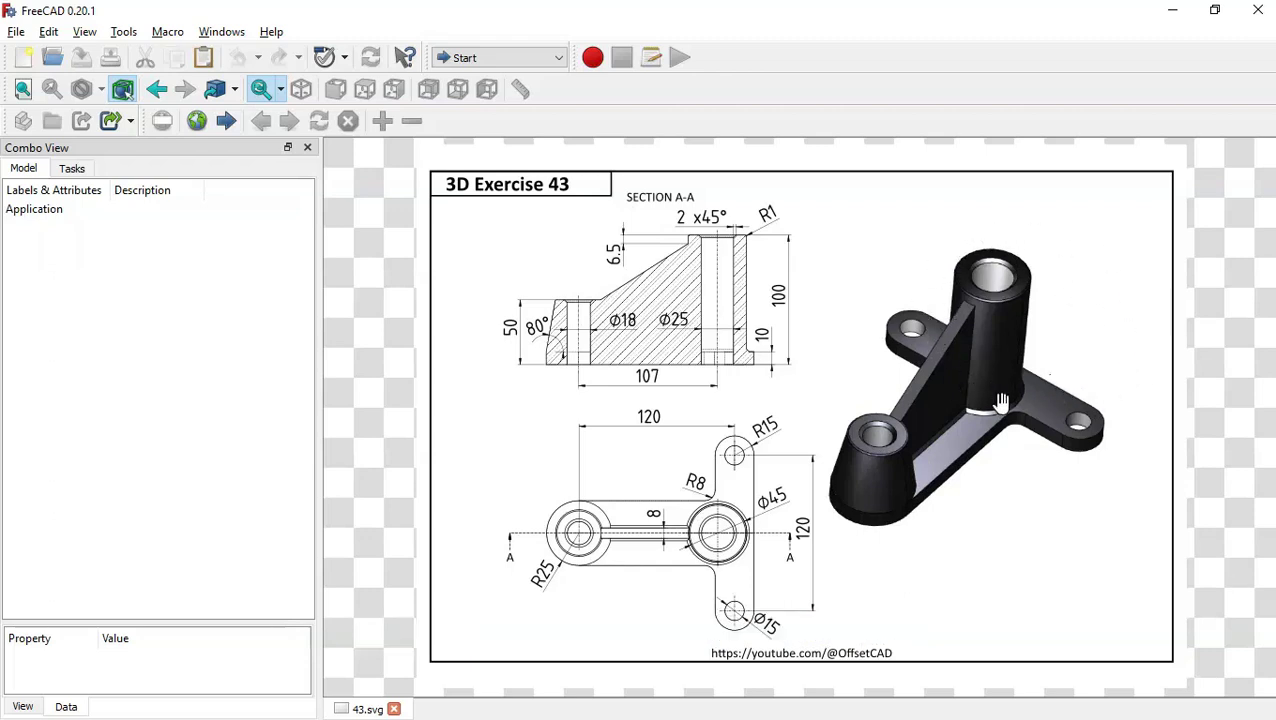
# - Create a new document and switch to the Part Design workbench
pyautogui.click(19, 58)
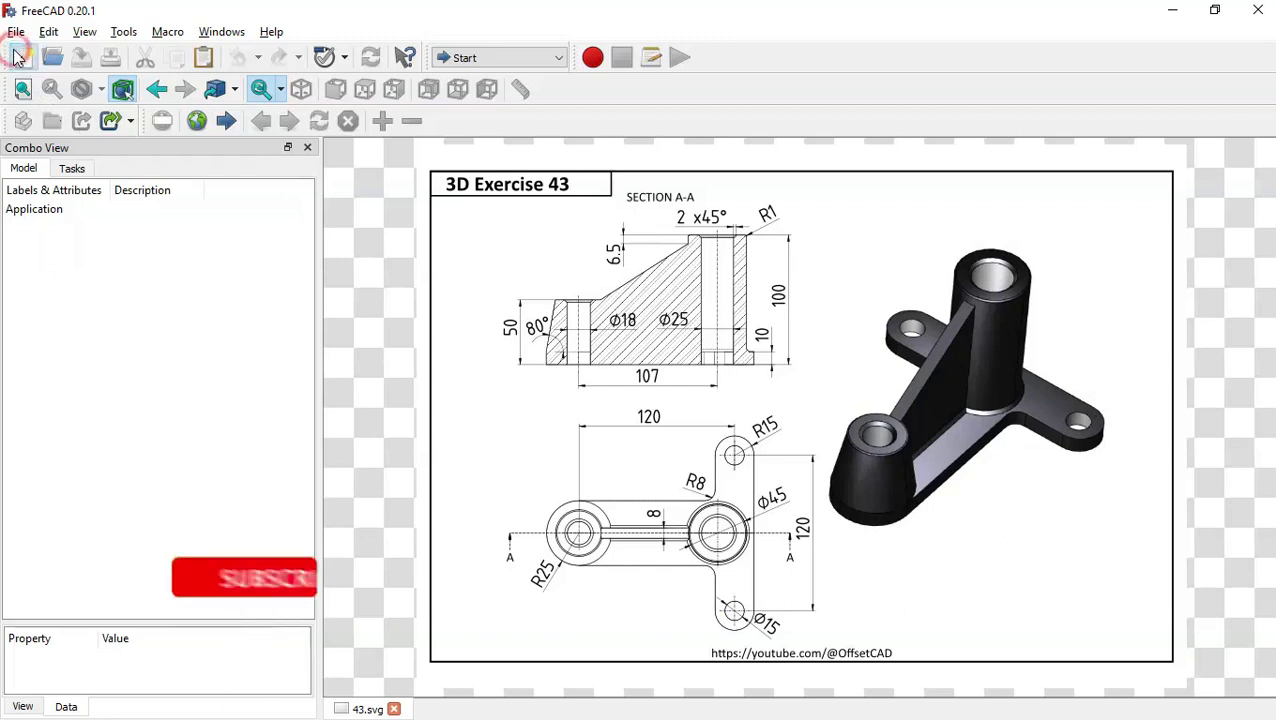
pyautogui.click(498, 57)
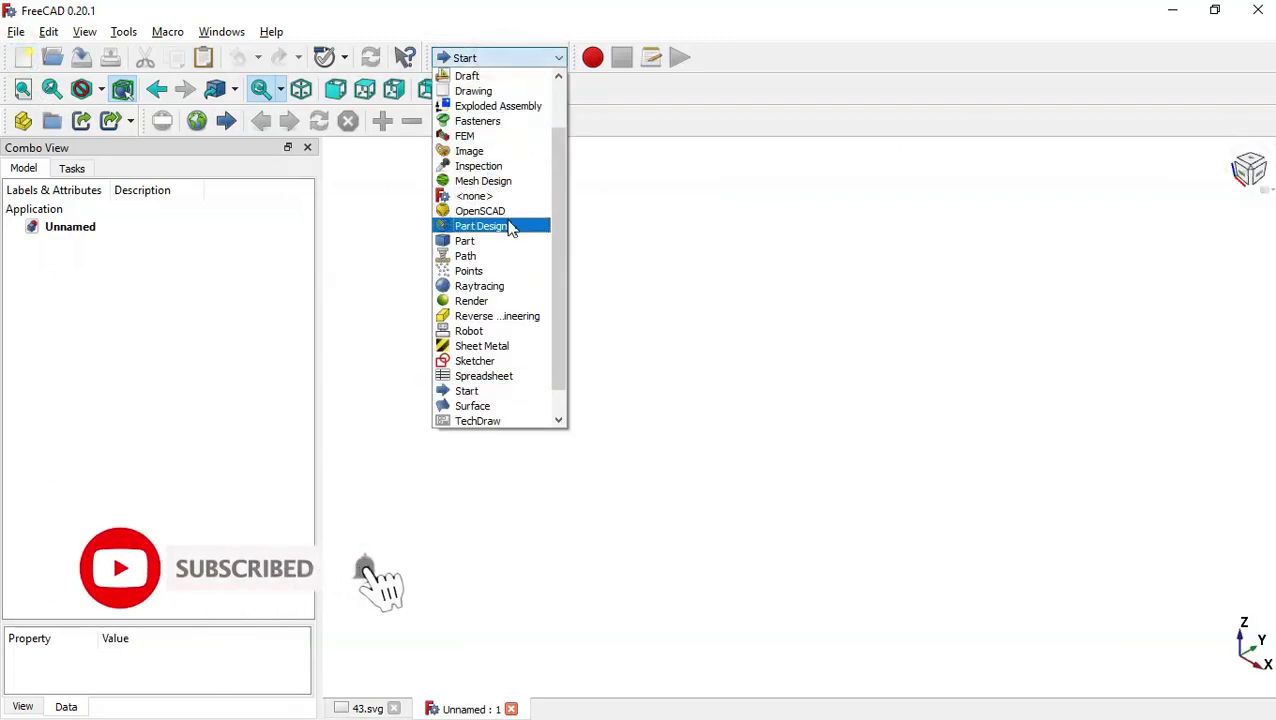
pyautogui.click(500, 226)
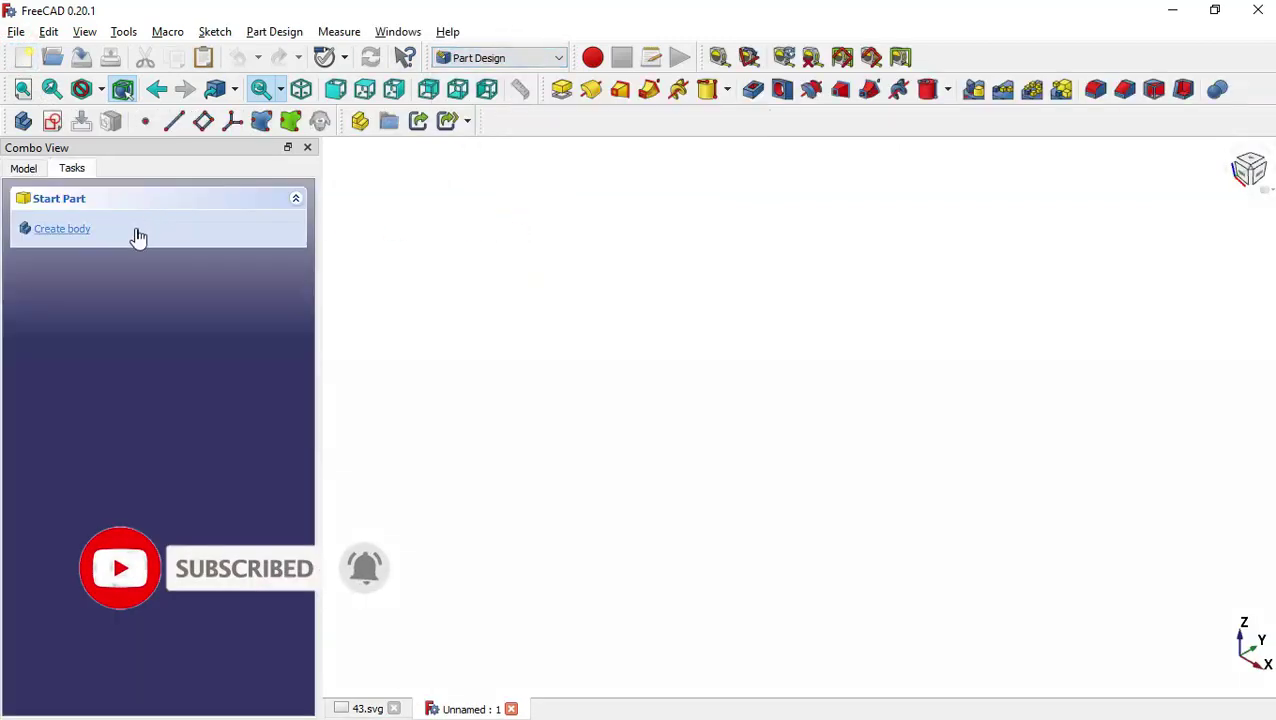
# - Create a body and open a new sketch on the XY_Plane
pyautogui.click(133, 234)
pyautogui.click(133, 234)
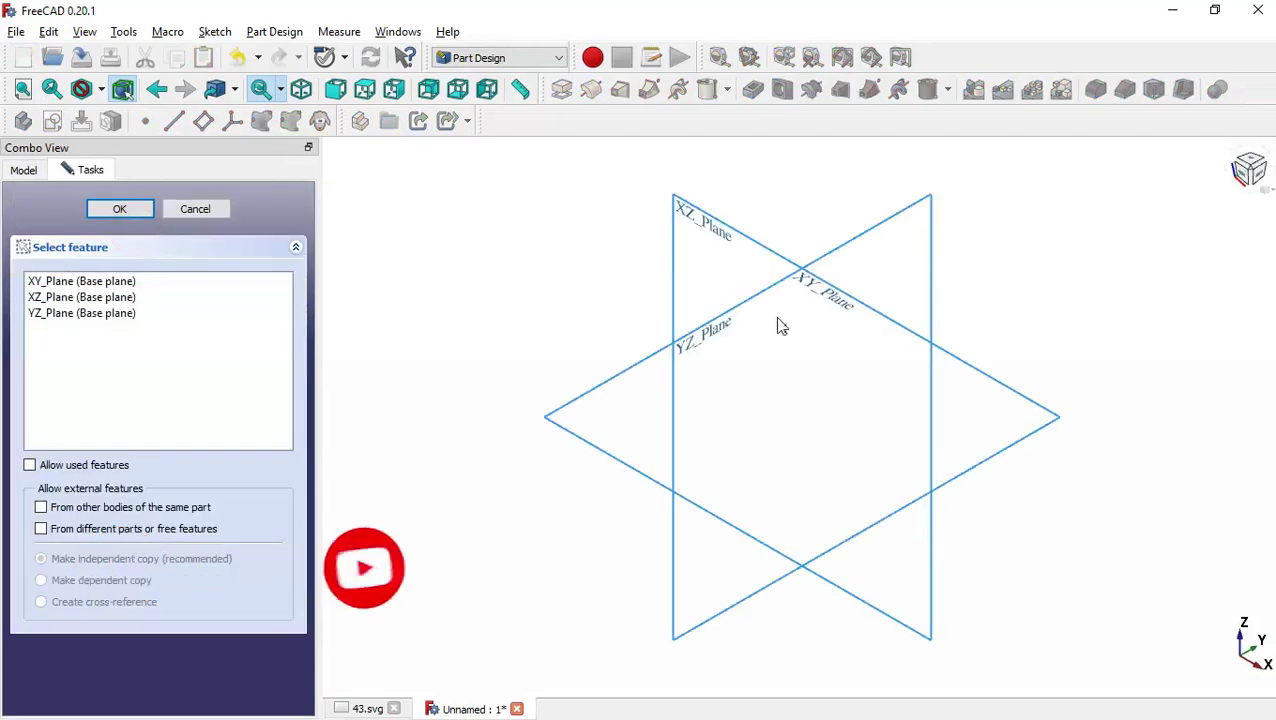
pyautogui.click(822, 292)
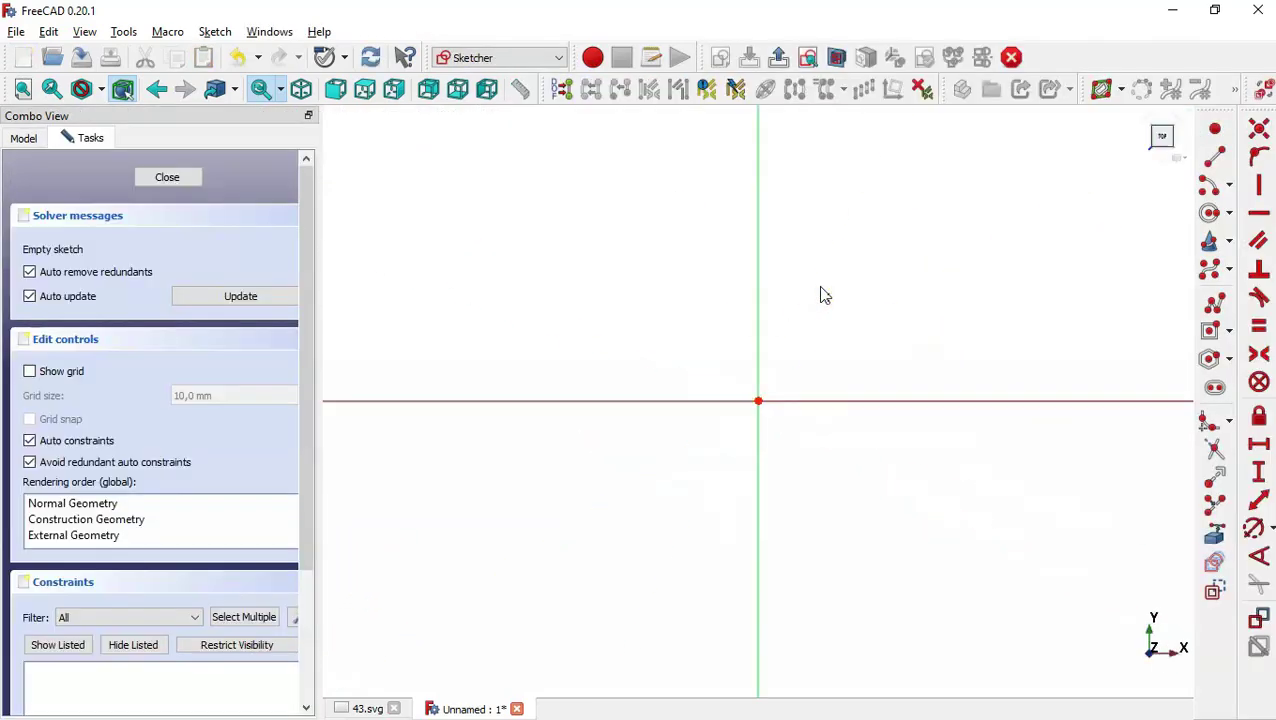
pyautogui.scroll(-1, 650, 190)
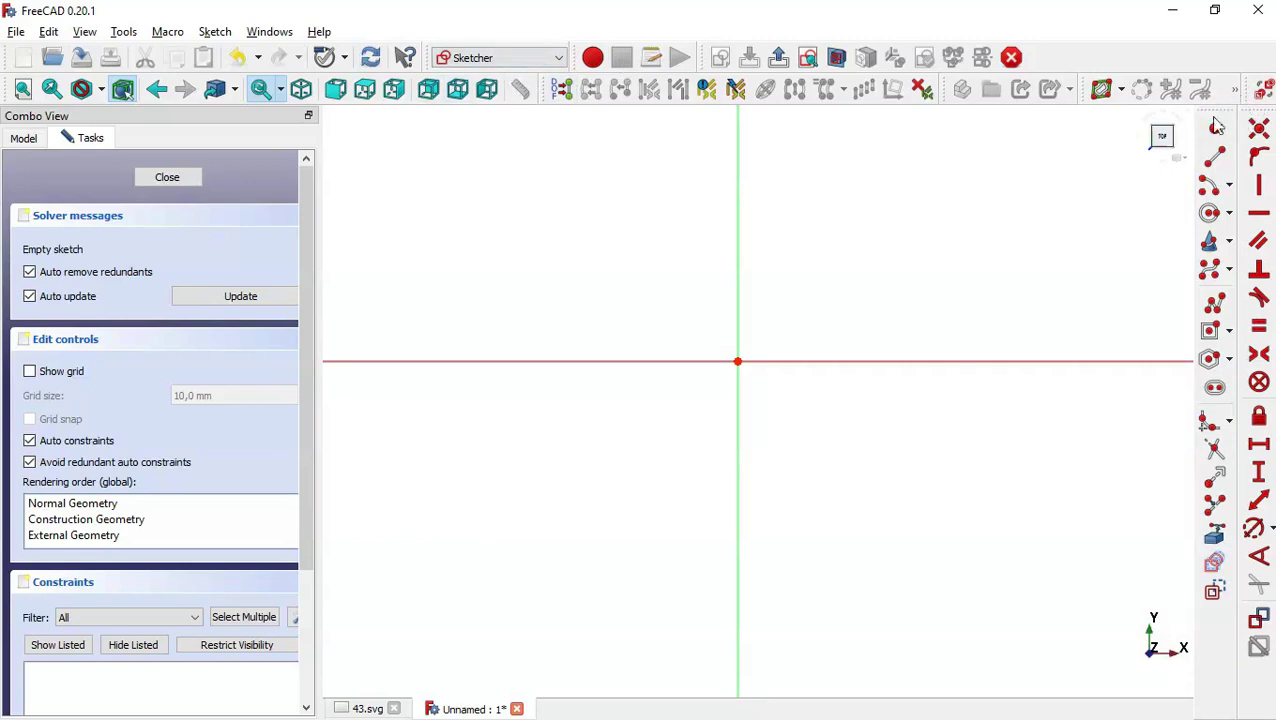
# - Polyline from the origin: horizontal line, rounded end arc, then a line back left
pyautogui.click(1217, 308)
pyautogui.scroll(-1, 610, 227)
pyautogui.scroll(-1, 608, 227)
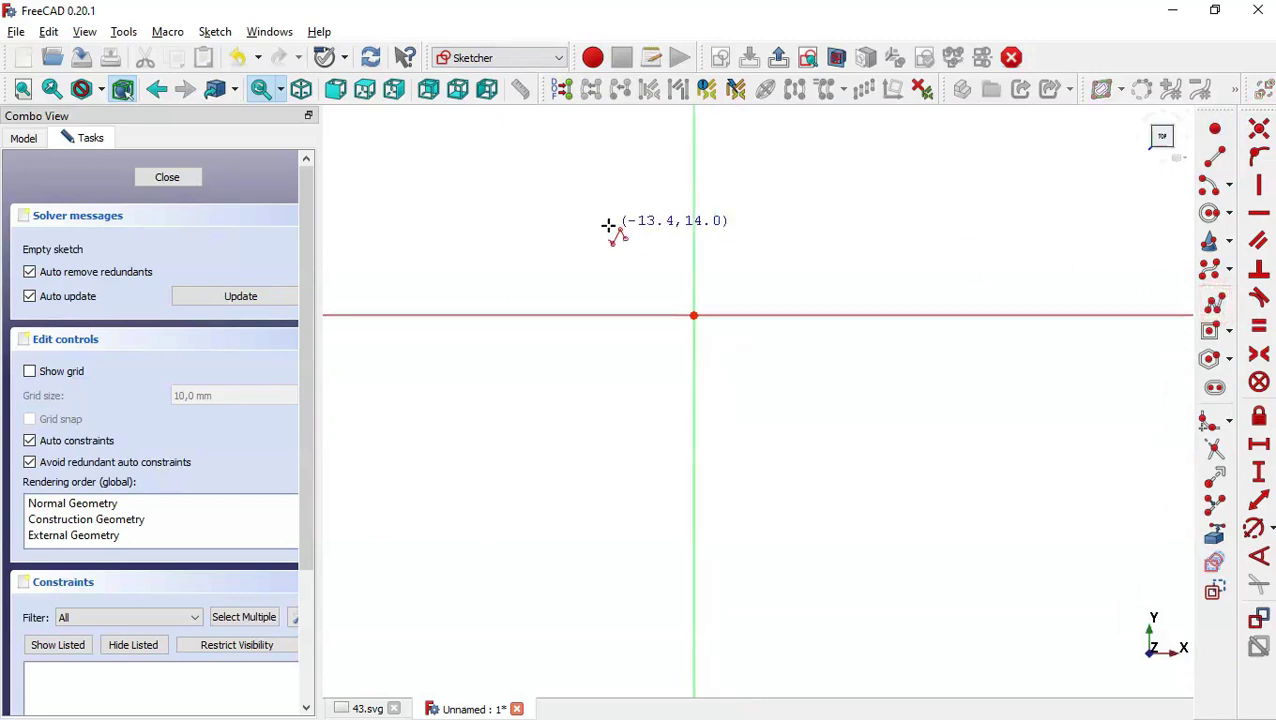
pyautogui.click(693, 316)
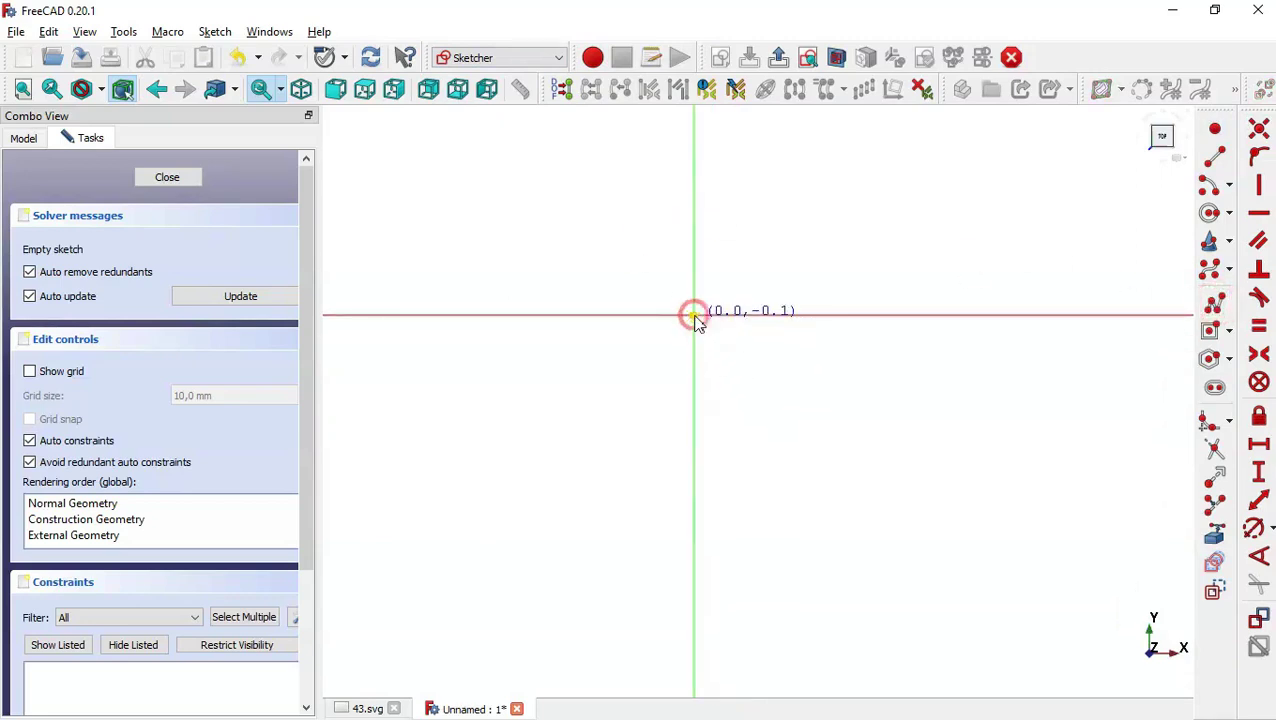
pyautogui.click(977, 316)
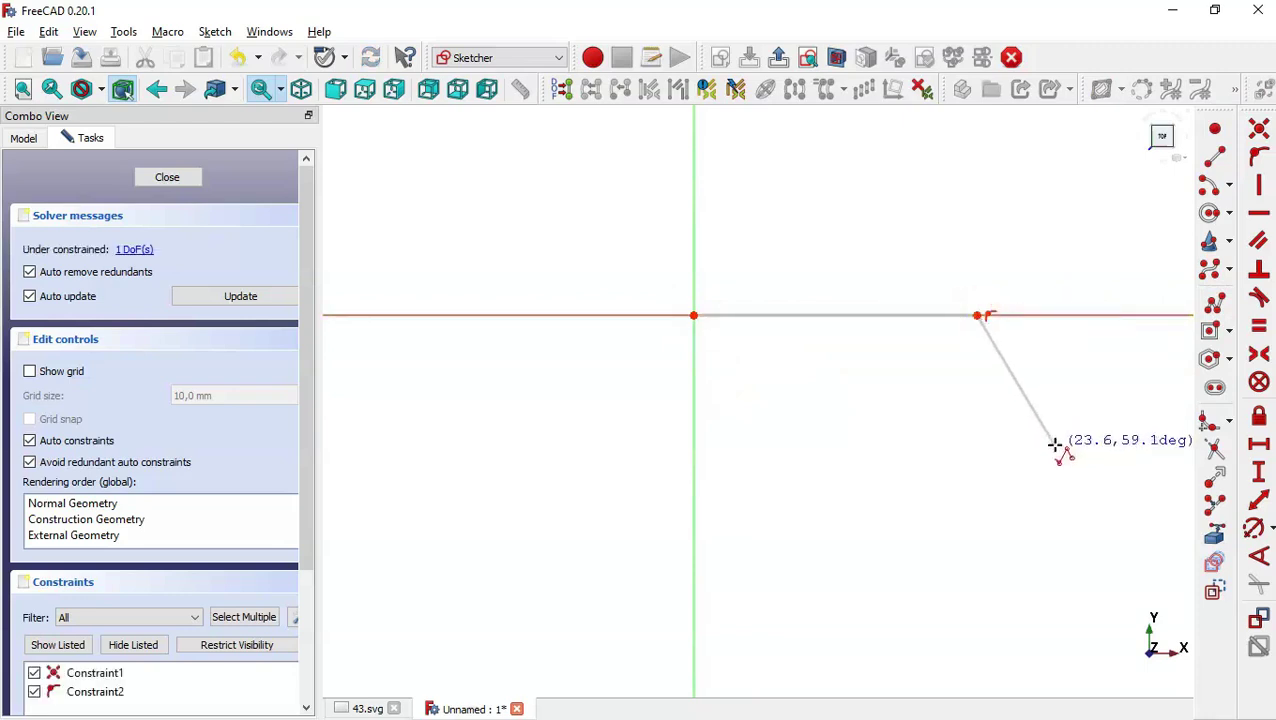
pyautogui.press('m')
pyautogui.press('m')
pyautogui.press('m')
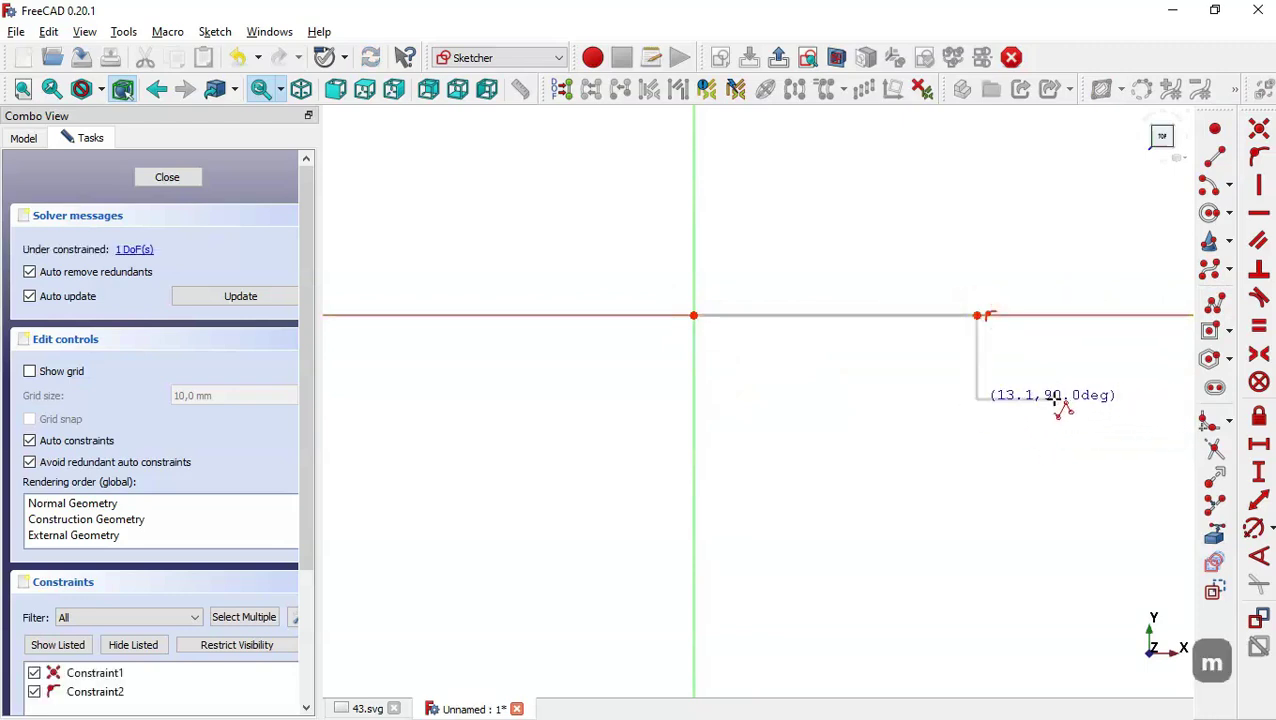
pyautogui.click(979, 386)
pyautogui.press('m')
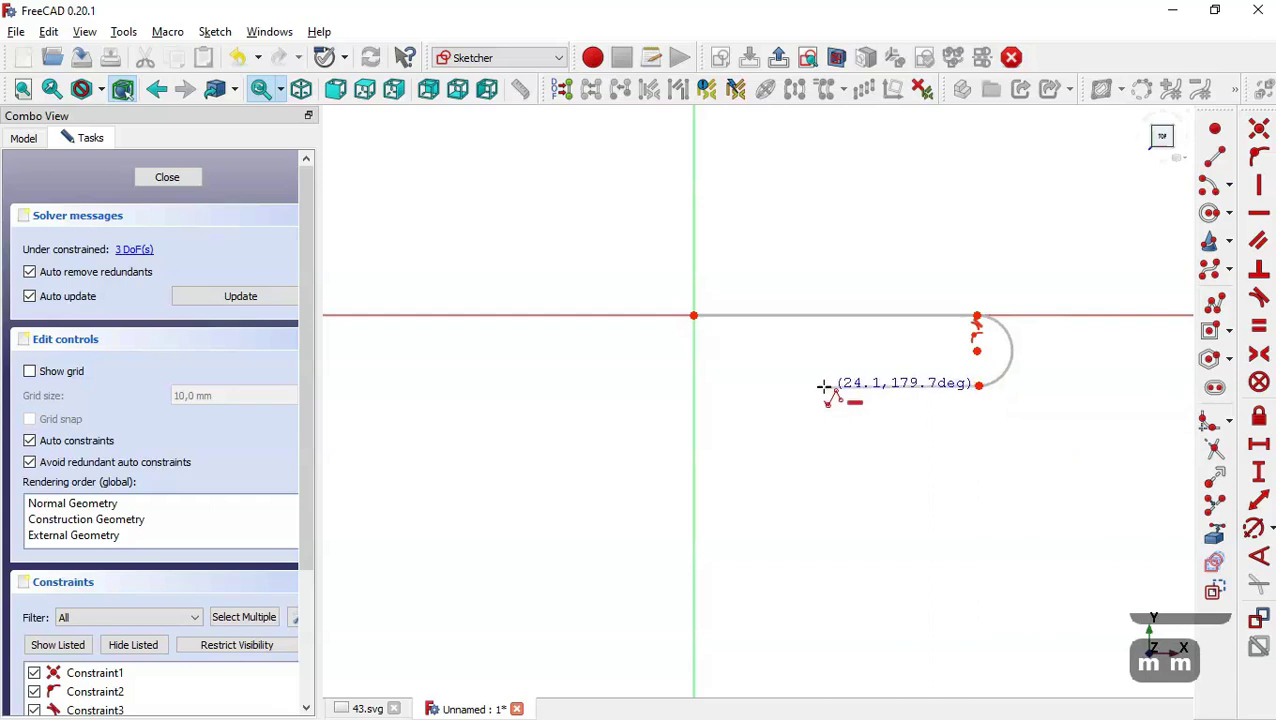
pyautogui.click(824, 386)
# - Continue with a corner arc, long vertical line and lower arc, closing at the origin
pyautogui.press('m')
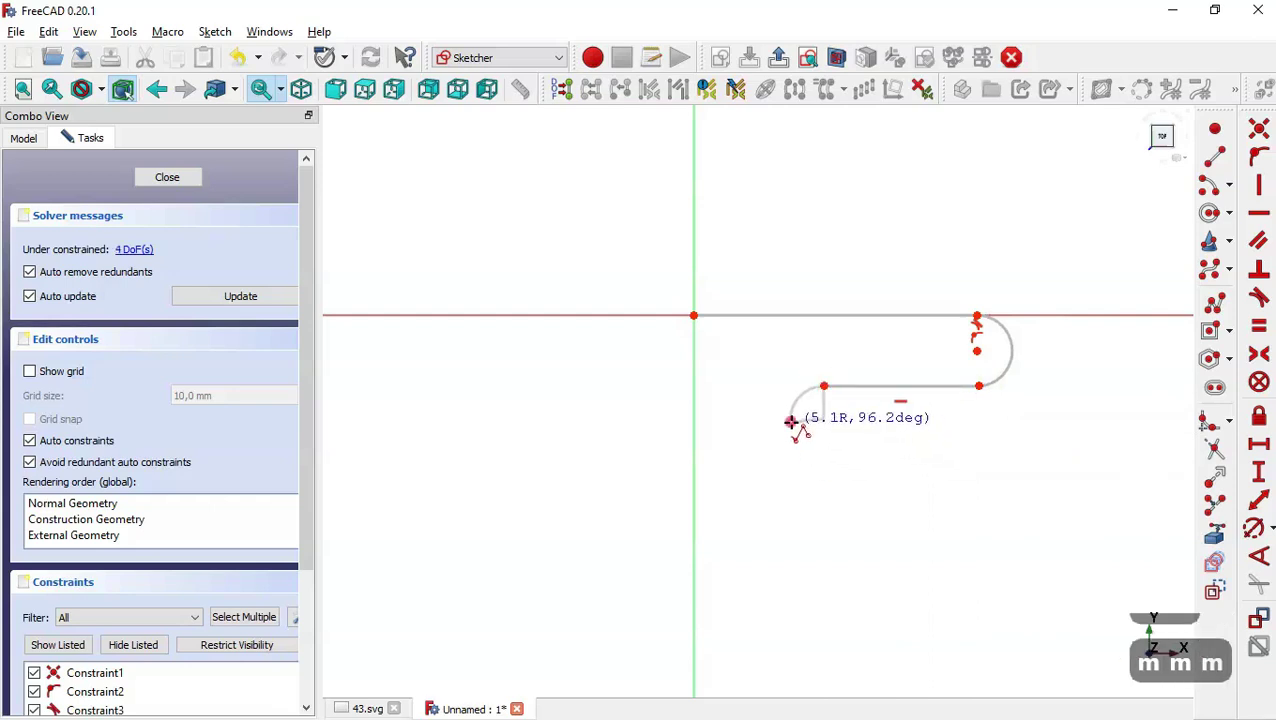
pyautogui.click(791, 422)
pyautogui.press('m')
pyautogui.press('m')
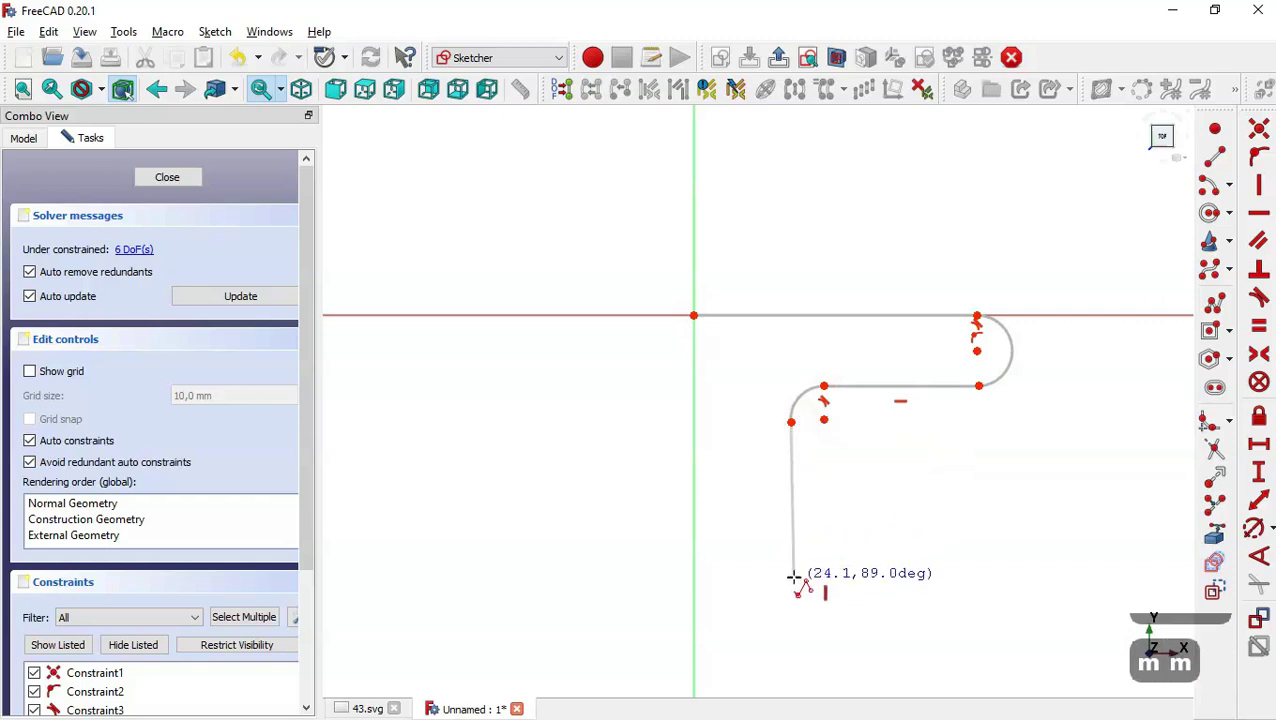
pyautogui.click(791, 628)
pyautogui.scroll(-2, 733, 156)
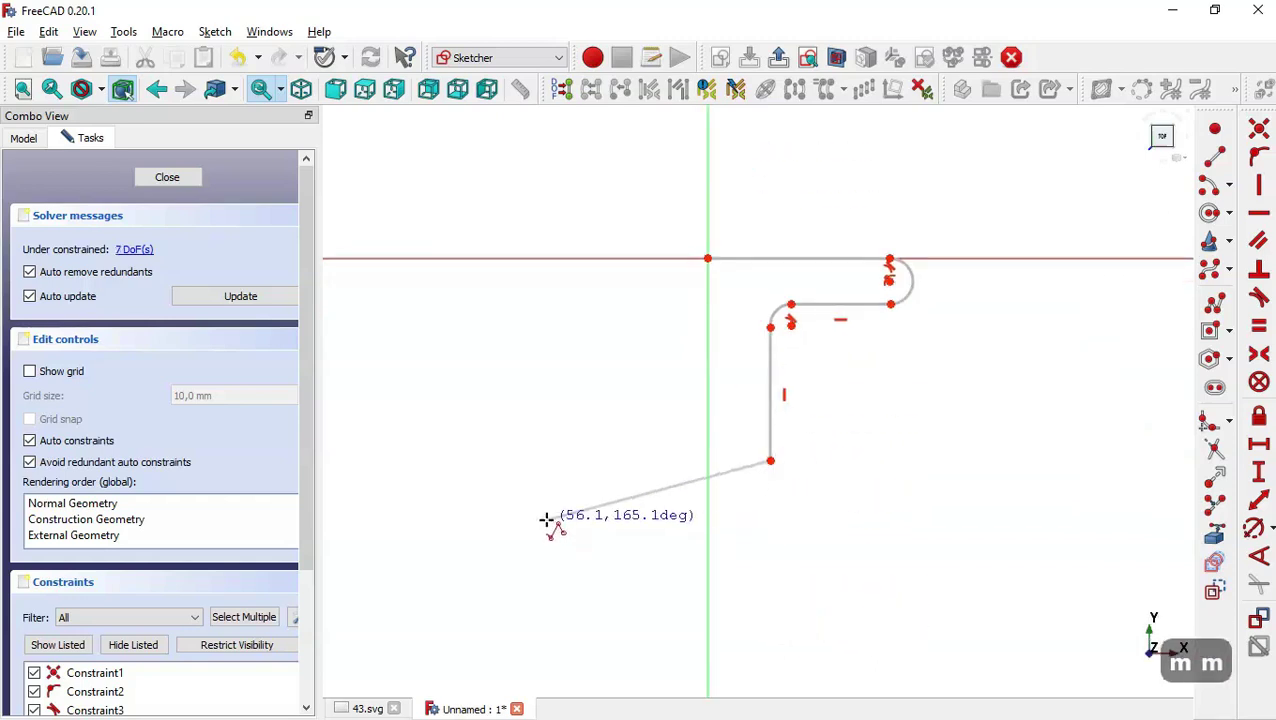
pyautogui.press('m')
pyautogui.press('m')
pyautogui.press('m')
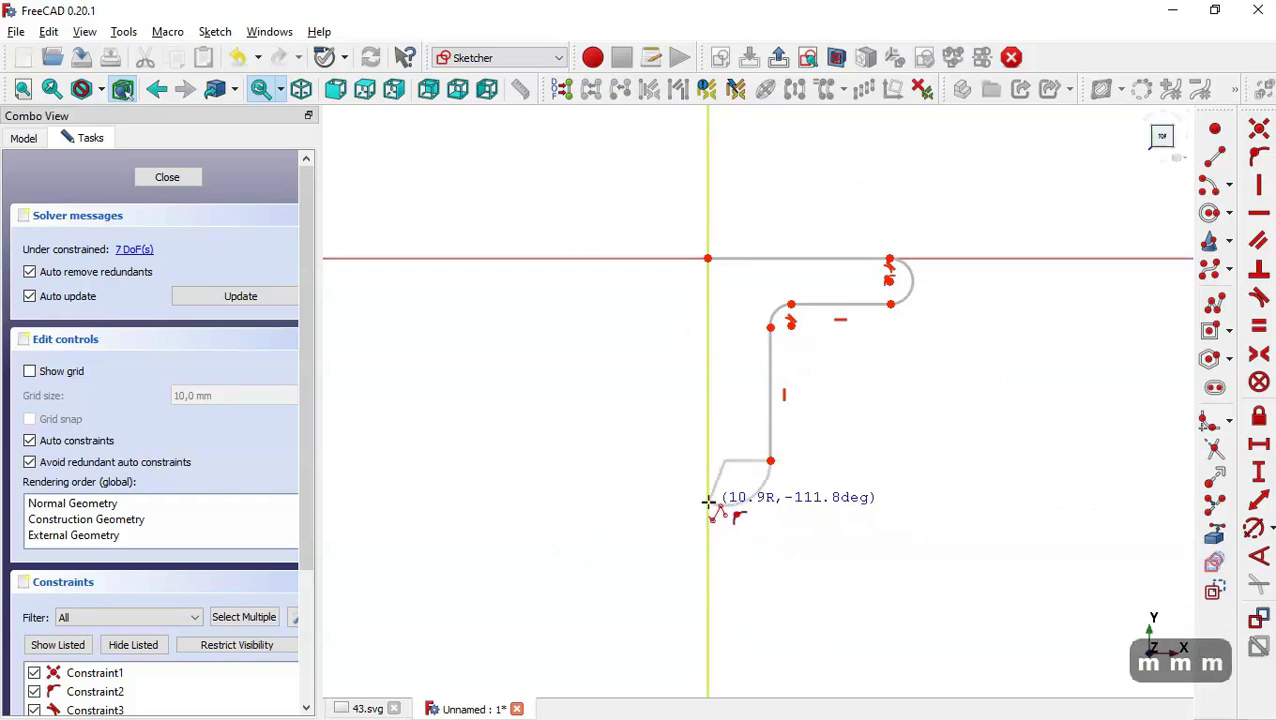
pyautogui.click(708, 511)
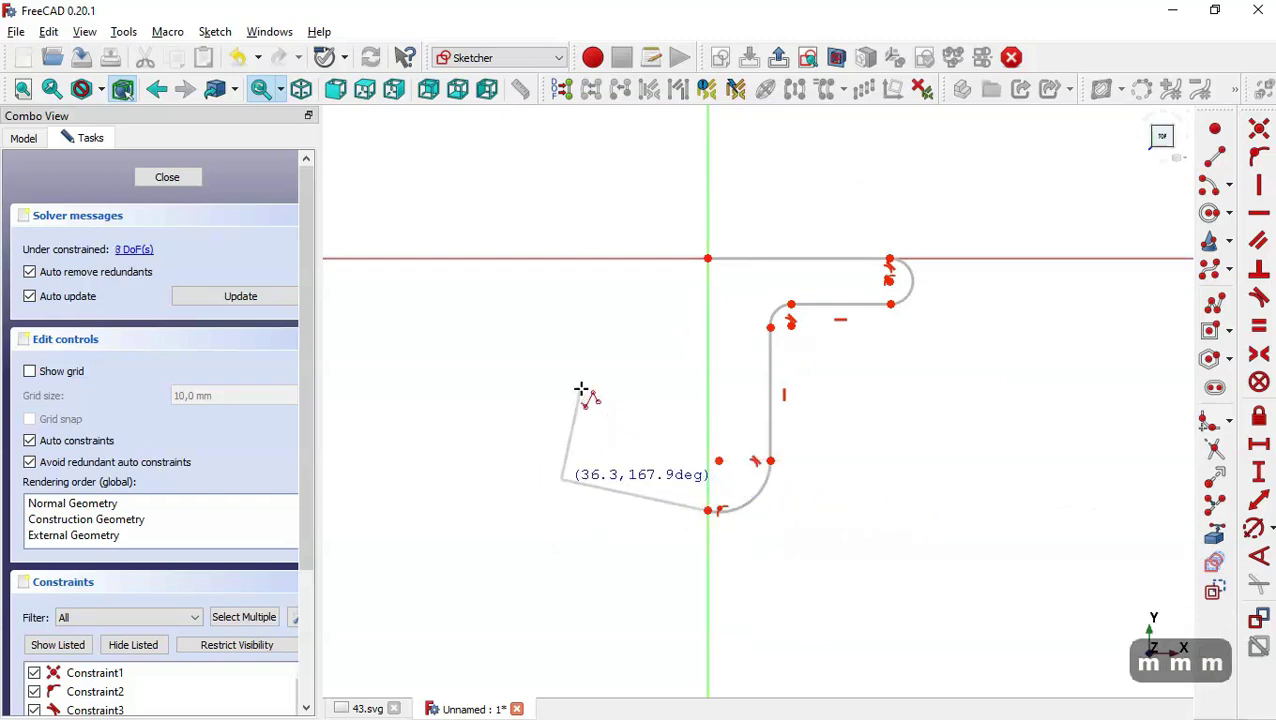
pyautogui.click(708, 258)
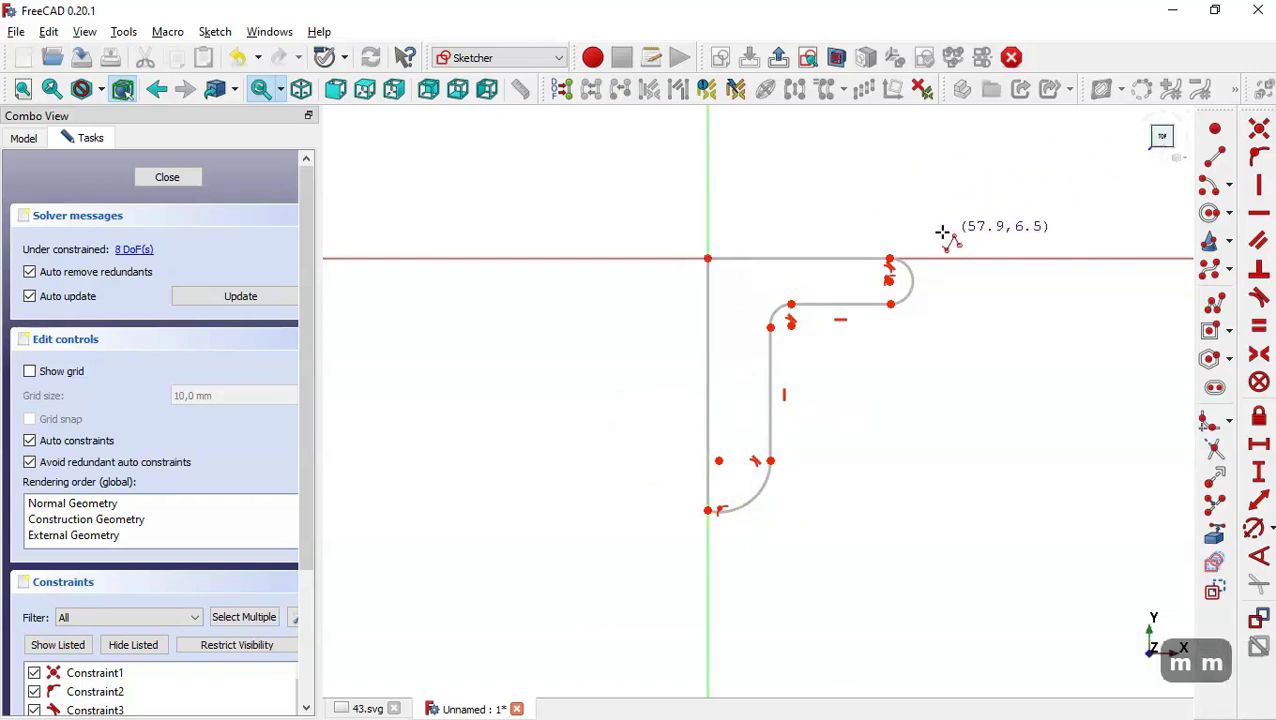
pyautogui.scroll(1, 866, 238)
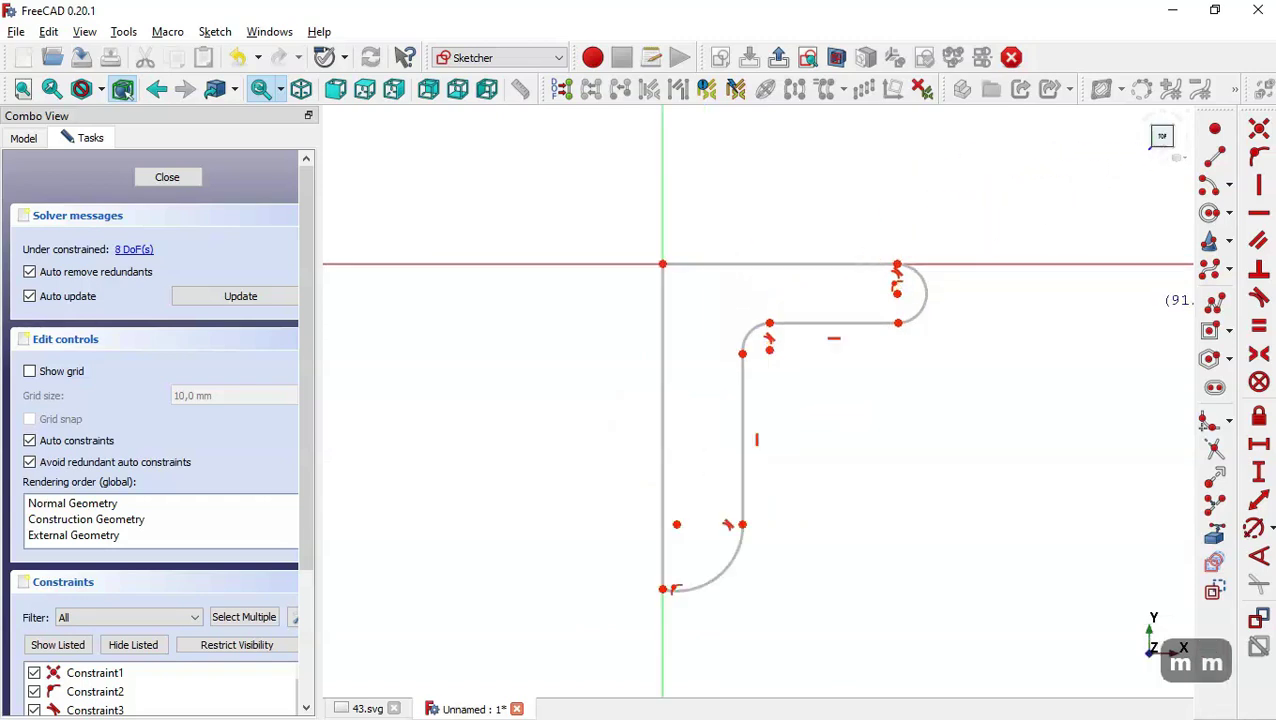
# - Make the end arc and the corner arc tangent to their adjoining lines
pyautogui.click(1259, 298)
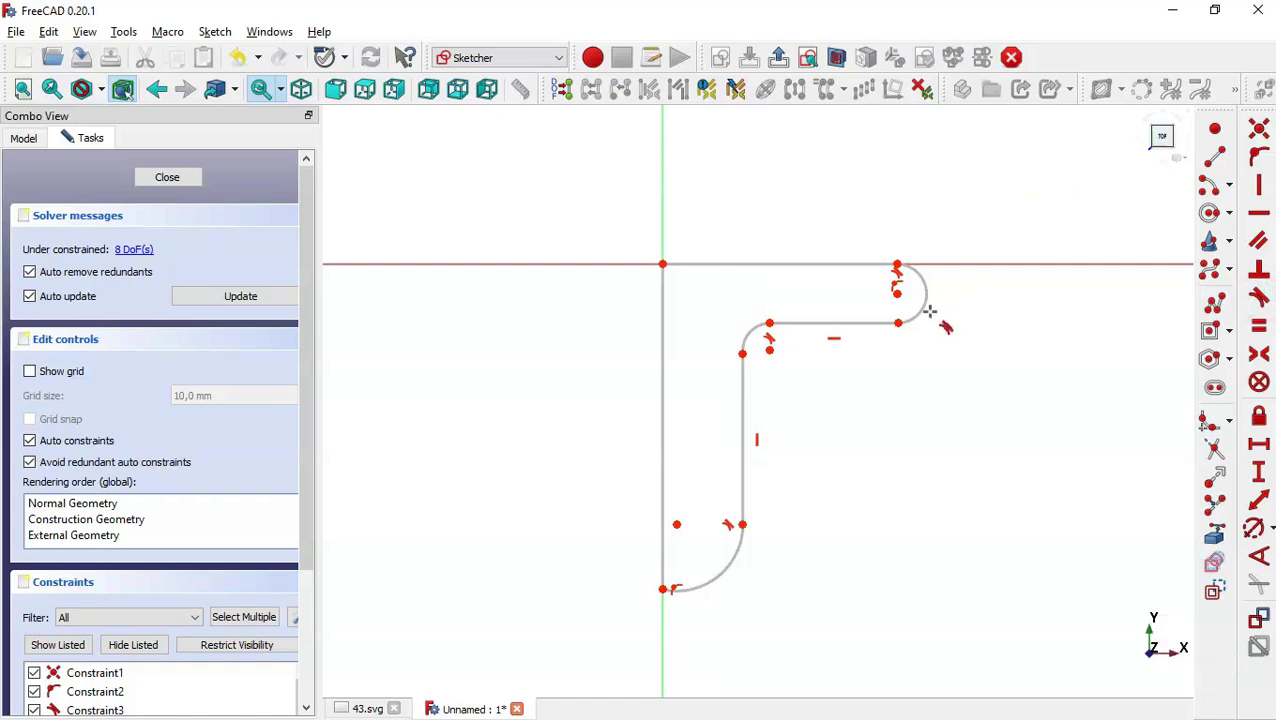
pyautogui.click(919, 312)
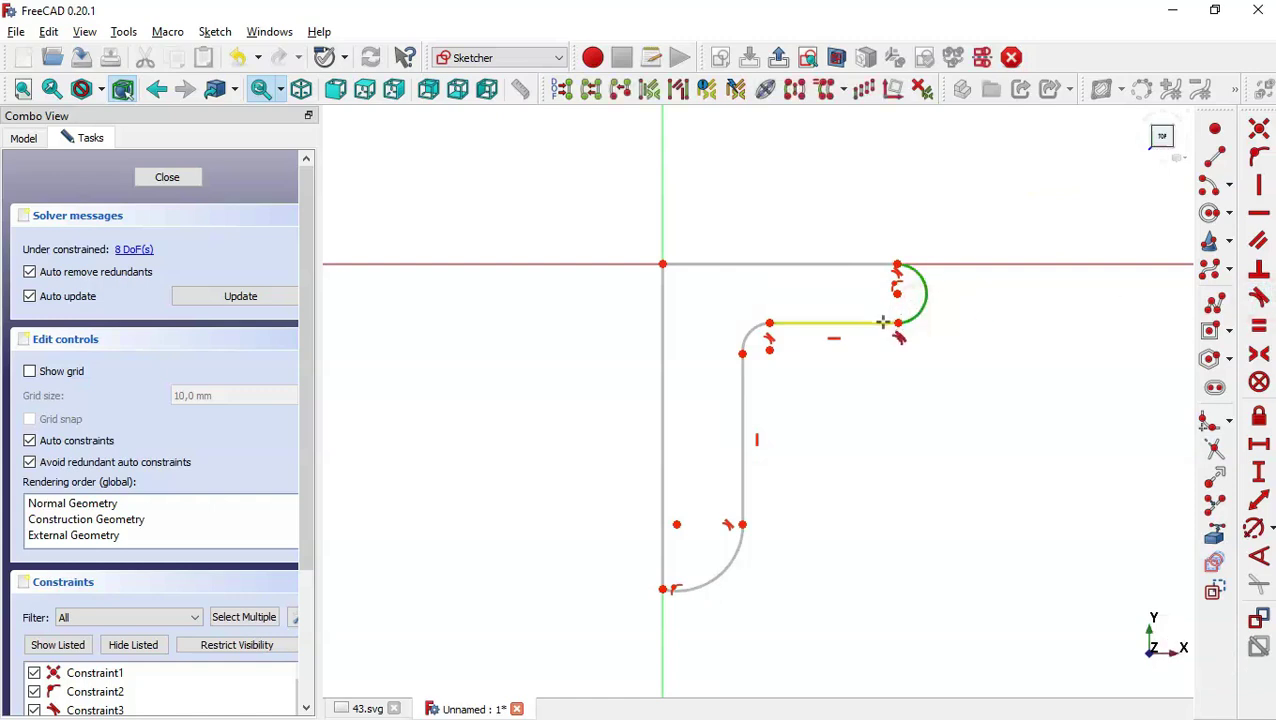
pyautogui.click(882, 322)
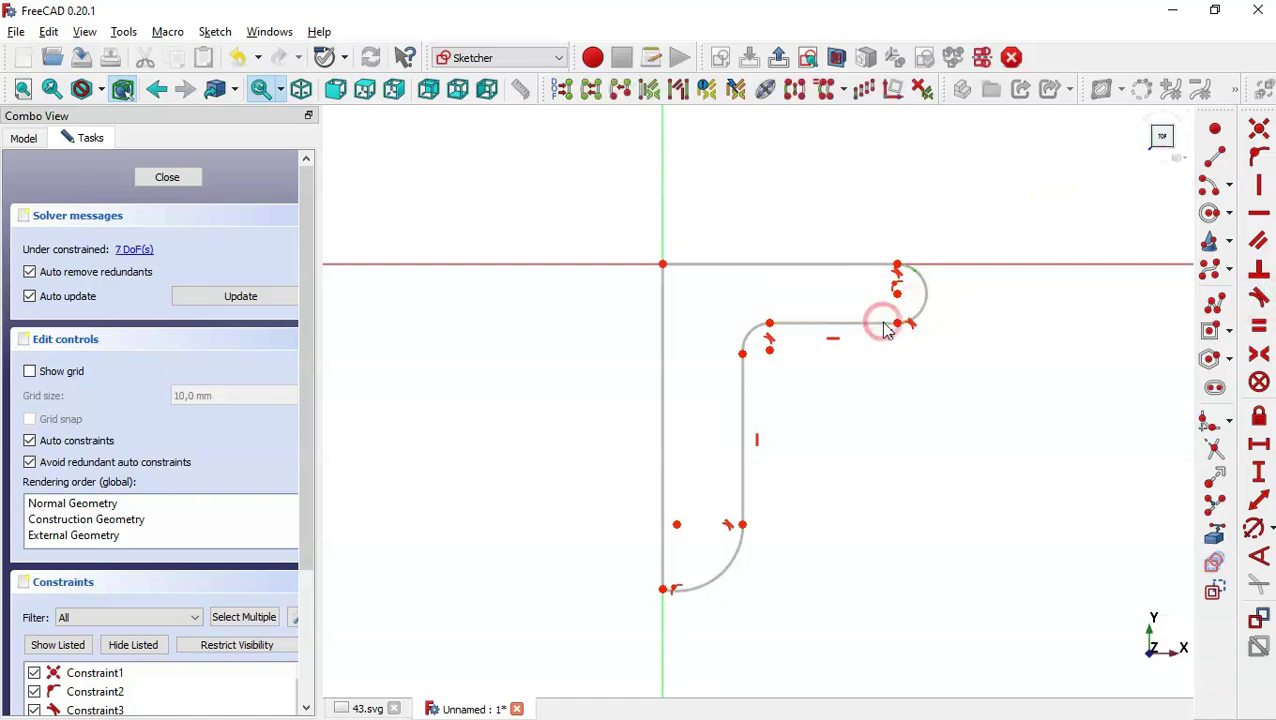
pyautogui.click(745, 340)
pyautogui.click(745, 382)
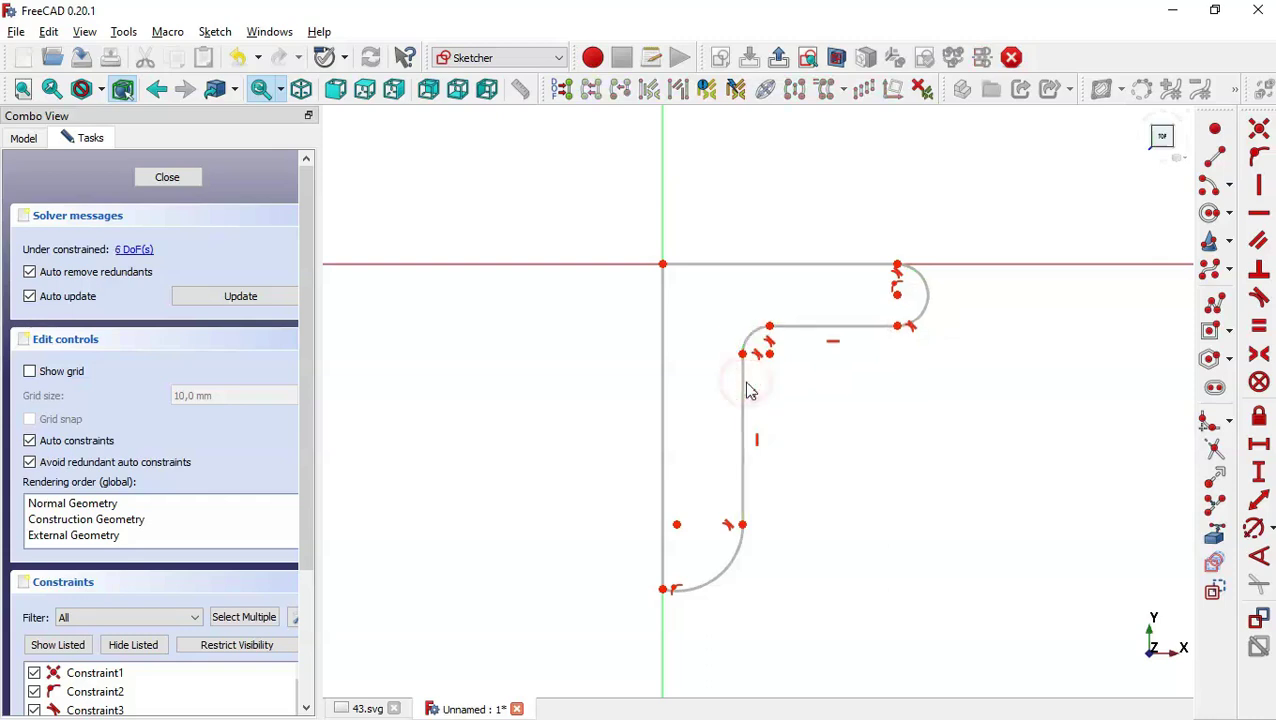
pyautogui.press('Escape')
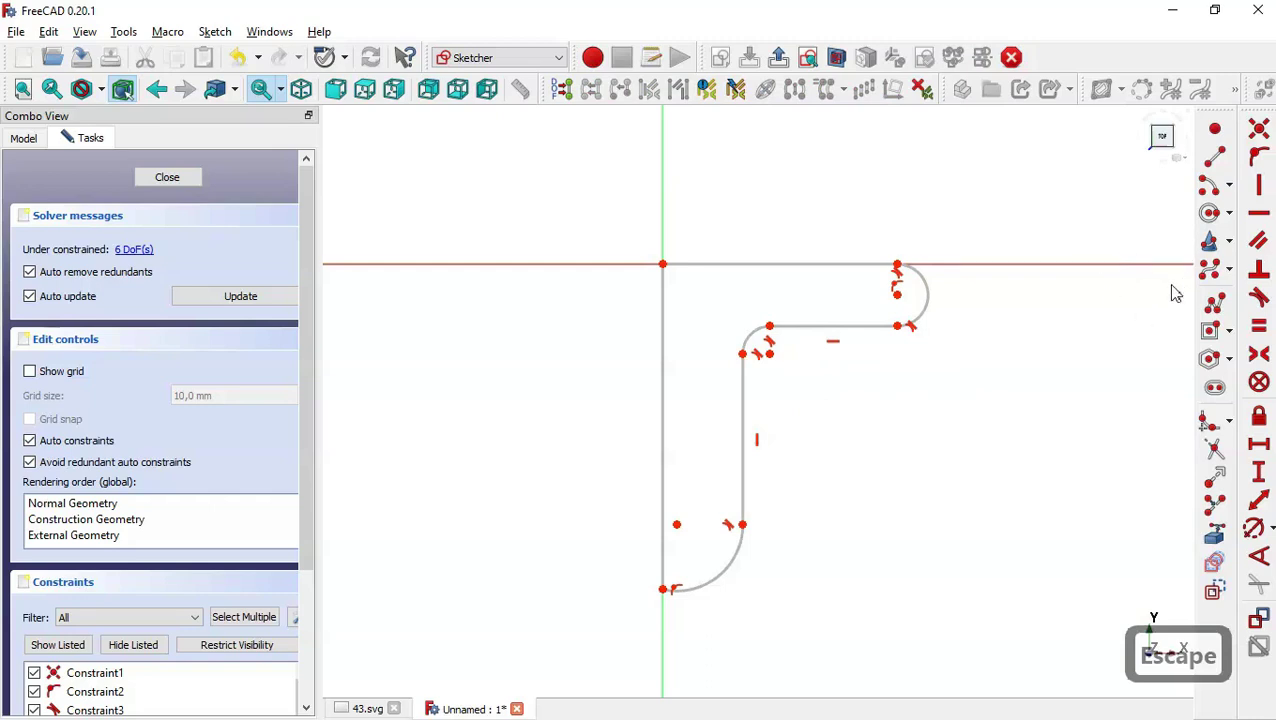
# - Draw a hole circle inside the rounded end and vertically align the lower arc's centre with the bottom endpoint
pyautogui.click(1209, 215)
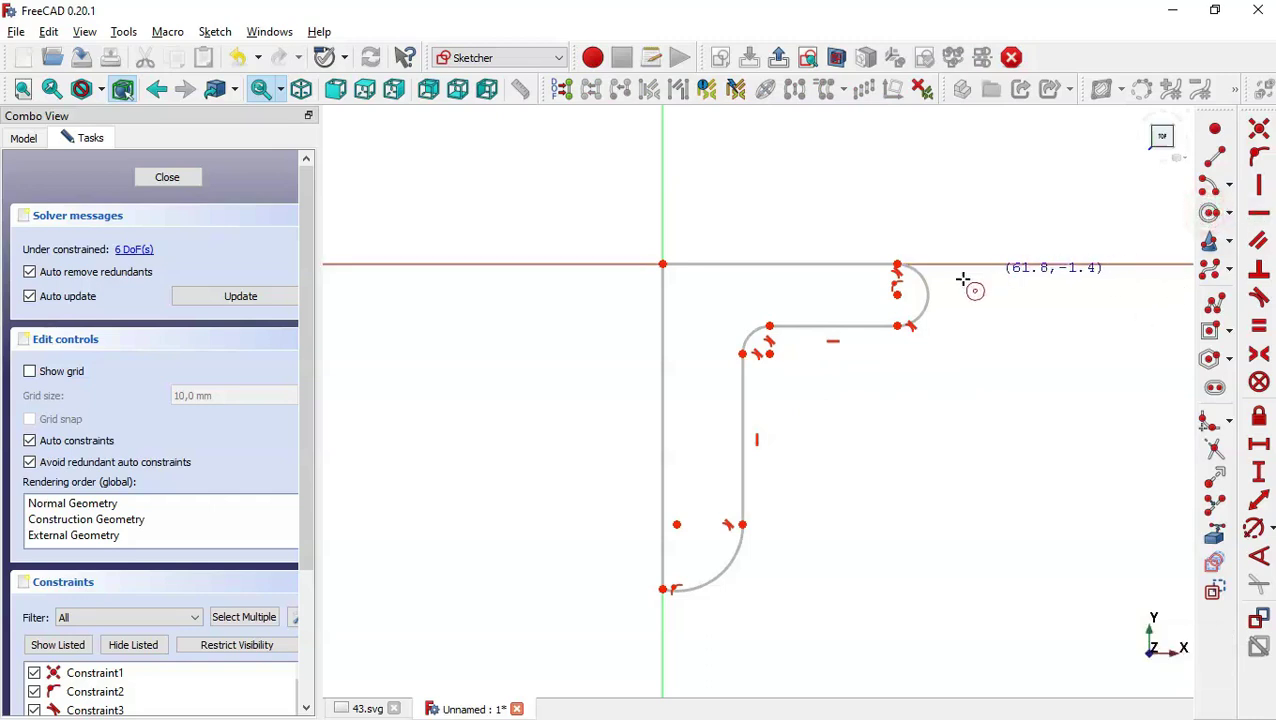
pyautogui.click(897, 291)
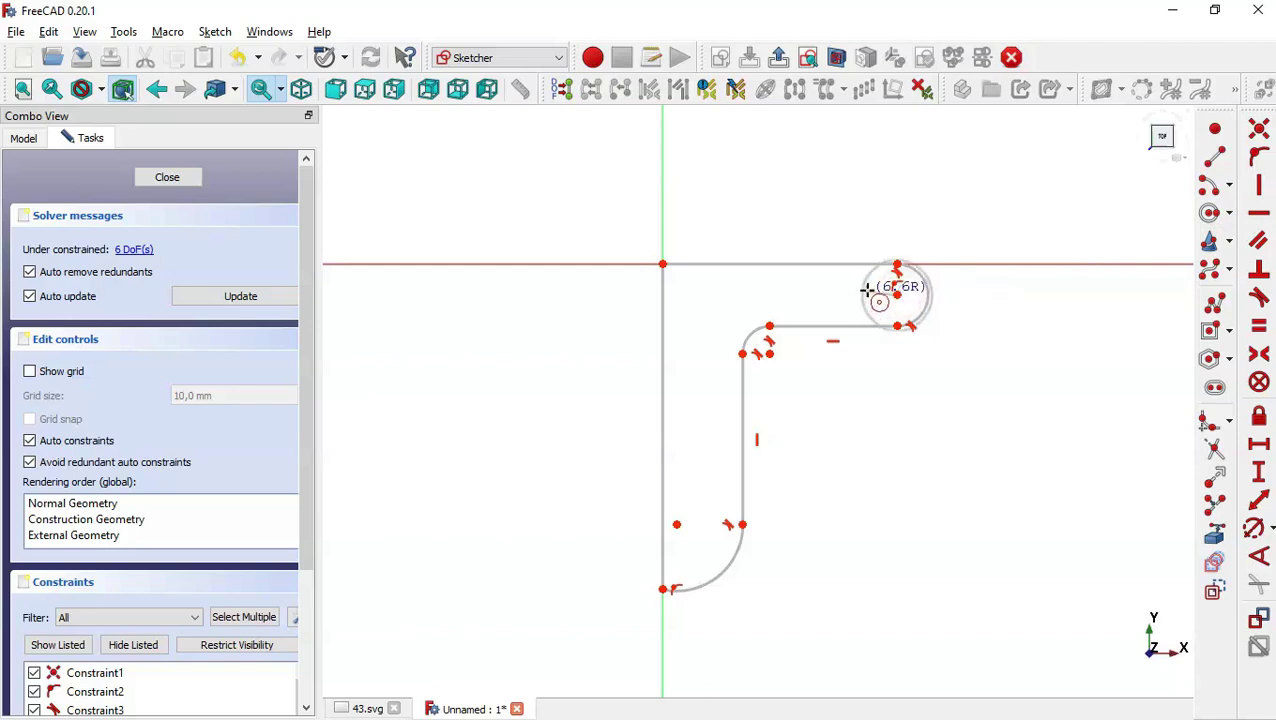
pyautogui.click(874, 295)
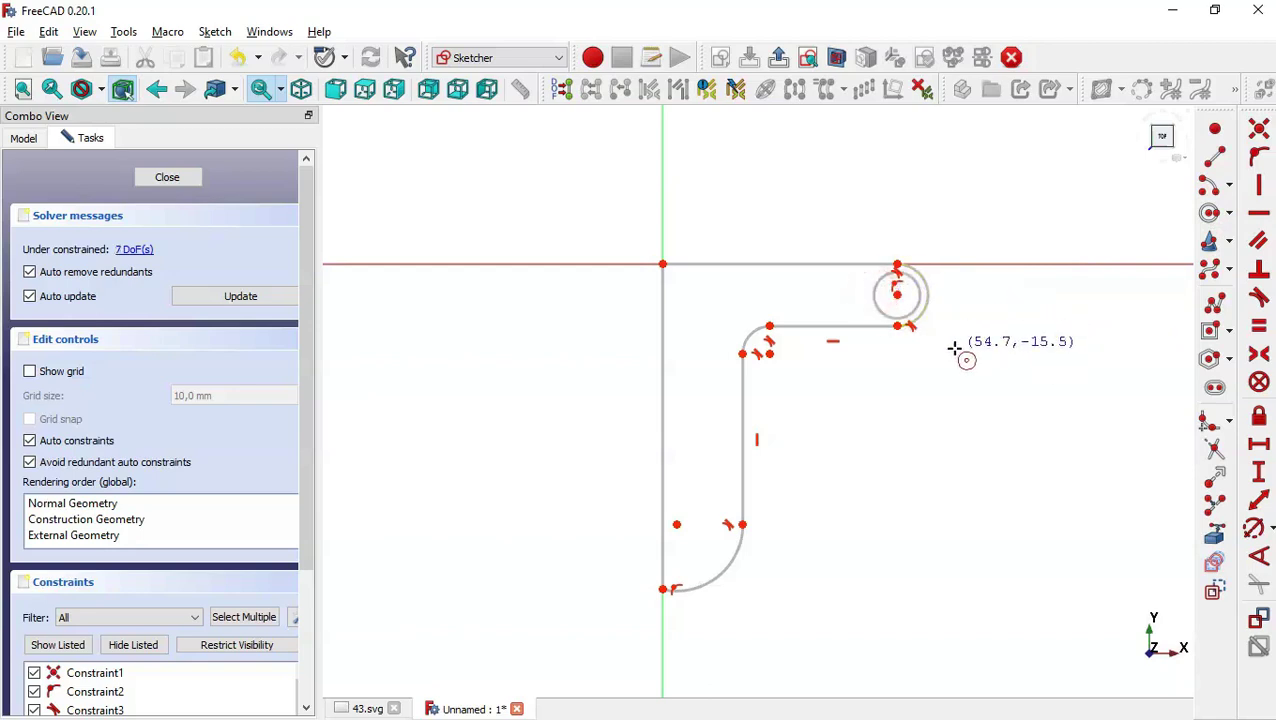
pyautogui.press('Escape')
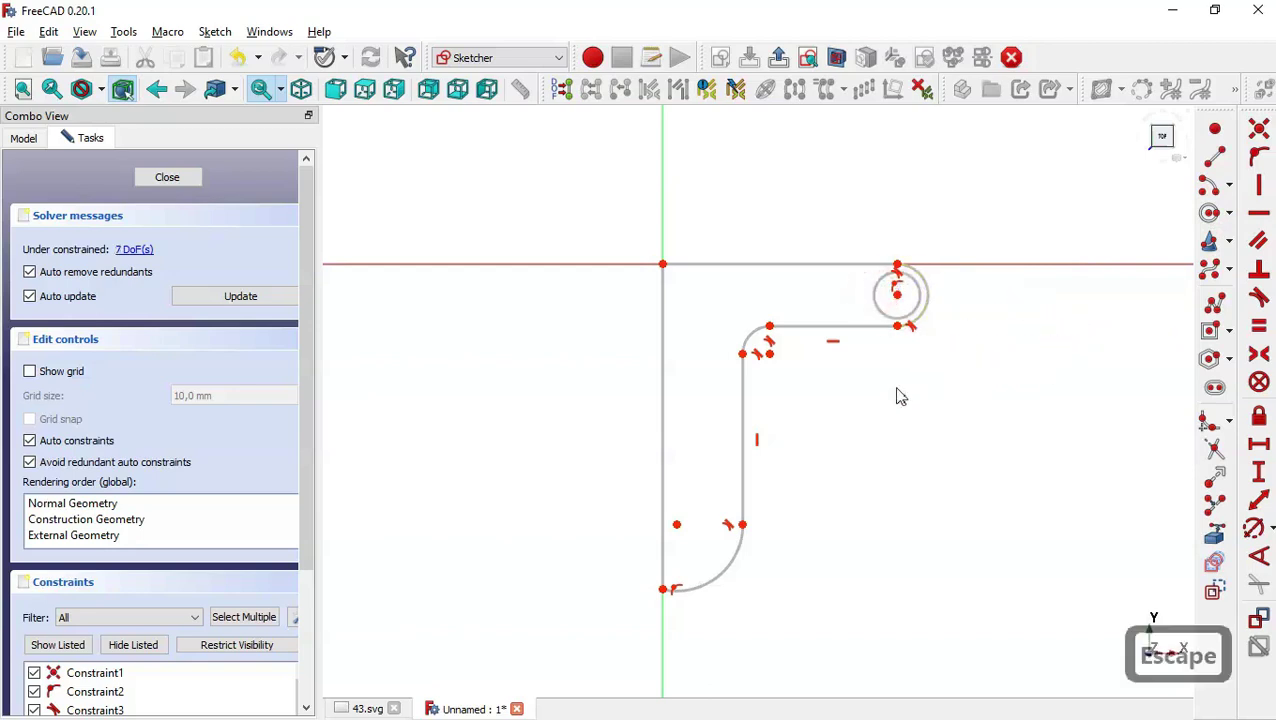
pyautogui.click(677, 526)
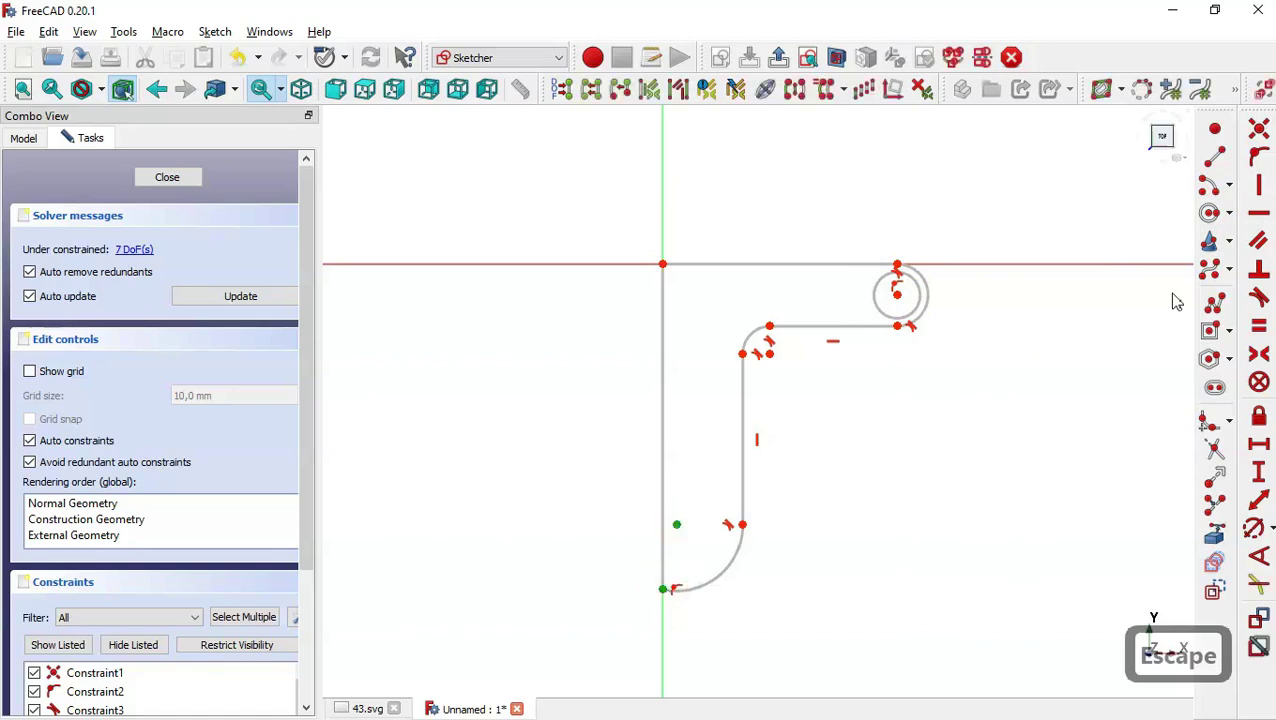
pyautogui.click(1259, 185)
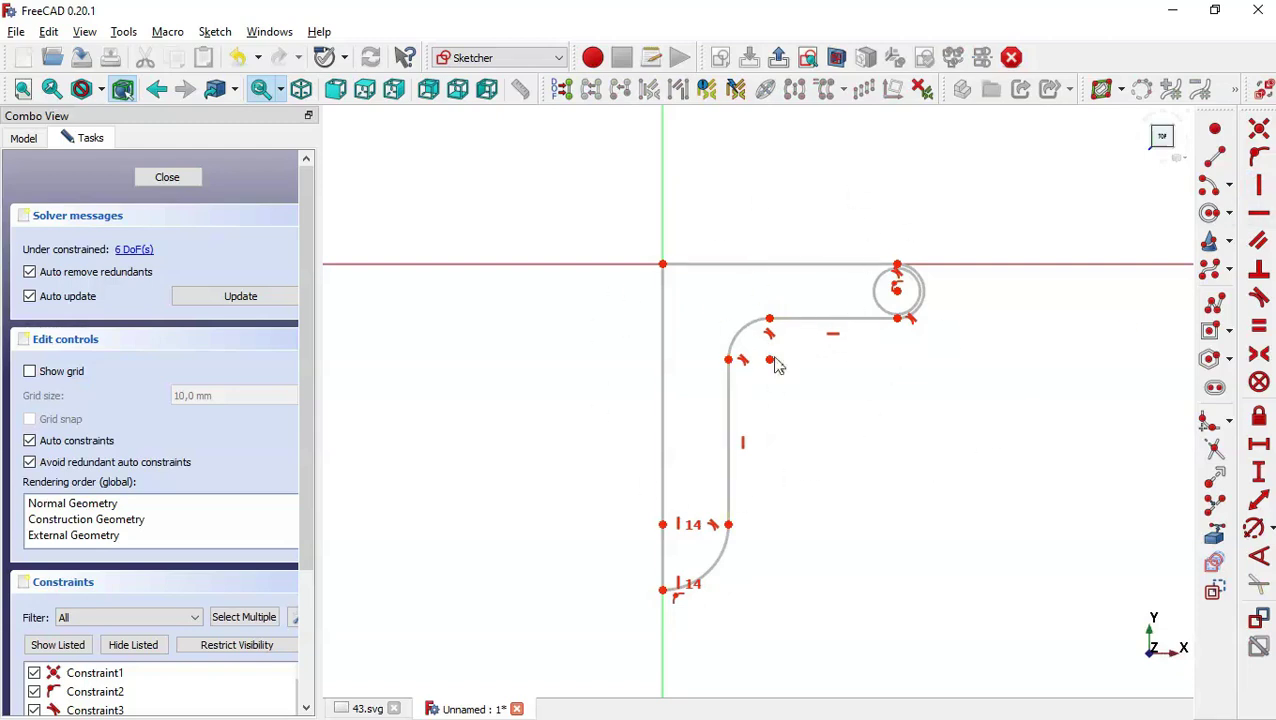
pyautogui.click(367, 708)
pyautogui.scroll(2, 644, 590)
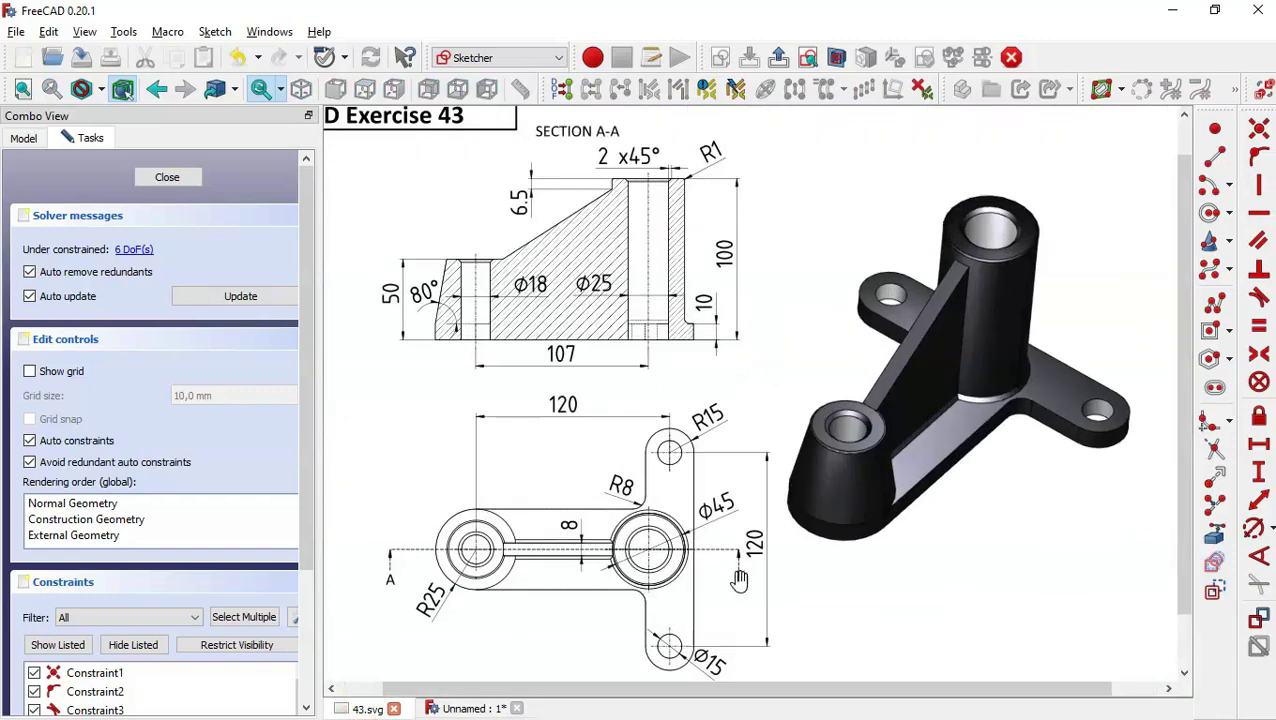
pyautogui.scroll(-1, 760, 590)
pyautogui.scroll(1, 773, 544)
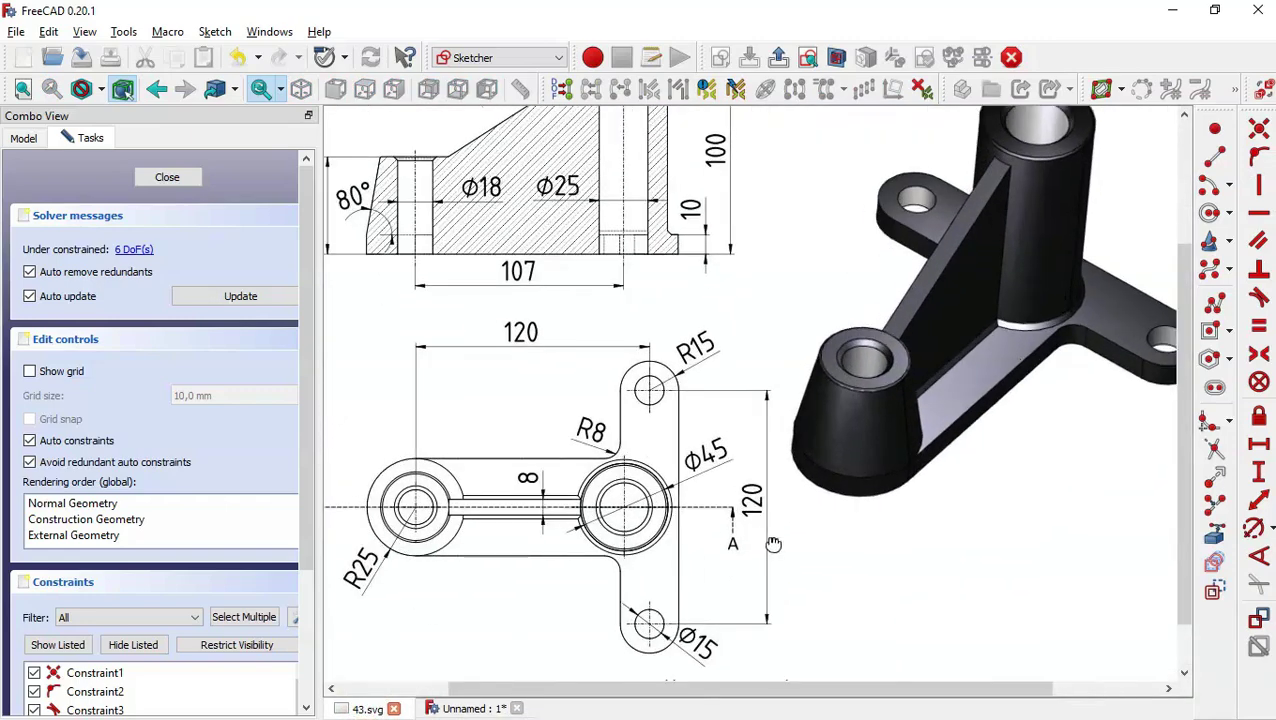
pyautogui.moveTo(773, 544); pyautogui.dragTo(849, 393)
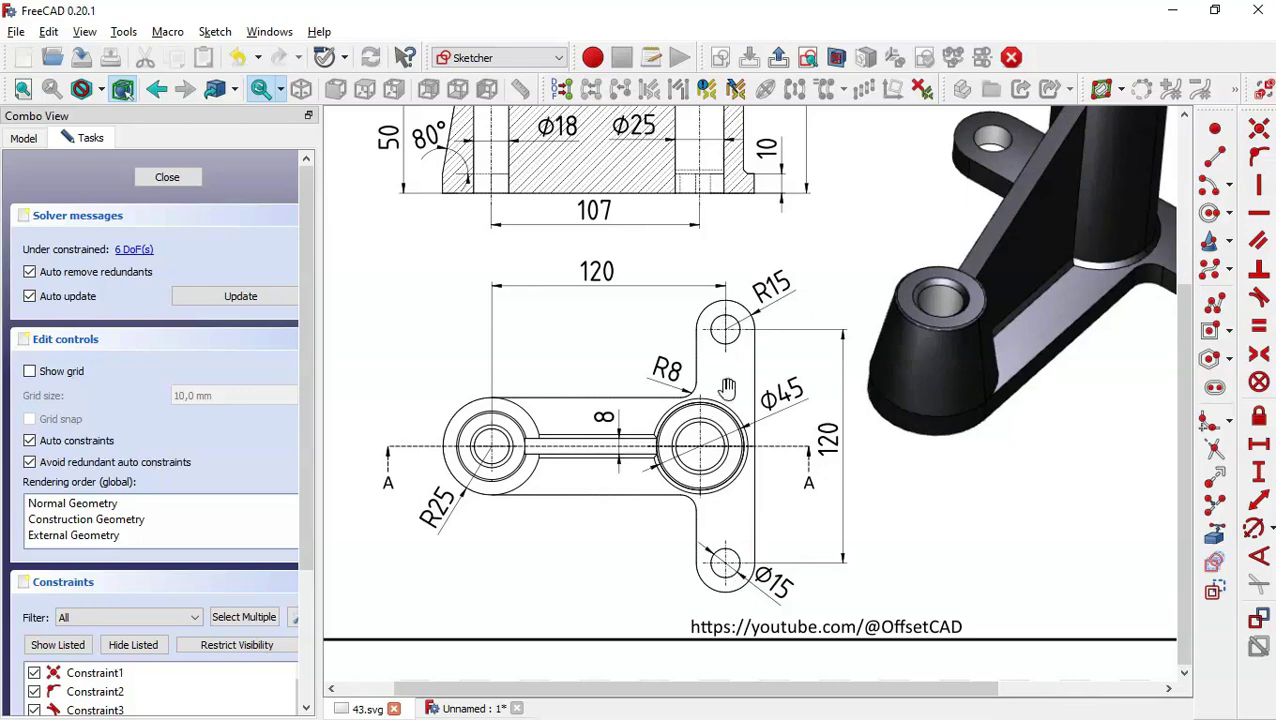
pyautogui.click(464, 708)
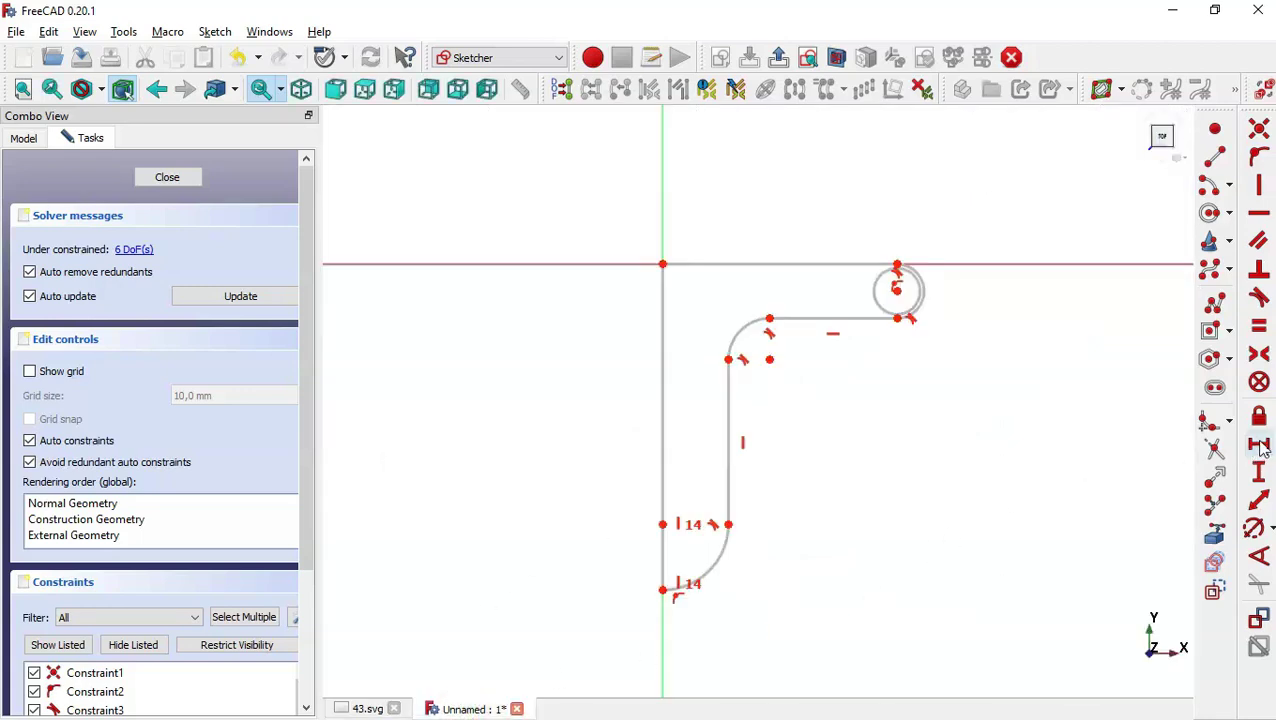
pyautogui.click(366, 708)
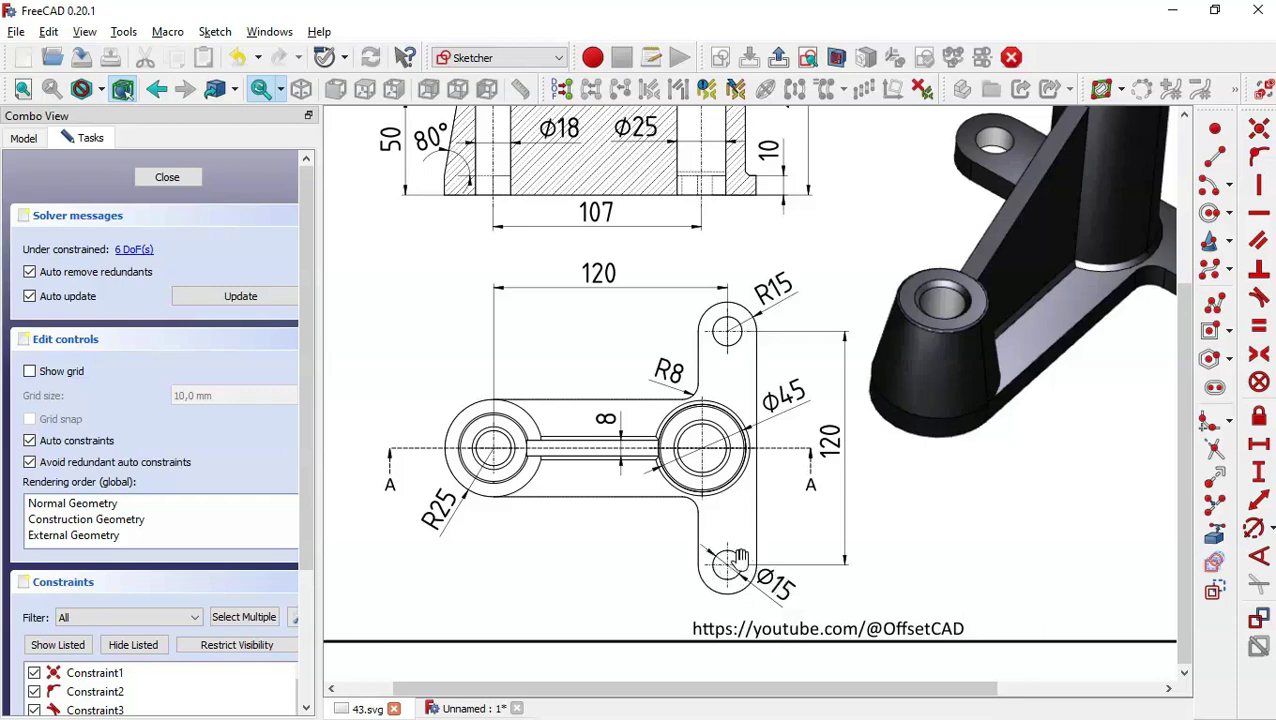
pyautogui.click(470, 708)
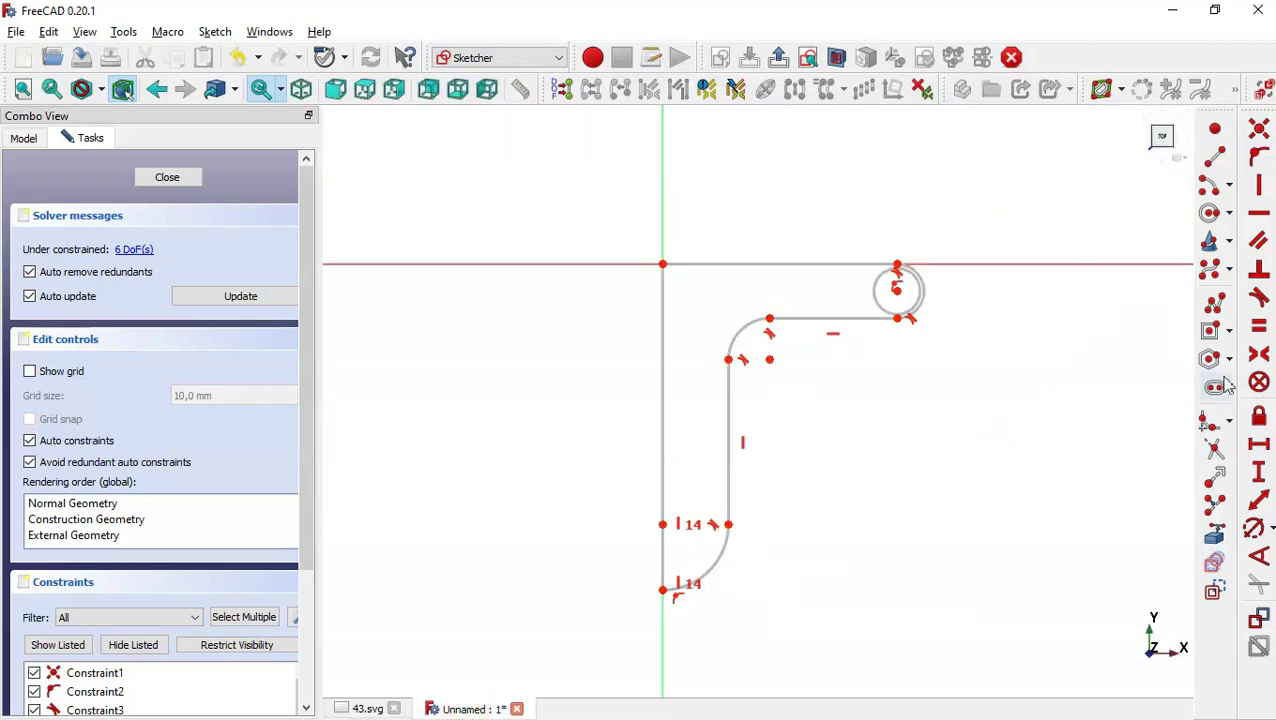
# - Set the end arc to radius 15 and the hole circle to diameter 15
pyautogui.click(1253, 528)
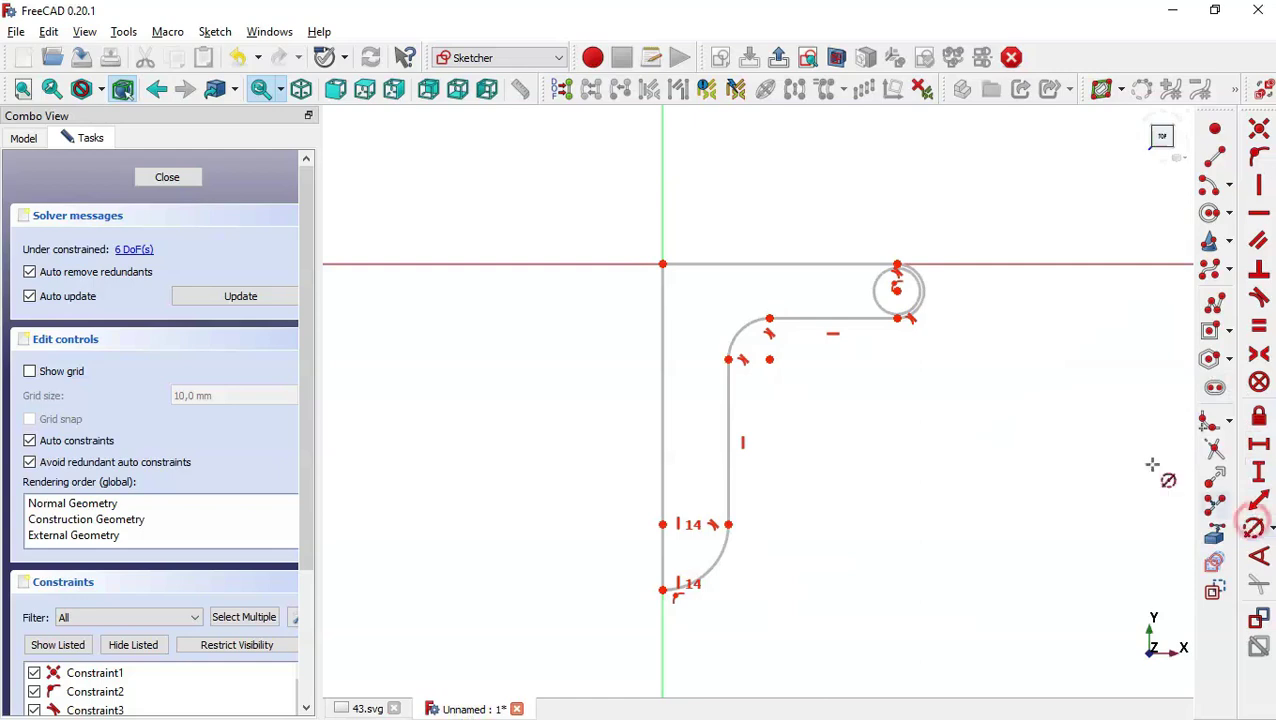
pyautogui.click(921, 307)
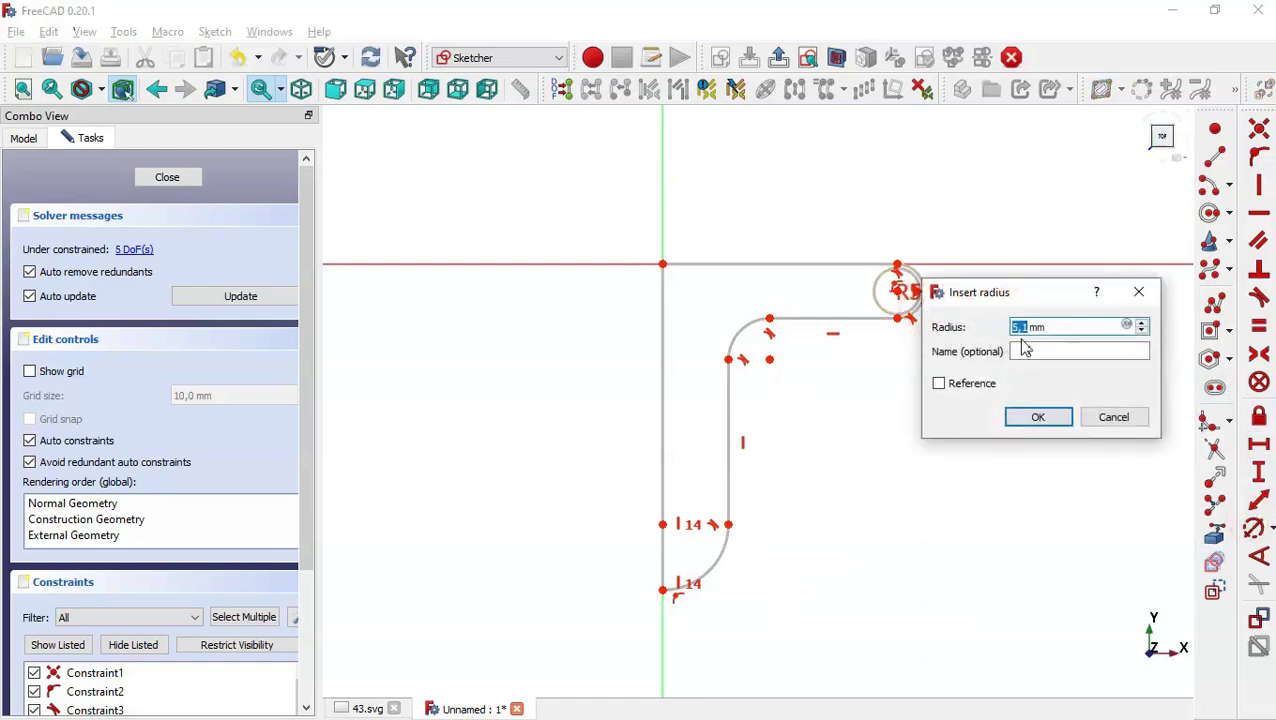
pyautogui.write('15')
pyautogui.press('Return')
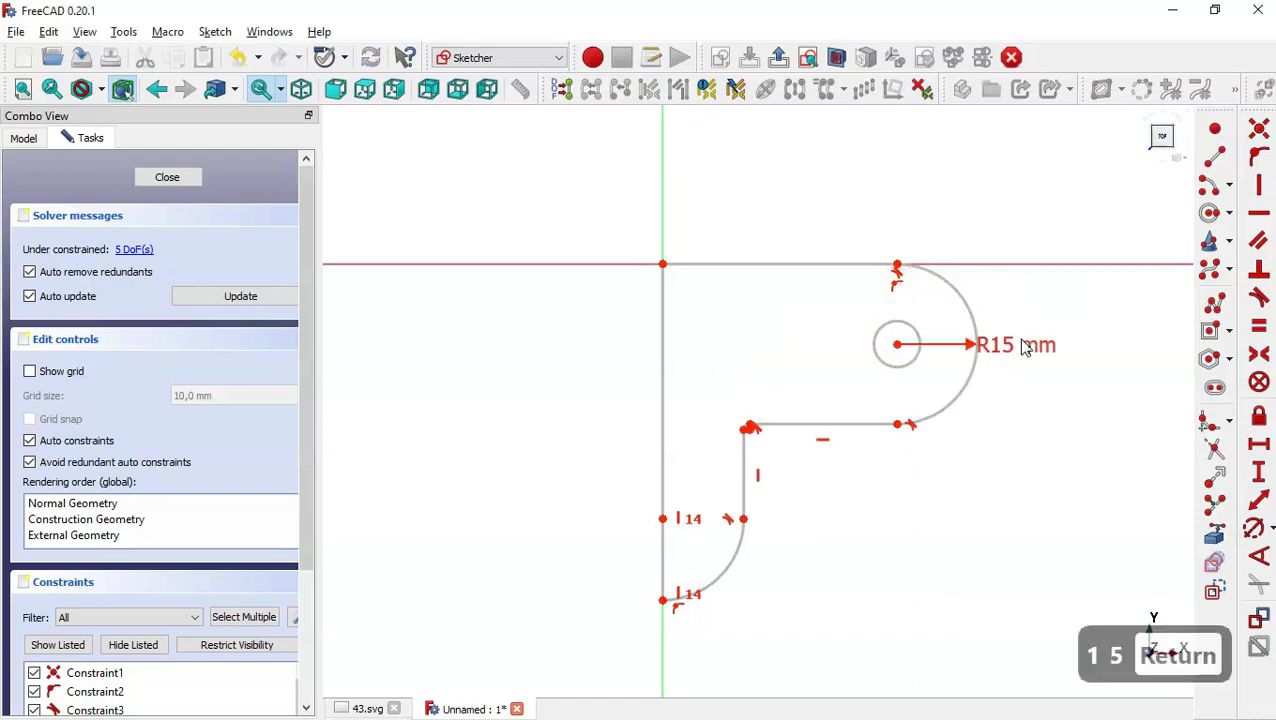
pyautogui.click(909, 360)
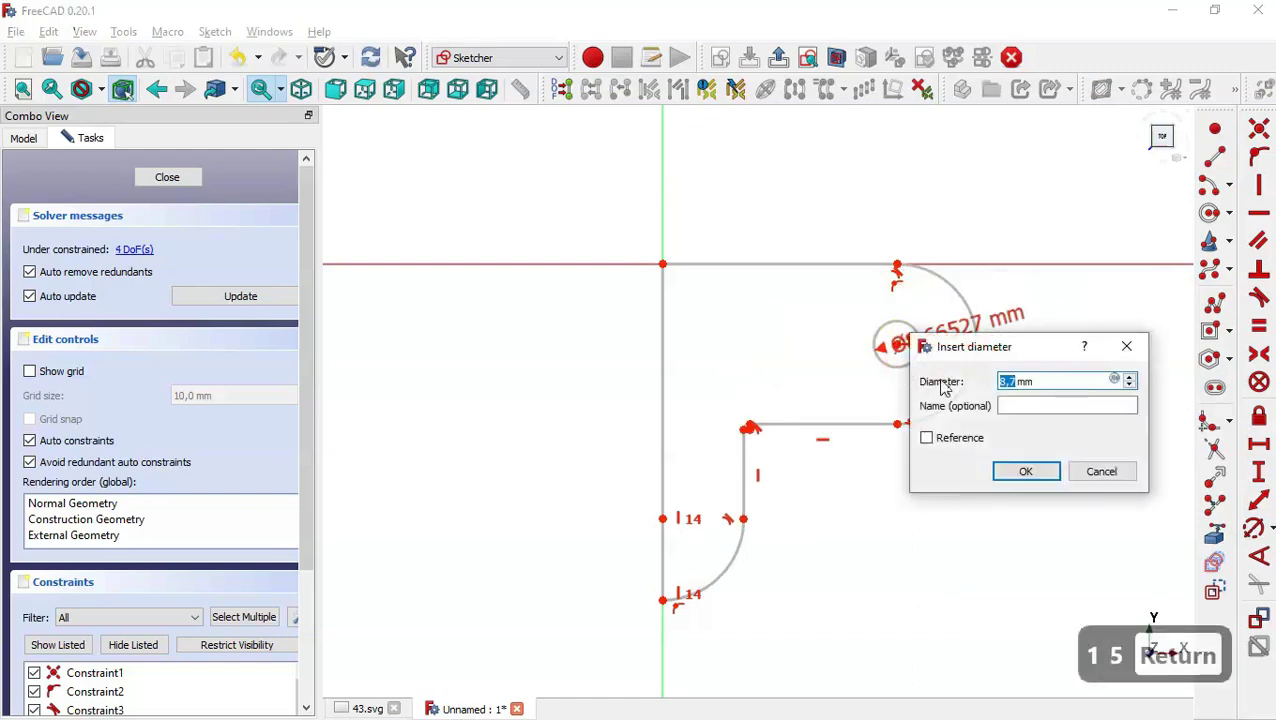
pyautogui.write('15')
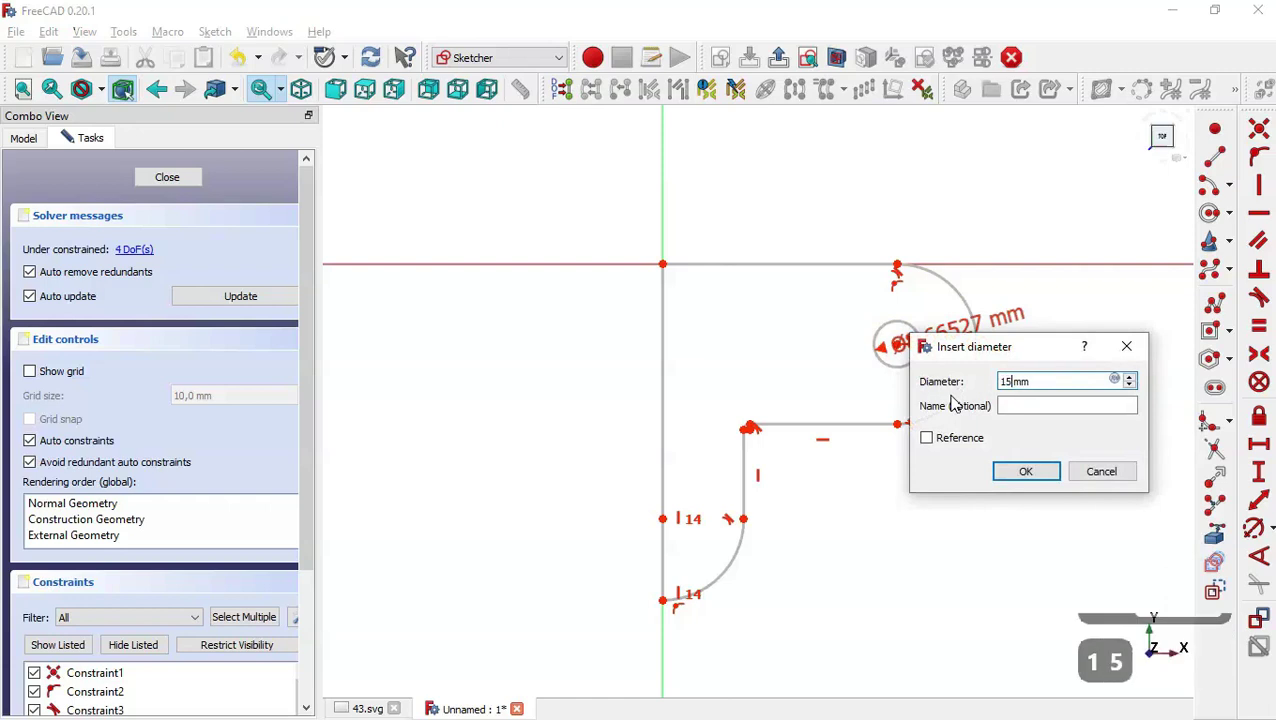
pyautogui.press('Return')
# - Set the inner corner arc to R8 and the lower arc to R25
pyautogui.scroll(2, 764, 490)
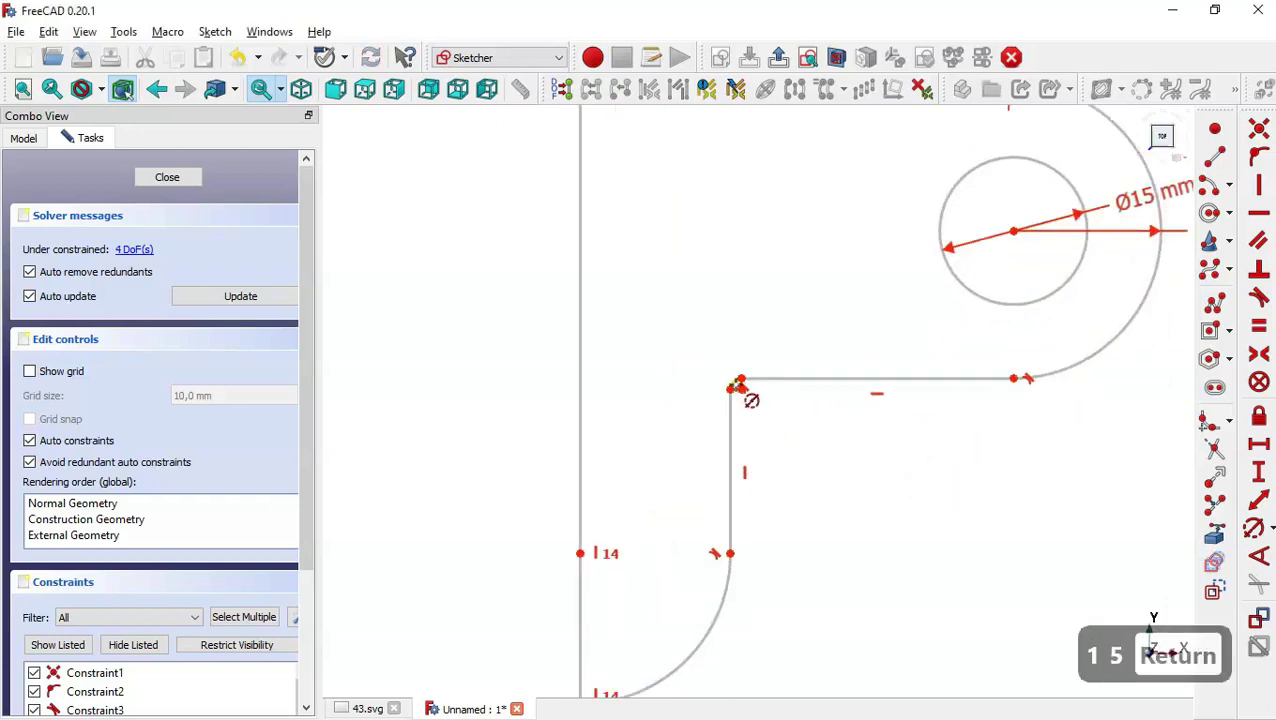
pyautogui.click(368, 709)
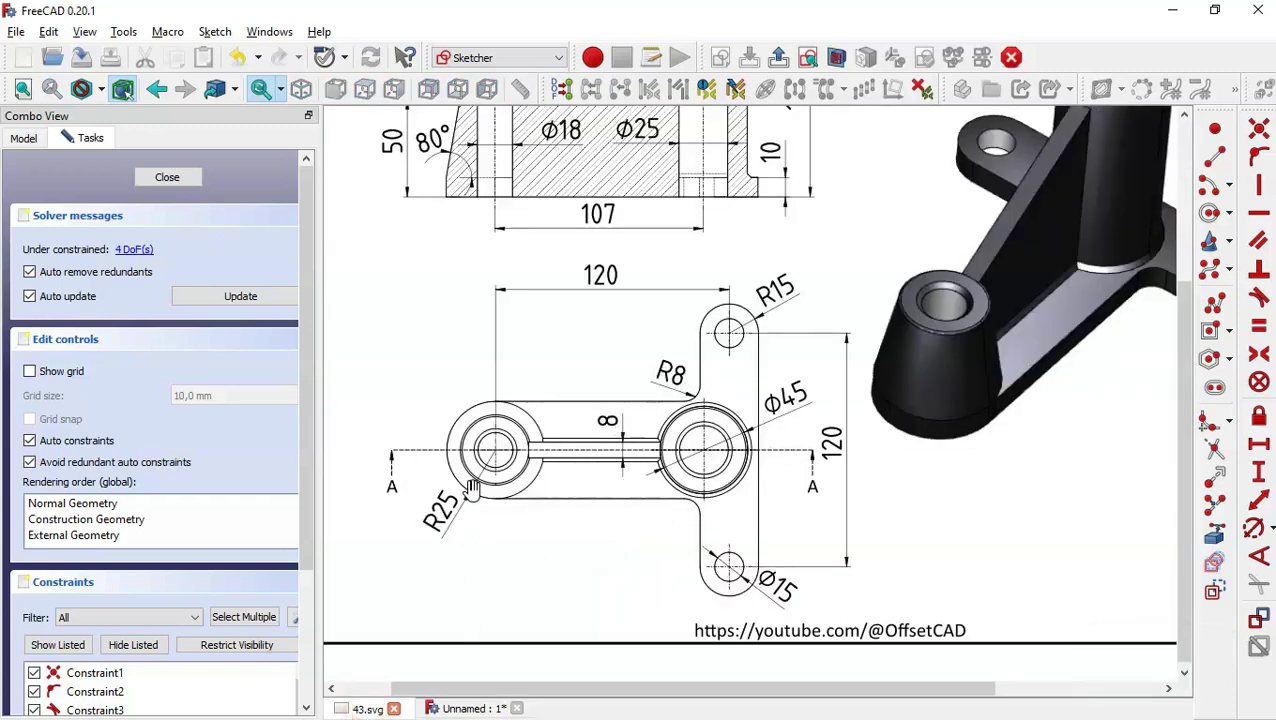
pyautogui.click(466, 709)
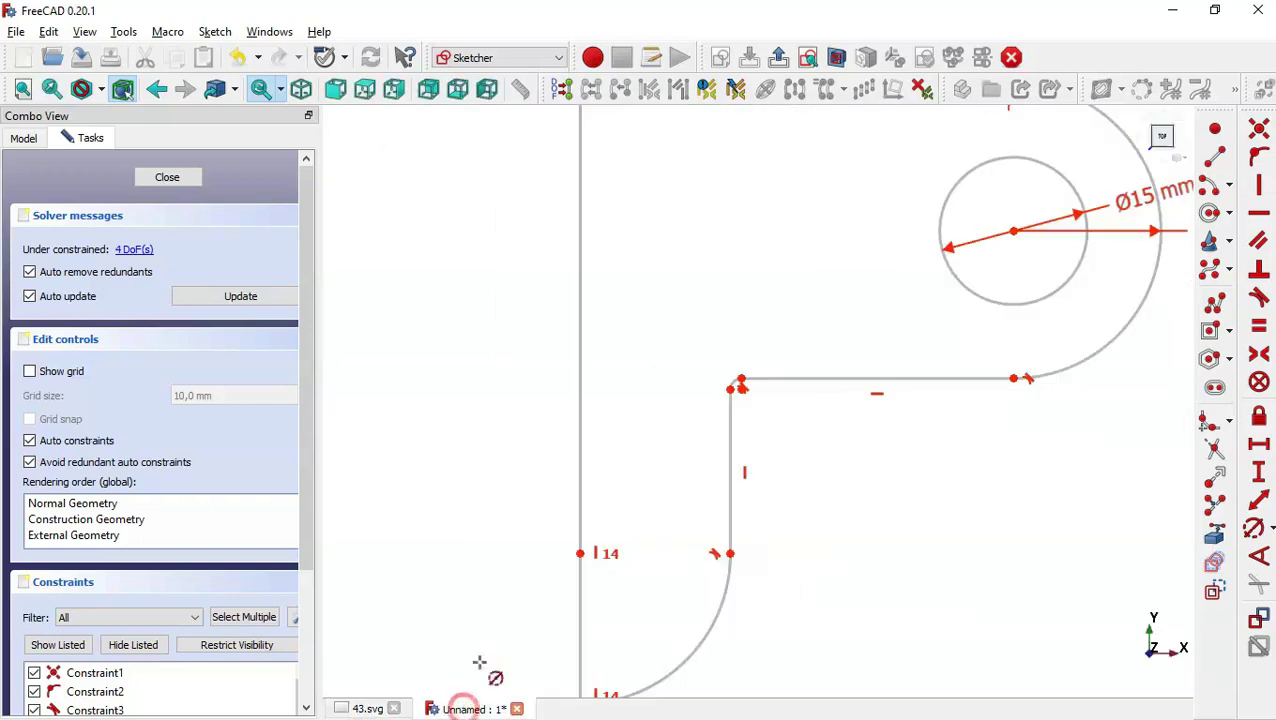
pyautogui.click(735, 383)
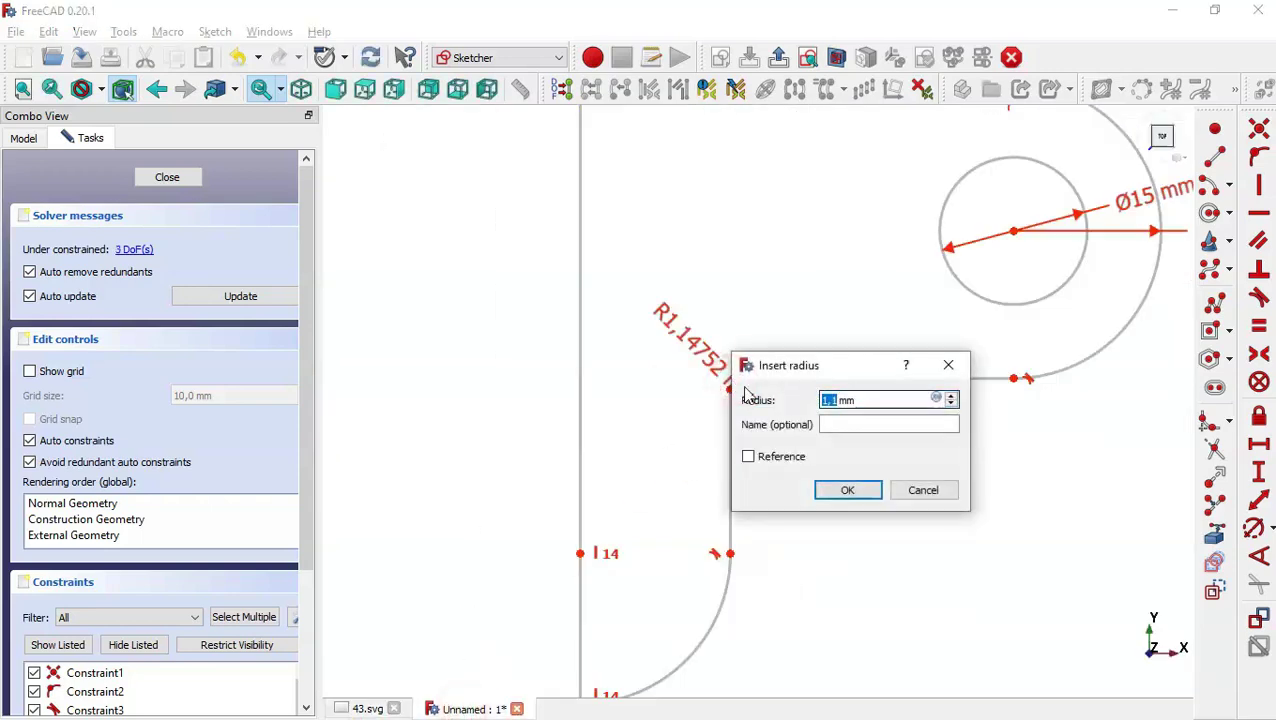
pyautogui.write('8')
pyautogui.press('Return')
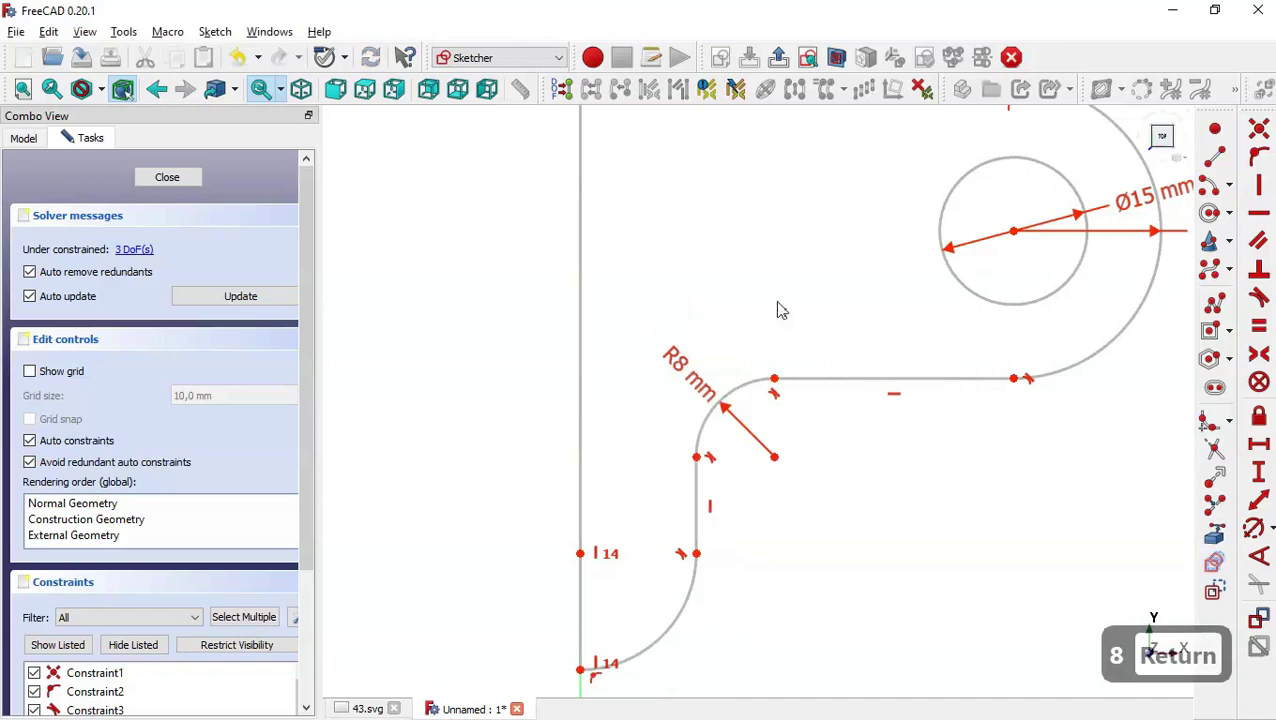
pyautogui.scroll(-2, 776, 300)
pyautogui.click(693, 521)
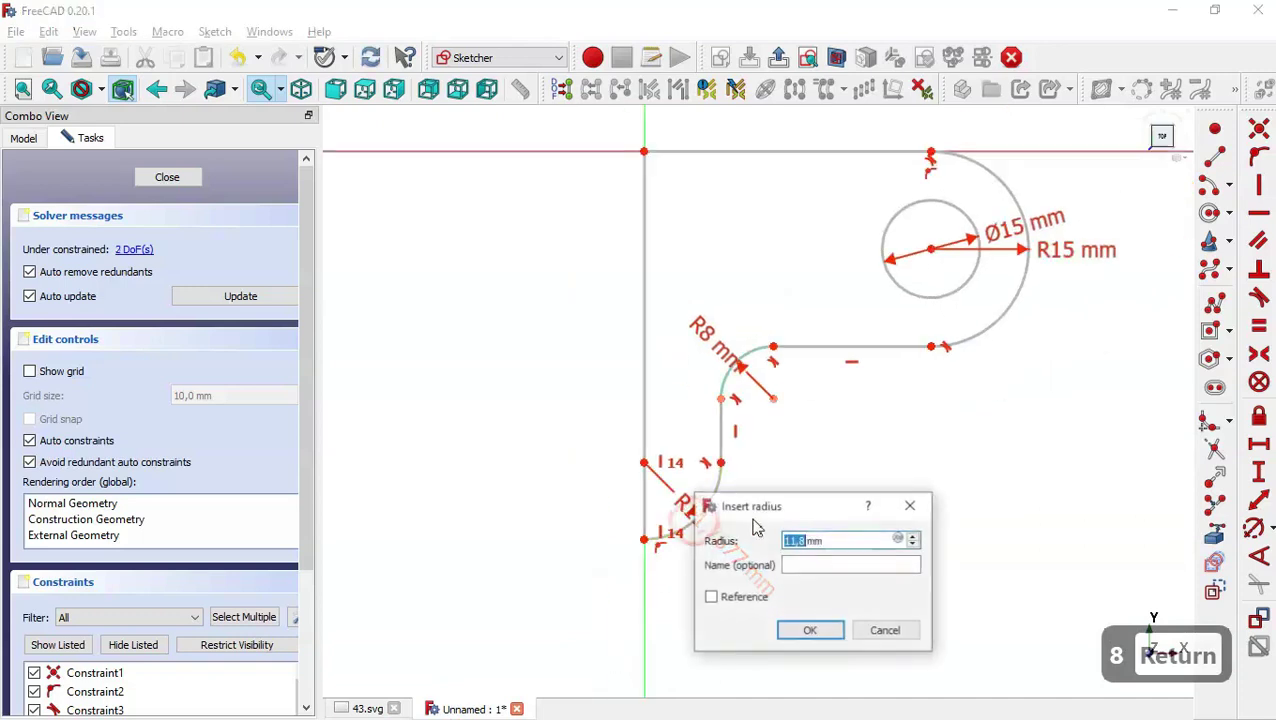
pyautogui.write('25')
pyautogui.press('Return')
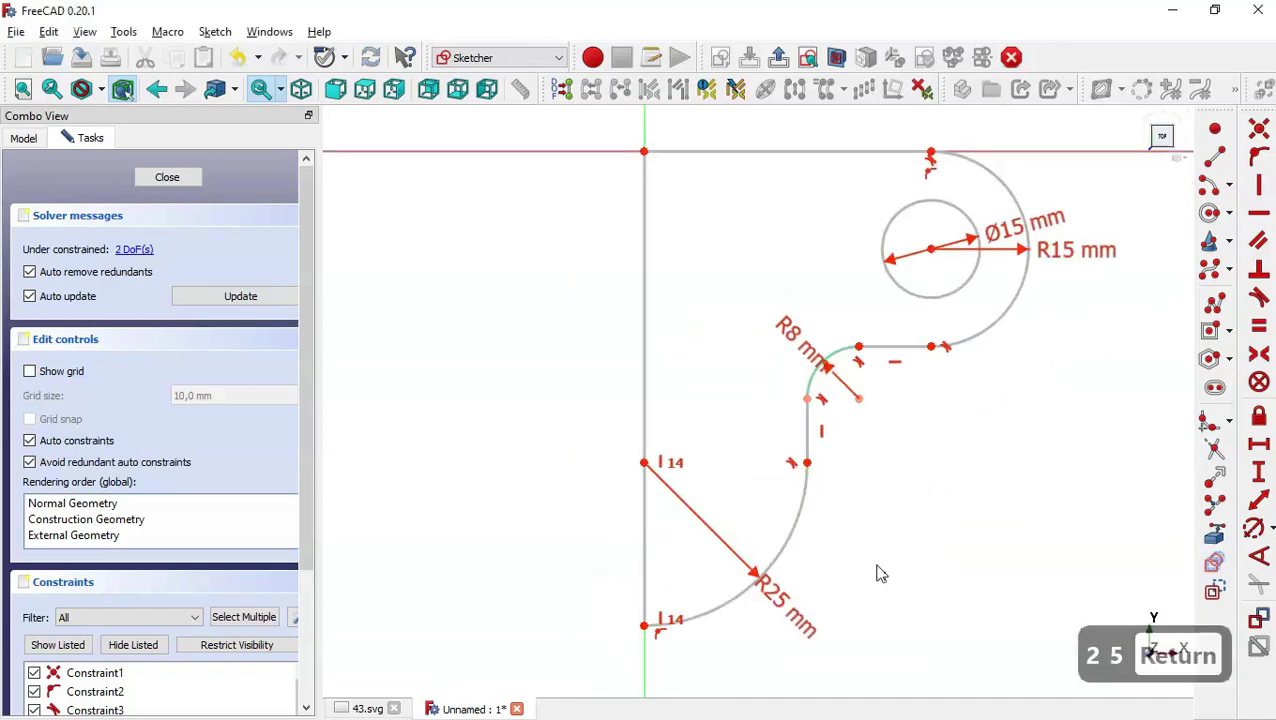
# - Dimension the hole centre 60 mm horizontally from the origin
pyautogui.scroll(-2, 880, 575)
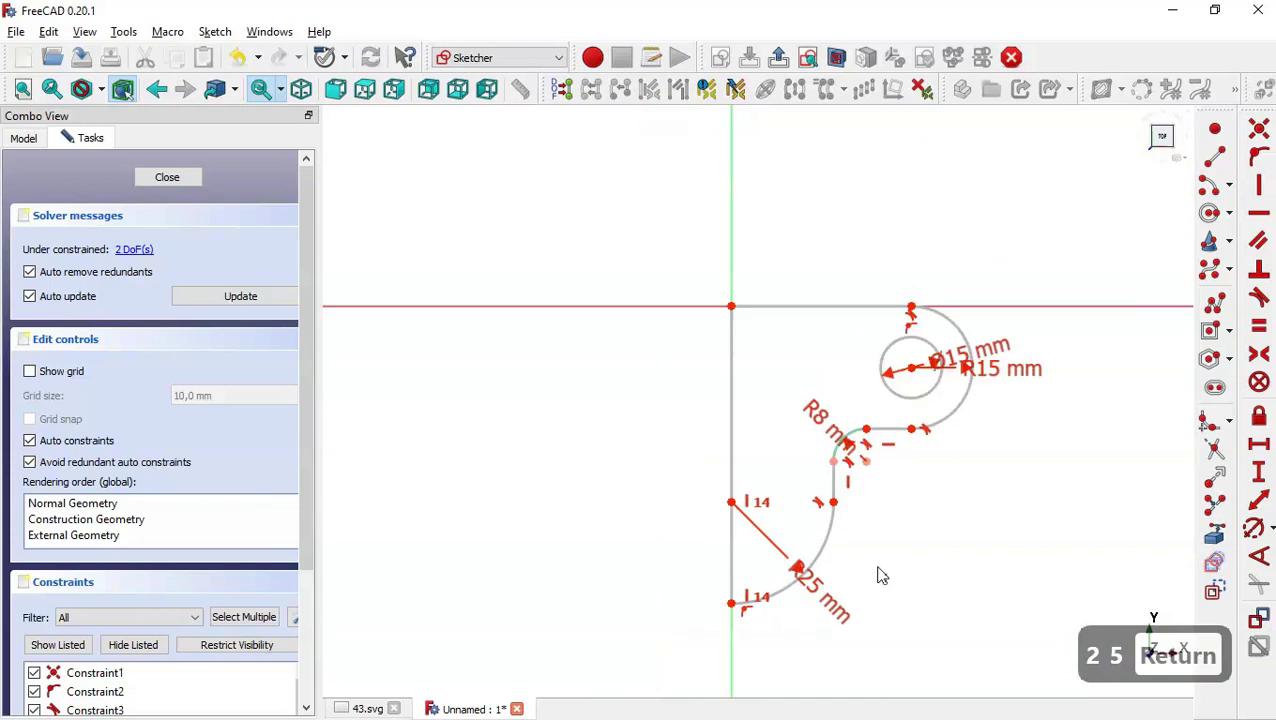
pyautogui.click(1261, 449)
pyautogui.click(912, 368)
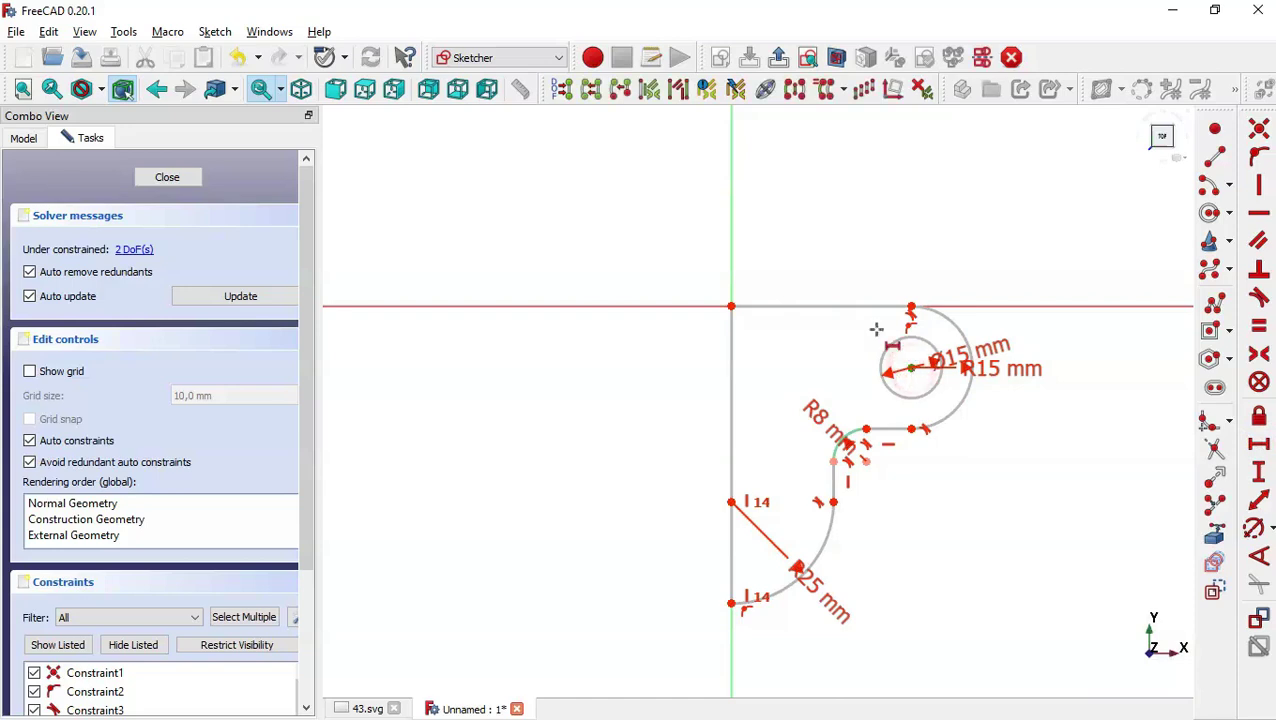
pyautogui.click(731, 305)
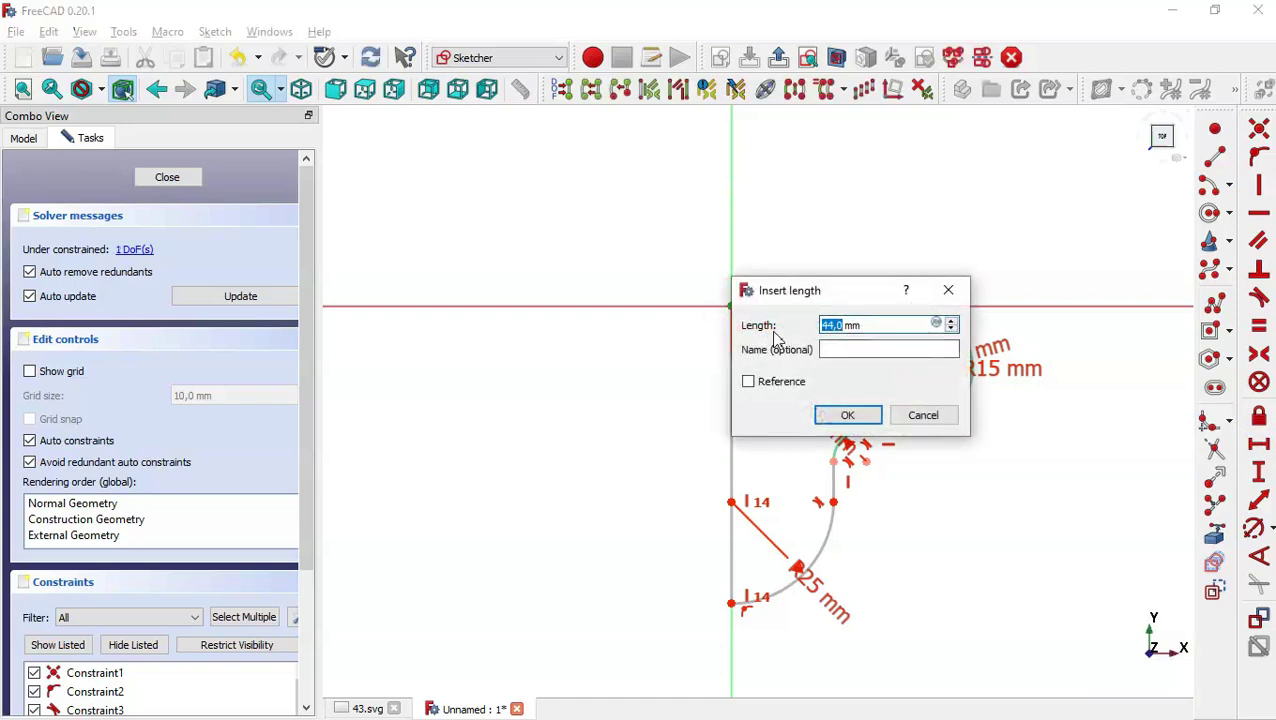
pyautogui.write('60')
pyautogui.press('Return')
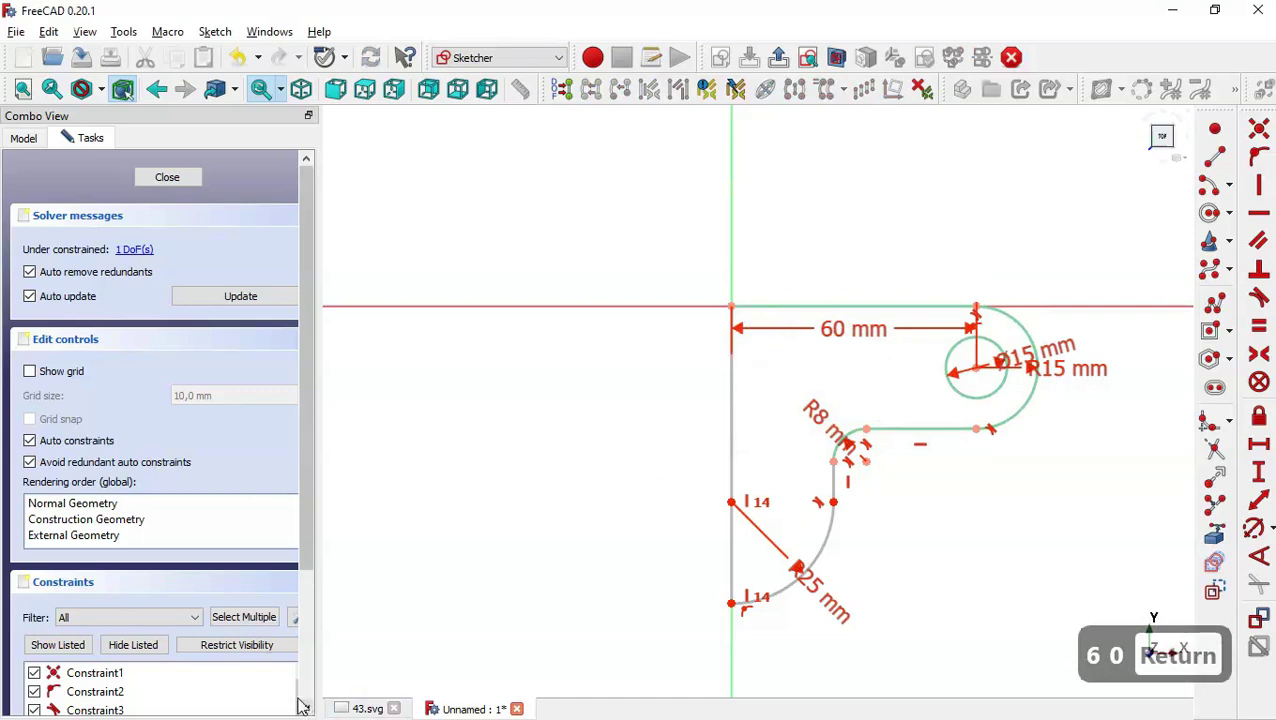
# - Dimension the lower arc's left endpoint 120 mm vertically from the origin
pyautogui.click(360, 708)
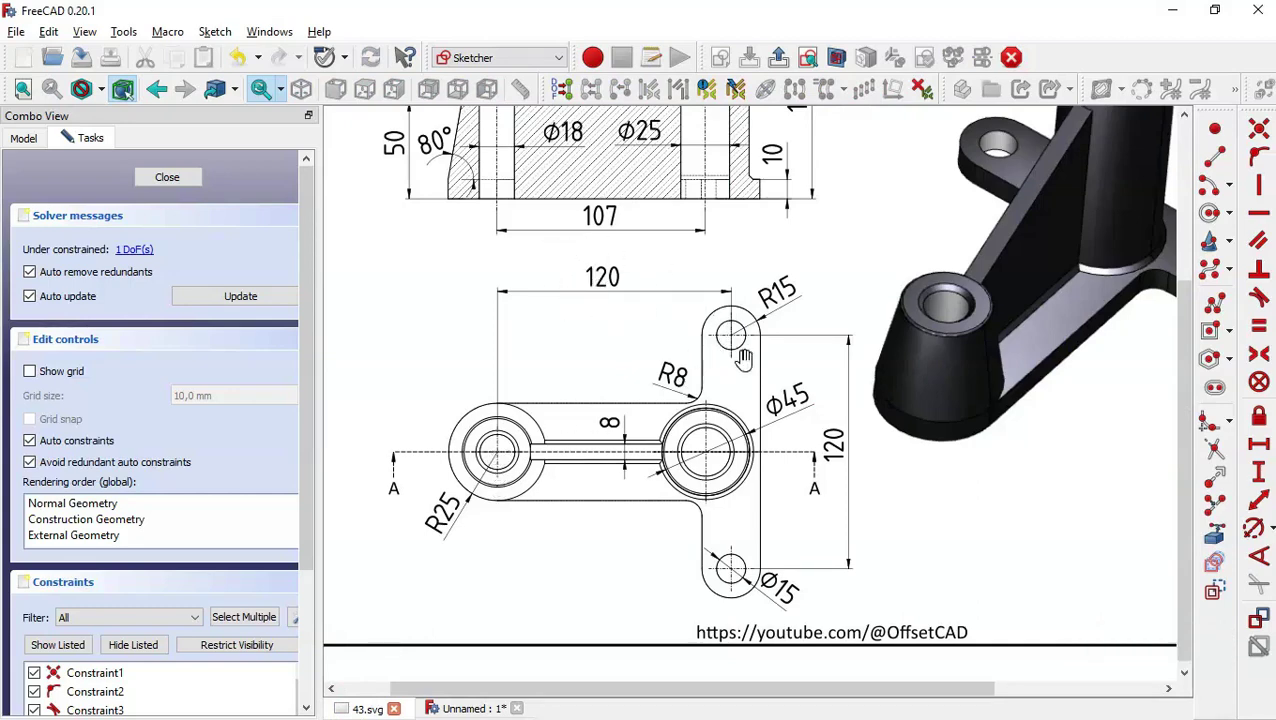
pyautogui.click(474, 710)
pyautogui.click(1259, 468)
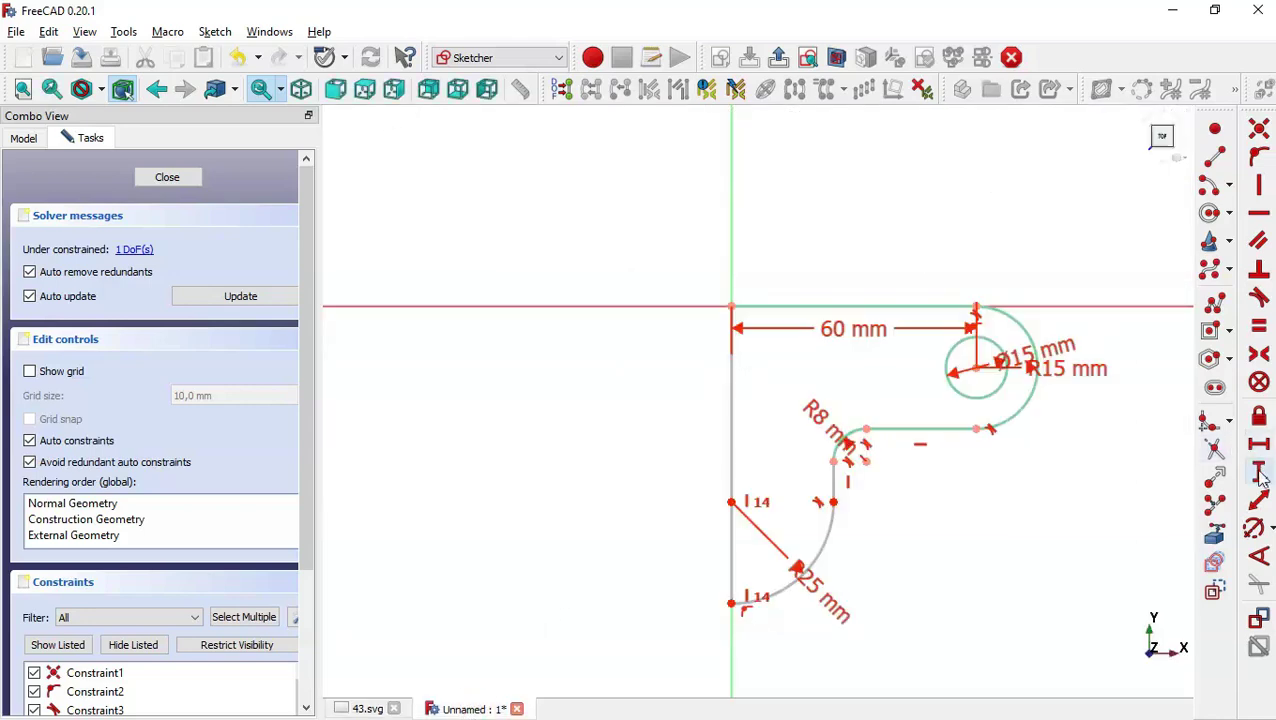
pyautogui.click(733, 501)
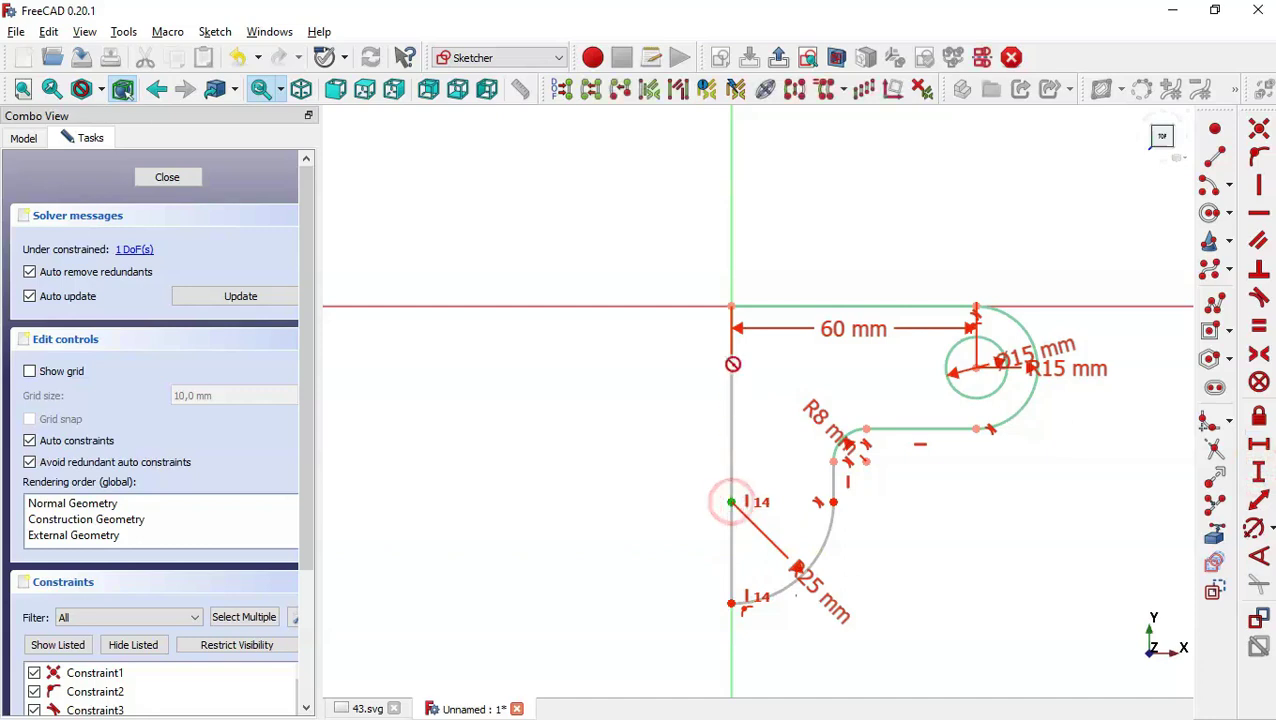
pyautogui.click(731, 306)
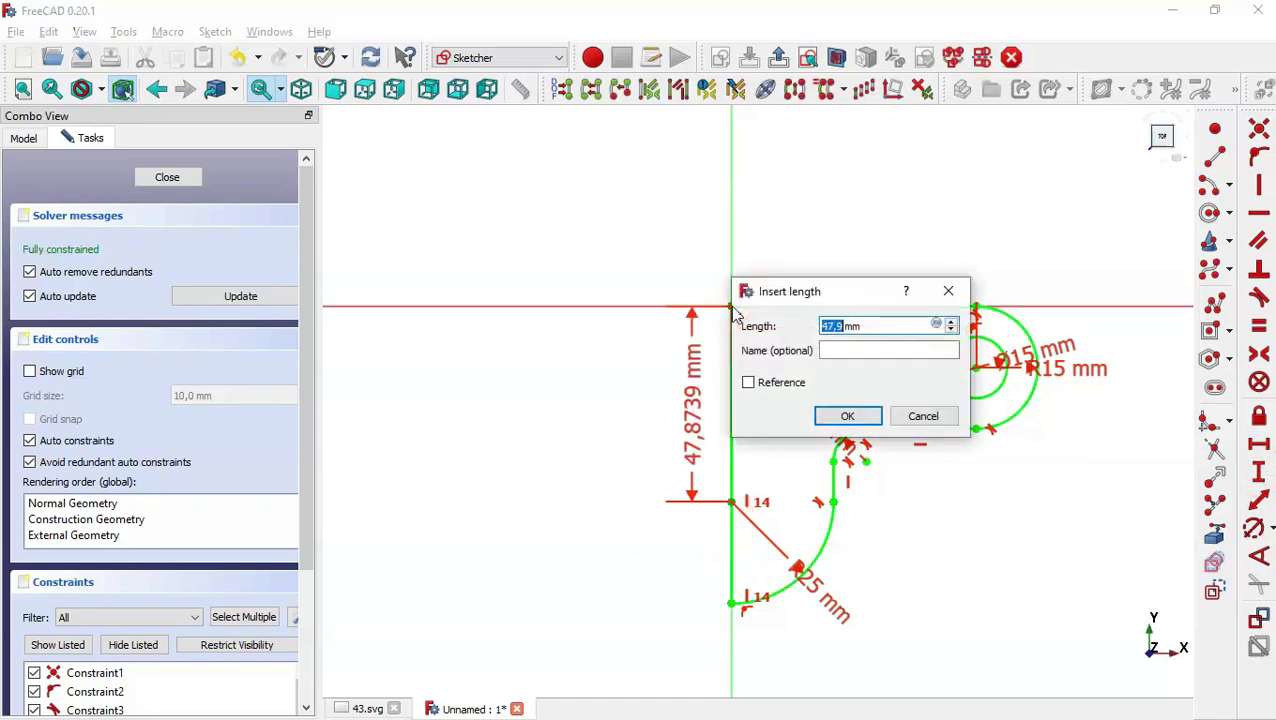
pyautogui.click(942, 296)
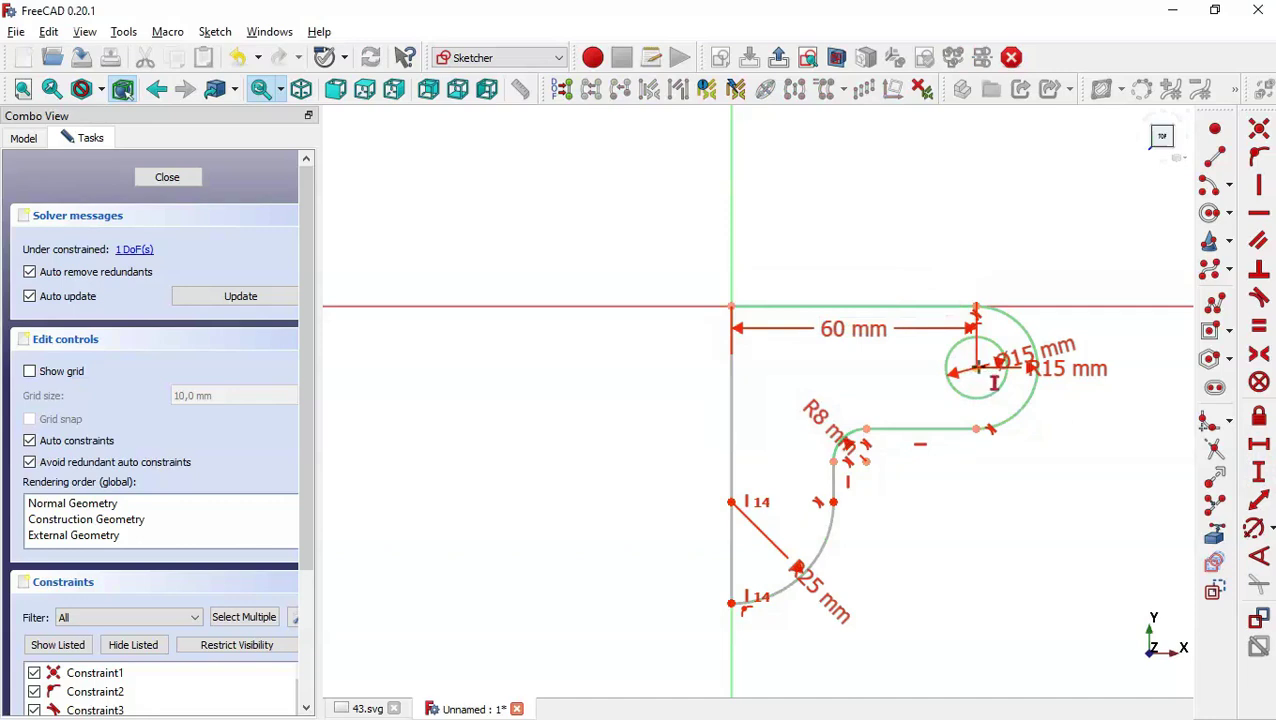
pyautogui.click(731, 503)
pyautogui.write('120')
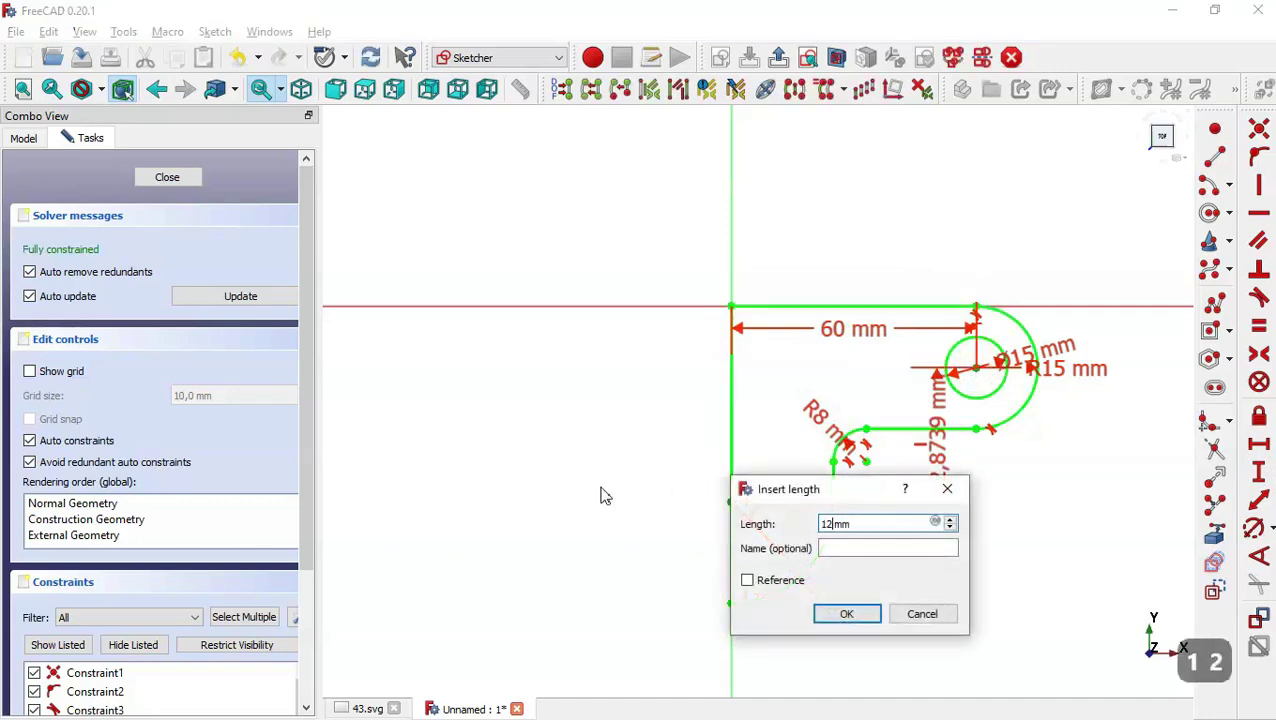
pyautogui.press('Return')
# - Compare the fully constrained sketch against the reference drawing
pyautogui.scroll(-4, 560, 273)
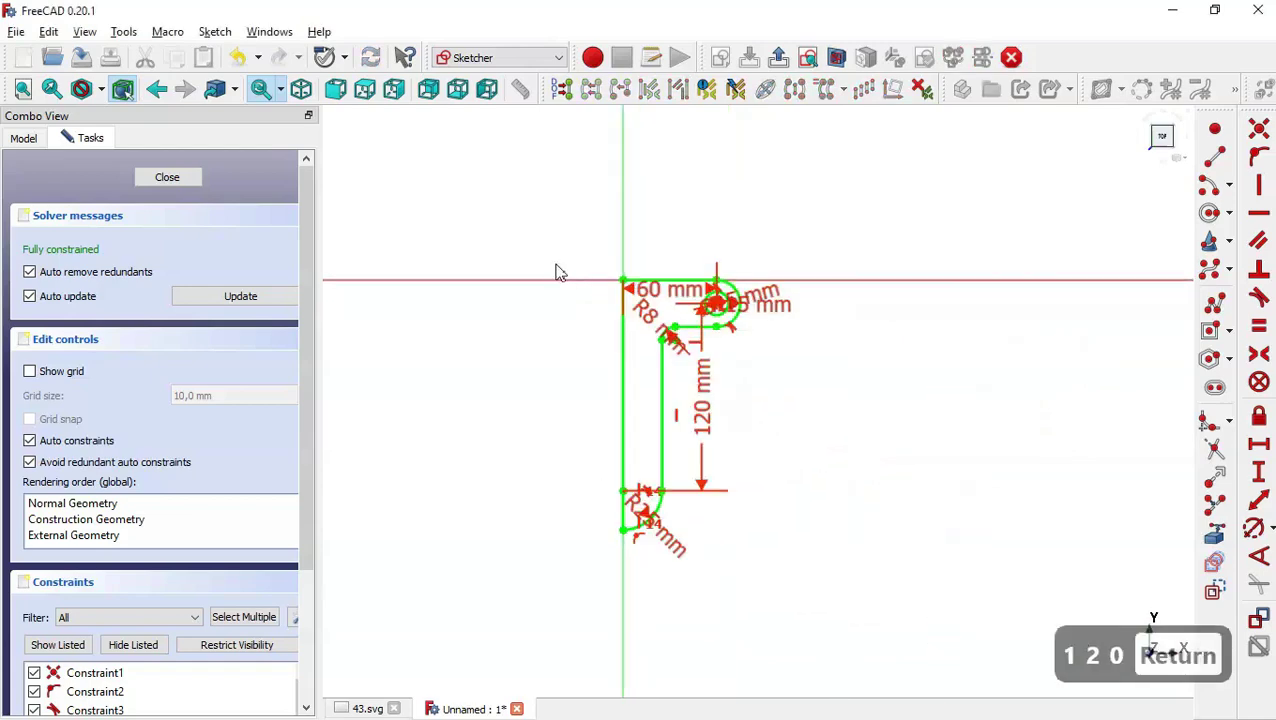
pyautogui.scroll(2, 643, 404)
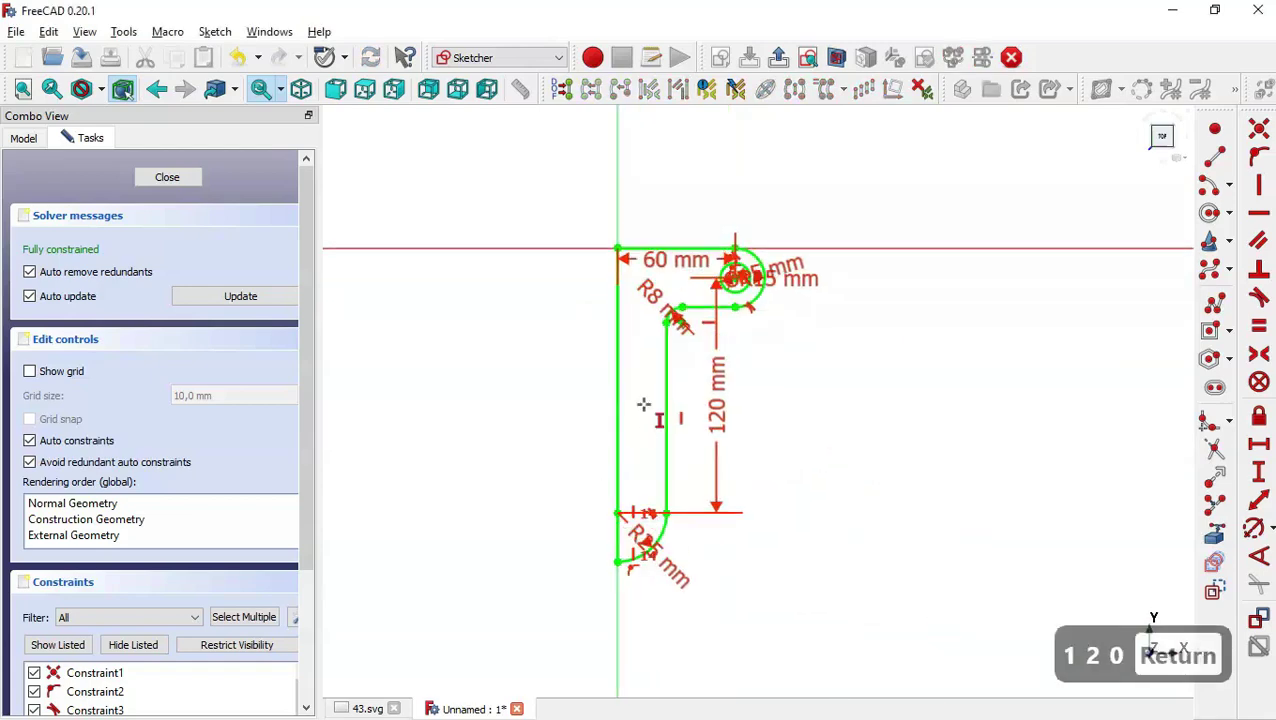
pyautogui.click(367, 708)
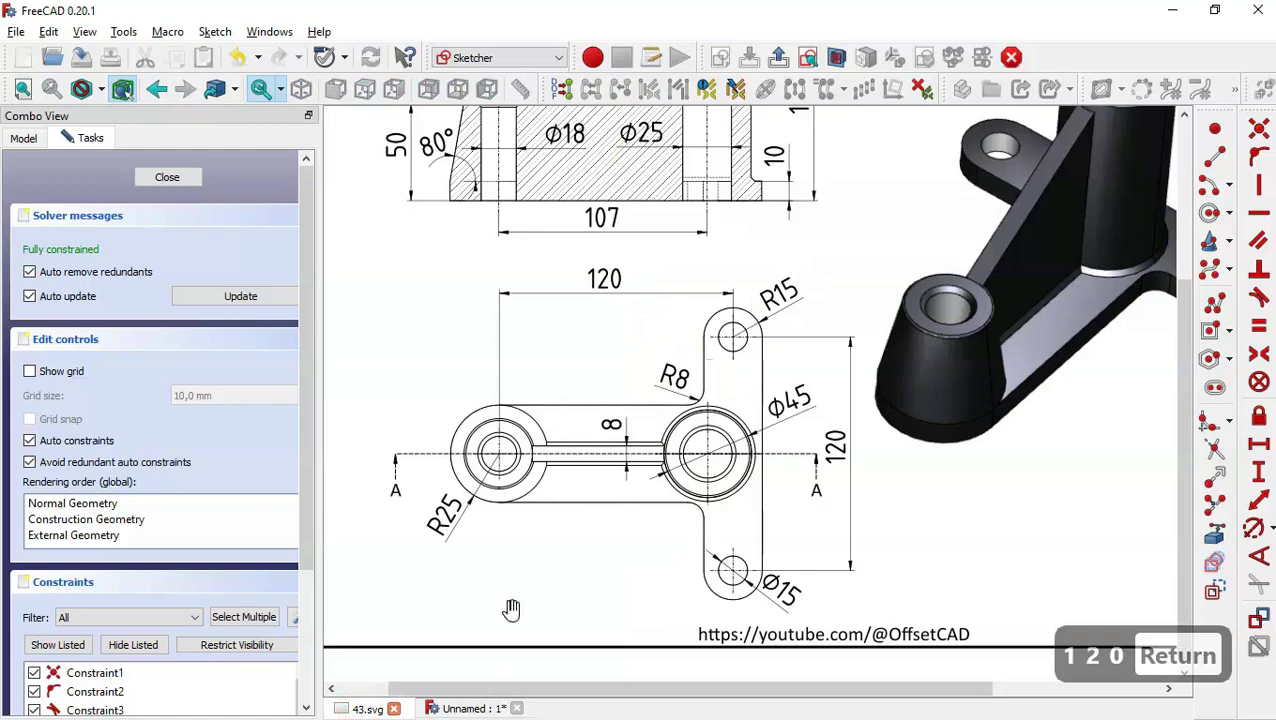
pyautogui.click(484, 707)
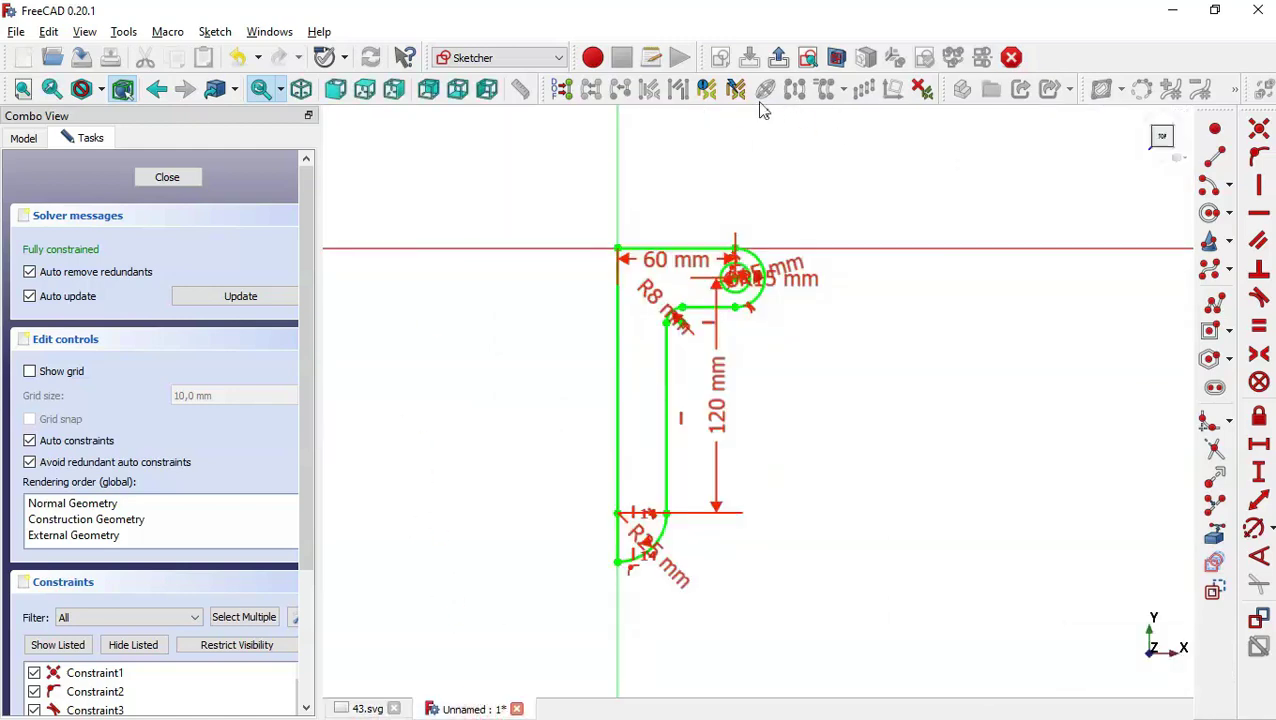
# - Close the sketch, pad it 10 mm, and select Pad in the model tree
pyautogui.click(776, 57)
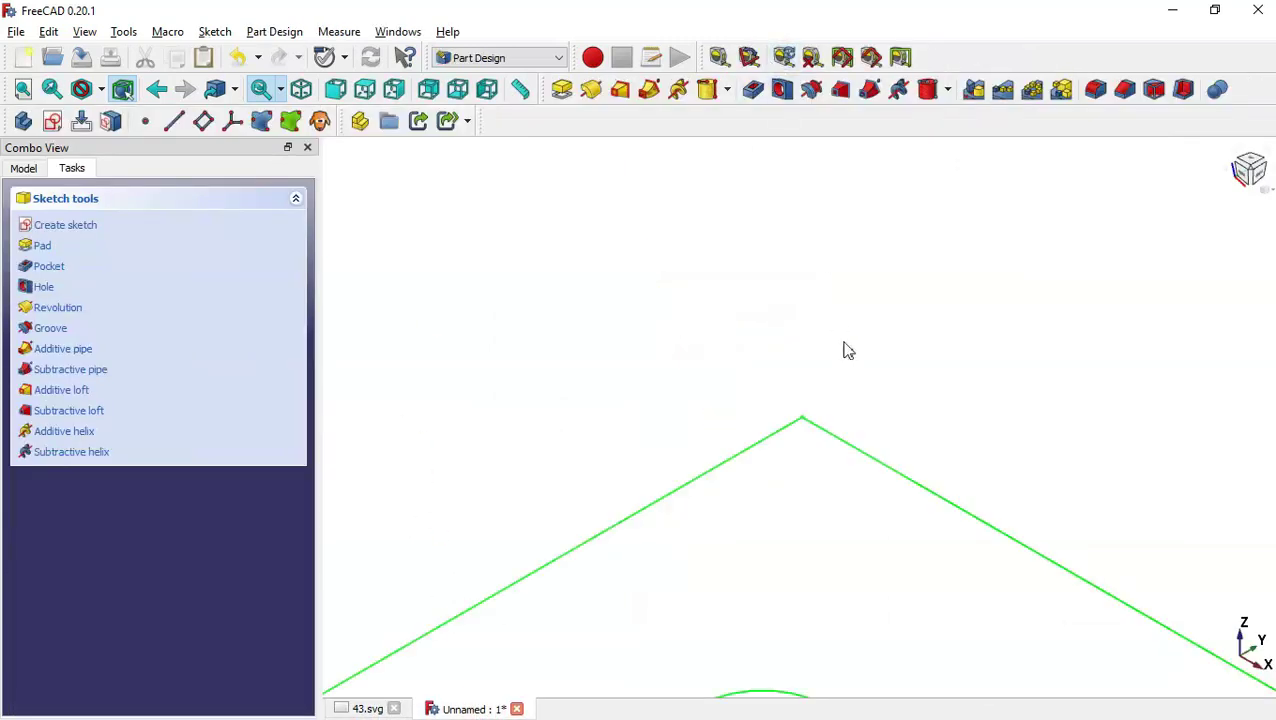
pyautogui.press('Home')
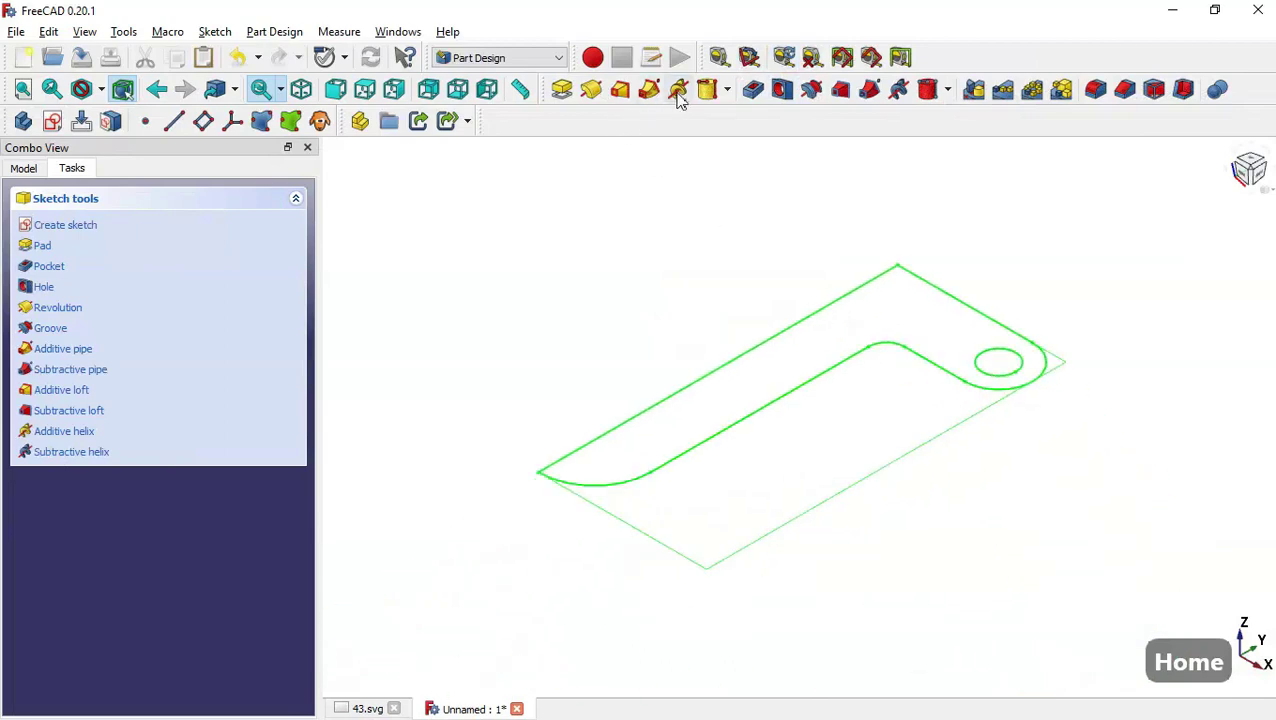
pyautogui.click(565, 92)
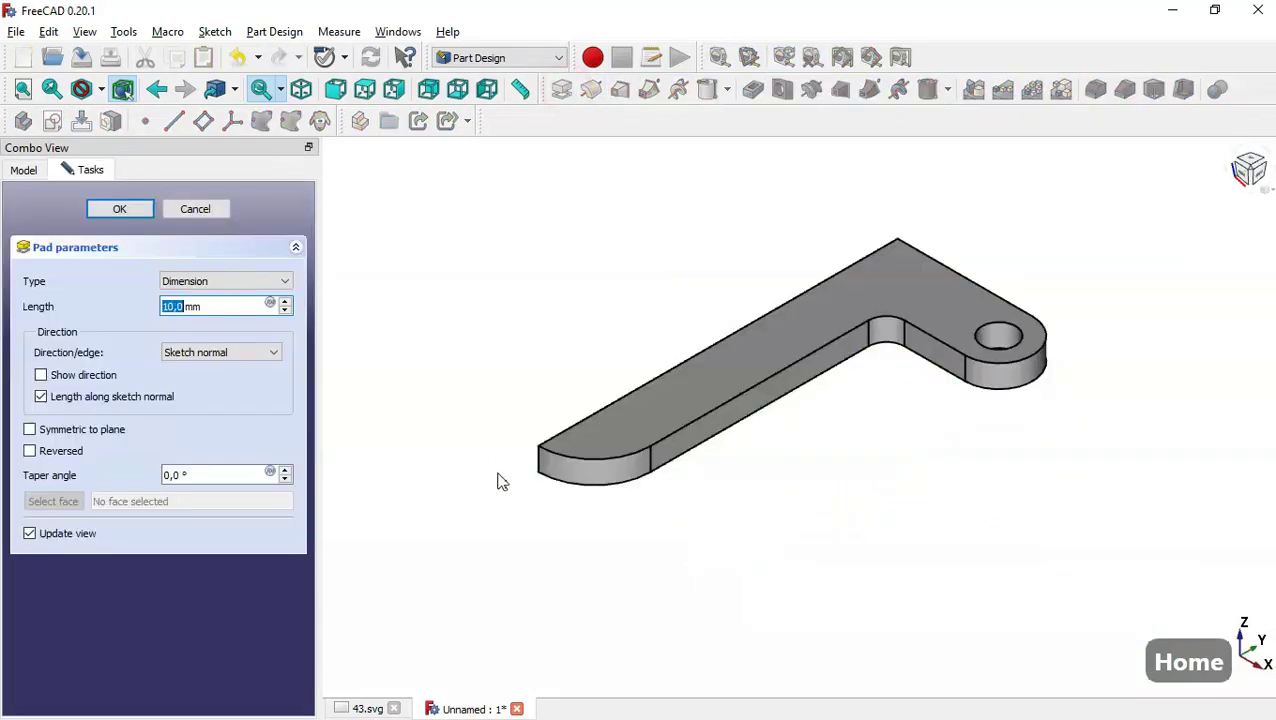
pyautogui.click(345, 710)
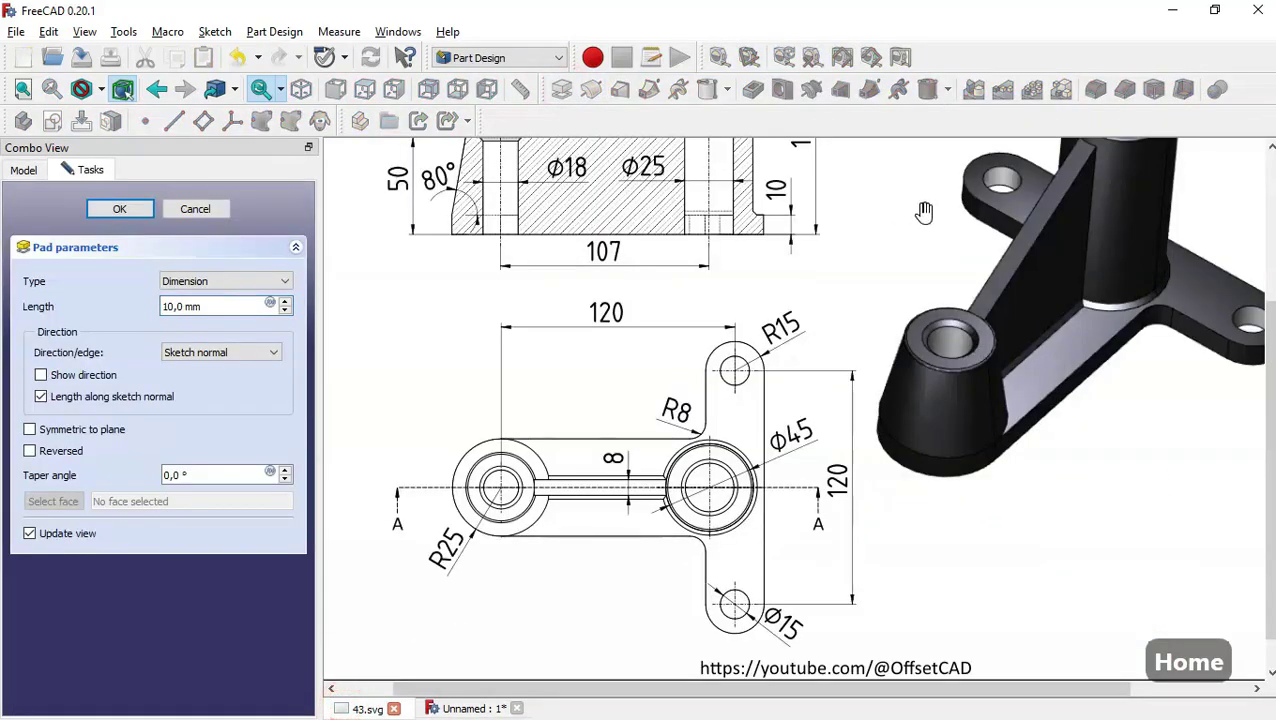
pyautogui.moveTo(926, 211); pyautogui.dragTo(931, 390)
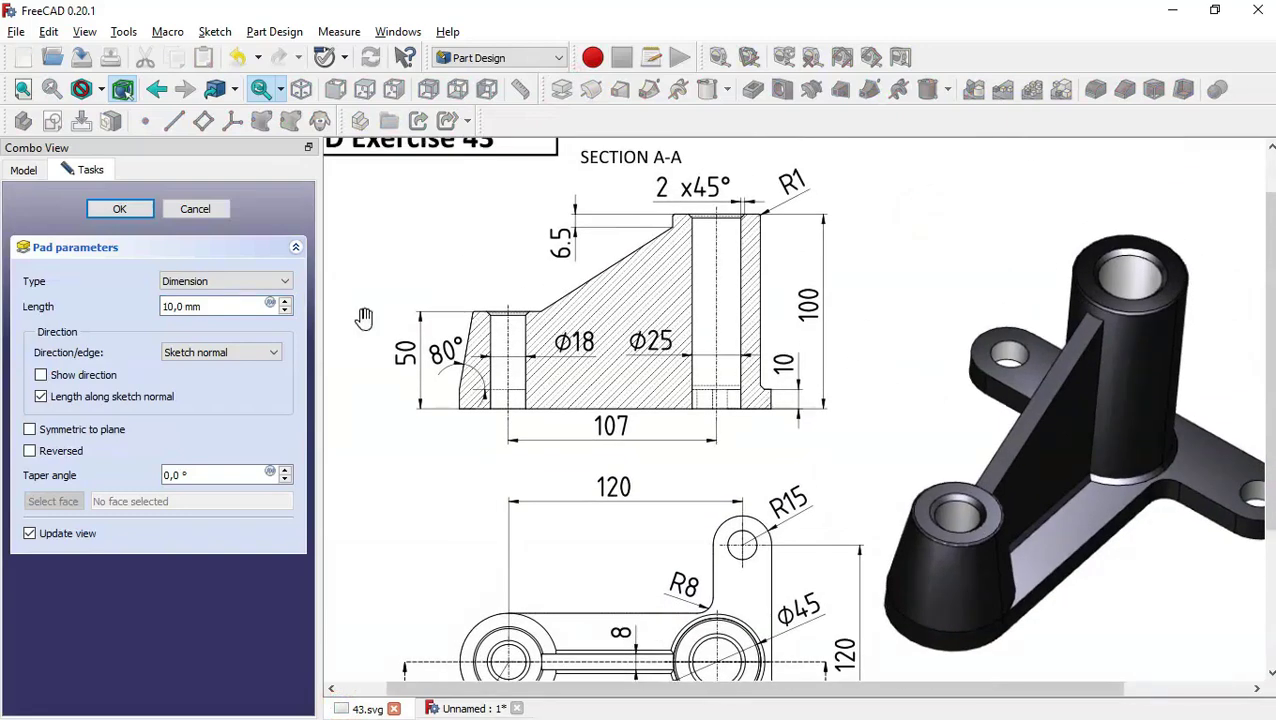
pyautogui.click(462, 708)
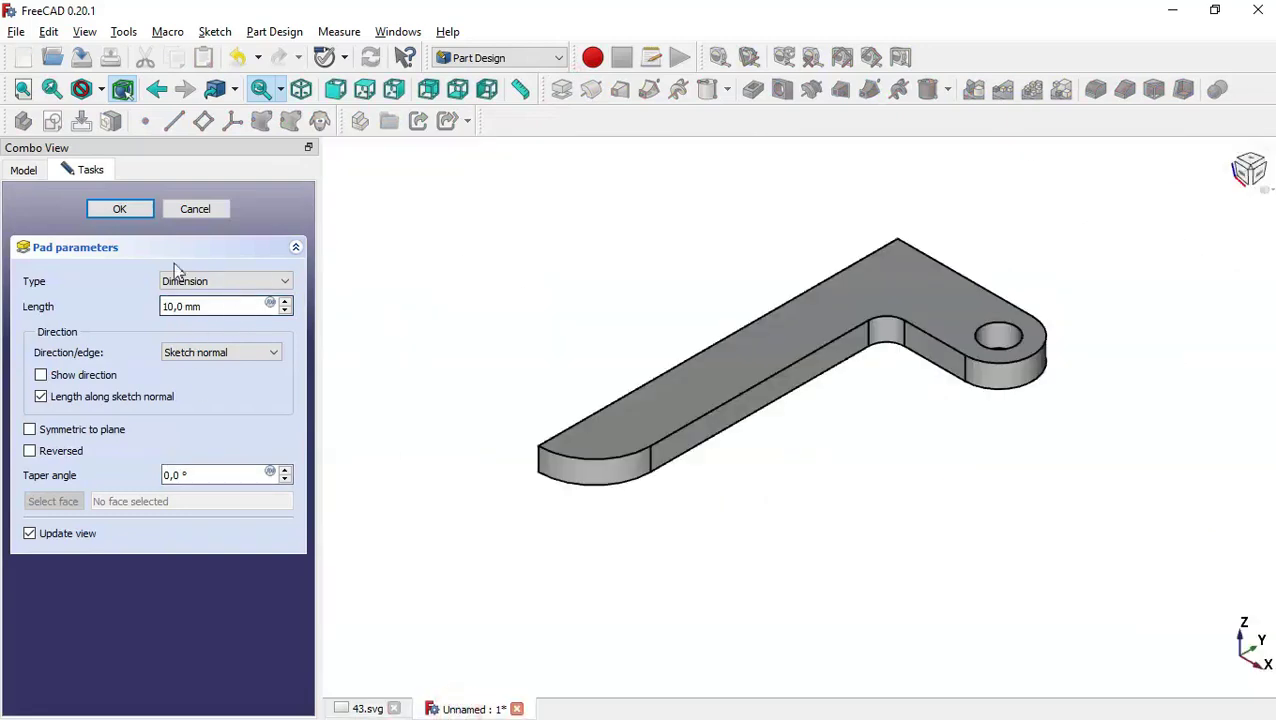
pyautogui.click(118, 209)
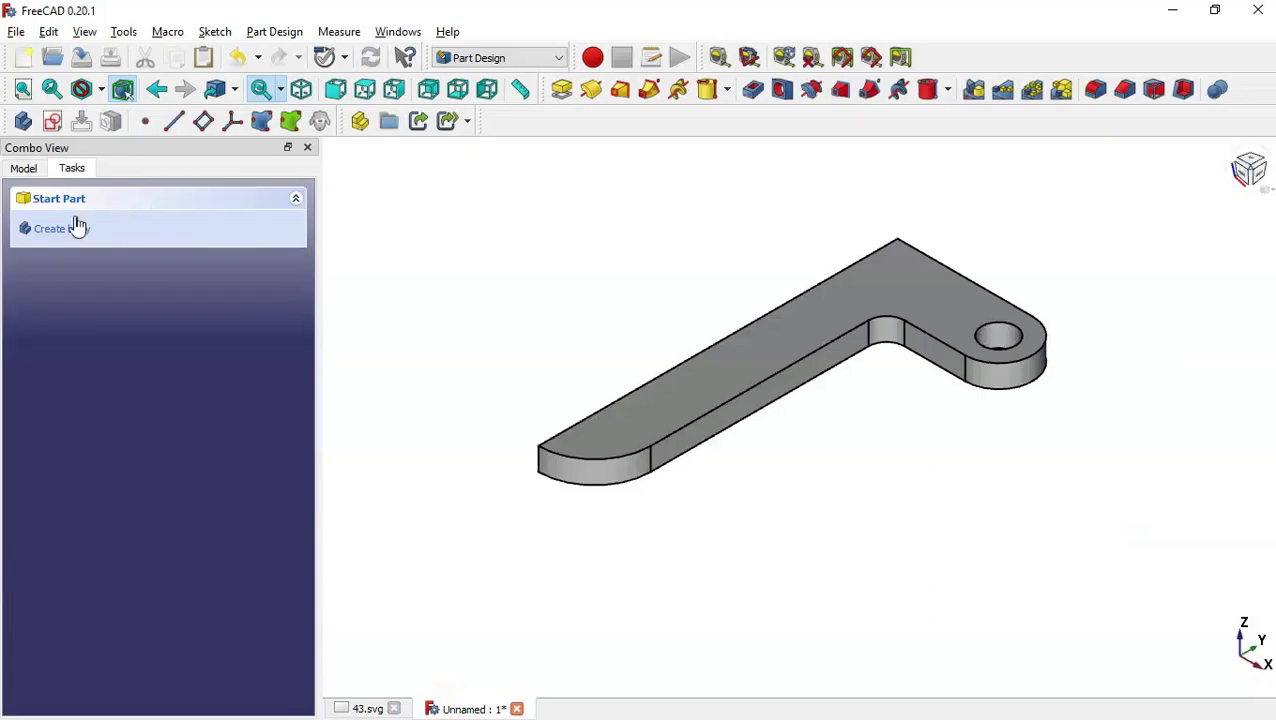
pyautogui.click(20, 169)
pyautogui.click(112, 284)
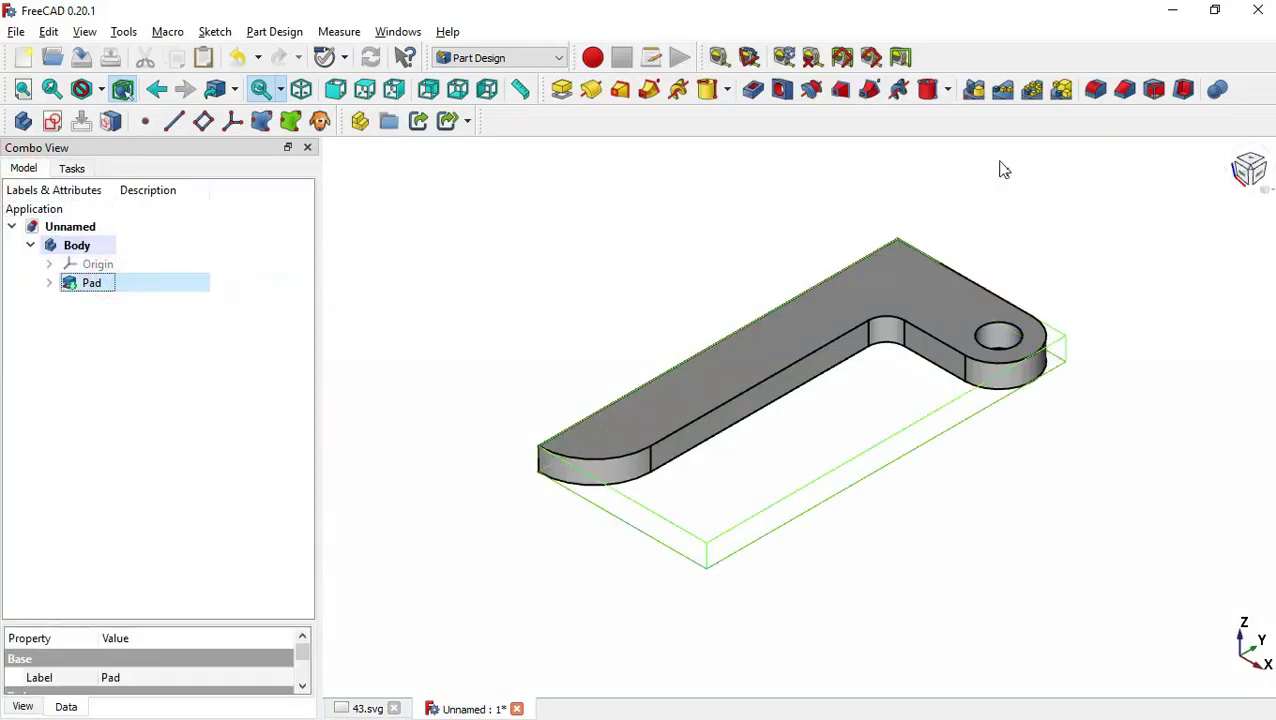
# - Mirror Pad to complete the T-shaped base plate with two holes
pyautogui.click(973, 90)
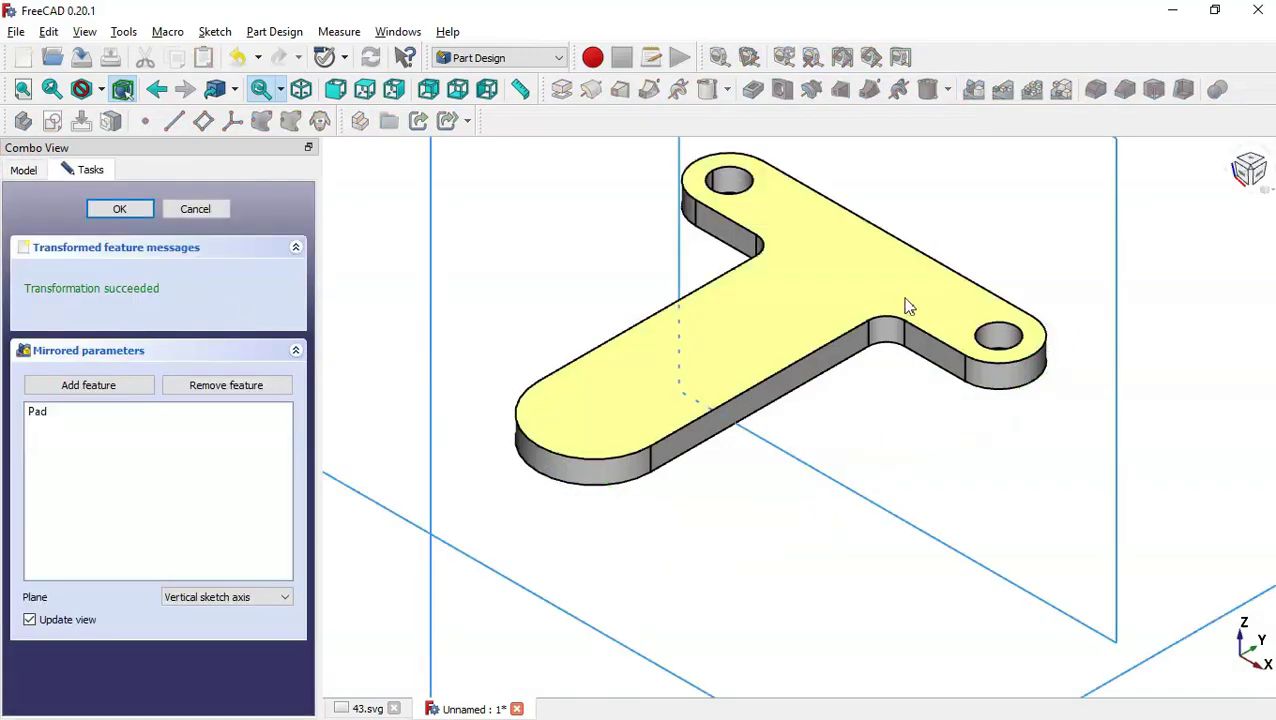
pyautogui.click(150, 210)
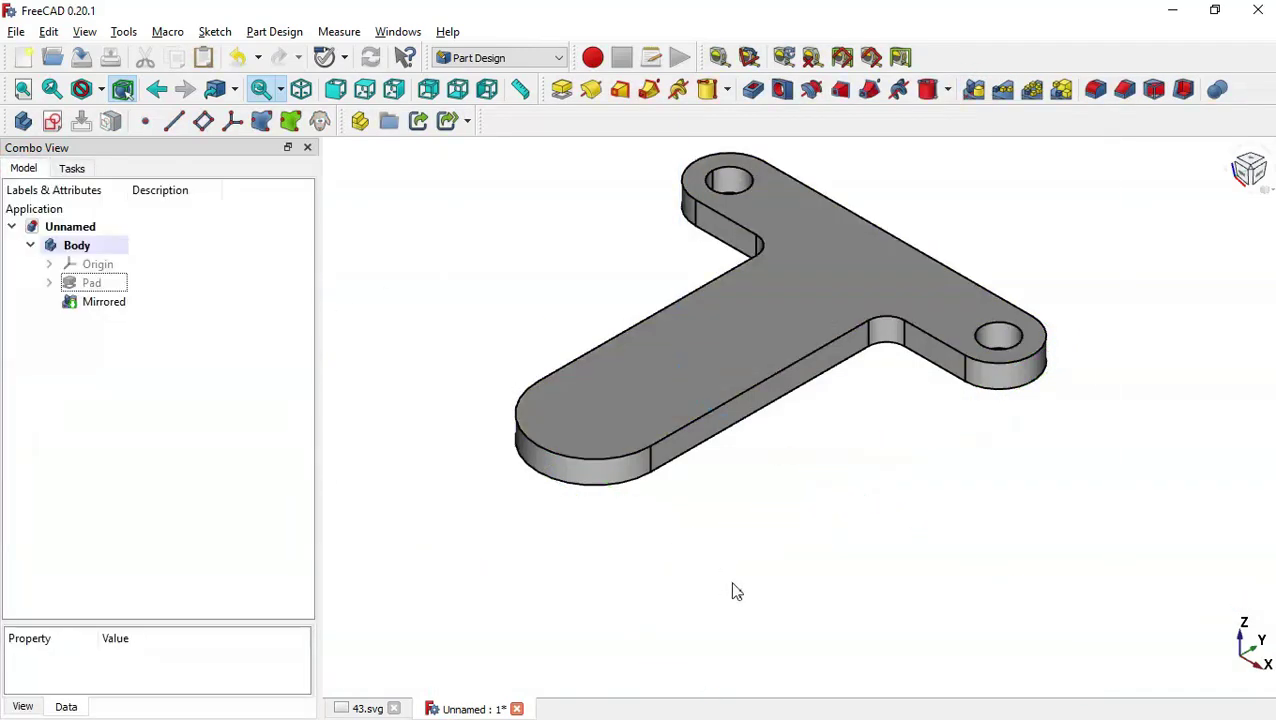
pyautogui.click(734, 588)
# - Open a new sketch on the base plate's top face
pyautogui.press('Home')
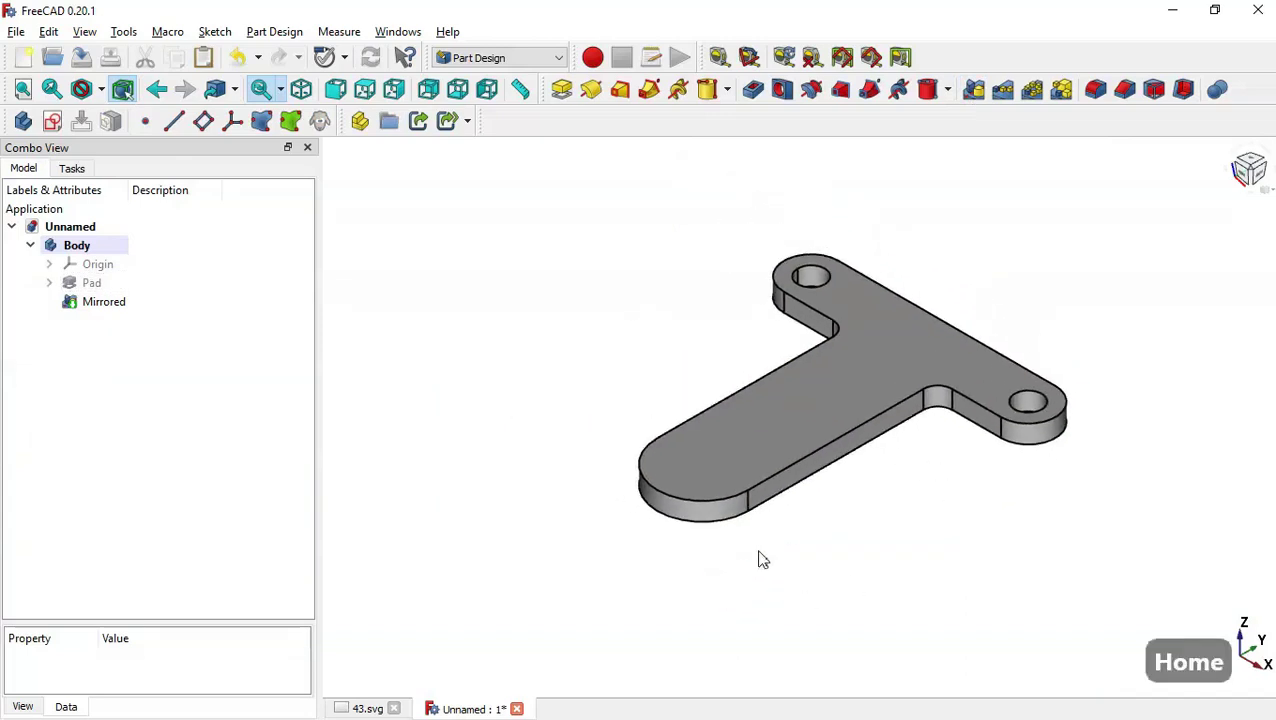
pyautogui.click(785, 418)
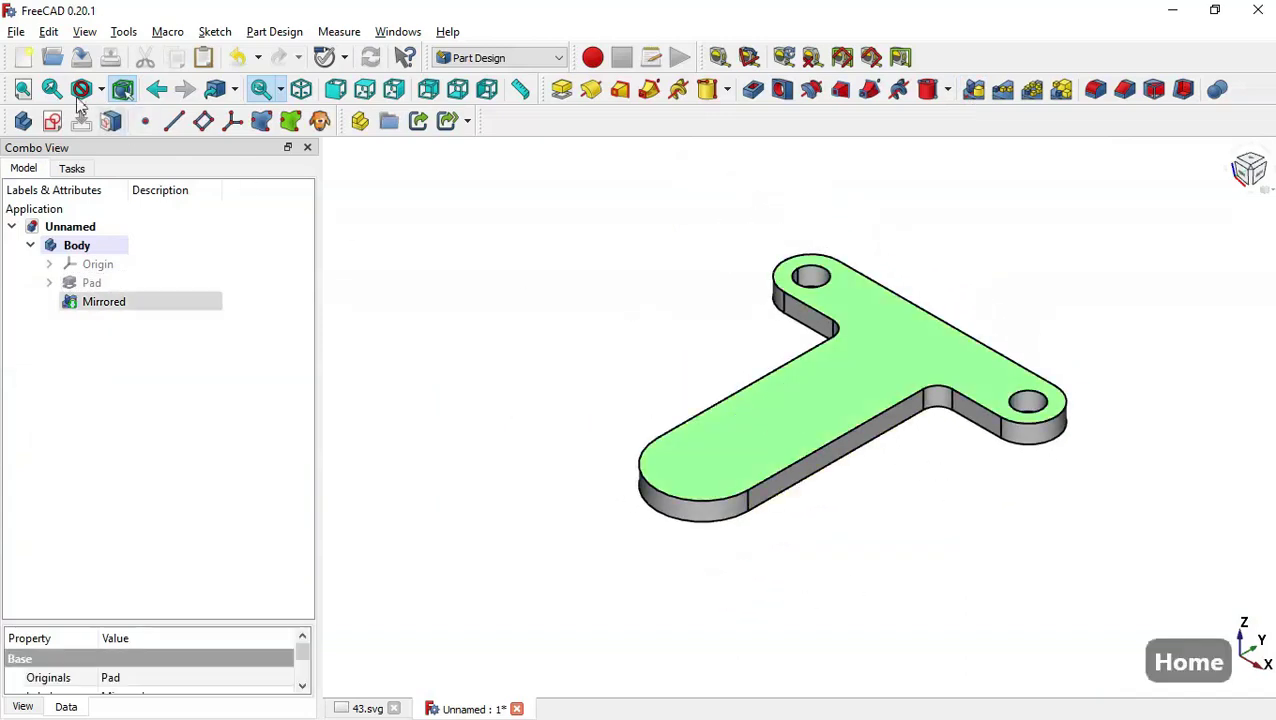
pyautogui.click(52, 121)
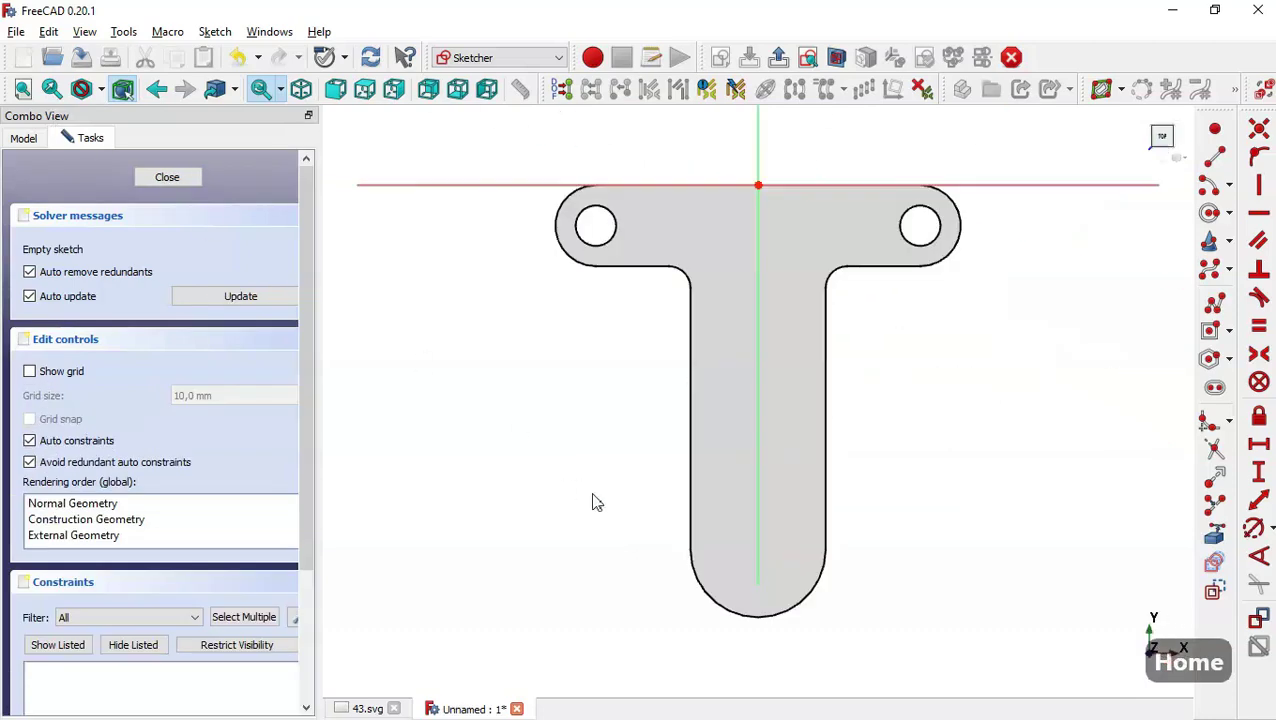
# - Import the rounded-end edge and draw a circle from its centre to its endpoint, then close the sketch
pyautogui.click(1216, 535)
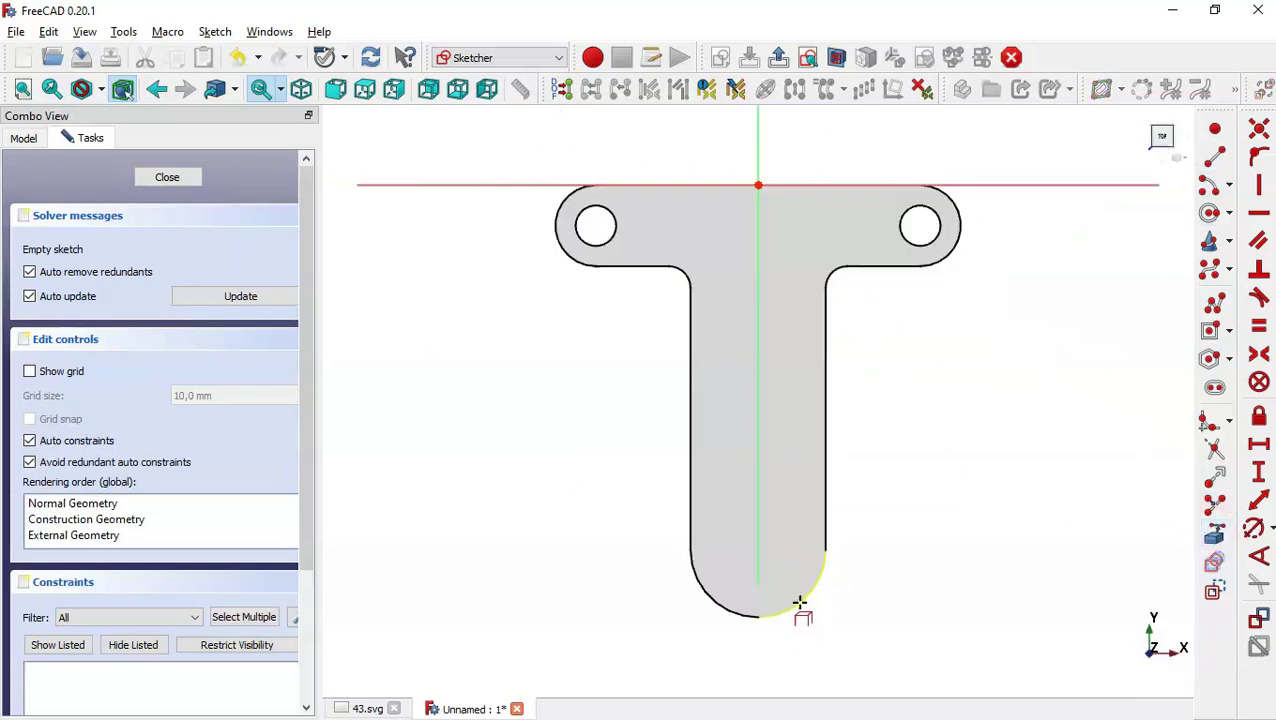
pyautogui.click(800, 601)
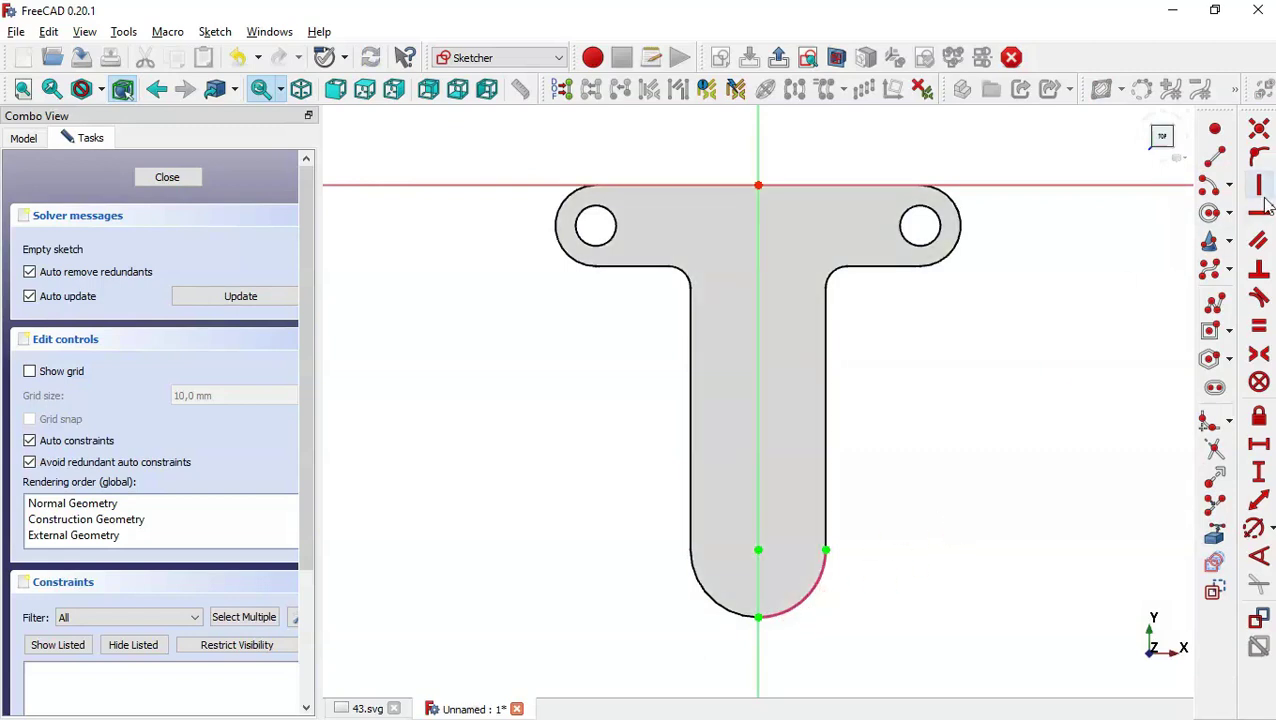
pyautogui.click(1210, 218)
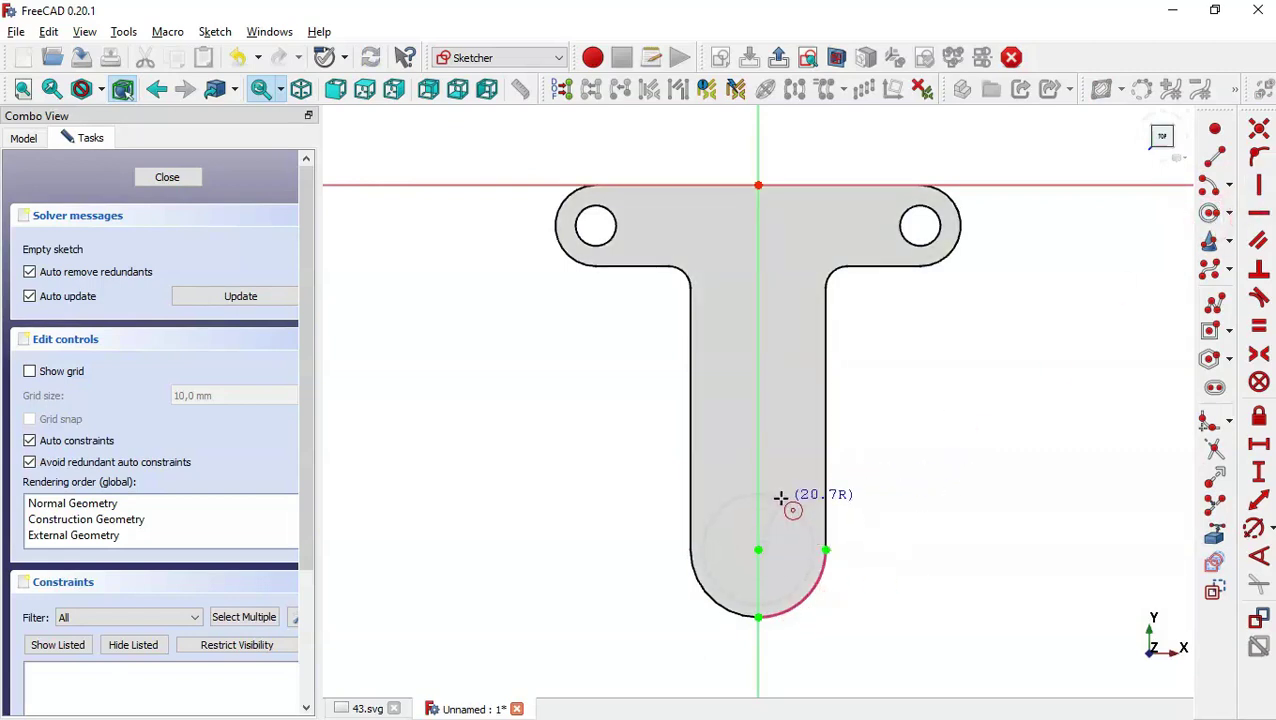
pyautogui.click(758, 549)
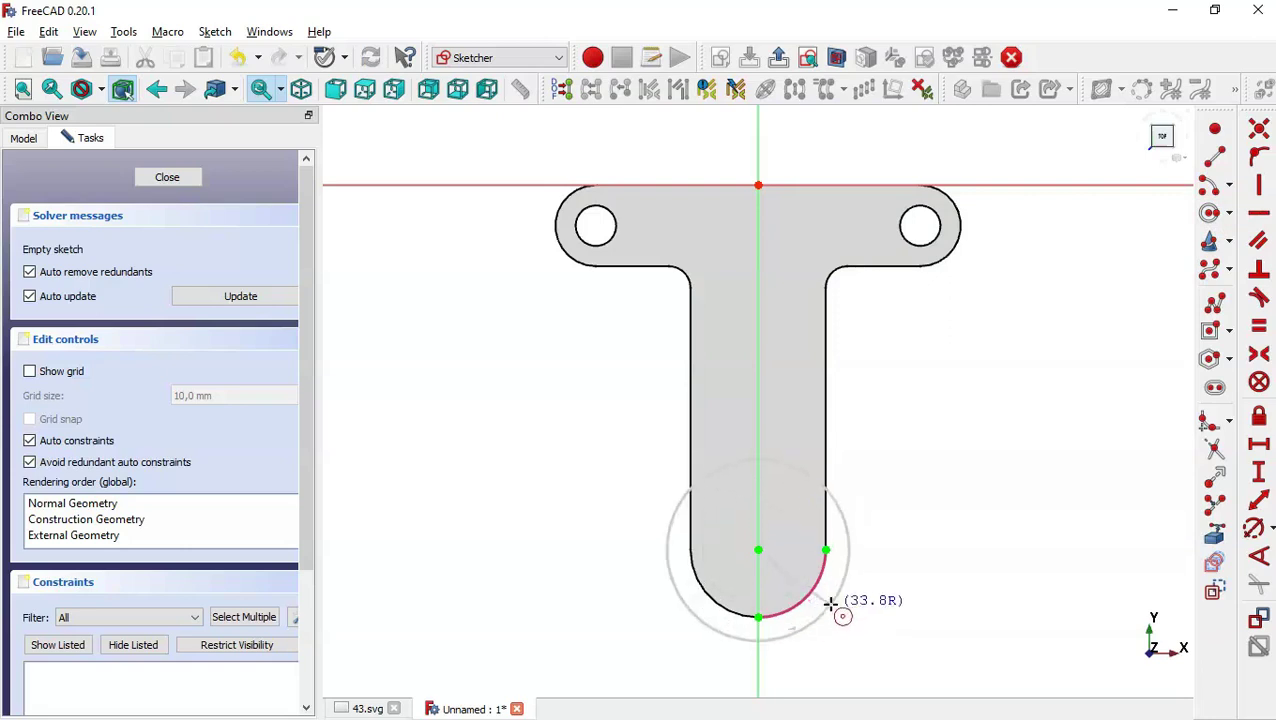
pyautogui.click(825, 549)
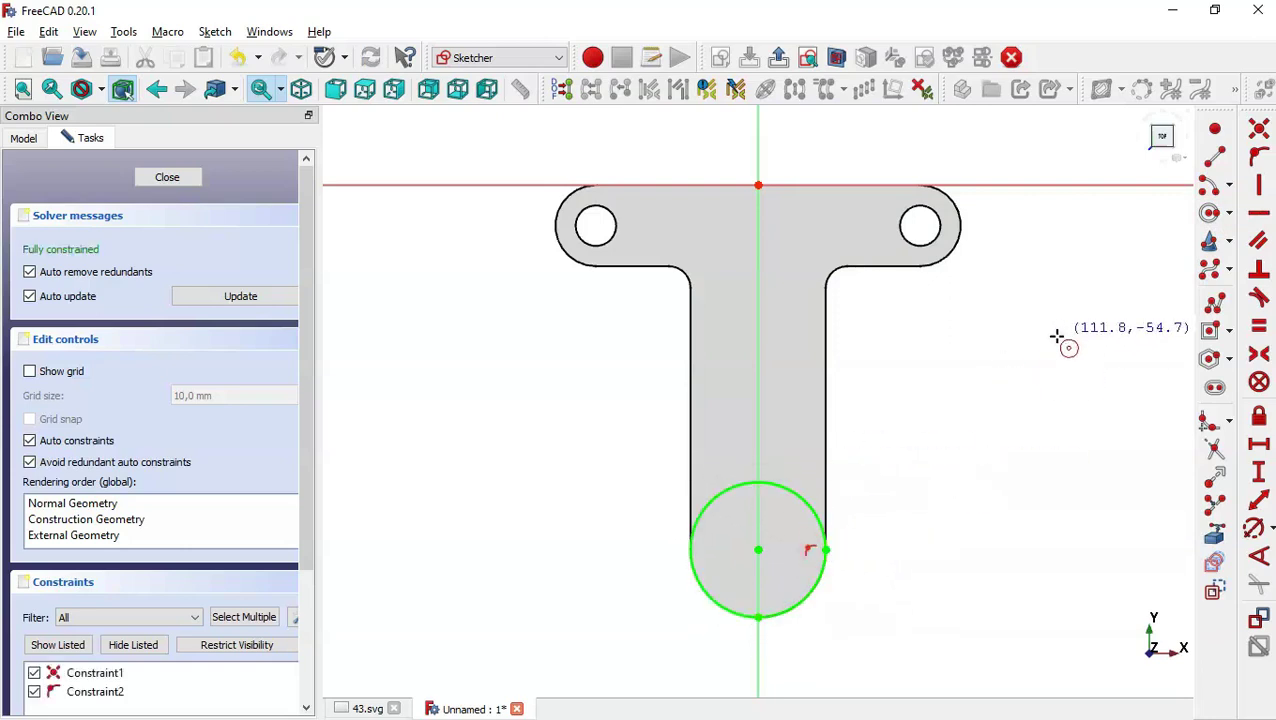
pyautogui.click(178, 180)
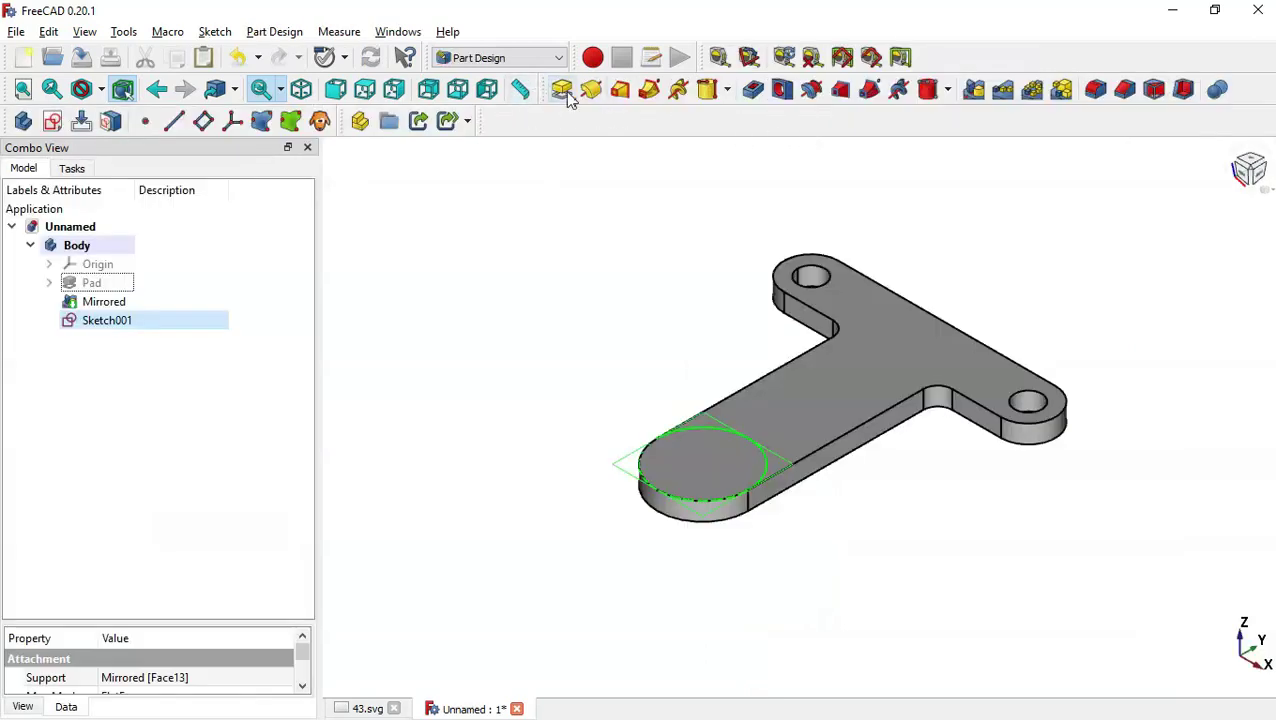
# - Pad the circle sketch with a length of 50 mm, per the reference drawing
pyautogui.click(562, 90)
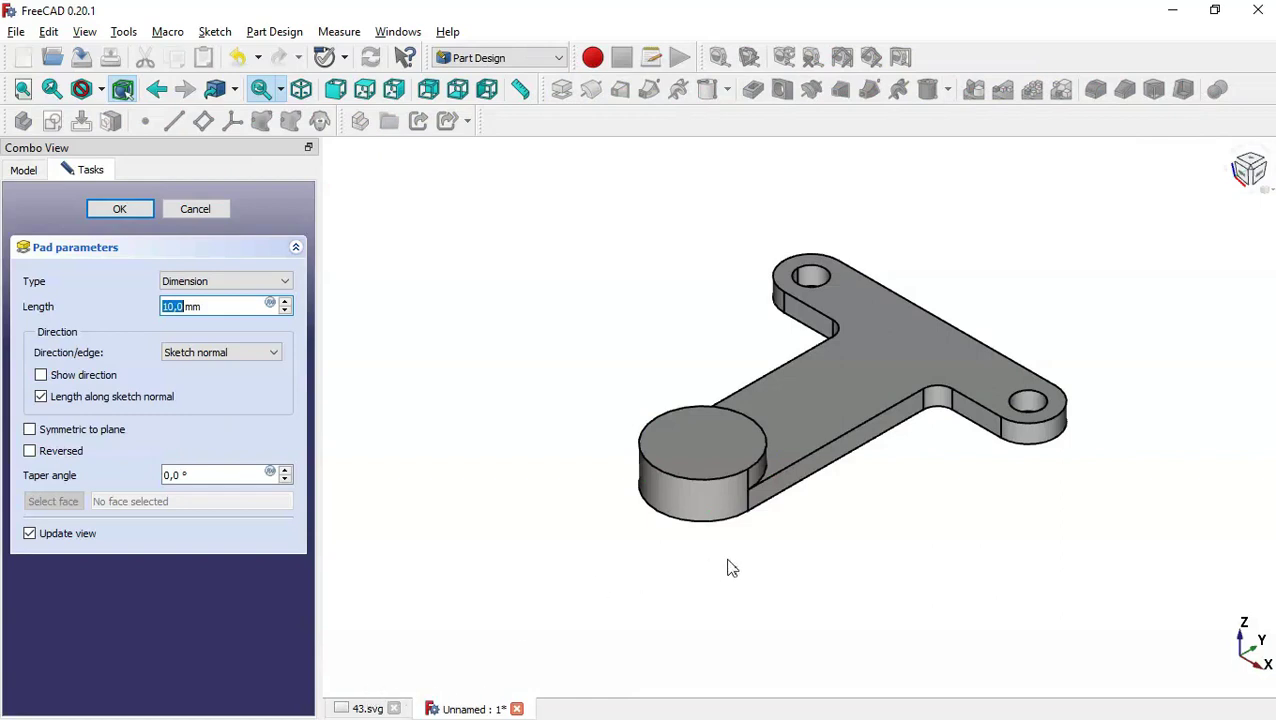
pyautogui.click(367, 708)
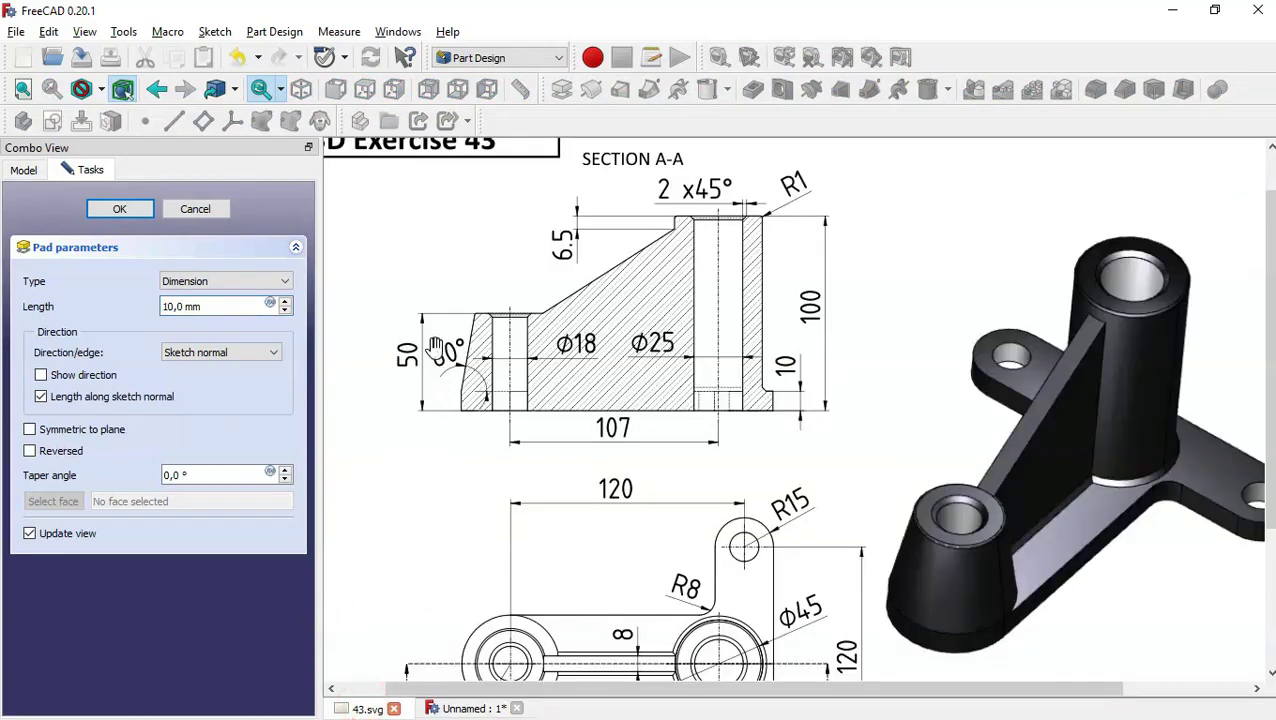
pyautogui.click(455, 708)
pyautogui.doubleClick(232, 306)
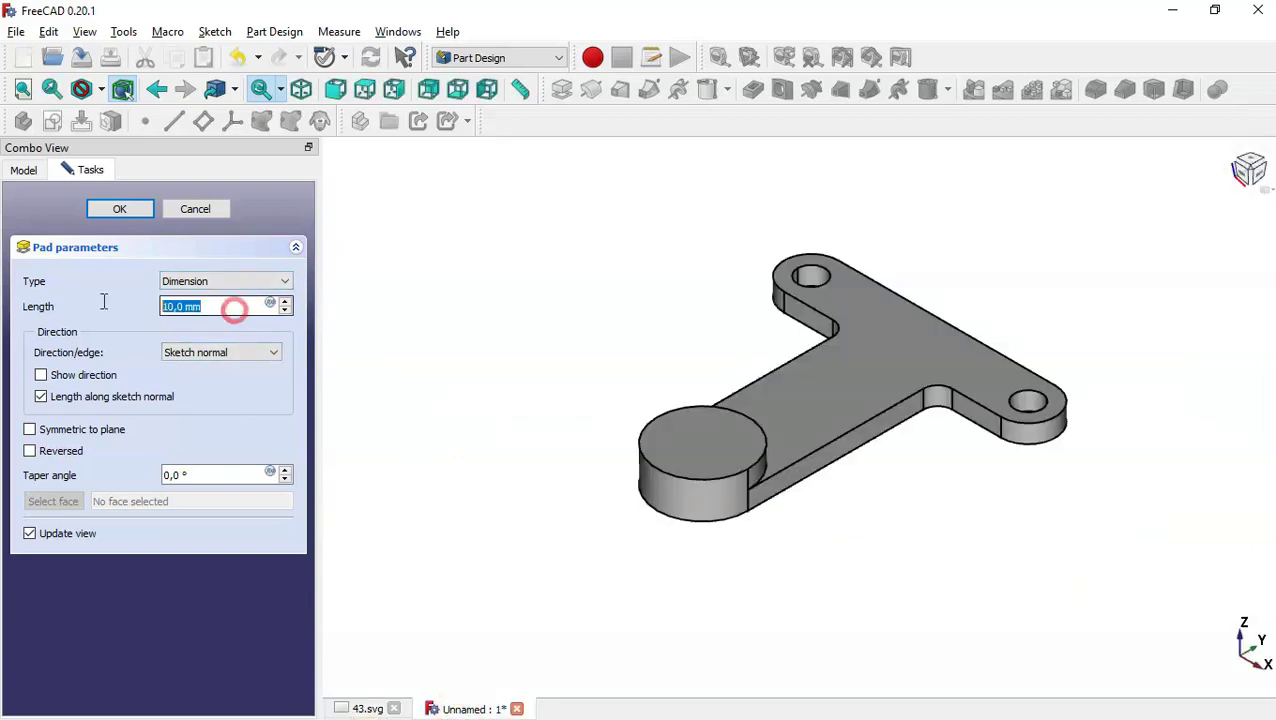
pyautogui.write('50')
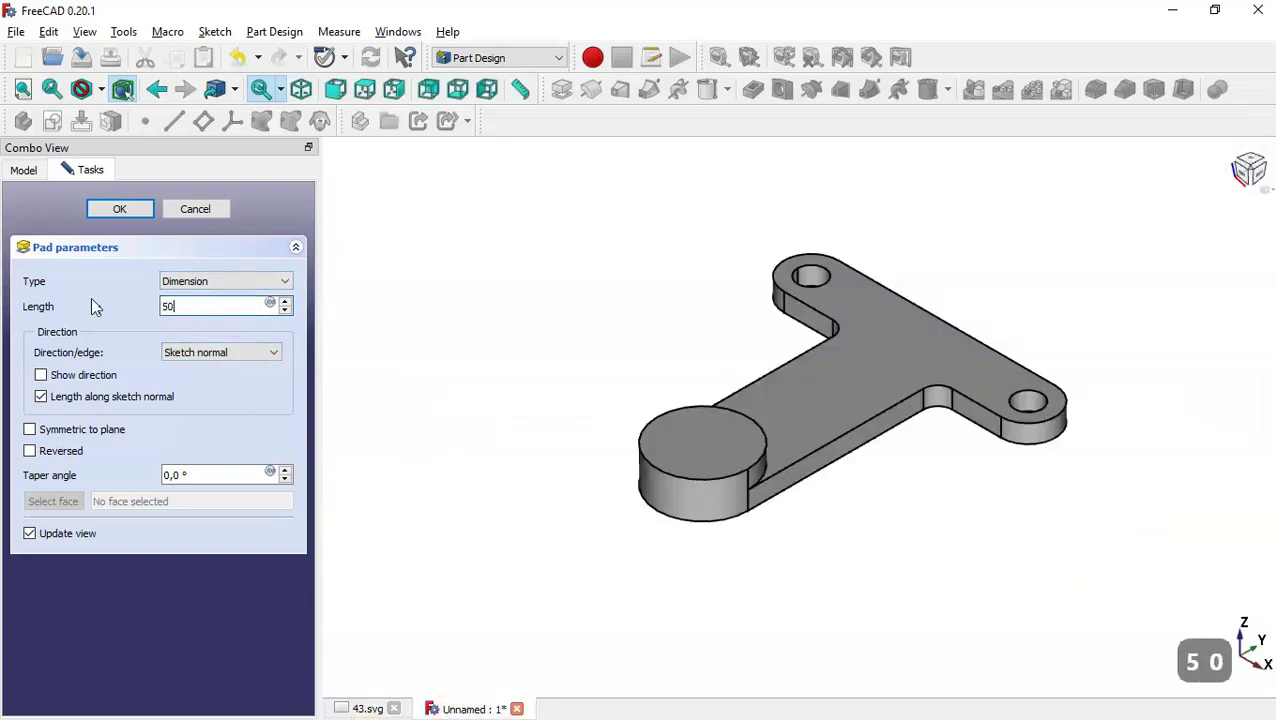
pyautogui.click(367, 708)
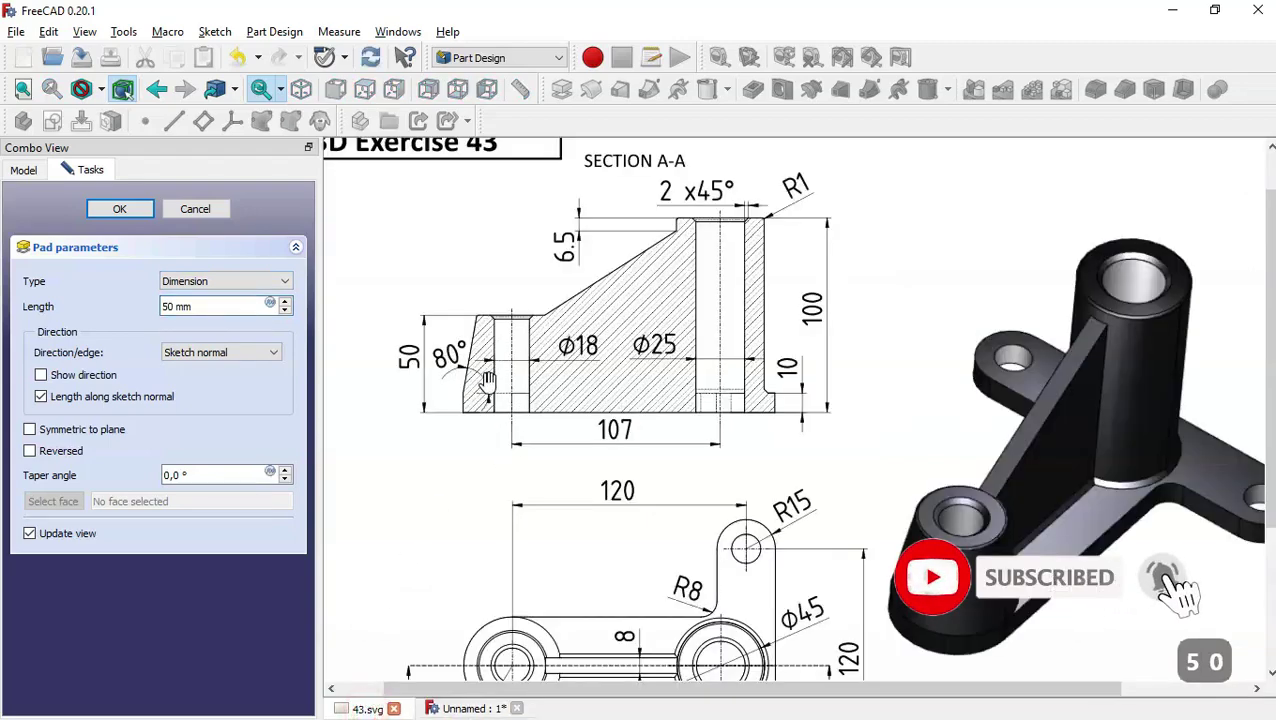
pyautogui.scroll(3, 444, 393)
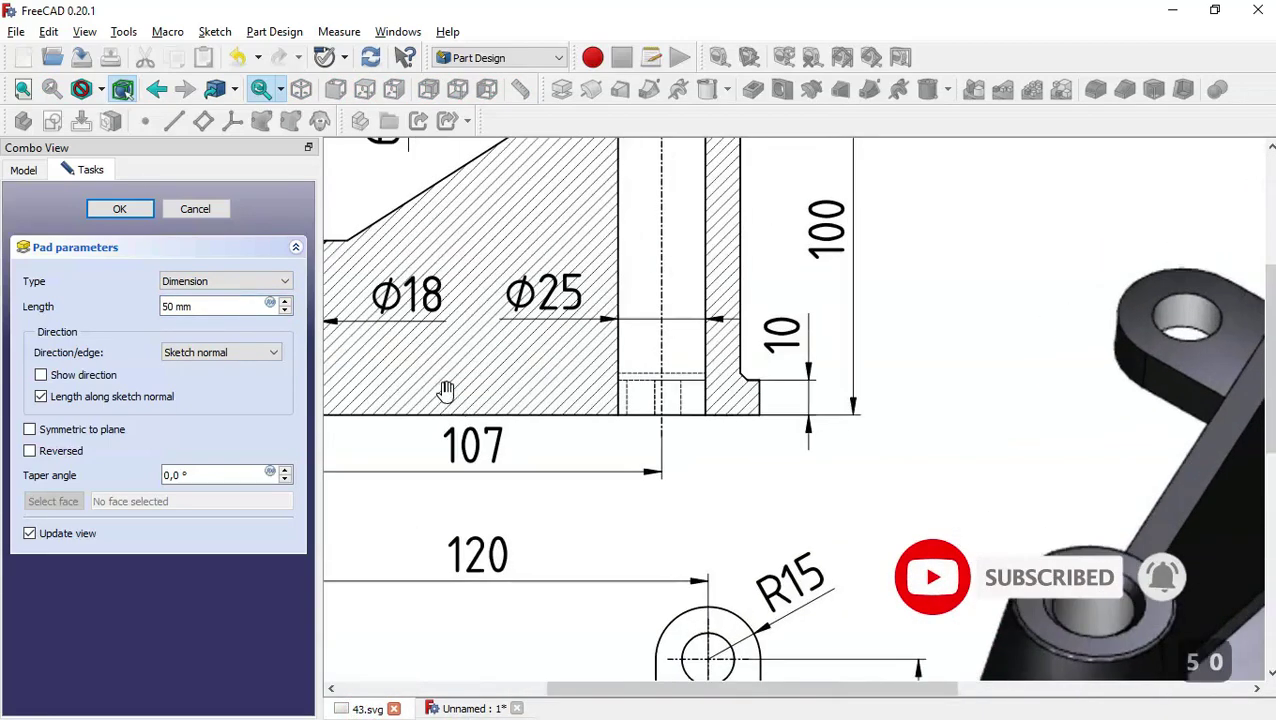
pyautogui.moveTo(537, 499)
pyautogui.mouseDown()
pyautogui.moveTo(871, 524)
pyautogui.moveTo(854, 507)
pyautogui.mouseUp()
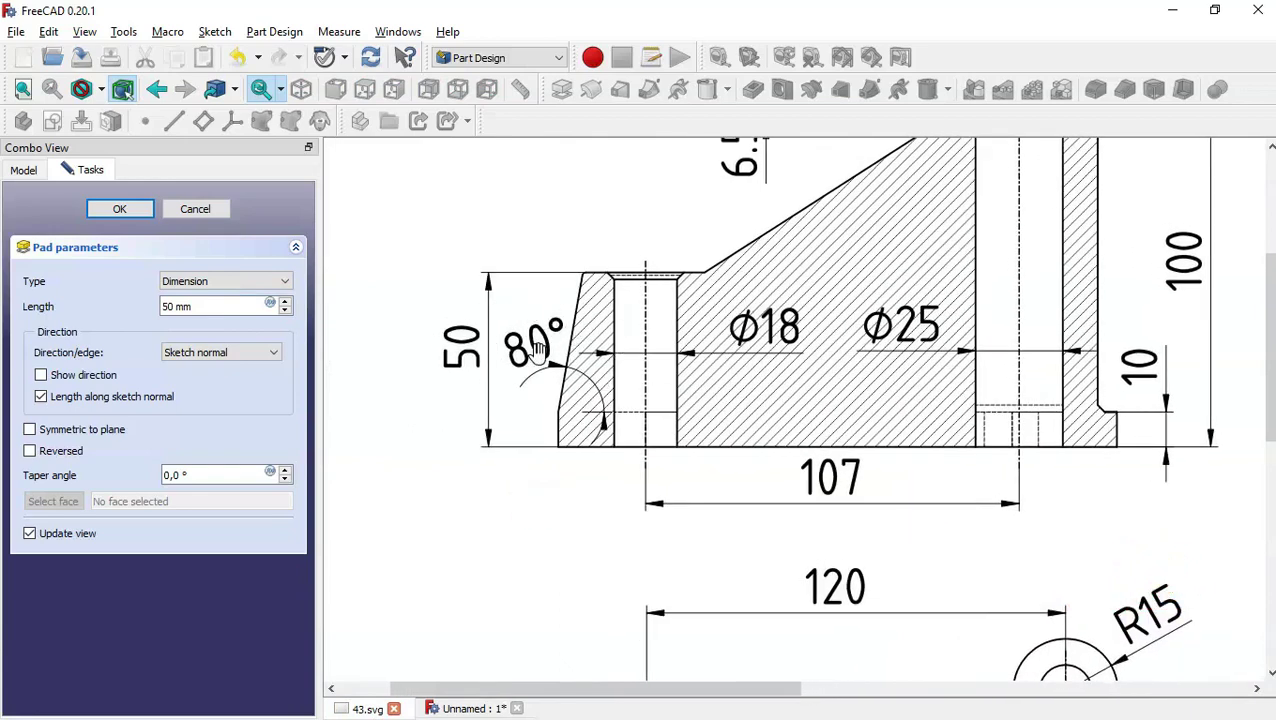
pyautogui.click(468, 708)
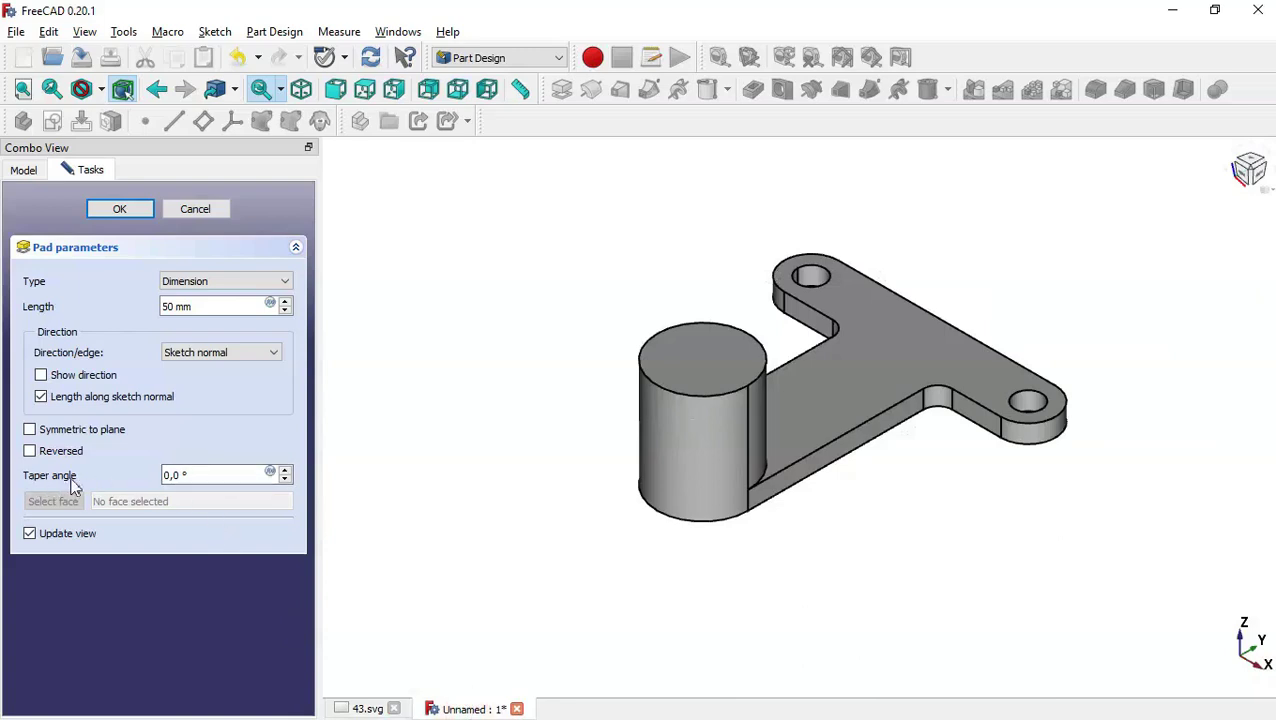
# - Set the boss taper angle to -10° and accept the pad
pyautogui.doubleClick(215, 476)
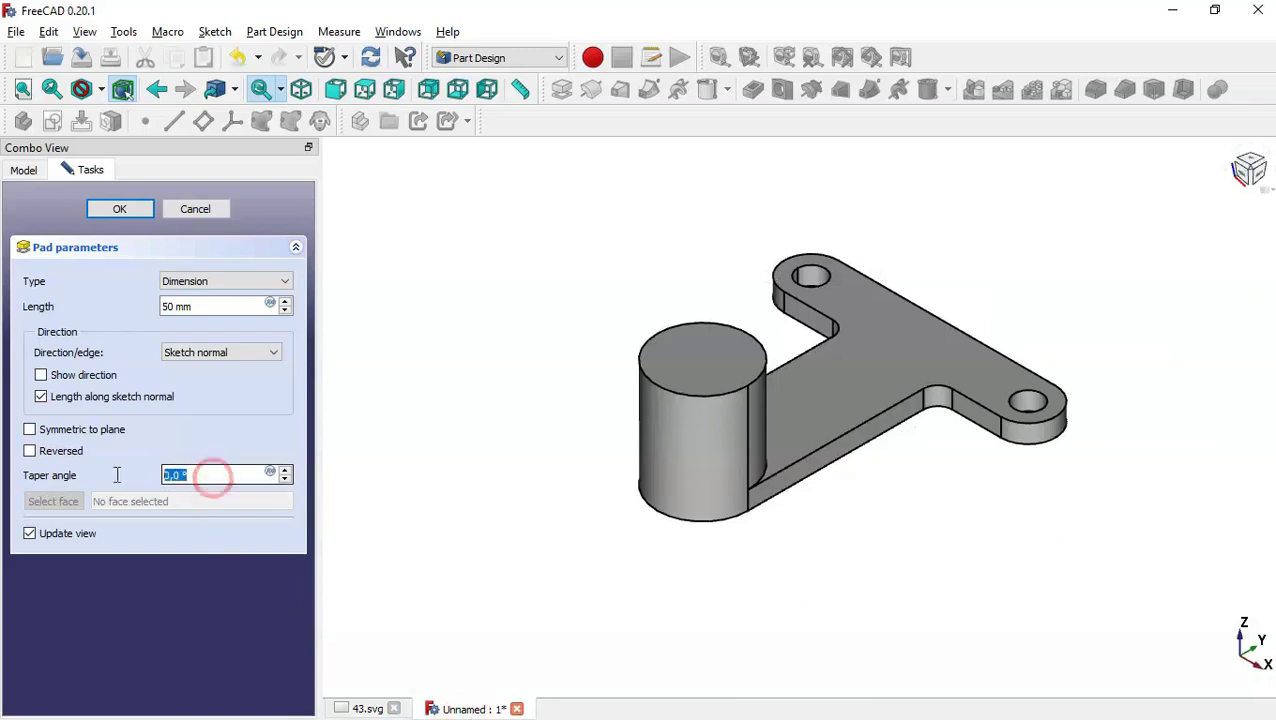
pyautogui.write('10')
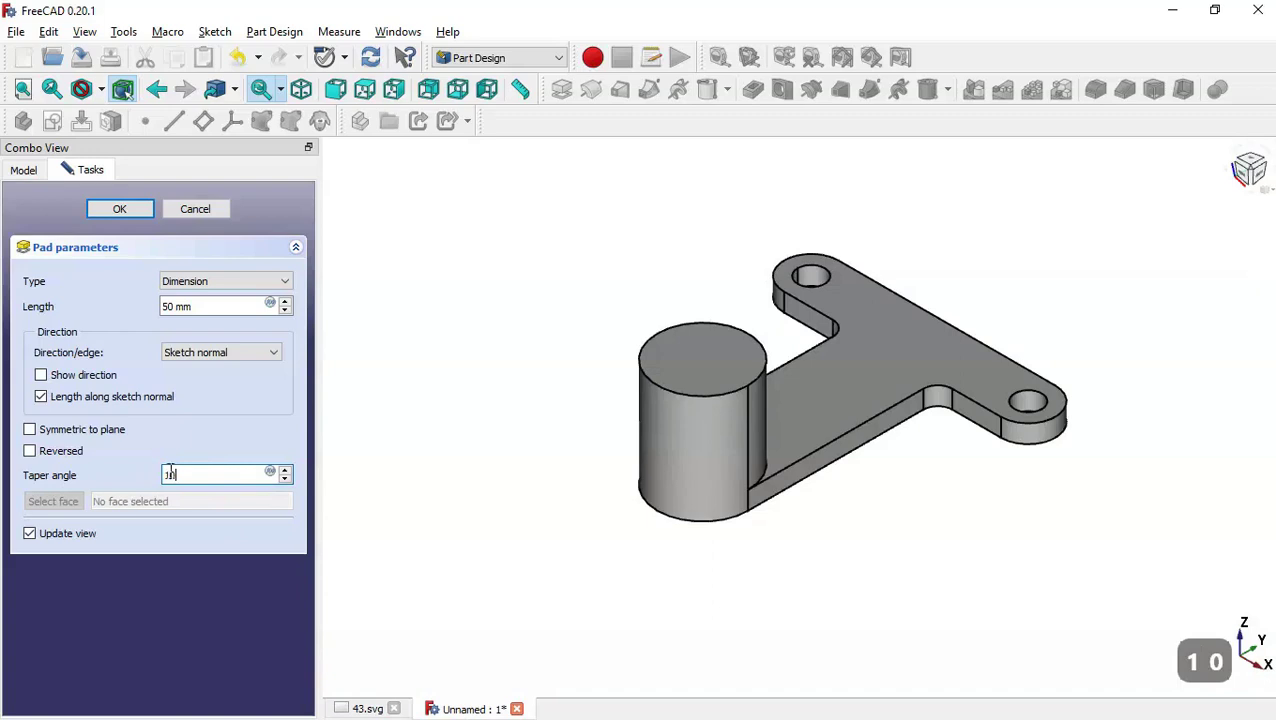
pyautogui.click(536, 449)
pyautogui.doubleClick(209, 476)
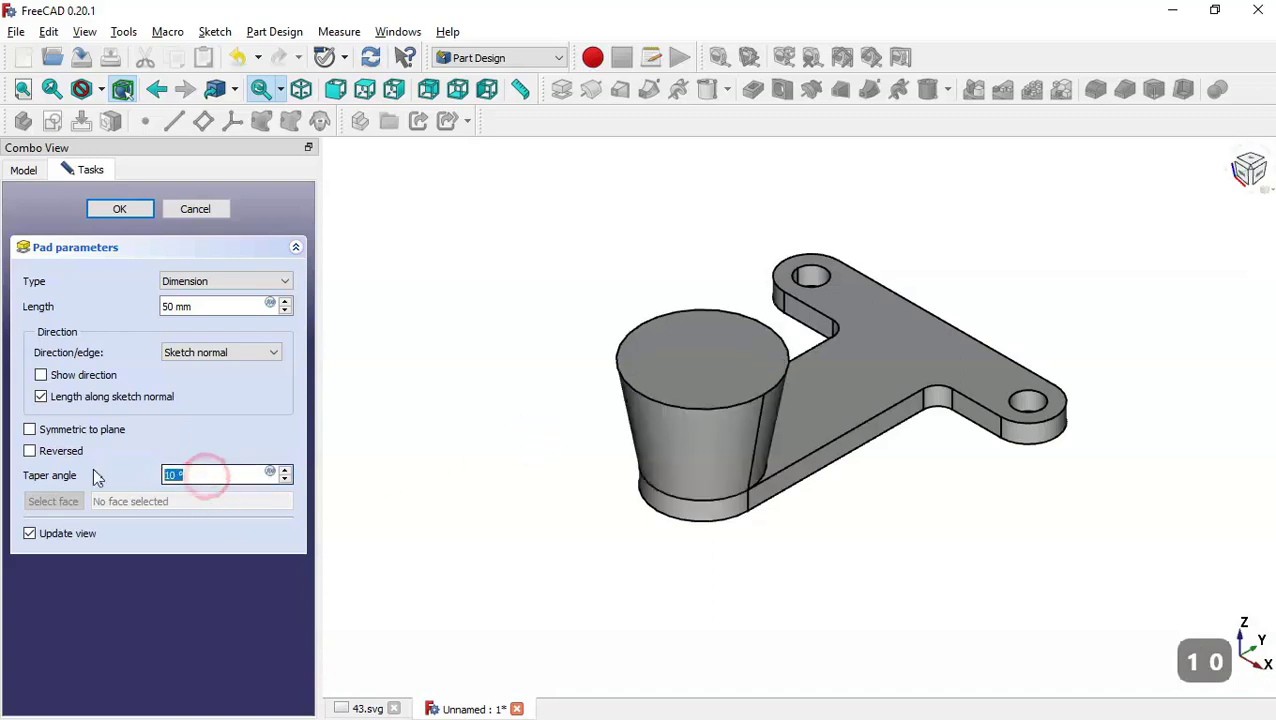
pyautogui.write('-10')
pyautogui.click(389, 463)
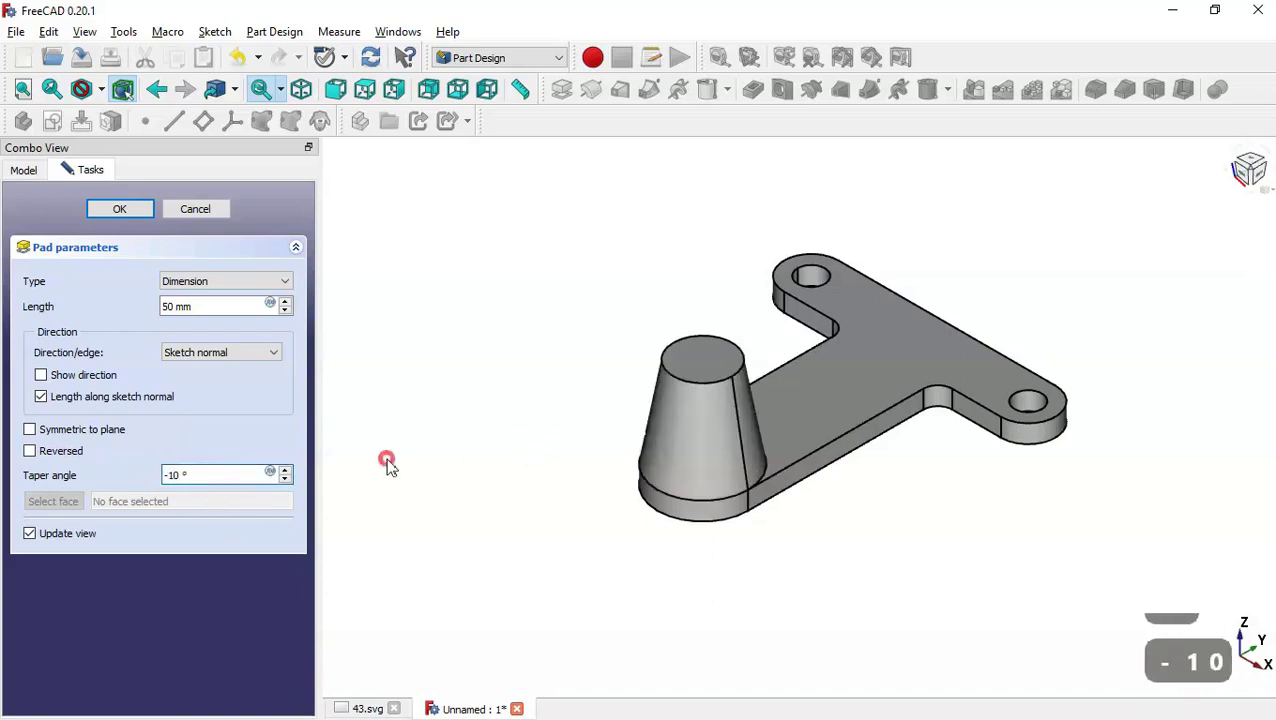
pyautogui.click(127, 209)
pyautogui.click(554, 500)
pyautogui.press('Home')
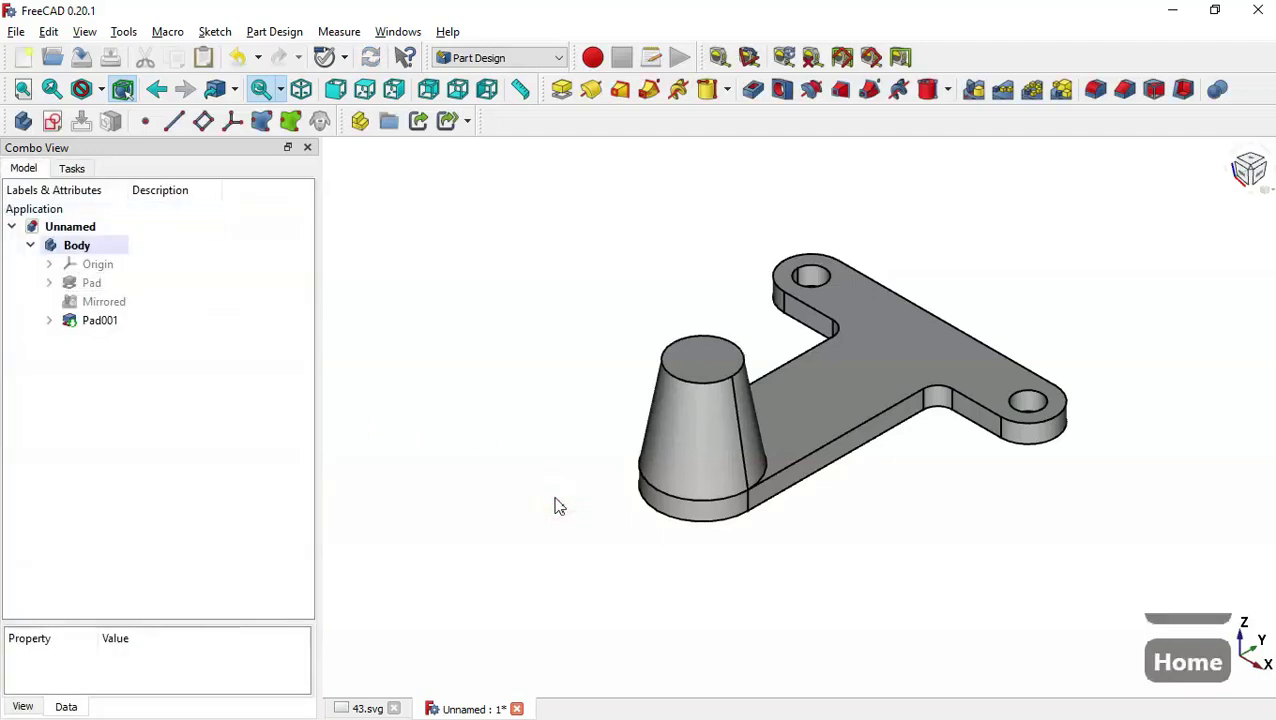
# - Sketch on the arm's top face a circle centred on the vertical axis
pyautogui.click(852, 420)
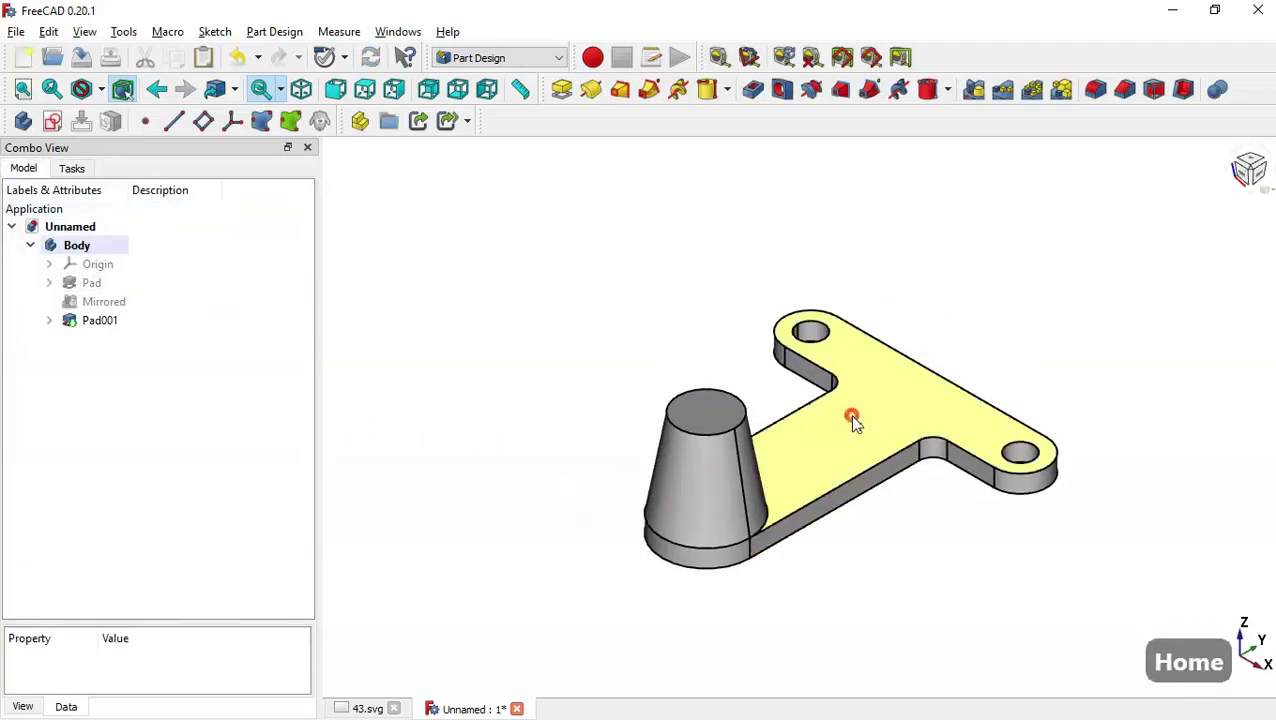
pyautogui.click(54, 121)
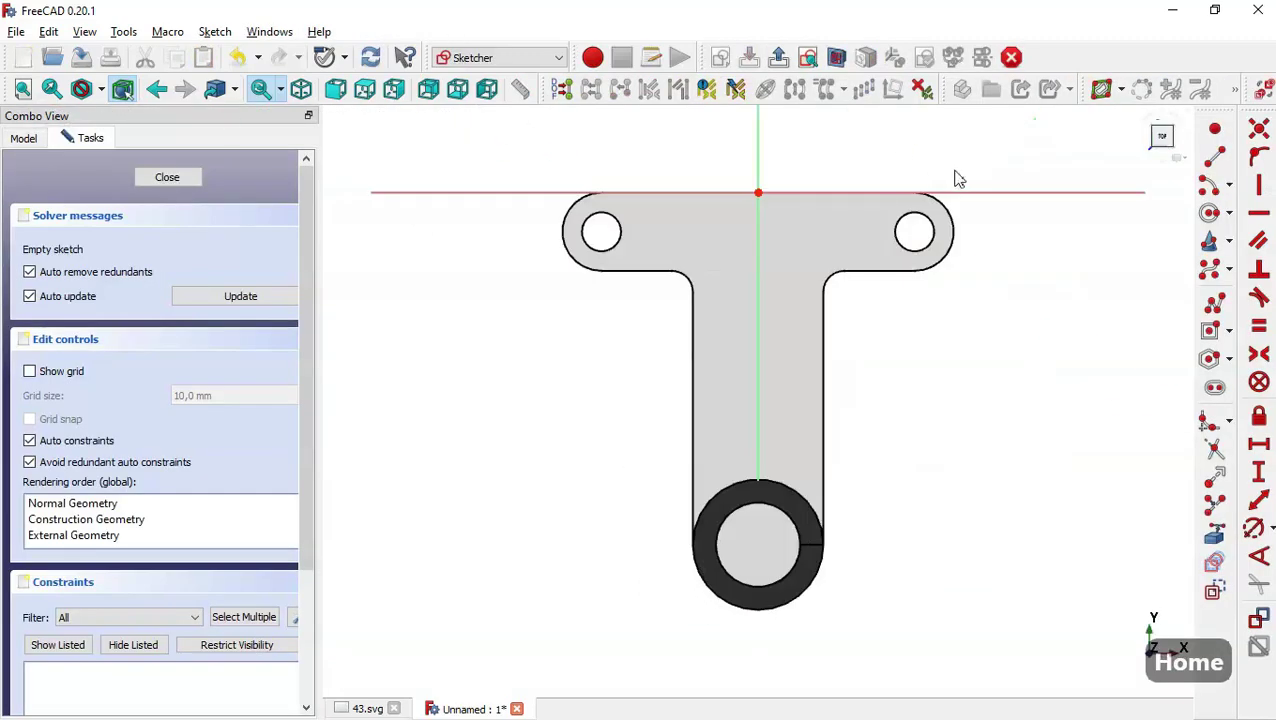
pyautogui.click(1210, 219)
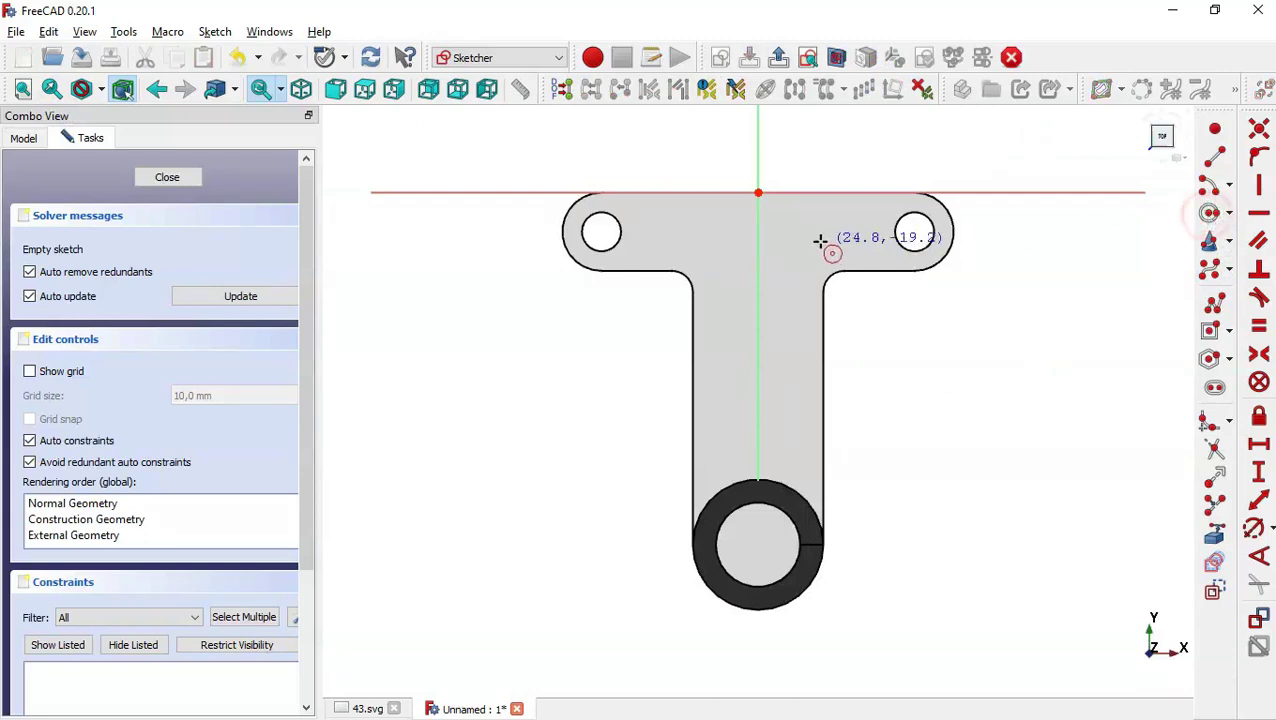
pyautogui.click(756, 244)
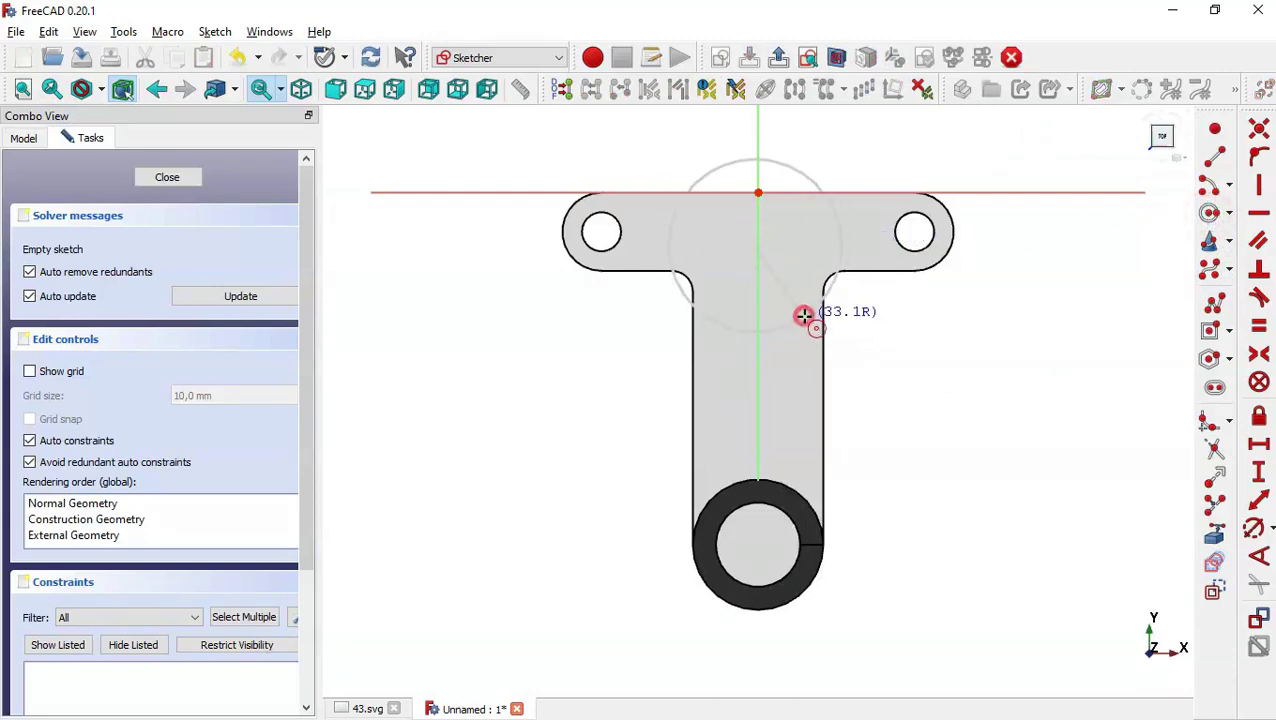
pyautogui.click(804, 315)
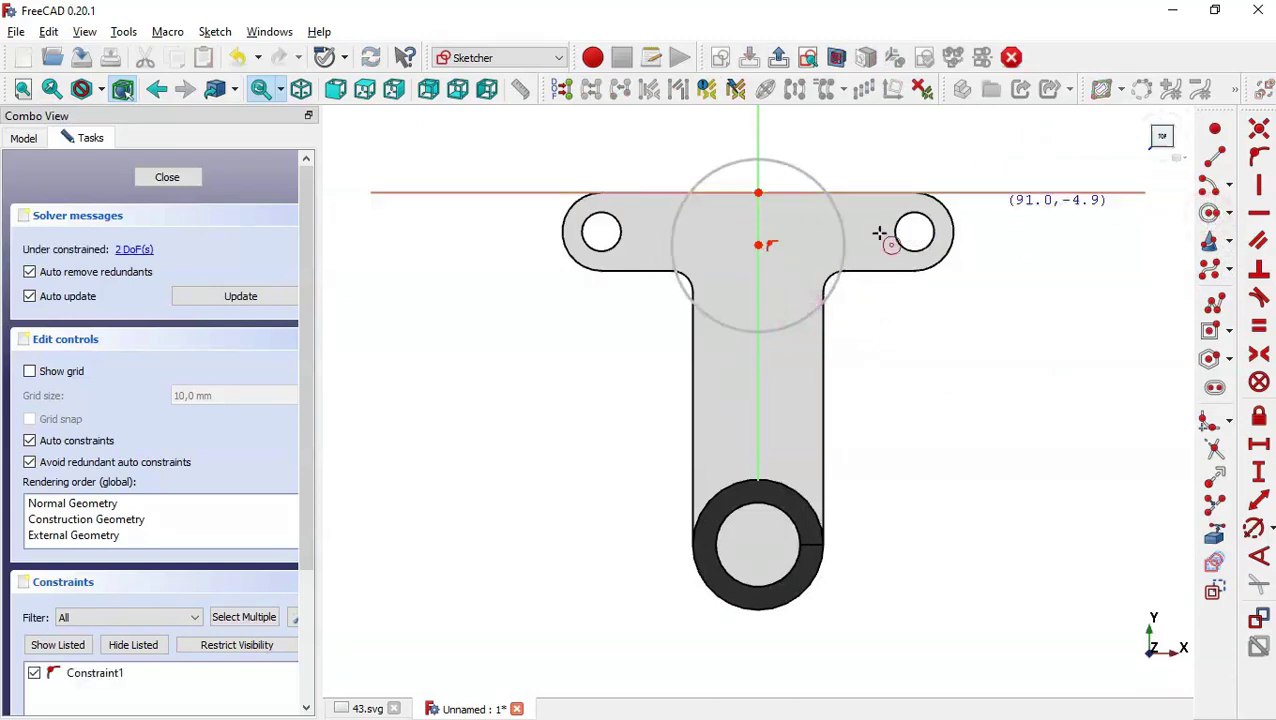
# - Check the Ø45 boss dimension in the 43.svg reference drawing
pyautogui.click(367, 708)
pyautogui.moveTo(1023, 555)
pyautogui.mouseDown()
pyautogui.moveTo(782, 392)
pyautogui.moveTo(777, 373)
pyautogui.mouseUp()
pyautogui.scroll(-2, 777, 373)
pyautogui.moveTo(772, 604); pyautogui.dragTo(815, 500)
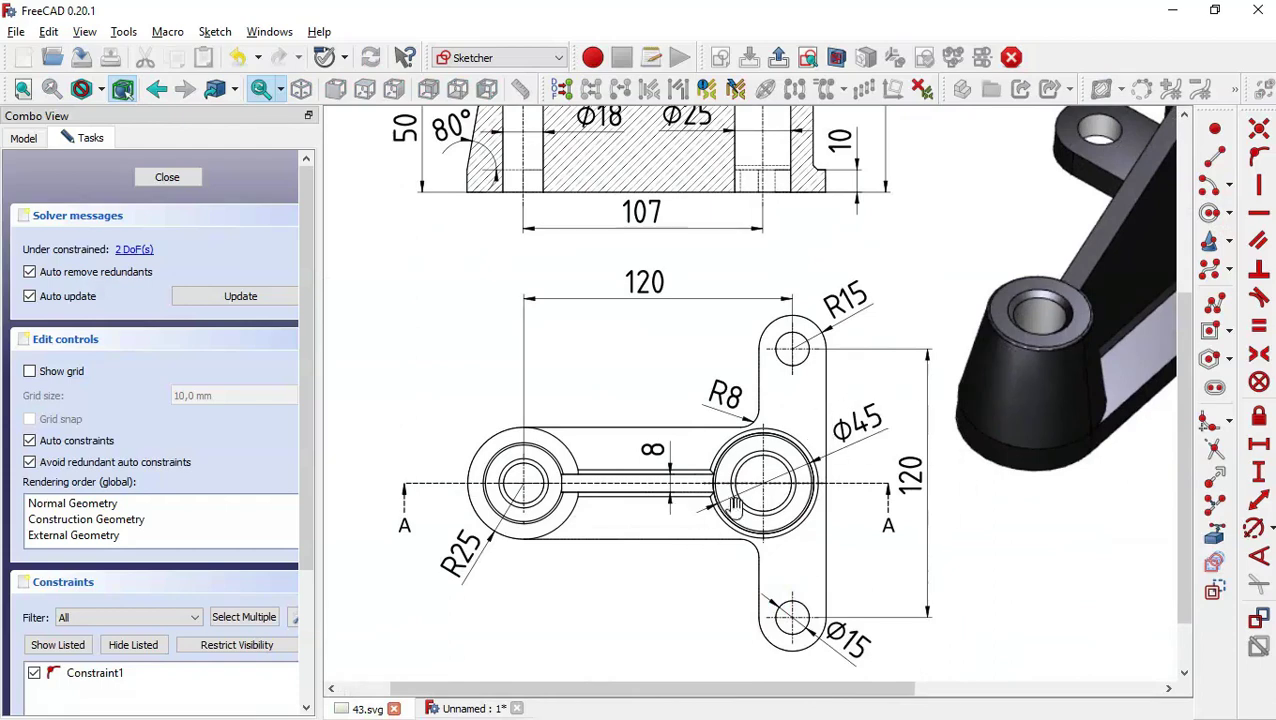
pyautogui.click(446, 709)
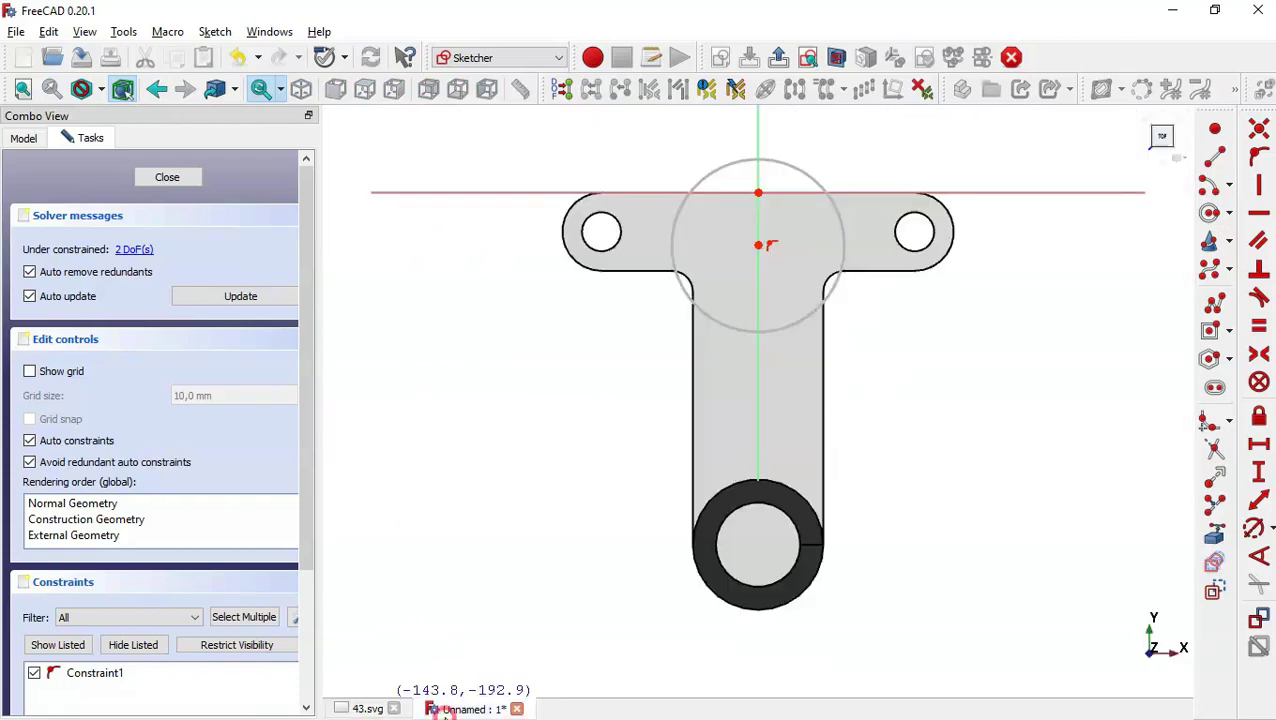
# - Constrain the new sketch circle to a 45 mm diameter
pyautogui.click(1256, 531)
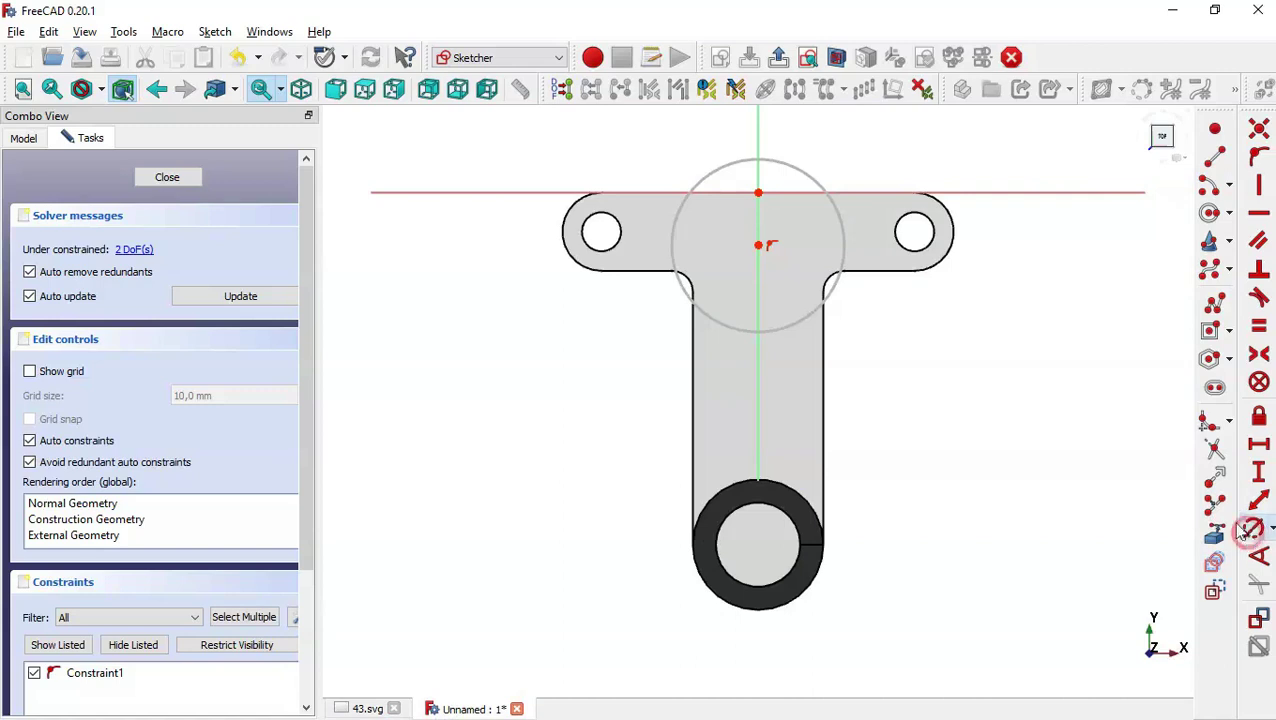
pyautogui.click(827, 294)
pyautogui.write('45')
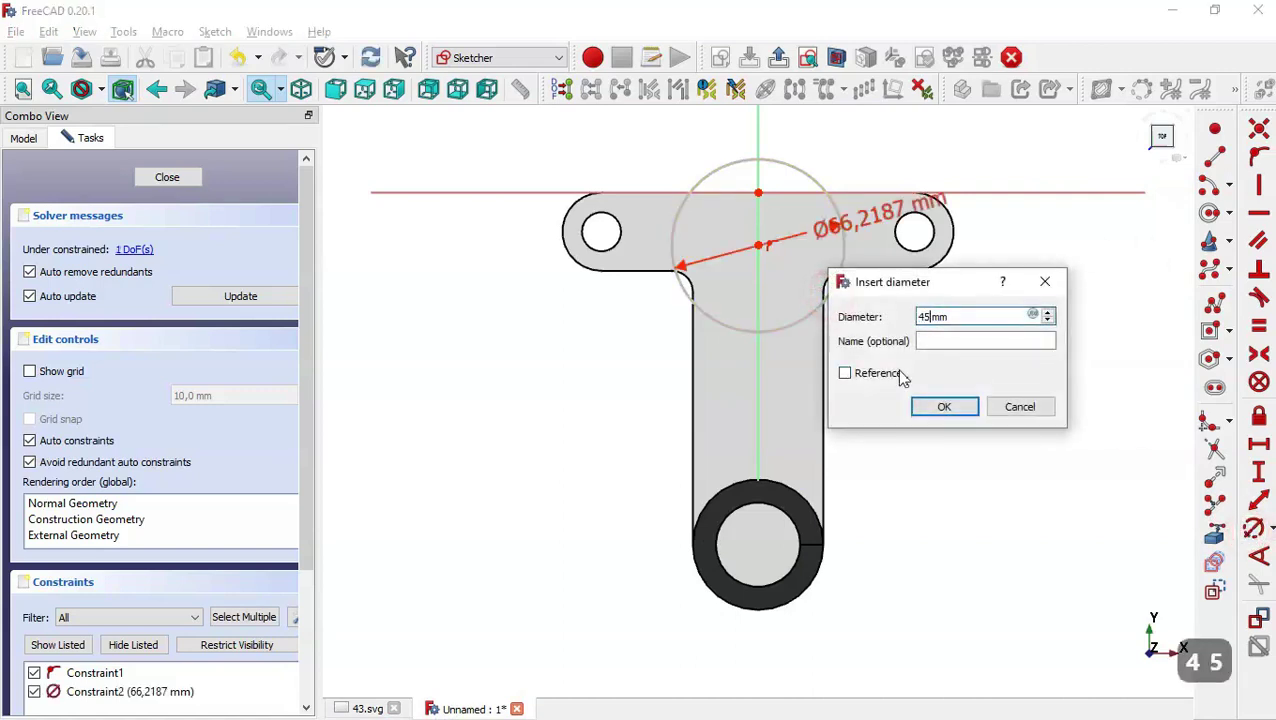
pyautogui.press('Return')
pyautogui.scroll(-1, 755, 384)
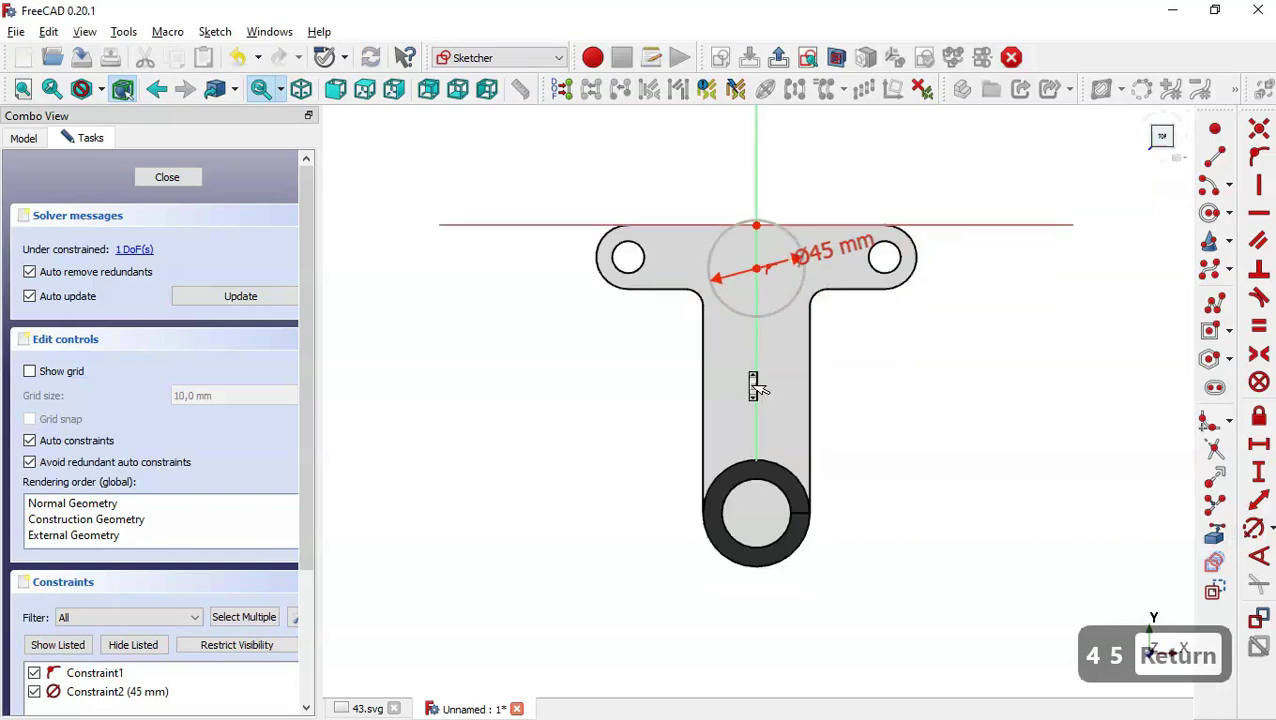
pyautogui.scroll(3, 825, 212)
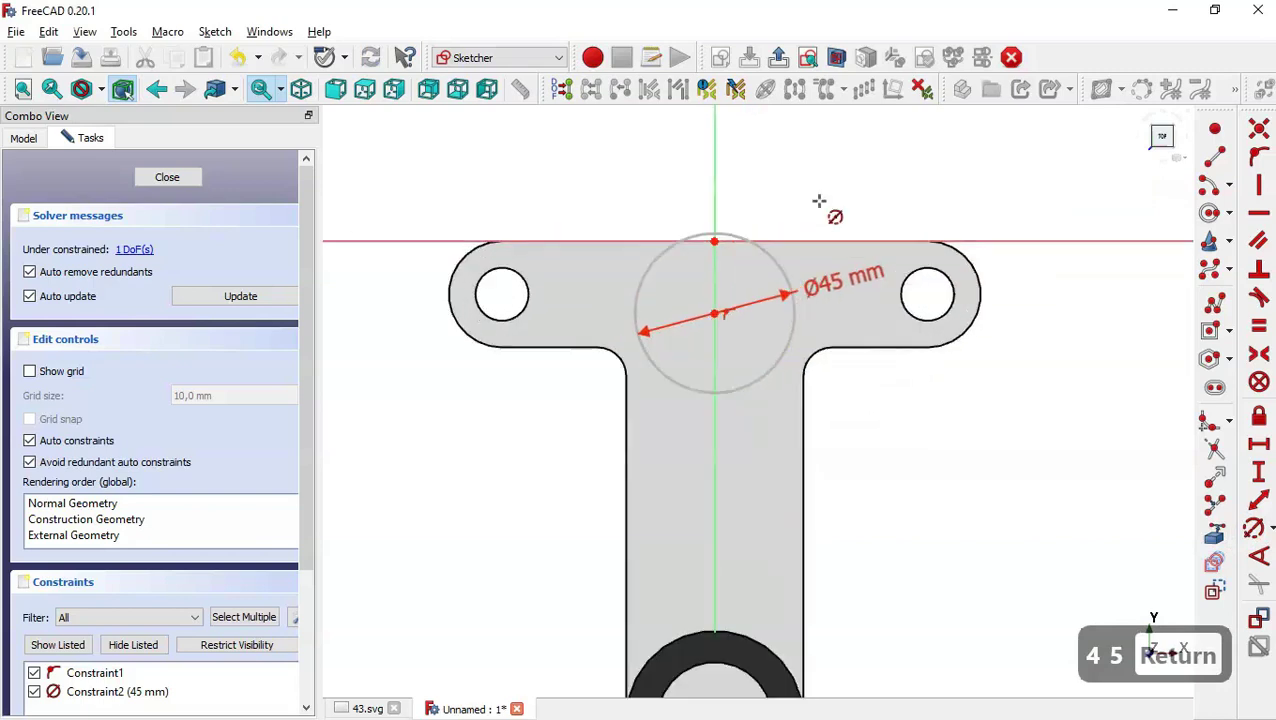
pyautogui.scroll(-1, 818, 202)
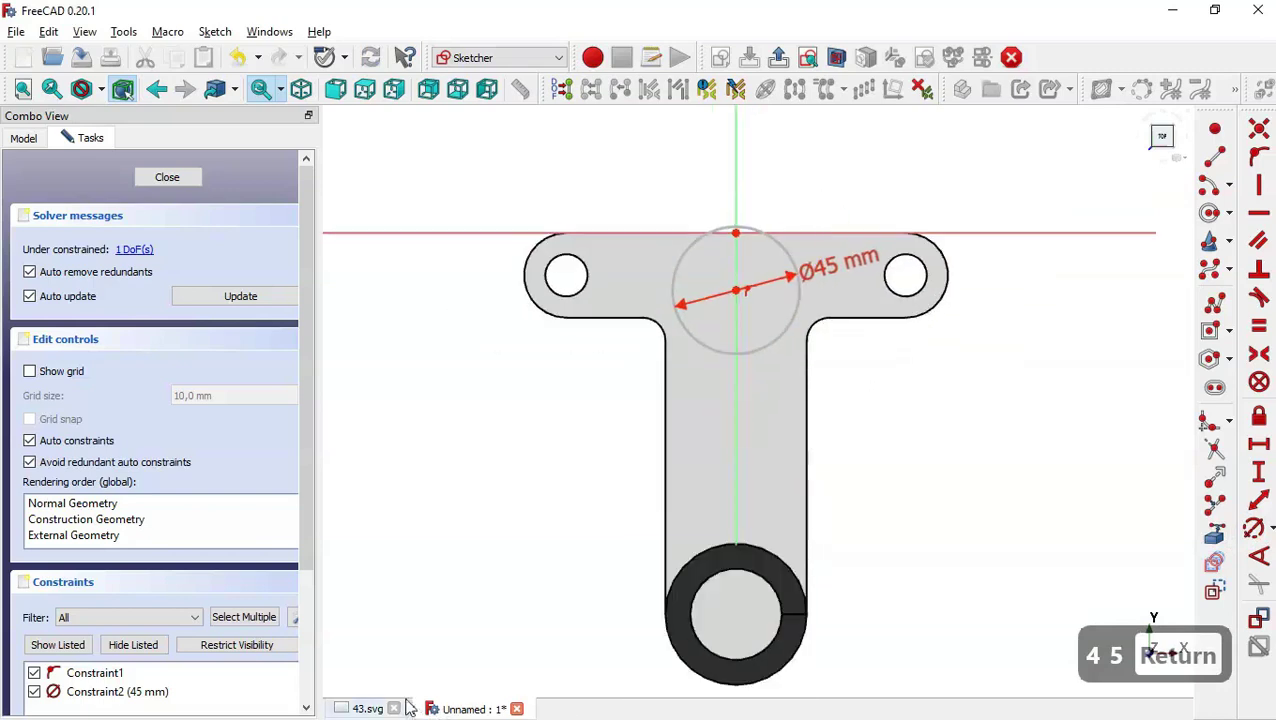
# - Compare the sketch with the section view on the 43.svg drawing
pyautogui.click(372, 709)
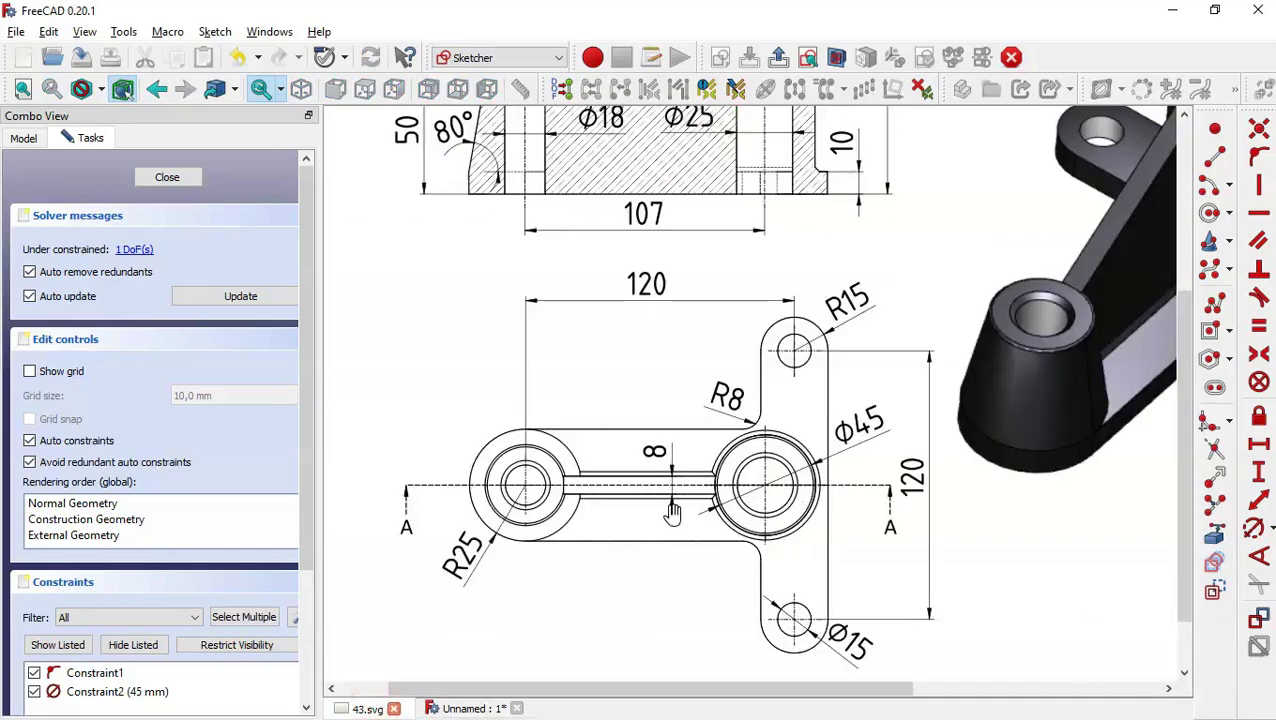
pyautogui.moveTo(618, 336); pyautogui.dragTo(641, 502)
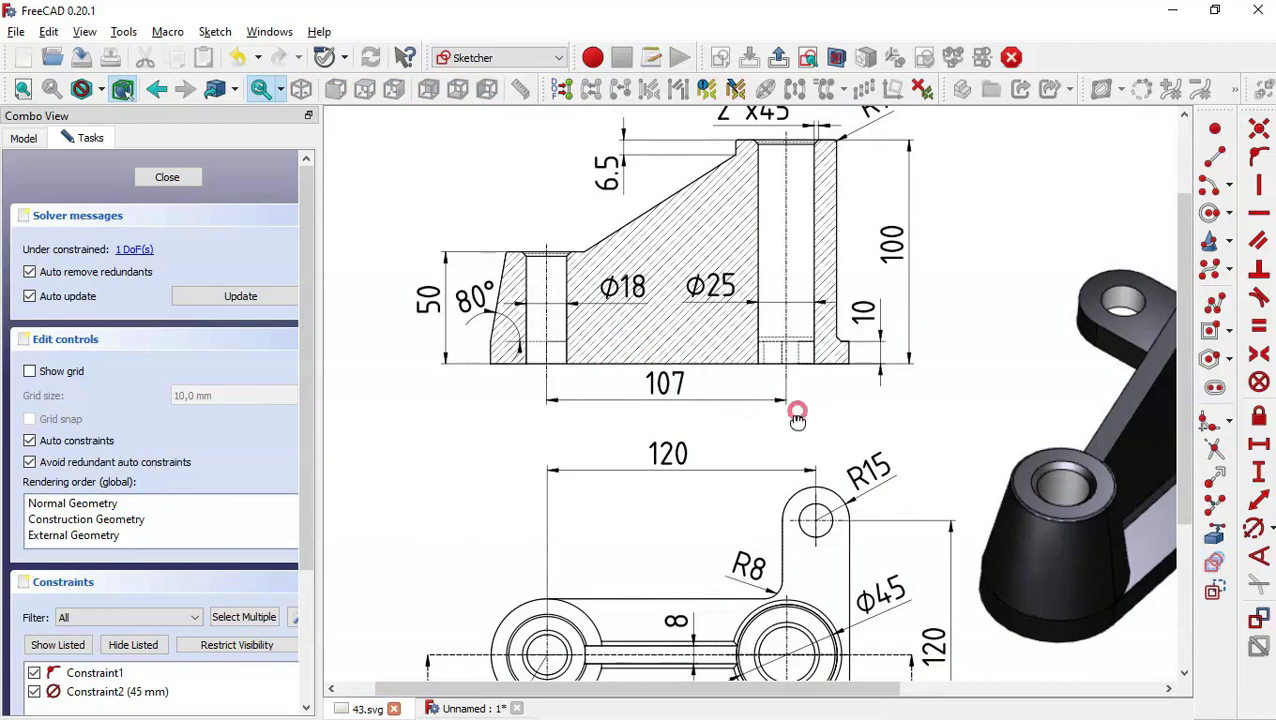
pyautogui.moveTo(792, 413); pyautogui.dragTo(796, 479)
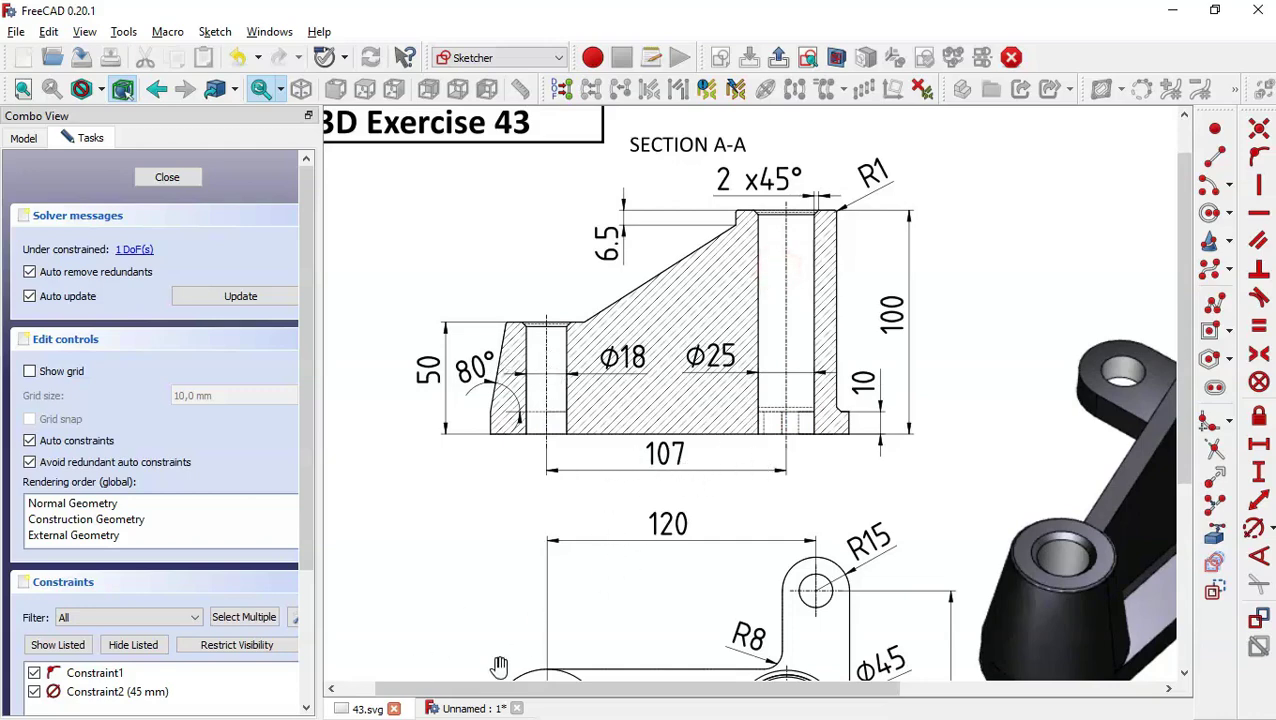
pyautogui.click(470, 708)
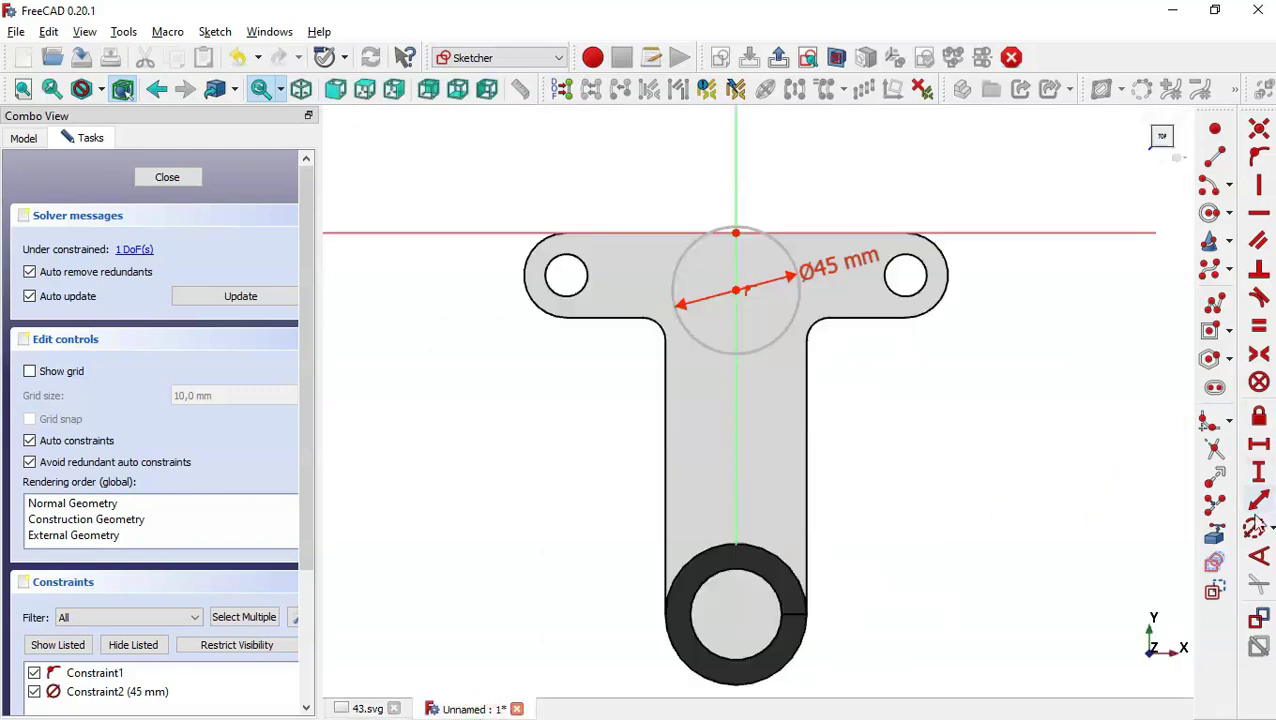
# - Reference the bottom bore, place the circle centre 107 mm above it, and close the sketch
pyautogui.click(1216, 538)
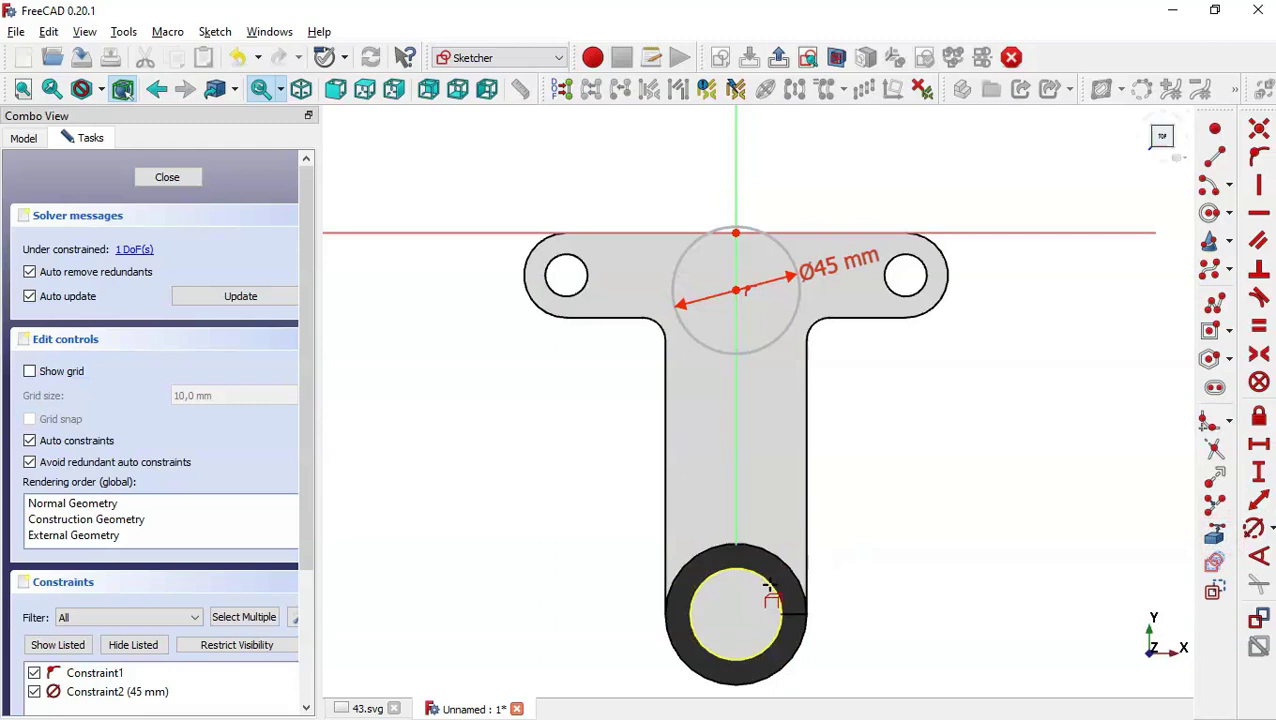
pyautogui.rightClick(772, 597)
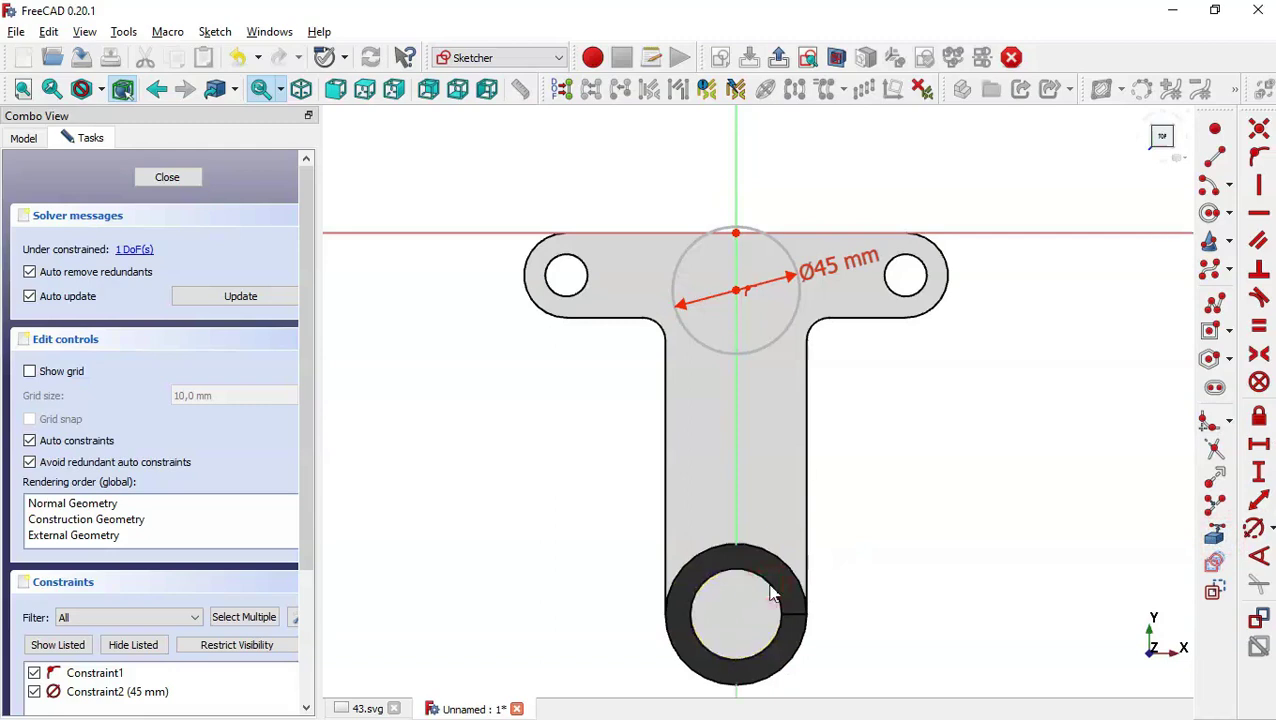
pyautogui.click(845, 59)
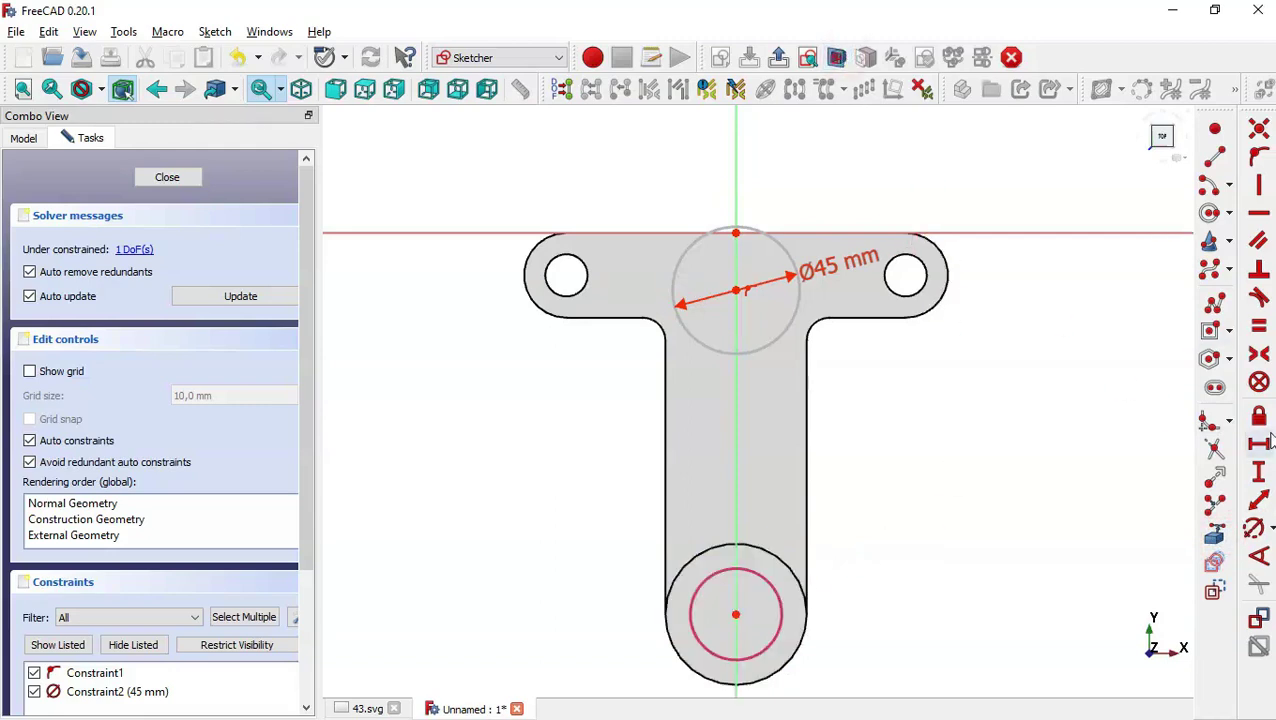
pyautogui.click(1260, 474)
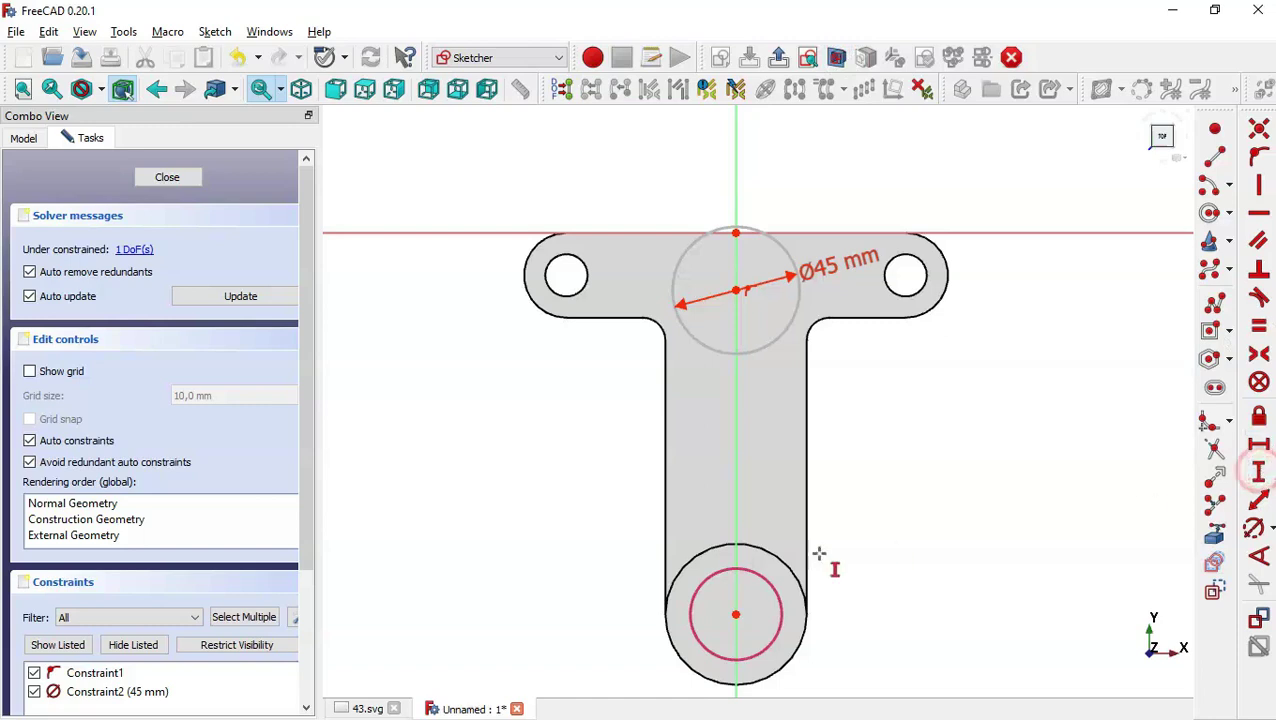
pyautogui.click(735, 614)
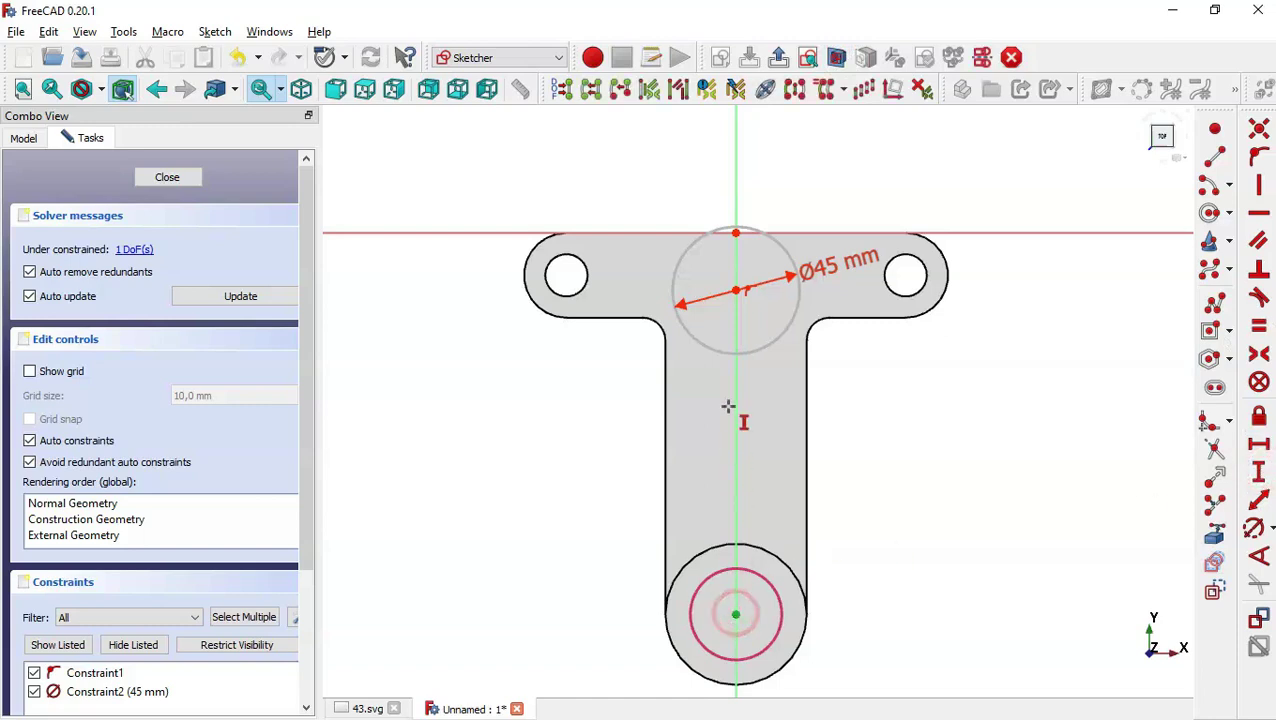
pyautogui.click(736, 291)
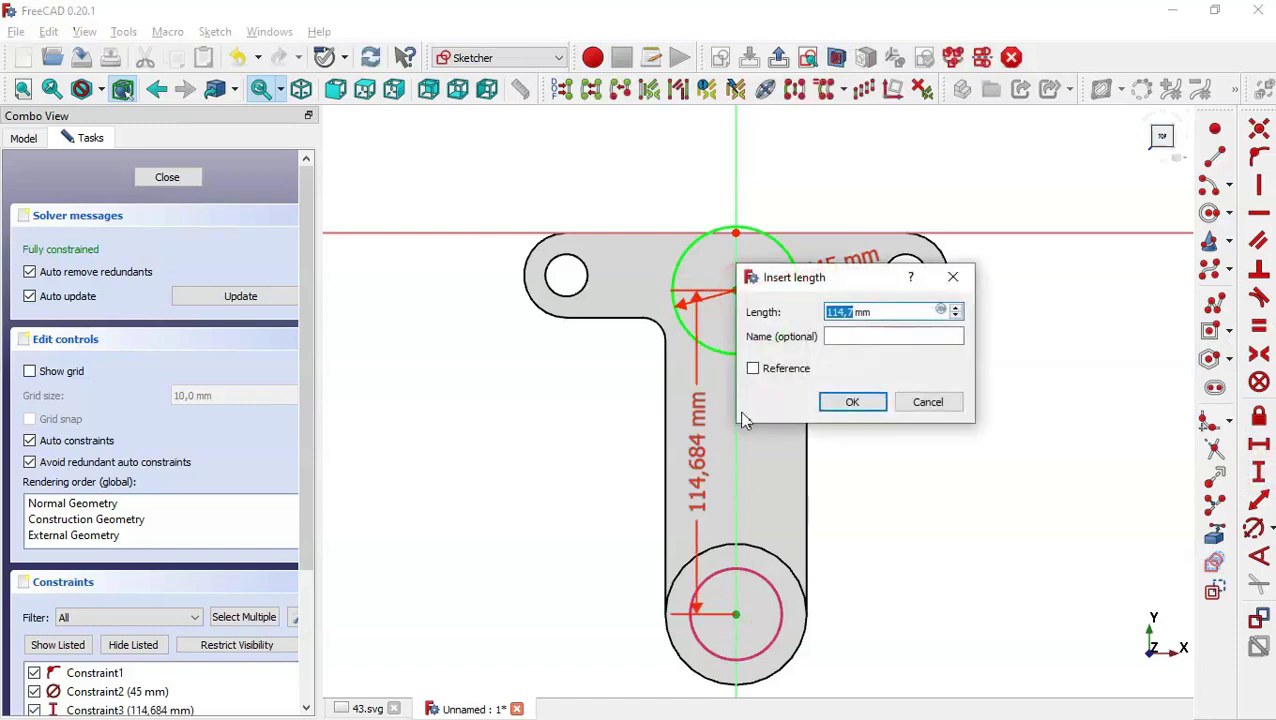
pyautogui.write('107')
pyautogui.press('Return')
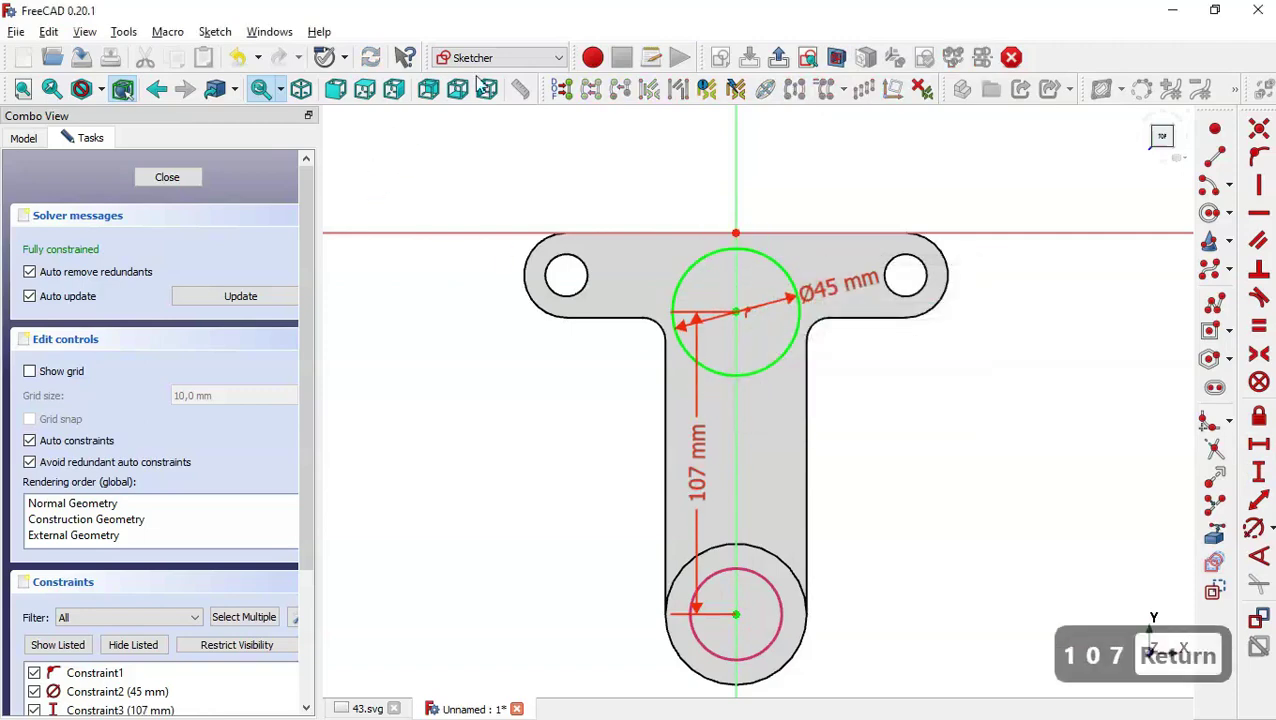
pyautogui.click(776, 56)
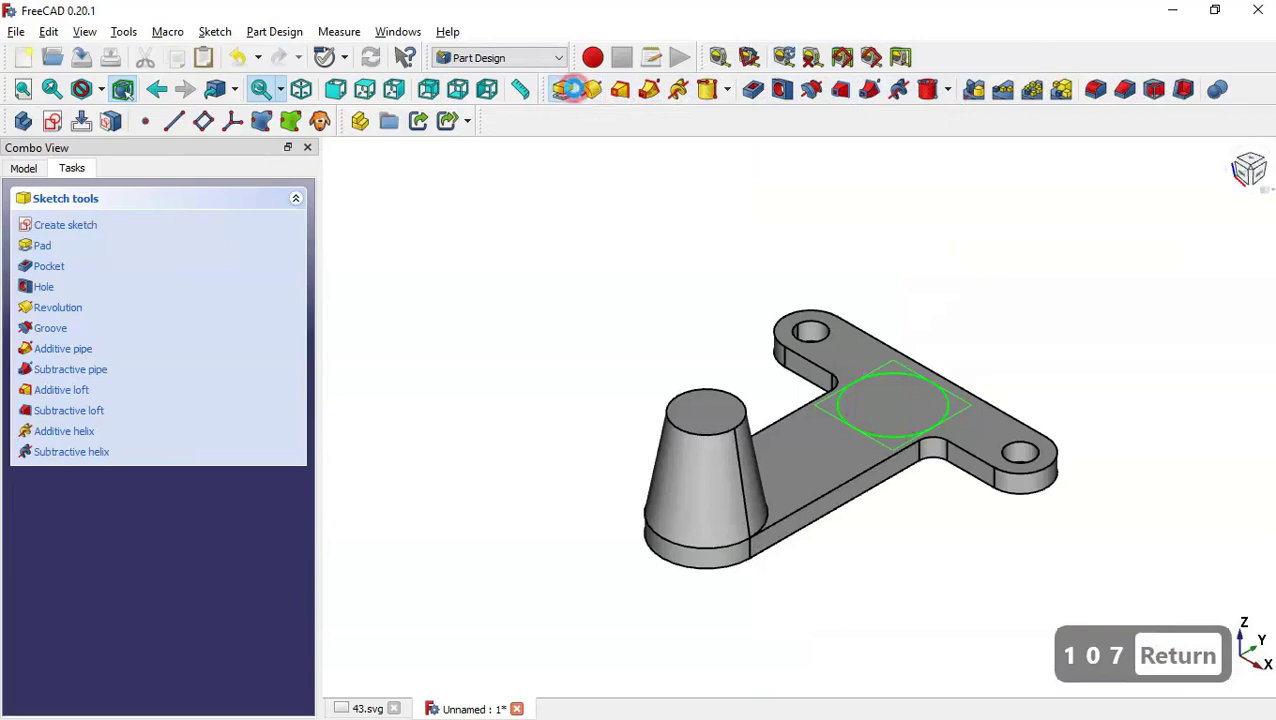
# - Pad the Ø45 circle sketch 90 mm upward into a cylindrical boss
pyautogui.click(568, 91)
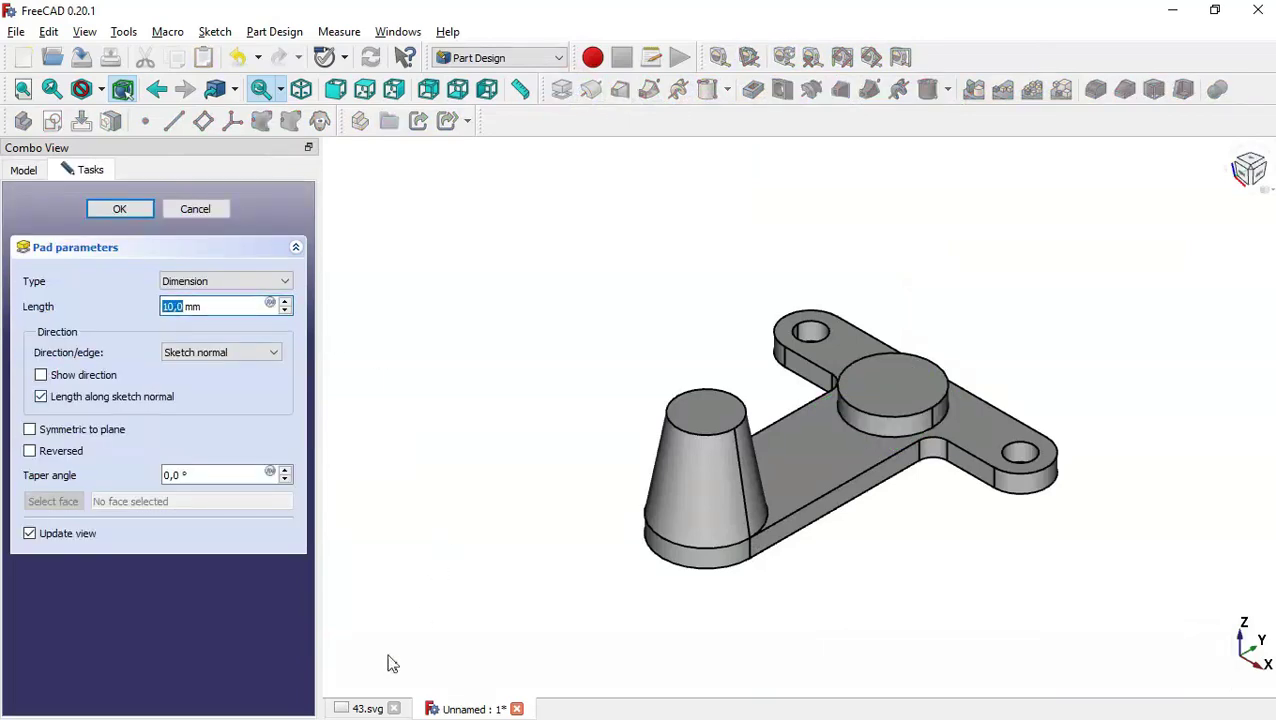
pyautogui.click(367, 709)
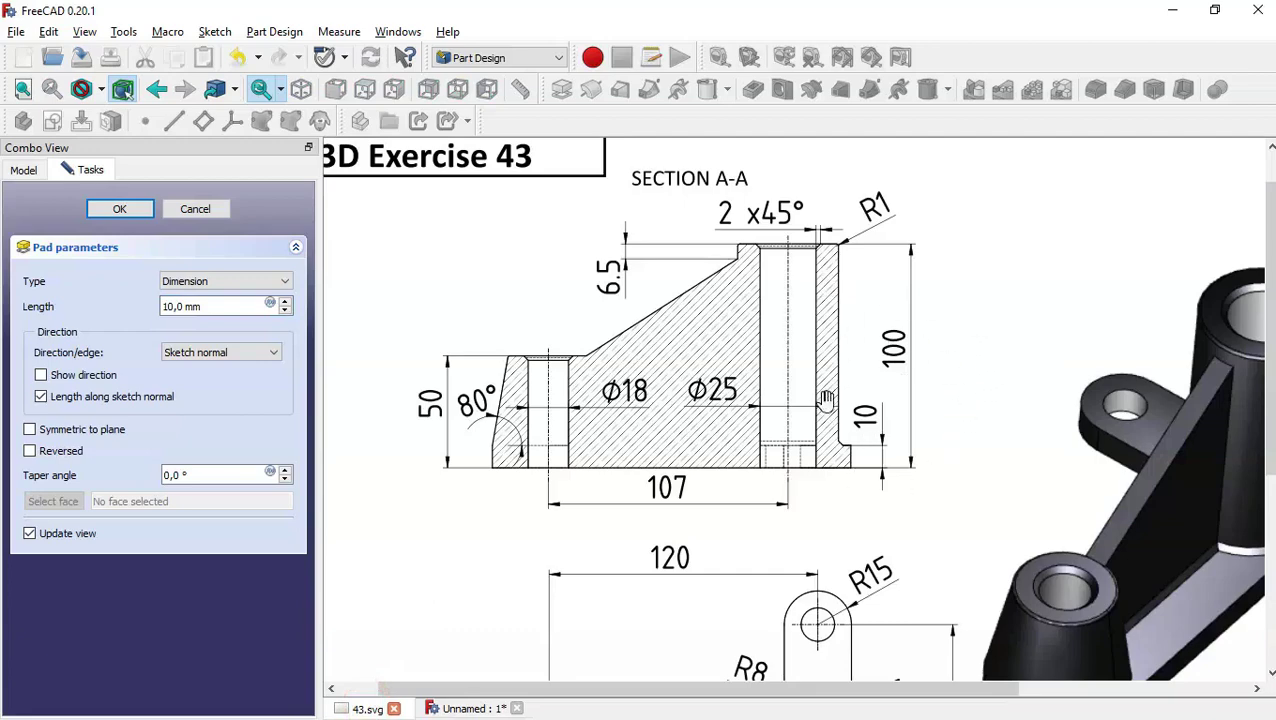
pyautogui.click(475, 709)
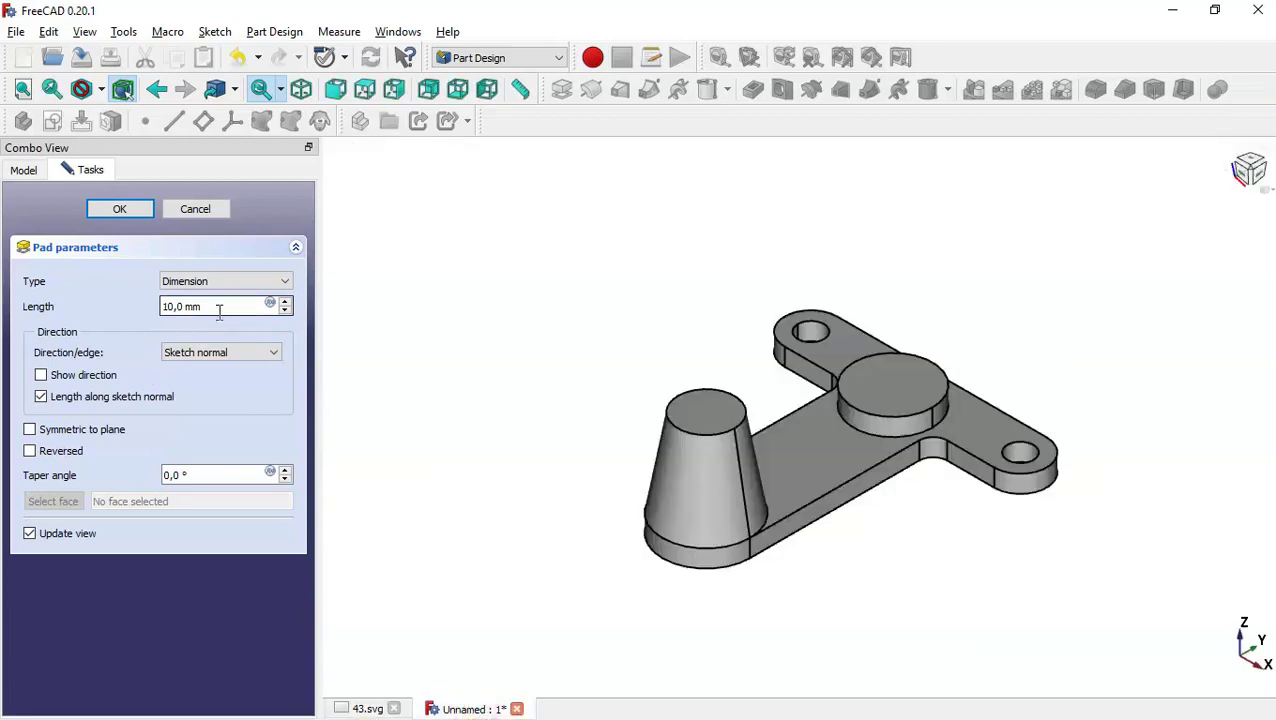
pyautogui.moveTo(229, 301); pyautogui.dragTo(77, 306)
pyautogui.write('90')
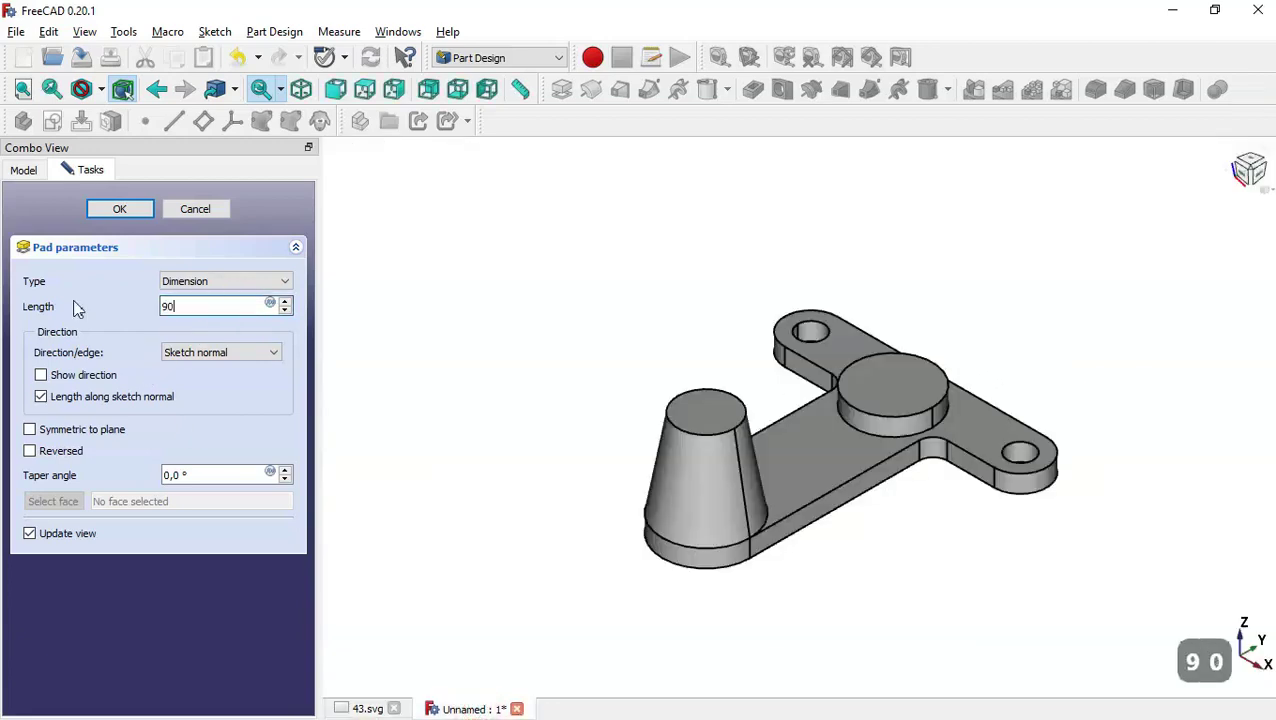
pyautogui.click(117, 211)
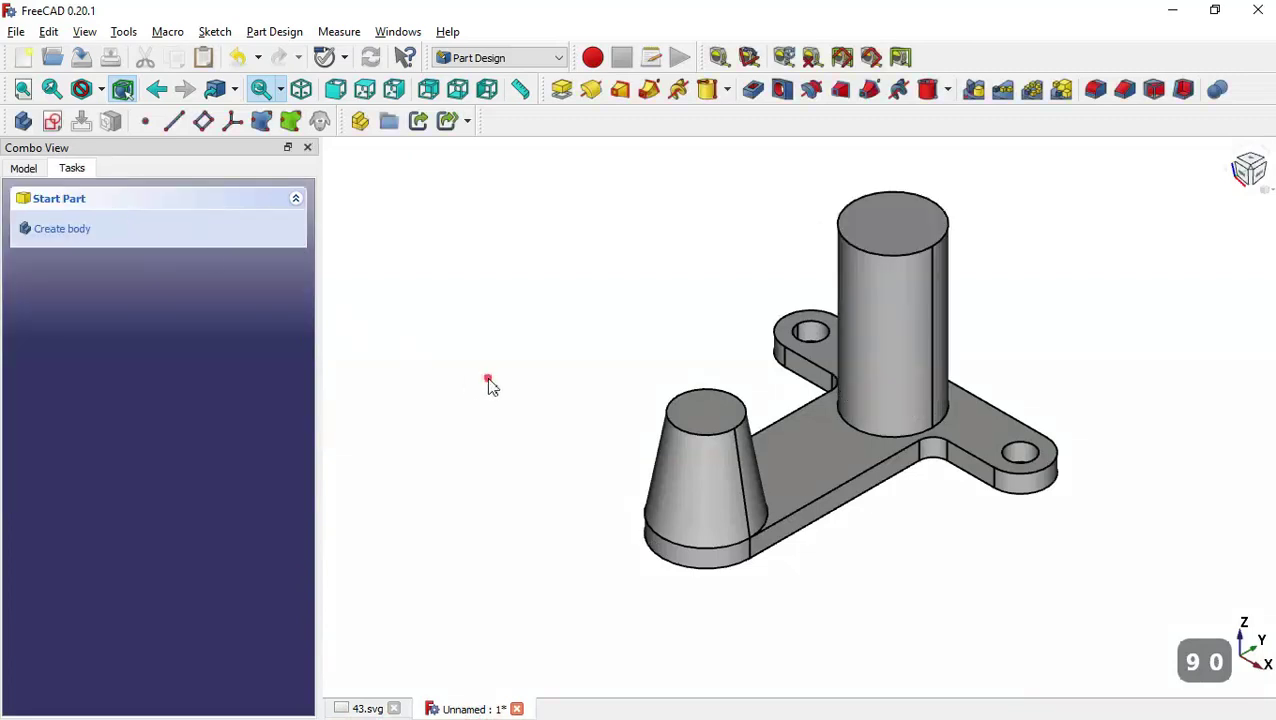
# - Create a new sketch on the YZ_Plane with View section enabled
pyautogui.click(488, 381)
pyautogui.click(53, 122)
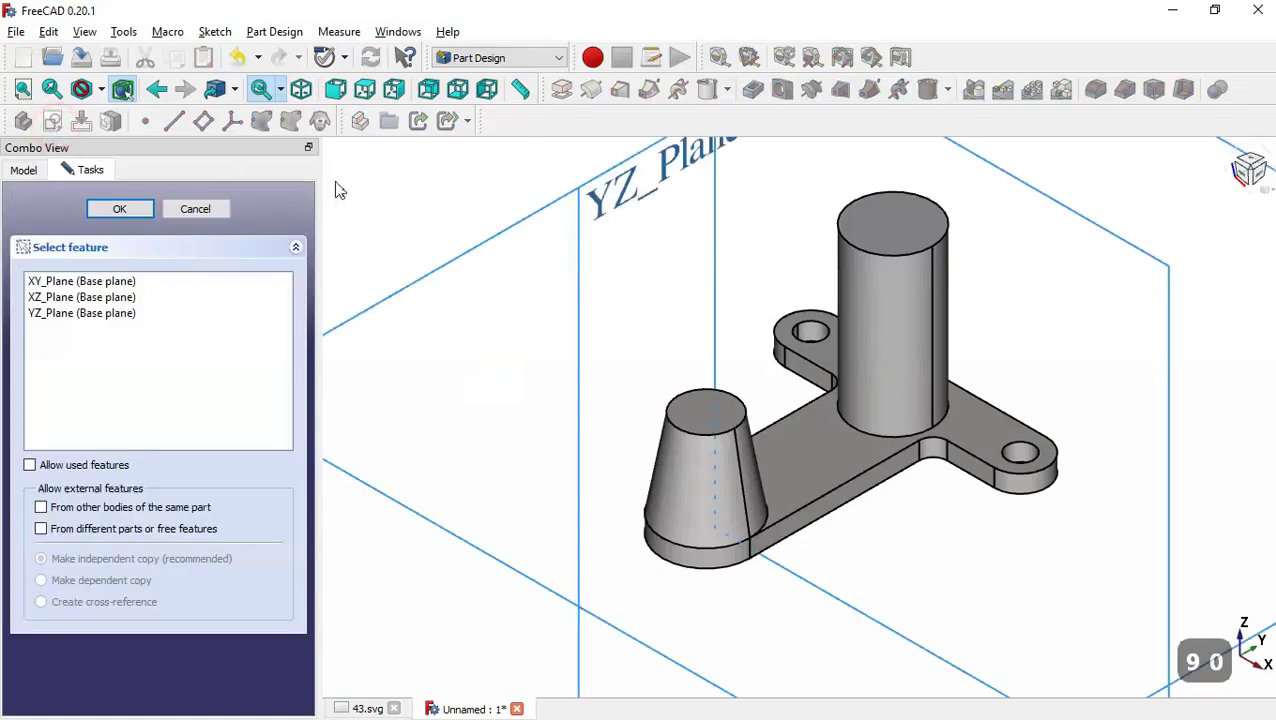
pyautogui.click(632, 198)
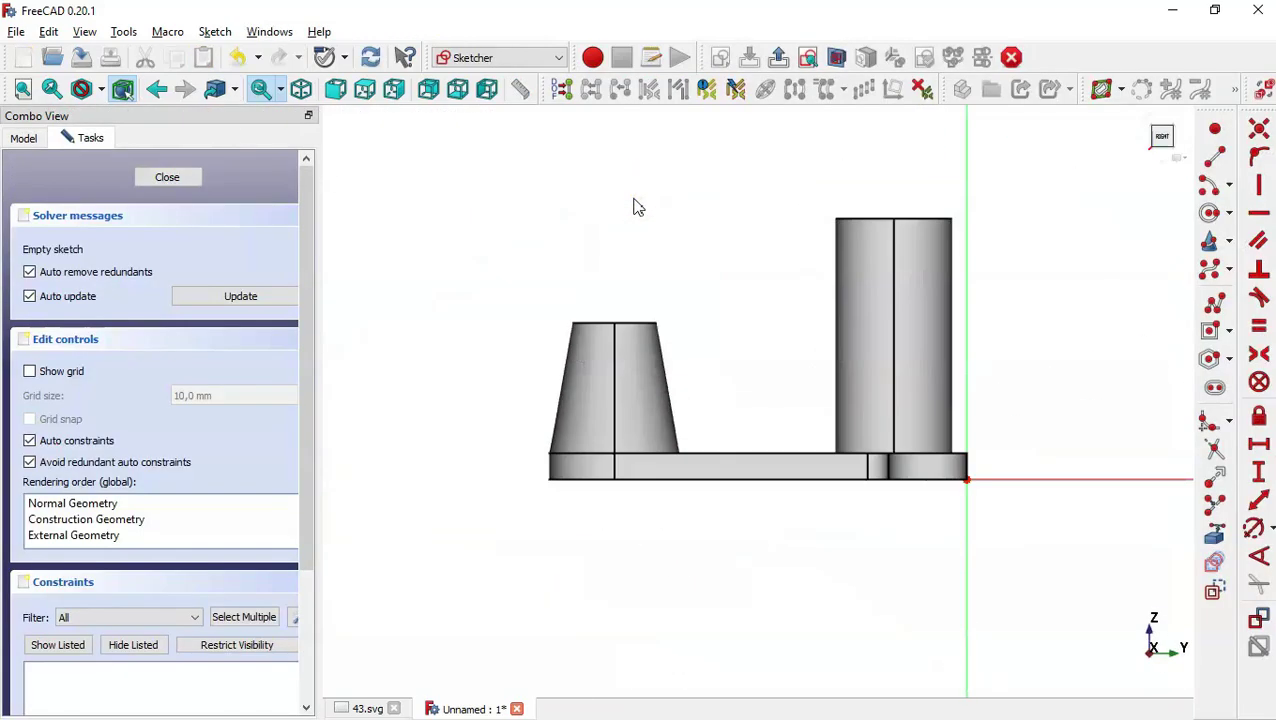
pyautogui.click(842, 57)
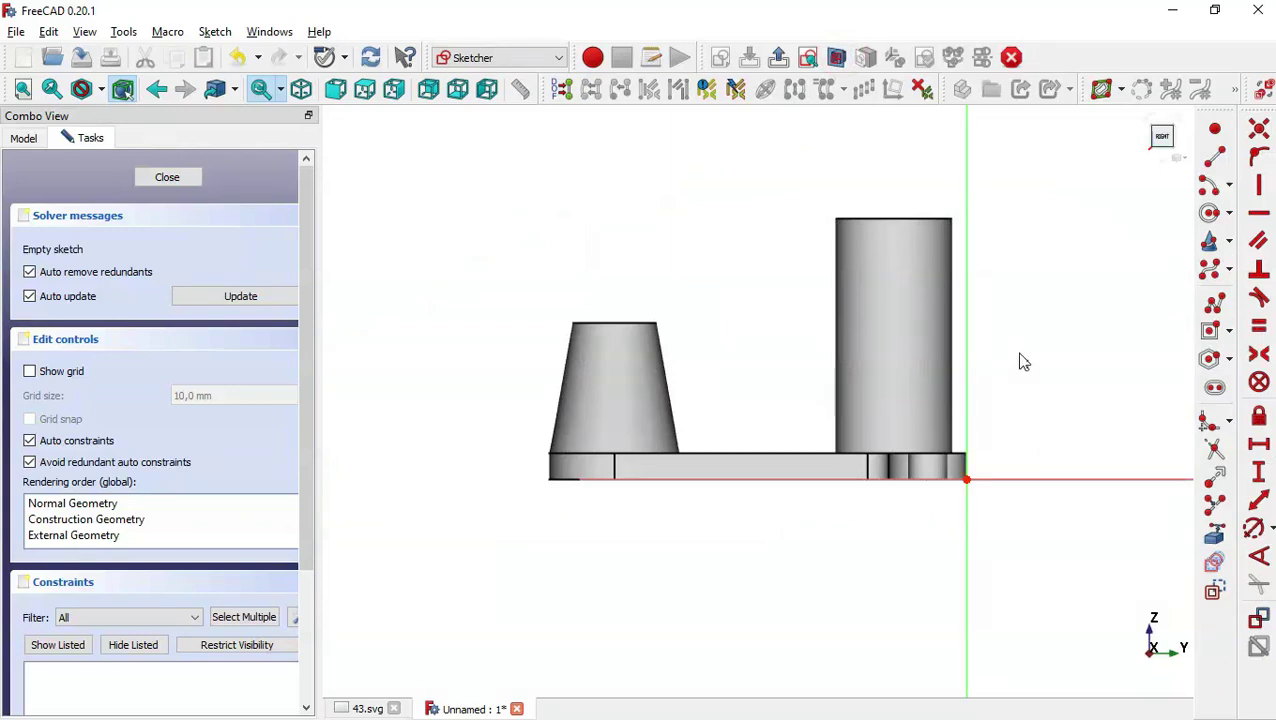
# - Import the cylinder's and cone's top edges as external geometry
pyautogui.click(1217, 537)
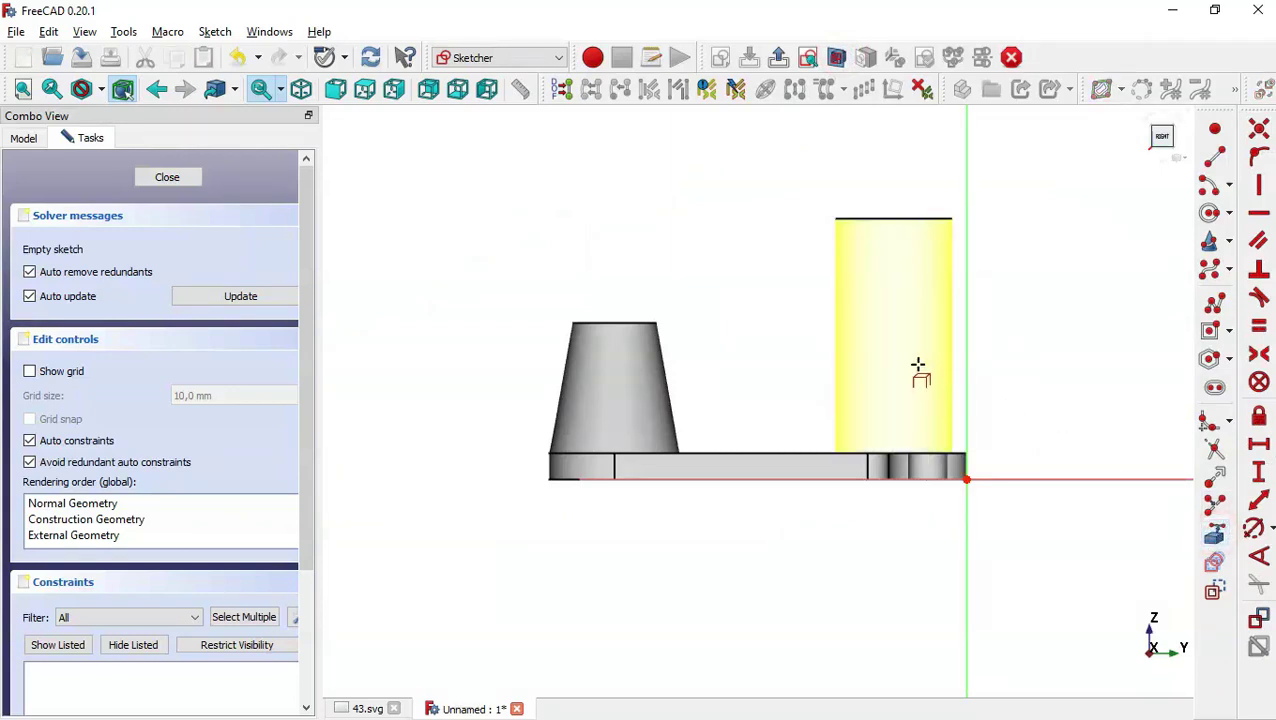
pyautogui.scroll(3, 810, 238)
pyautogui.scroll(-2, 810, 238)
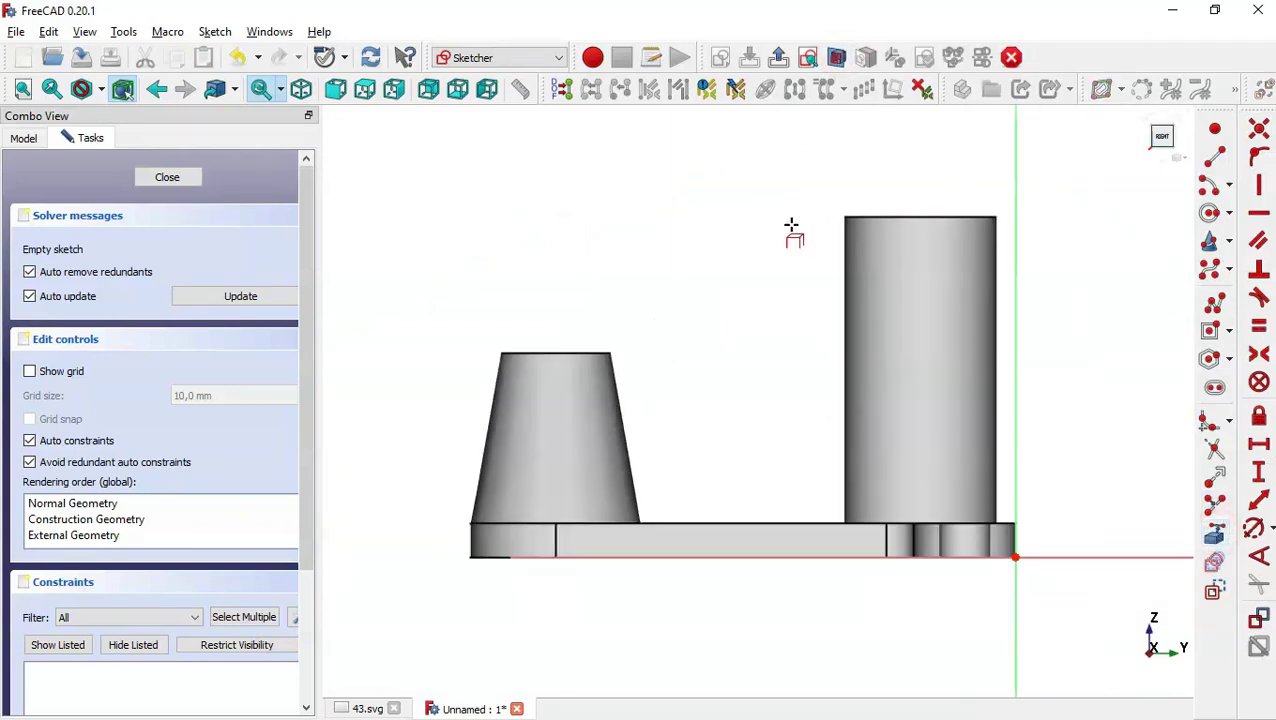
pyautogui.click(880, 217)
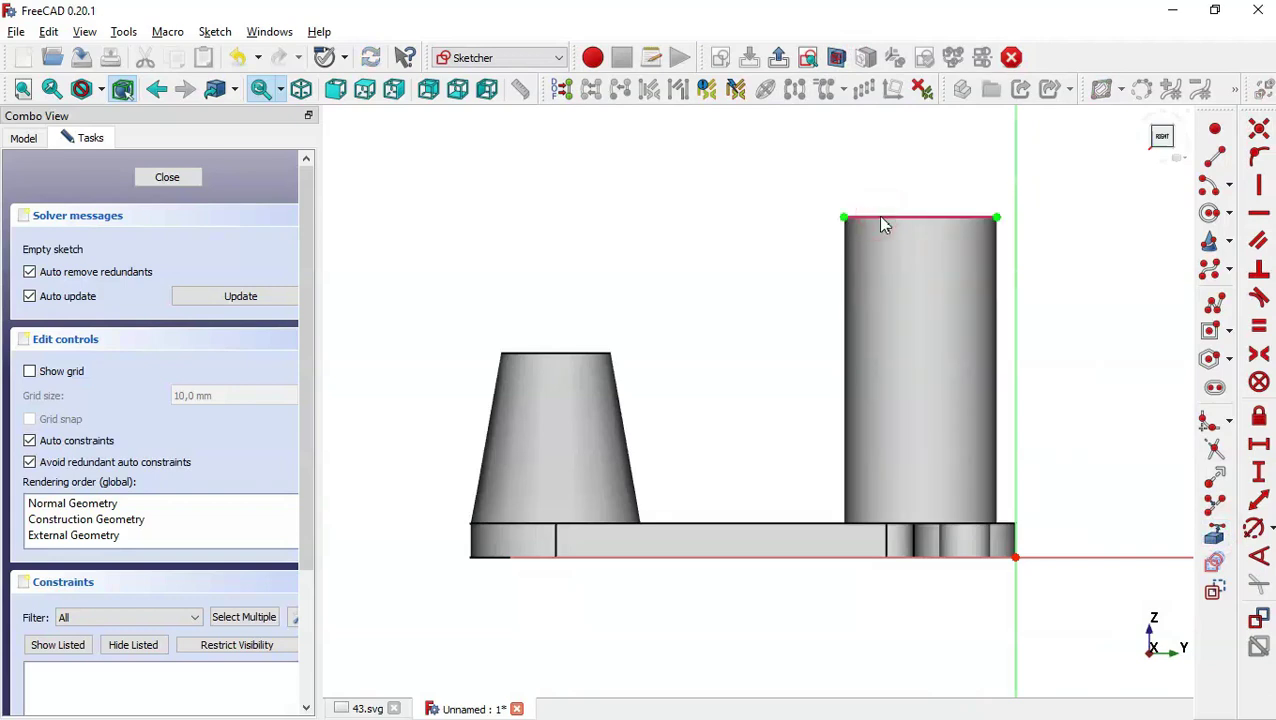
pyautogui.click(553, 353)
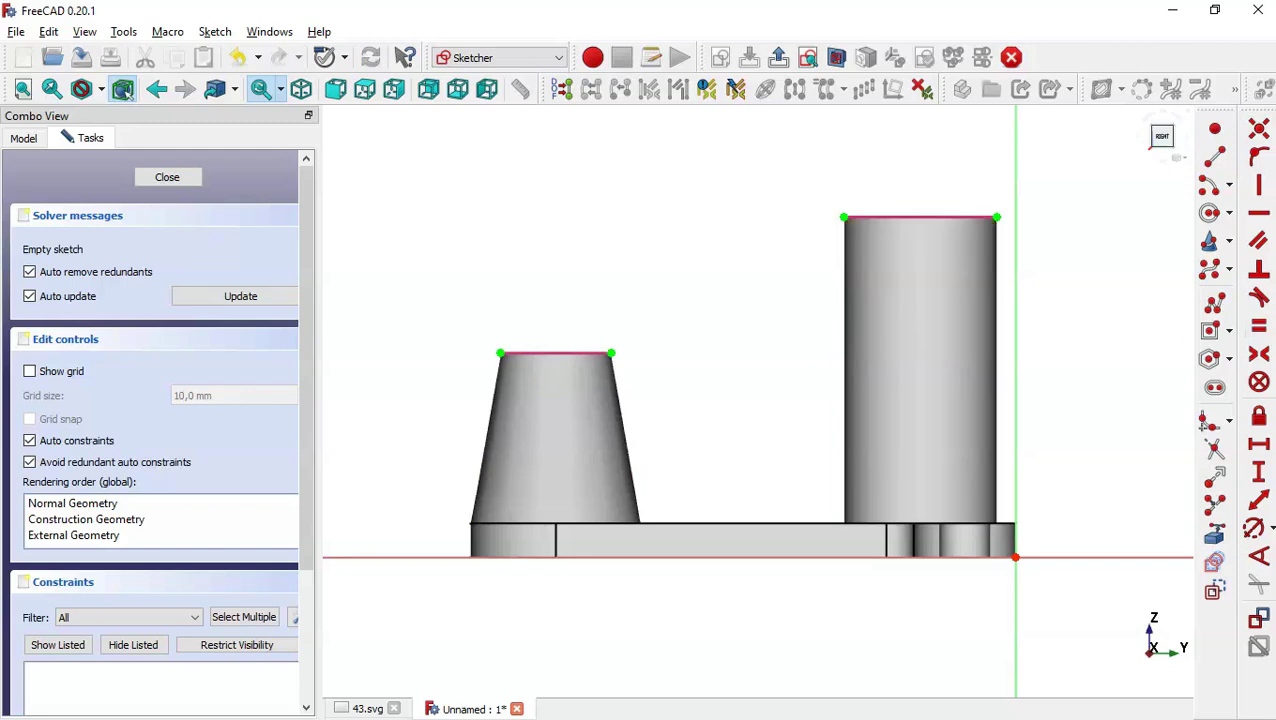
pyautogui.click(1216, 308)
# - Draw a closed polyline from the base up the cylinder, sloping to the cone top, back down
pyautogui.click(888, 559)
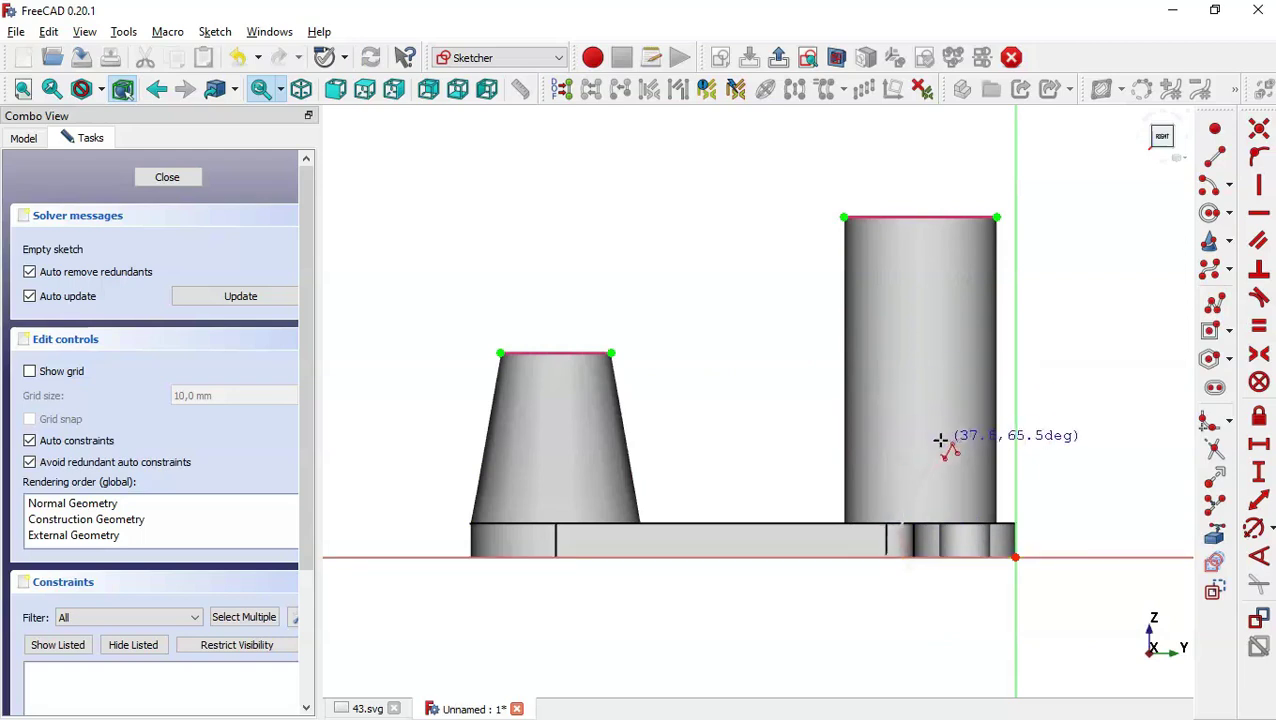
pyautogui.click(885, 231)
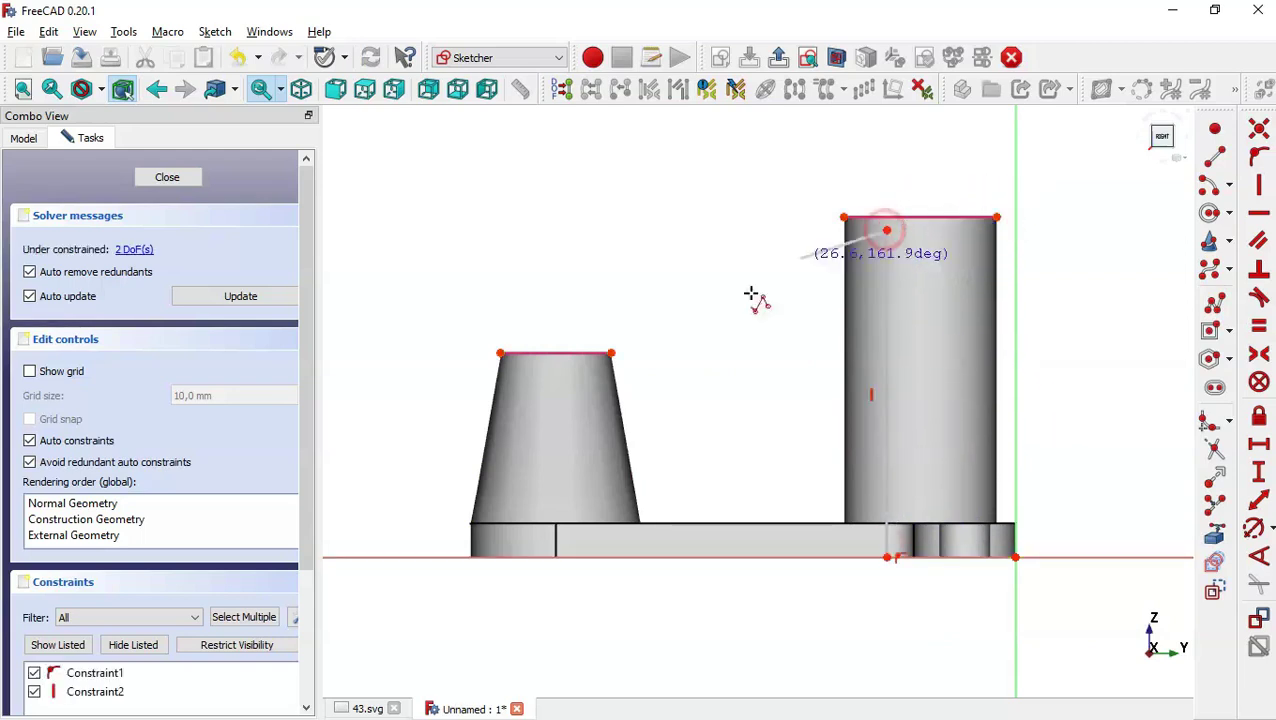
pyautogui.click(592, 374)
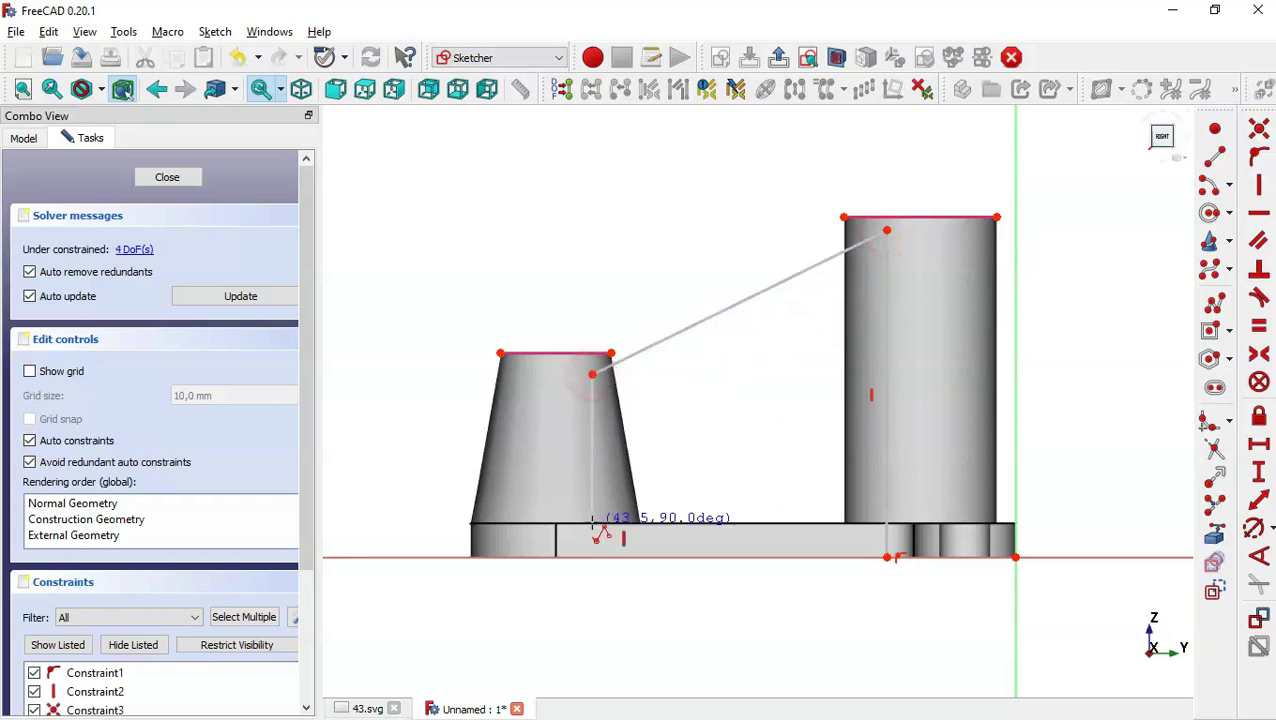
pyautogui.click(590, 557)
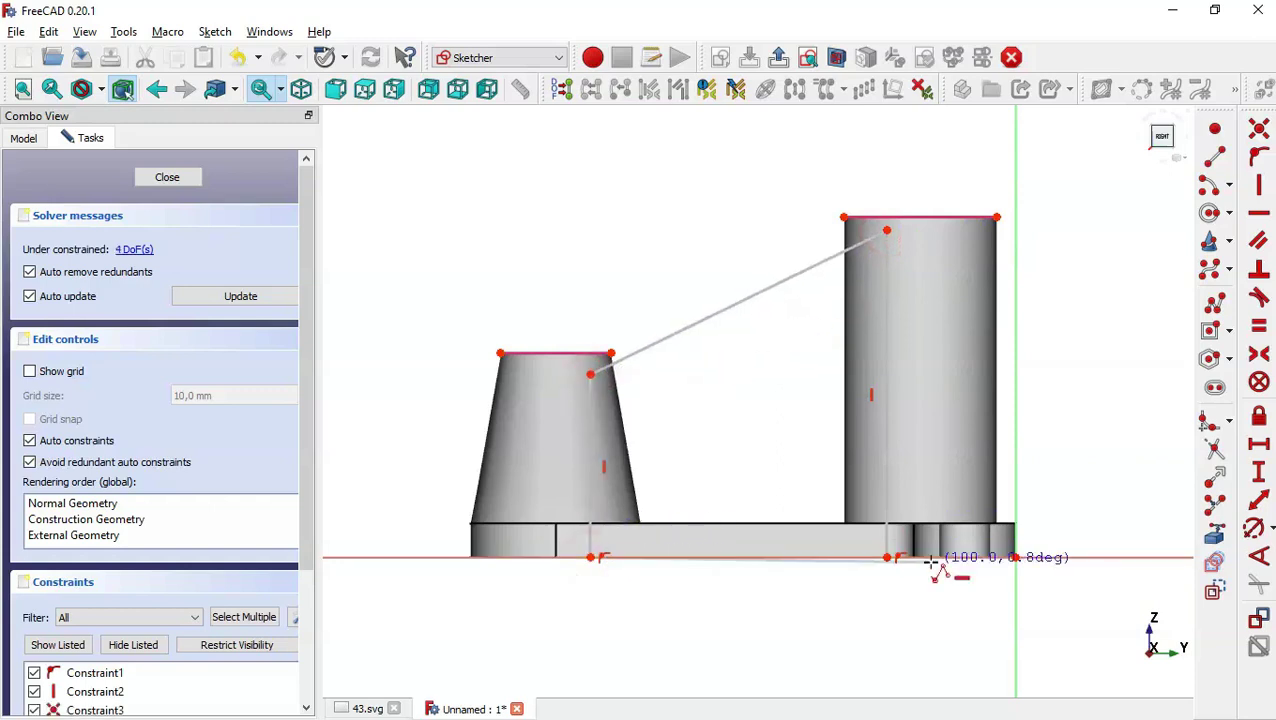
pyautogui.click(888, 557)
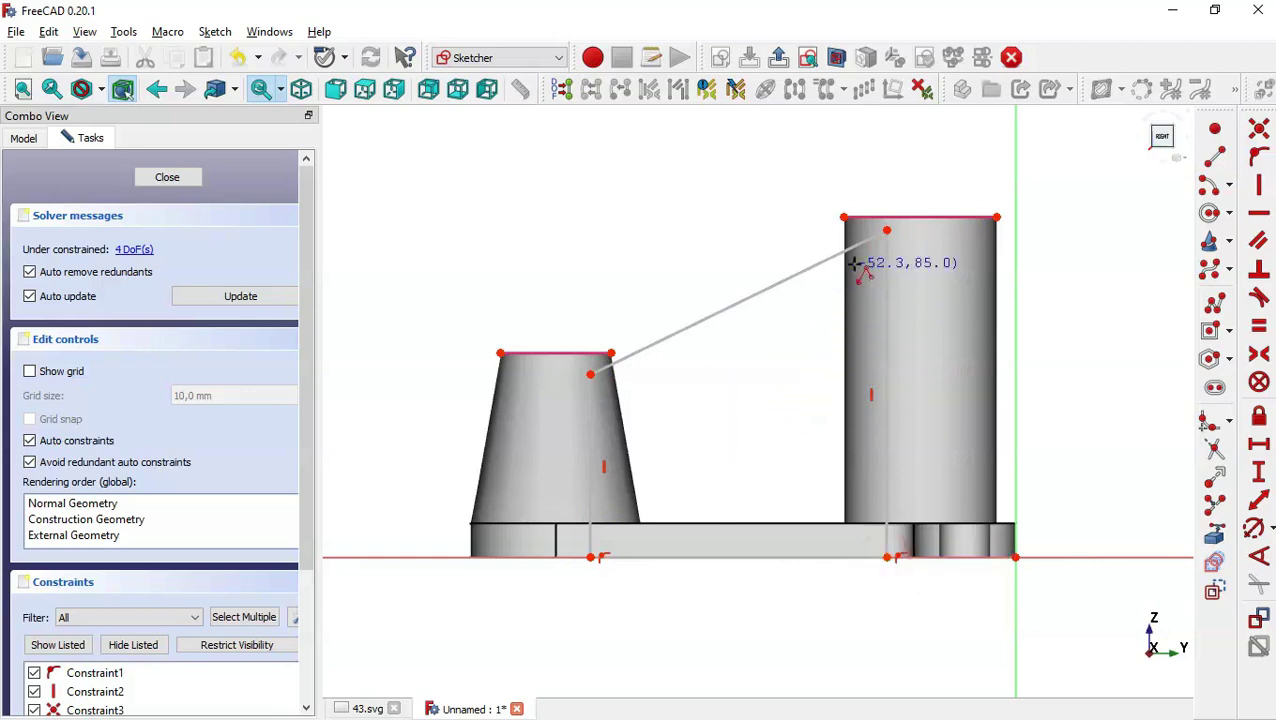
pyautogui.press('Escape')
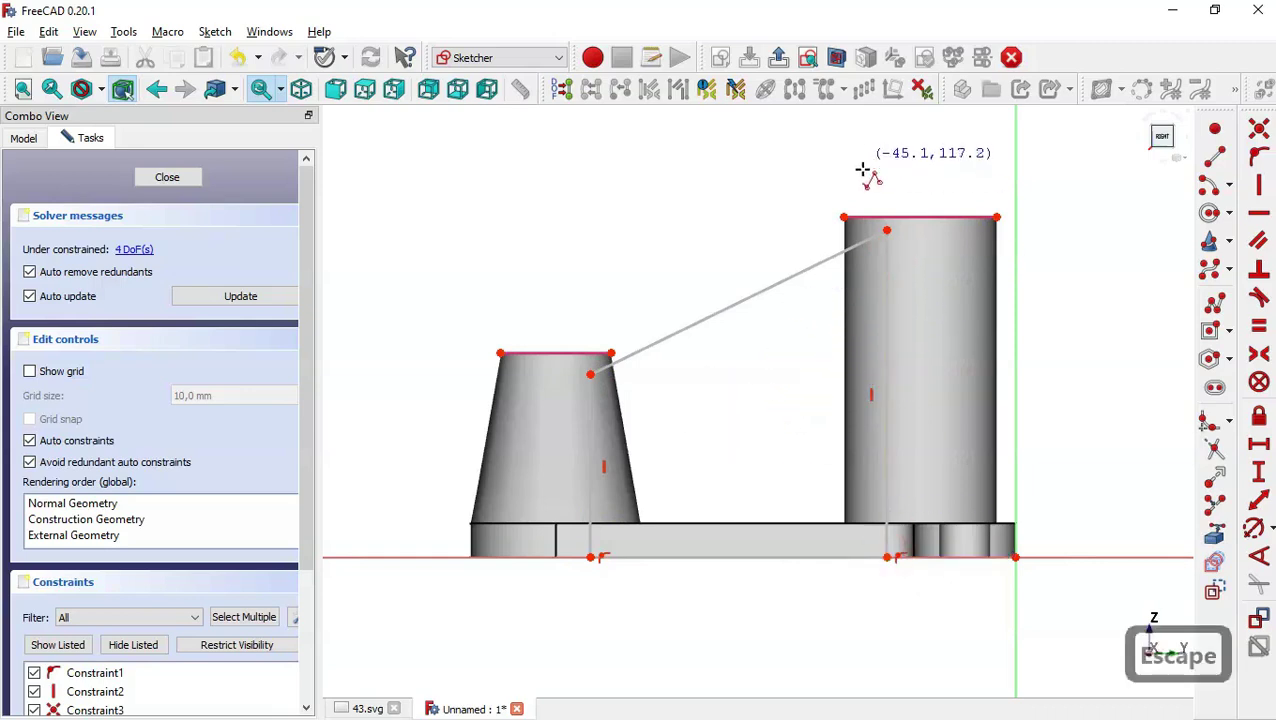
# - Add a point on the cylinder's left edge, vertically aligned with the top-left point
pyautogui.click(1218, 130)
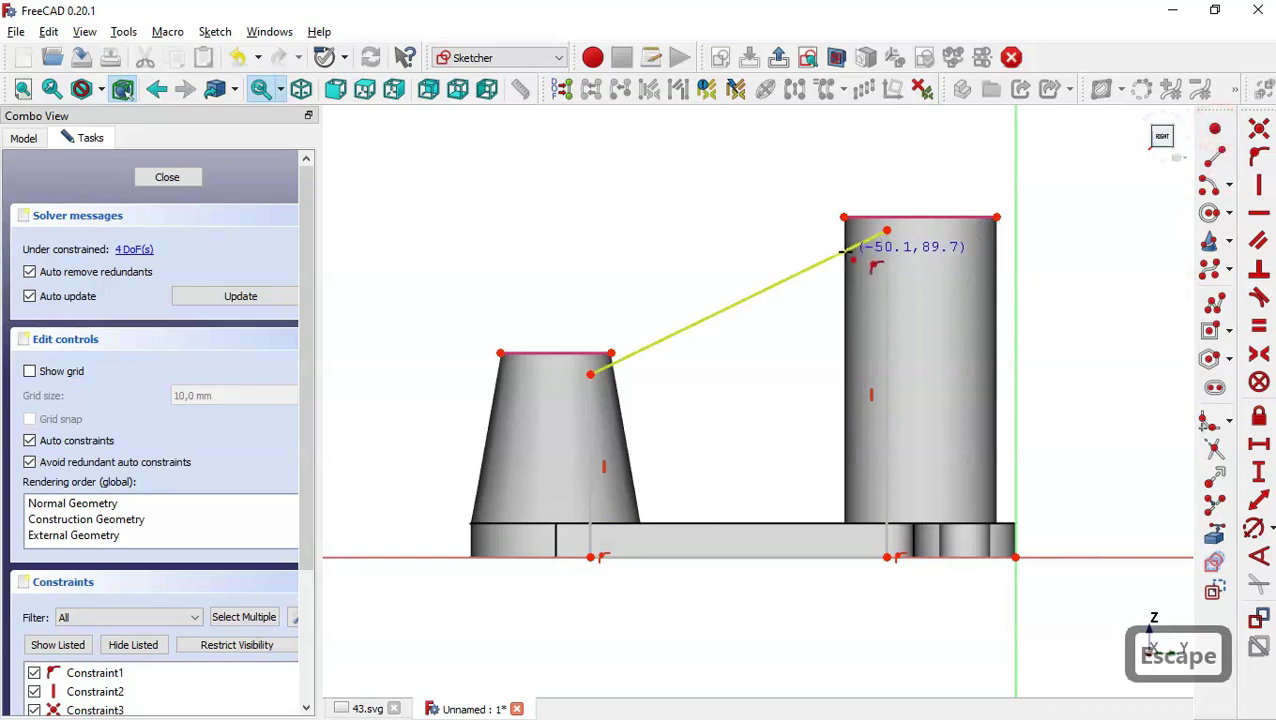
pyautogui.click(847, 248)
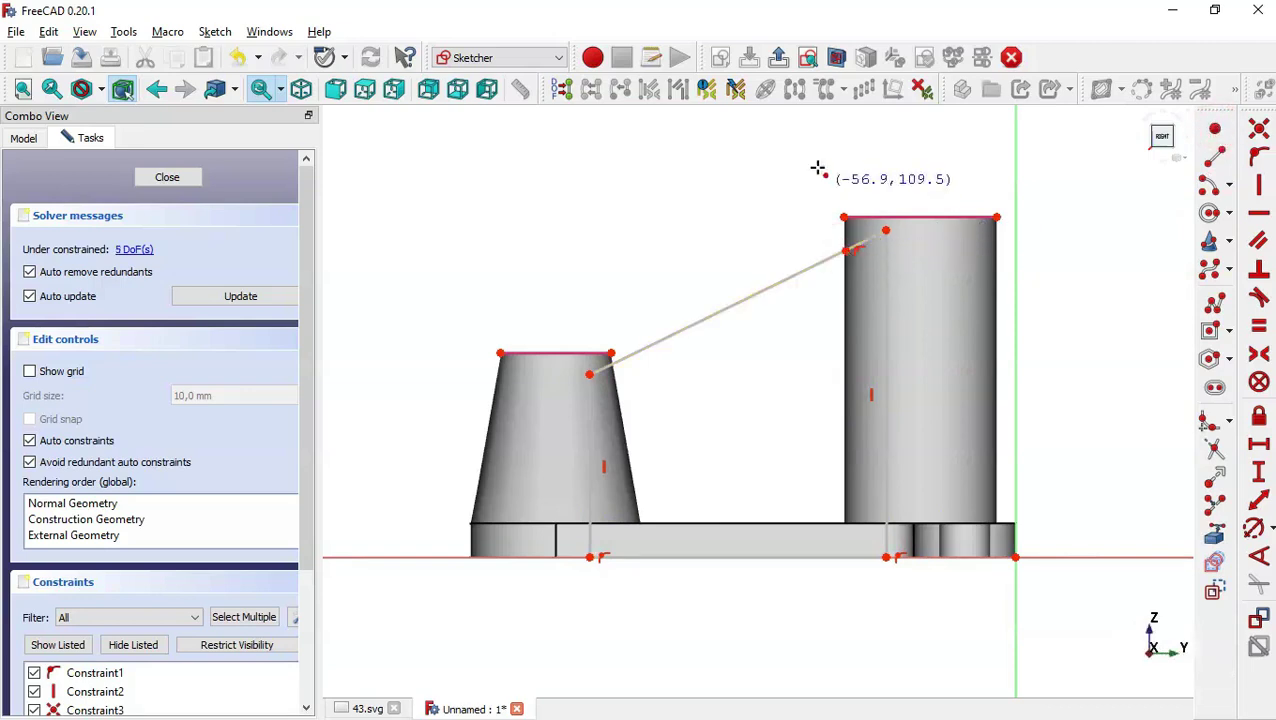
pyautogui.press('Escape')
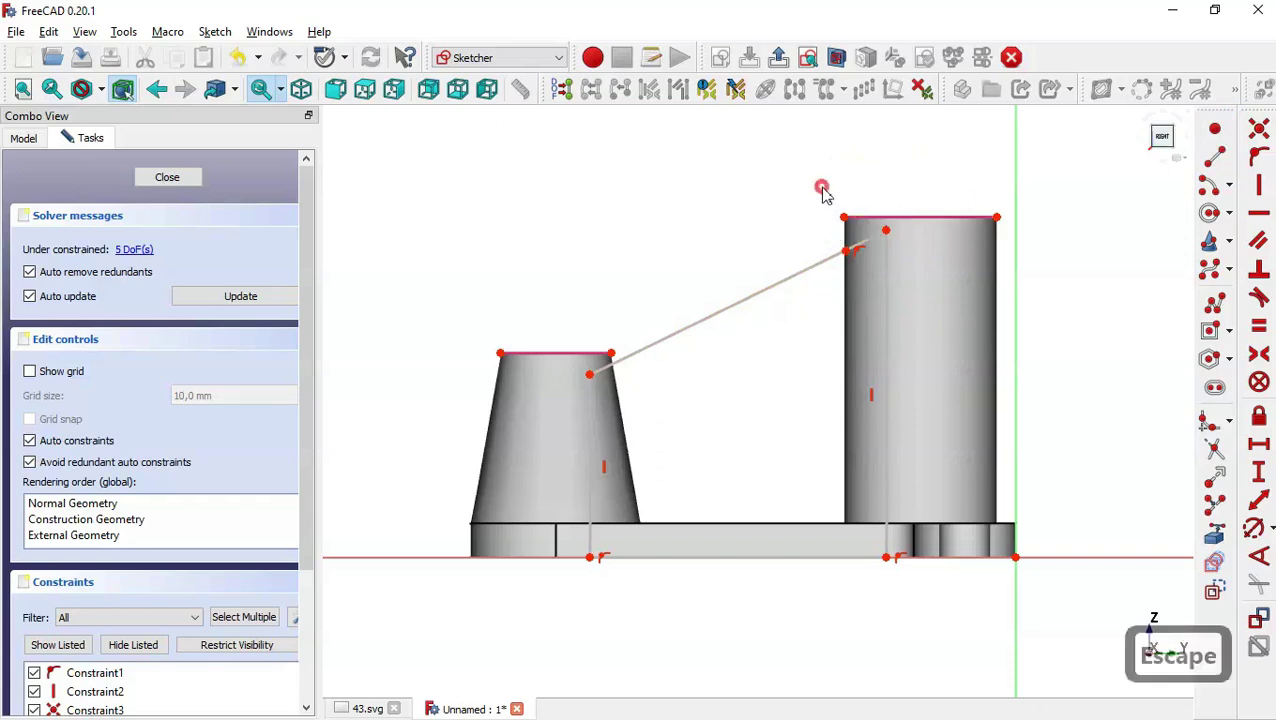
pyautogui.moveTo(822, 192); pyautogui.dragTo(861, 272)
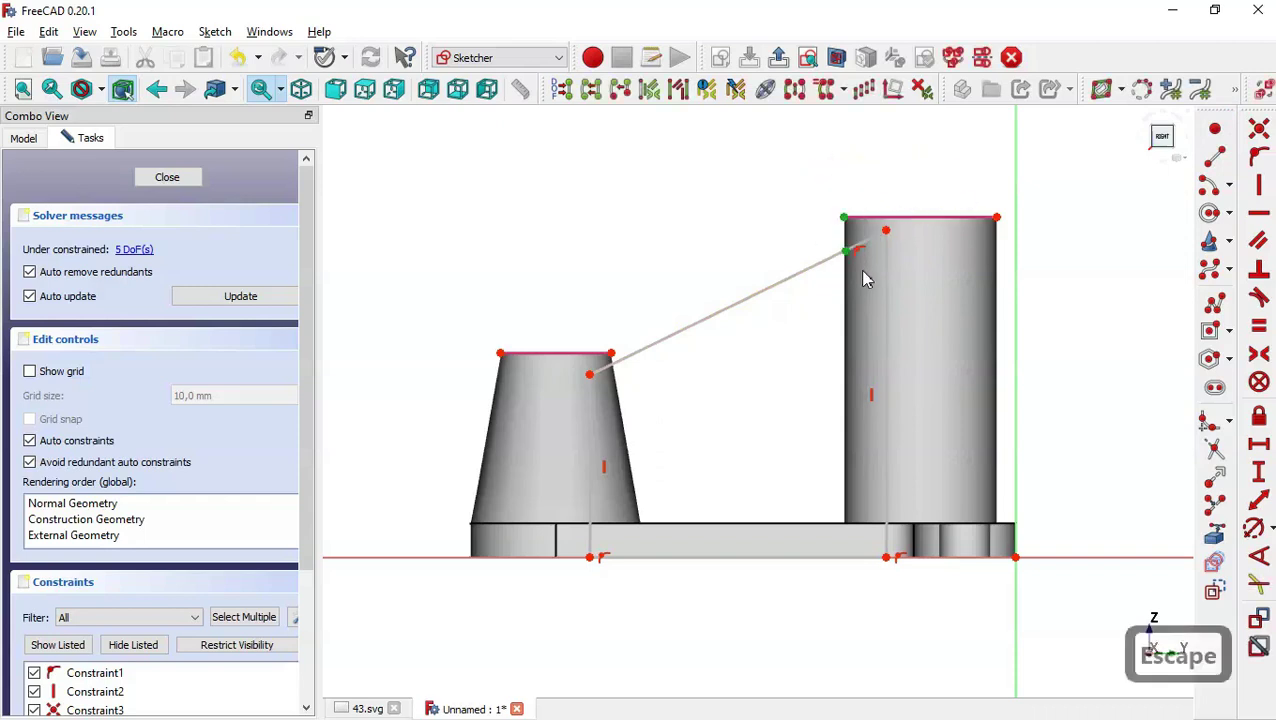
pyautogui.click(1261, 190)
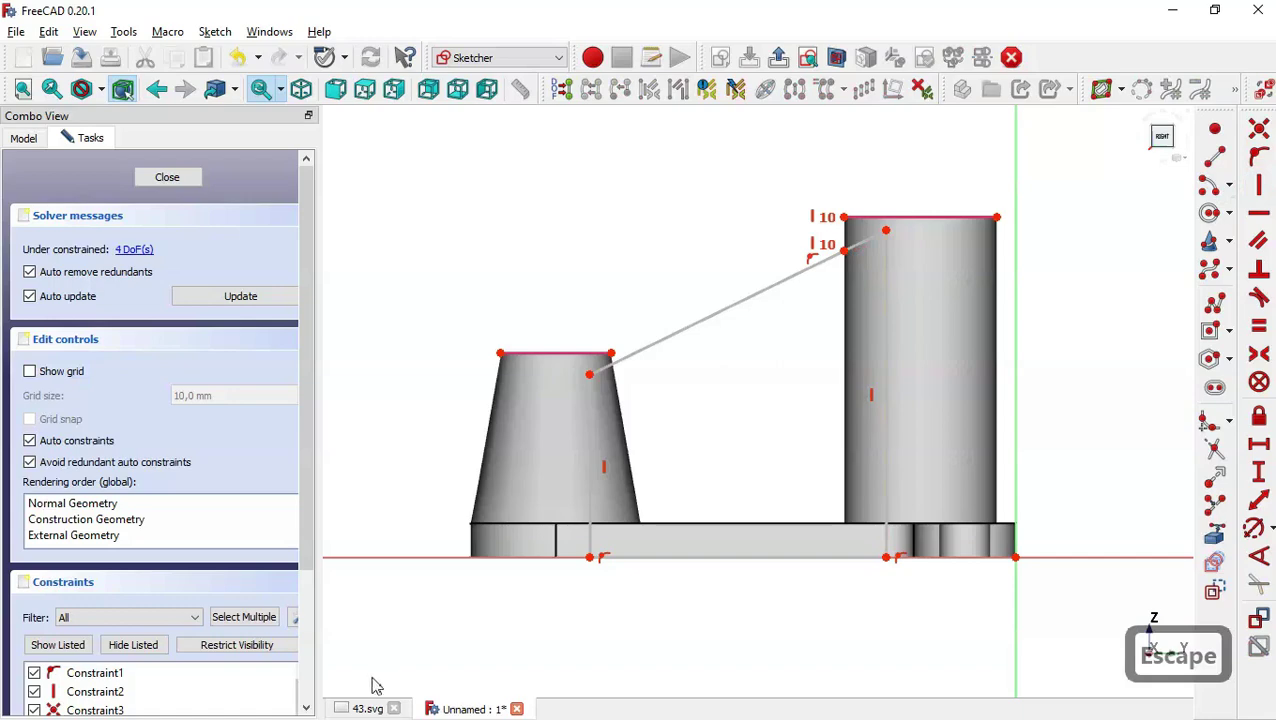
# - Set a 6.5 mm vertical distance from the cylinder's top-left corner to the slanted line's upper end
pyautogui.click(367, 709)
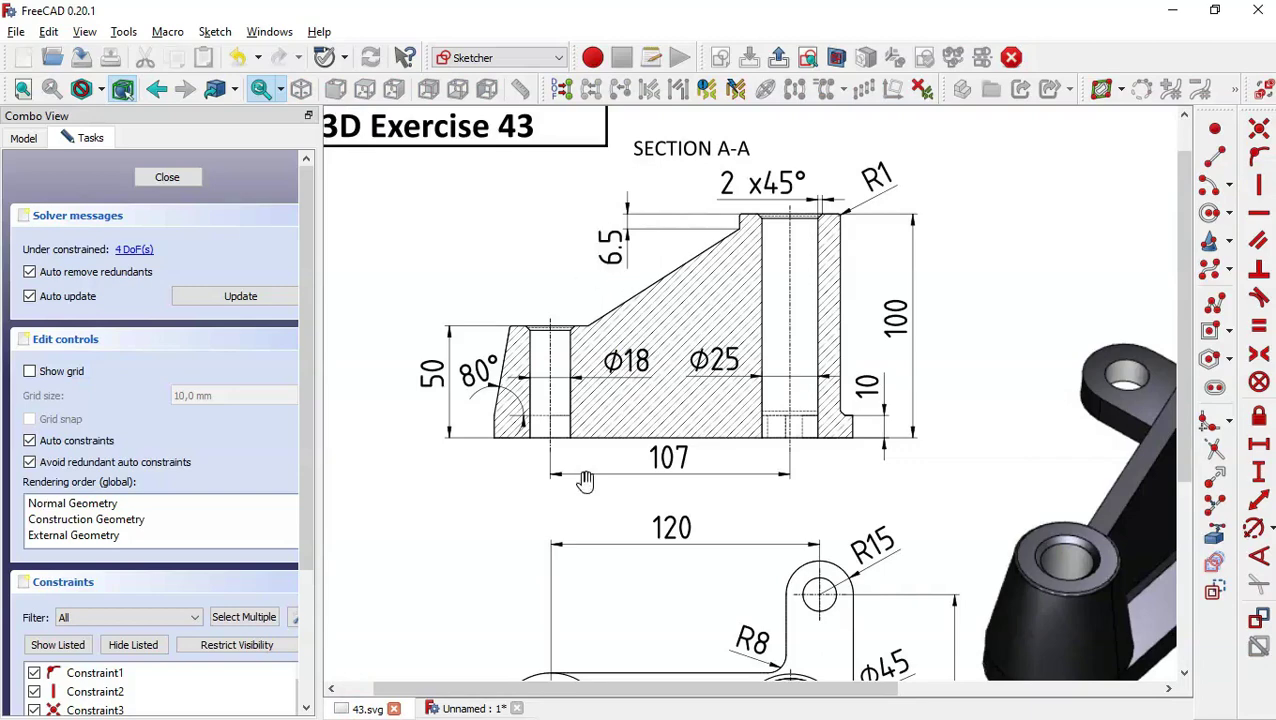
pyautogui.click(441, 712)
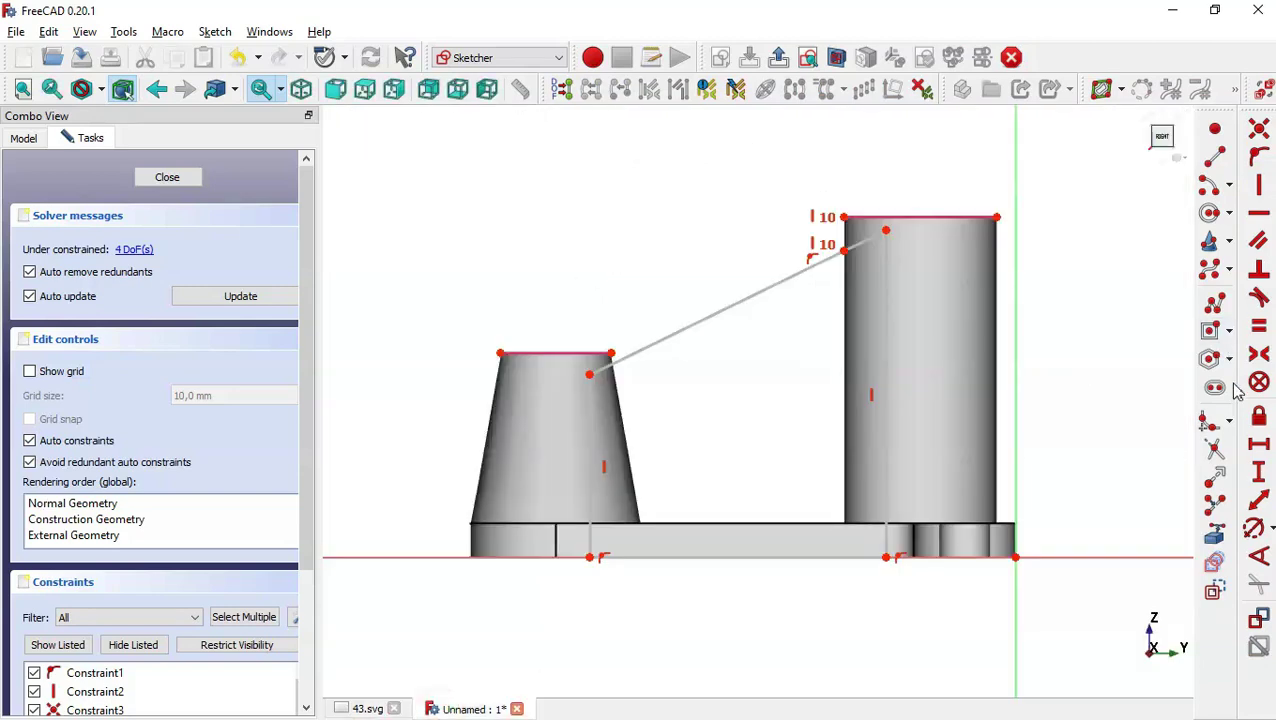
pyautogui.click(1257, 468)
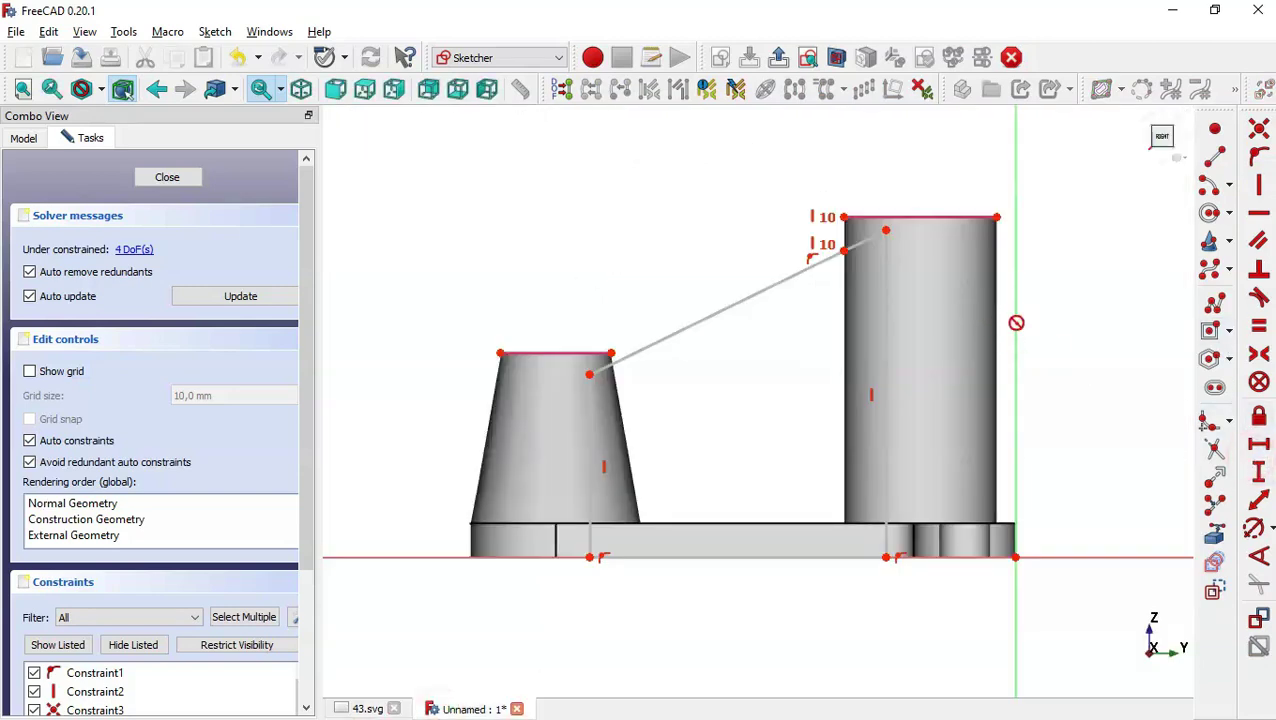
pyautogui.click(840, 215)
pyautogui.click(845, 250)
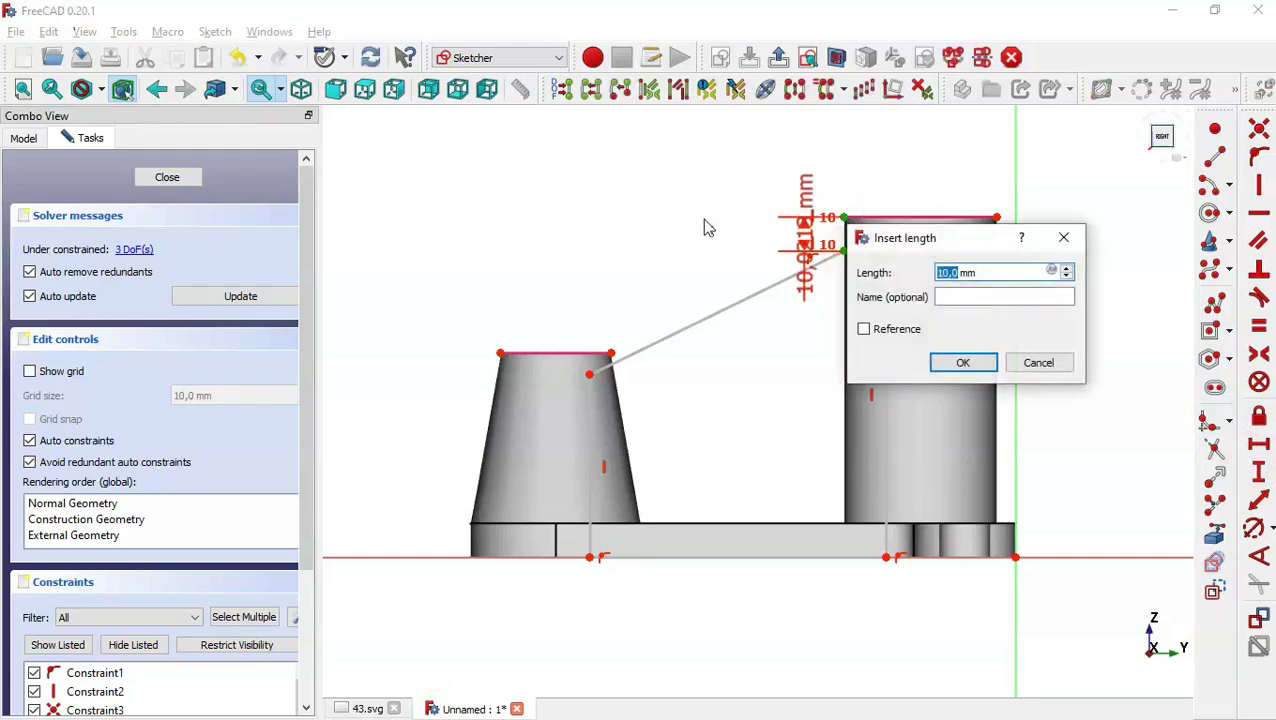
pyautogui.write('6.5')
pyautogui.press('Return')
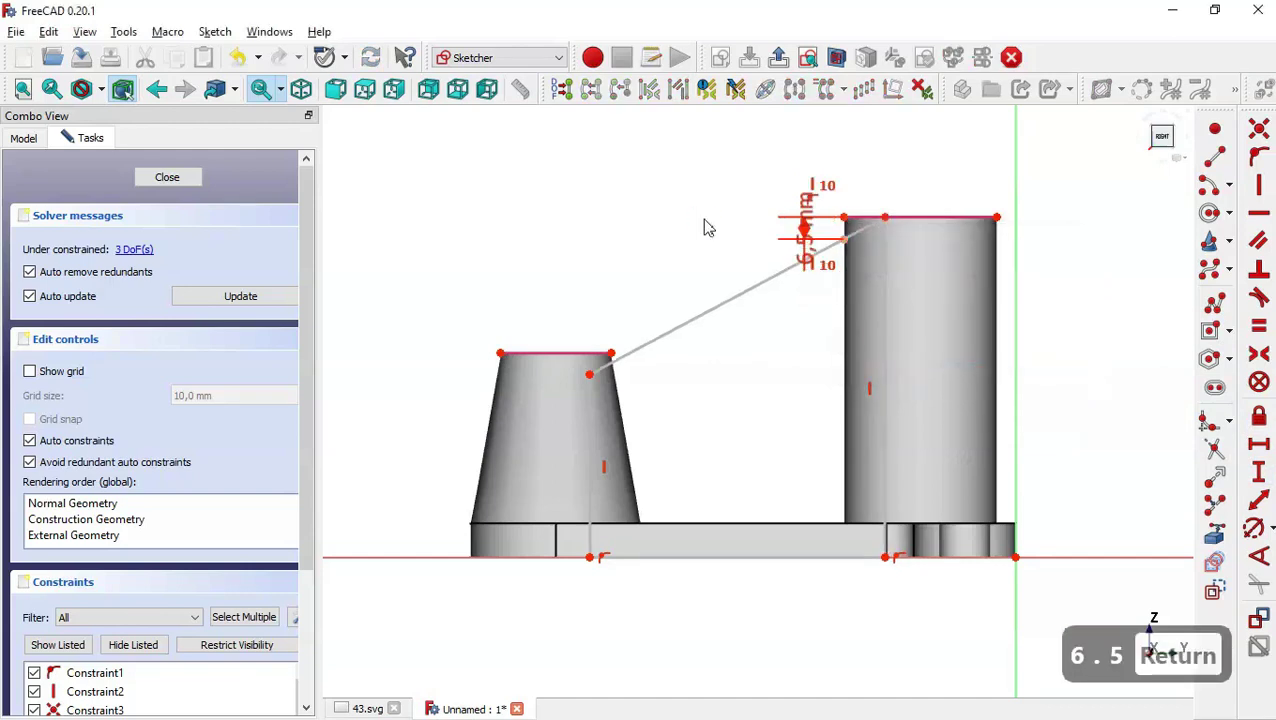
pyautogui.press('Escape')
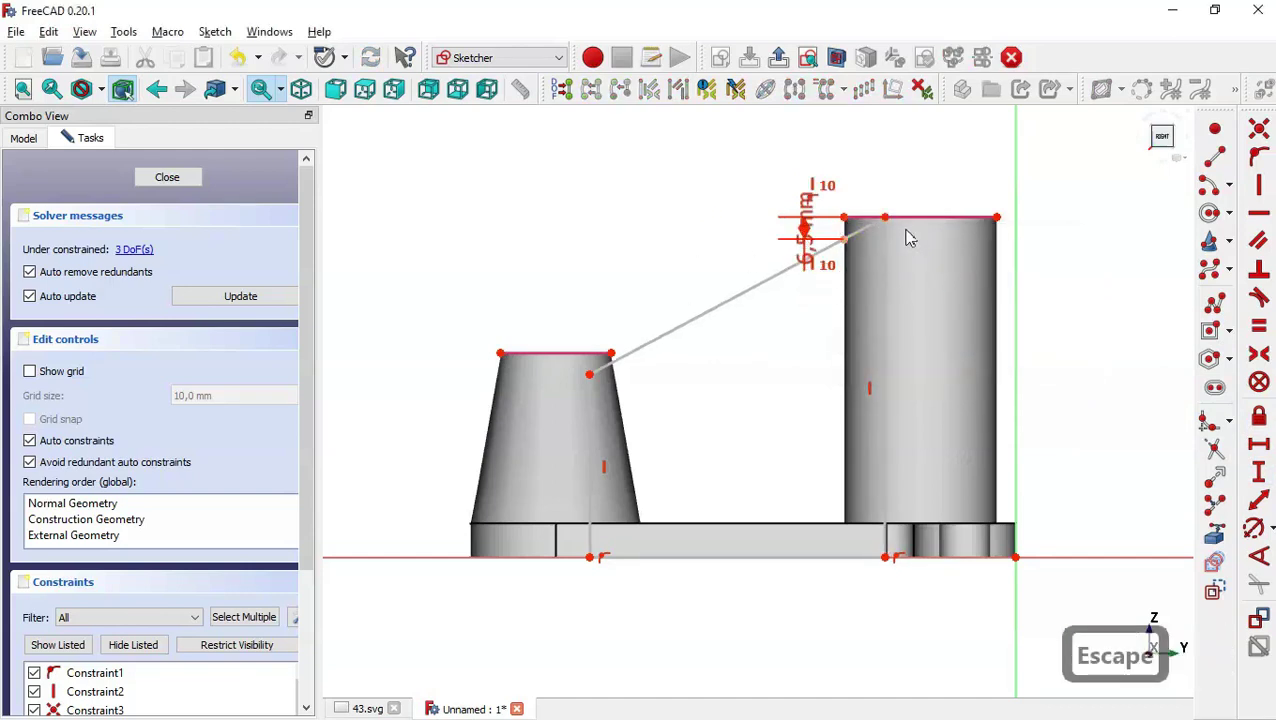
# - Move the slanted line's endpoints toward the boss tops and level the cone top-edge points
pyautogui.moveTo(887, 216); pyautogui.dragTo(870, 236)
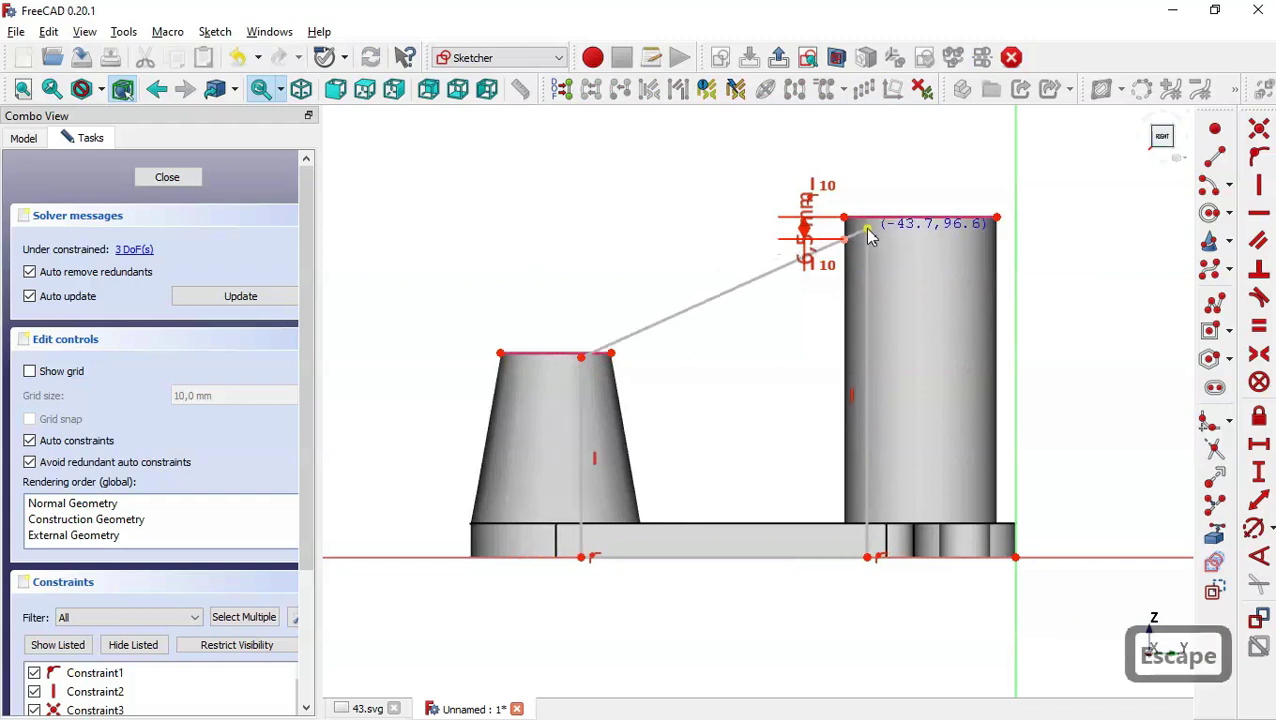
pyautogui.scroll(3, 507, 336)
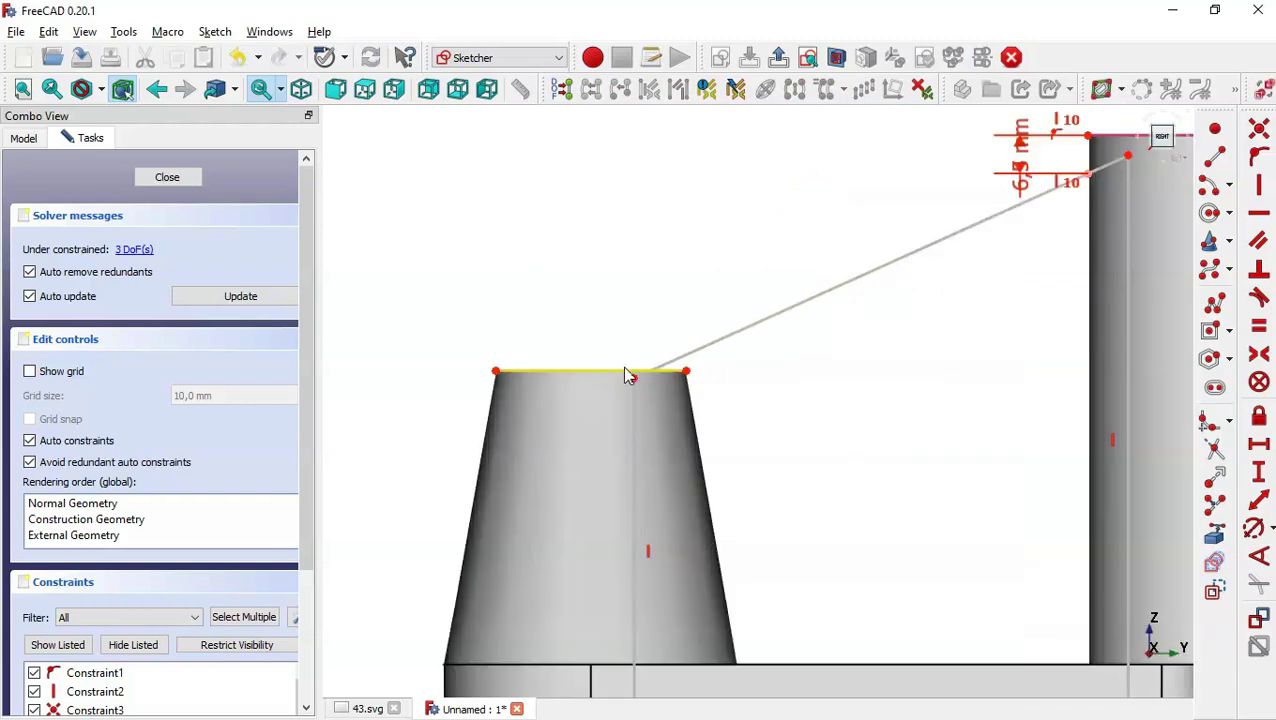
pyautogui.moveTo(604, 342); pyautogui.dragTo(724, 397)
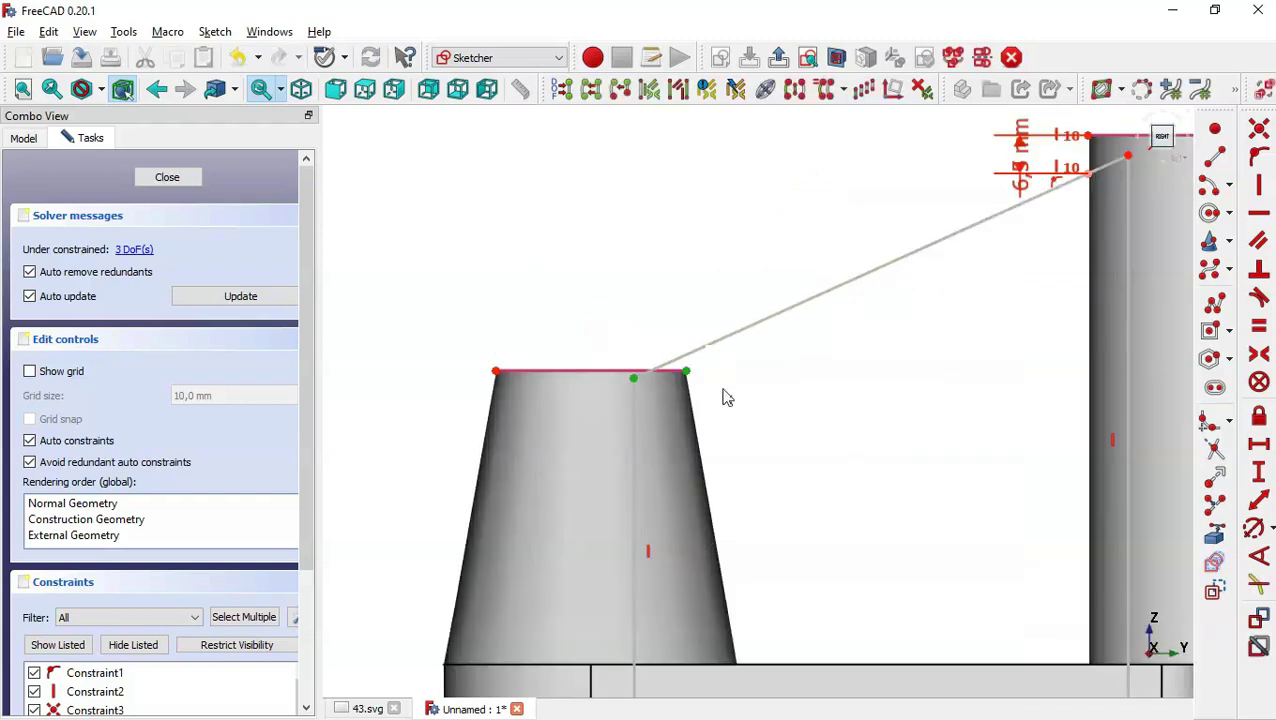
pyautogui.click(1258, 218)
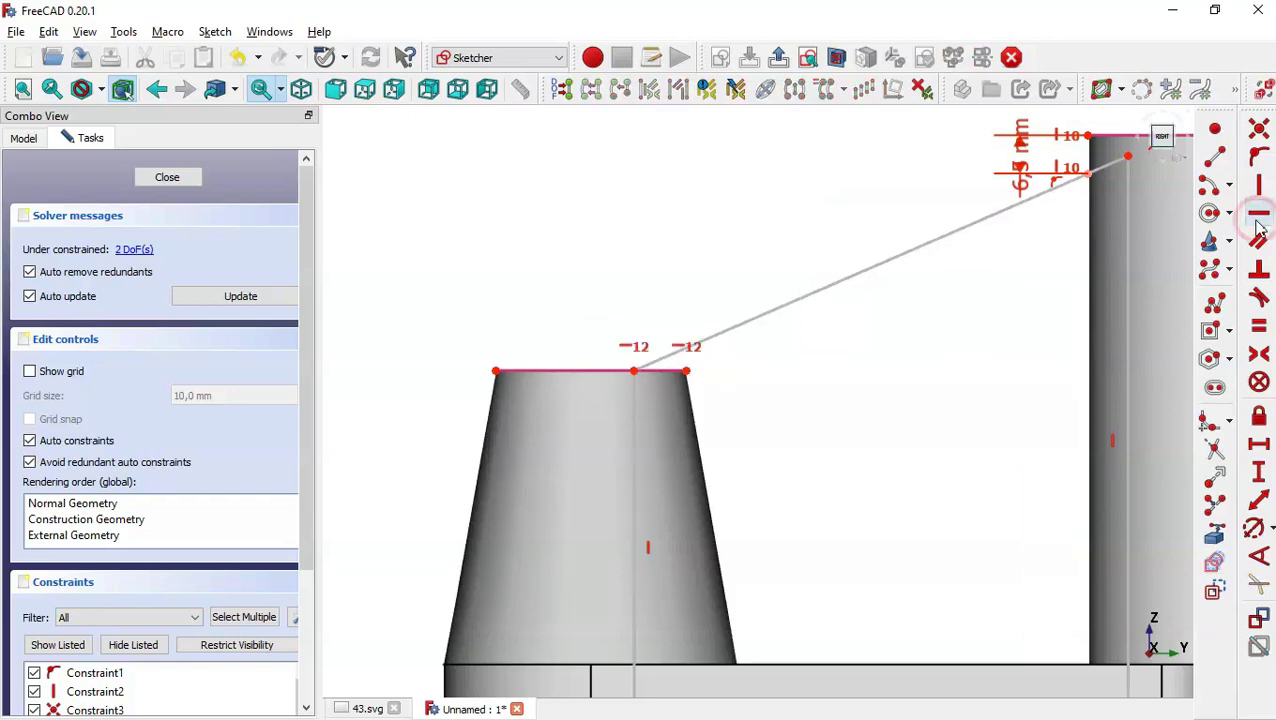
pyautogui.scroll(-2, 836, 180)
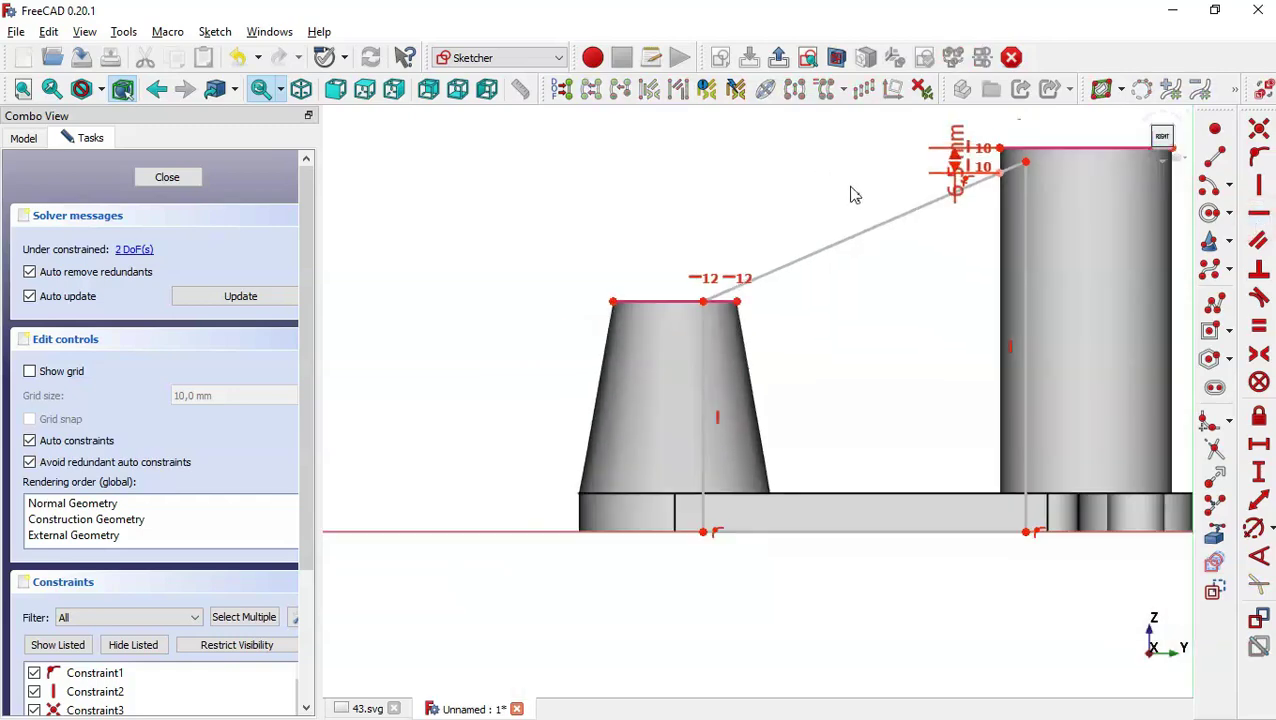
pyautogui.scroll(2, 1030, 300)
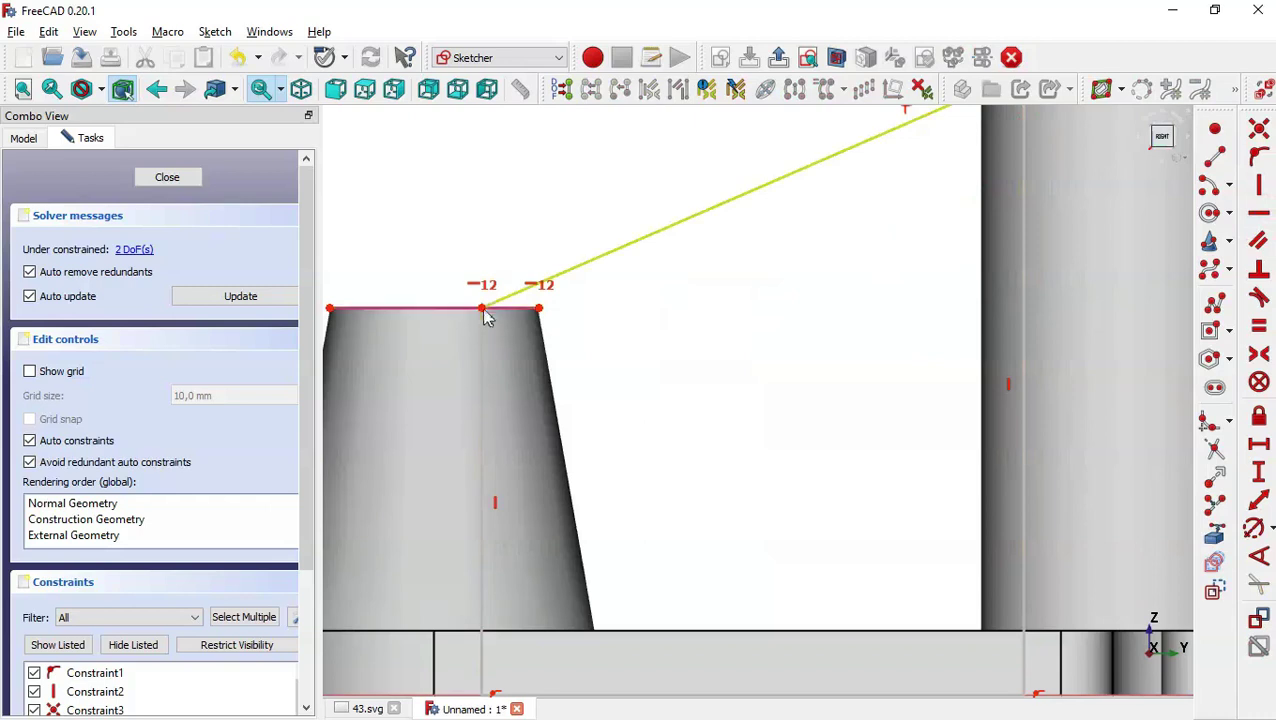
# - Set a 1 mm horizontal distance from the web end to the cone top's right corner
pyautogui.click(1259, 448)
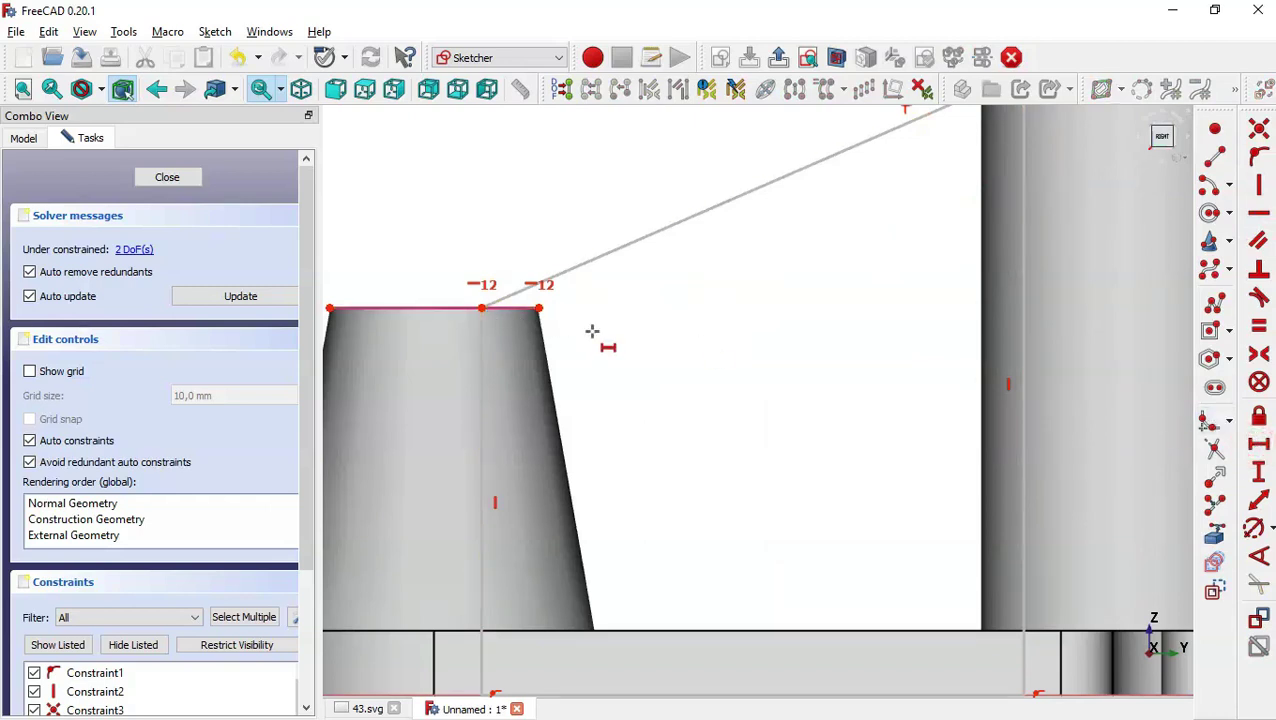
pyautogui.click(480, 308)
pyautogui.click(539, 308)
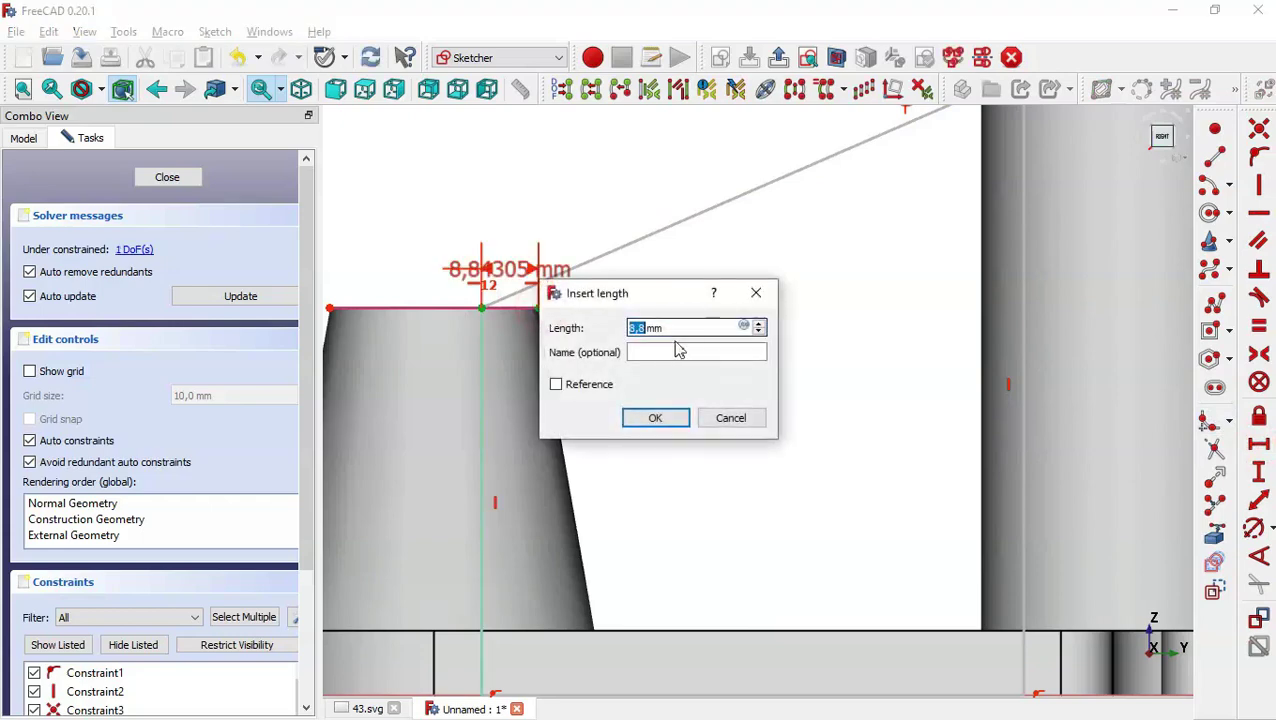
pyautogui.write('1')
pyautogui.press('Return')
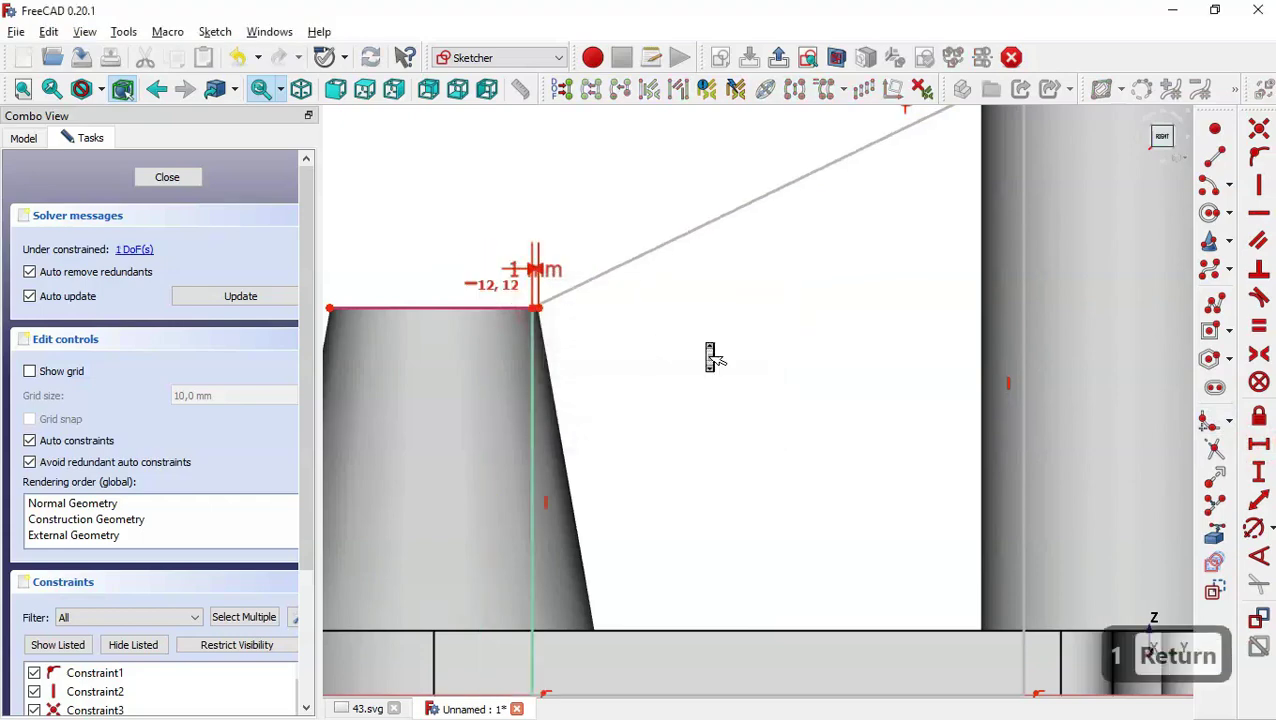
pyautogui.scroll(-3, 710, 353)
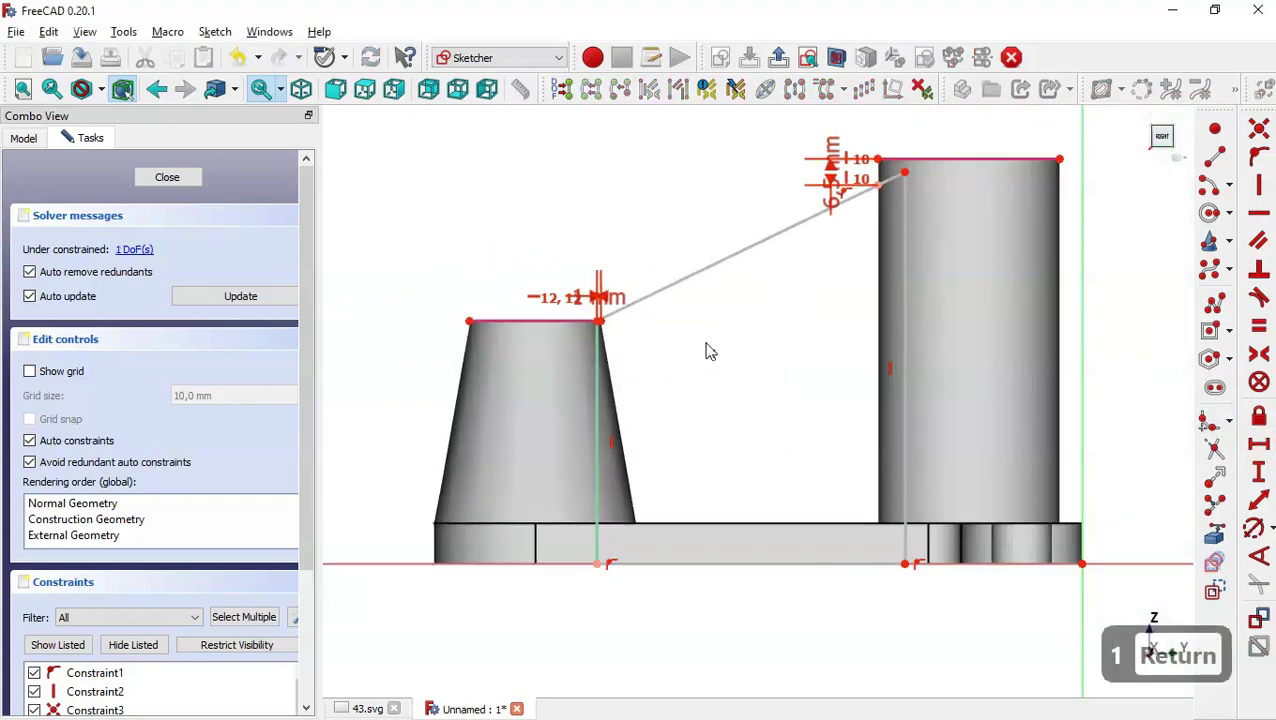
# - Close the web sketch and pad it 8 mm, symmetric to plane, as a rib
pyautogui.click(185, 180)
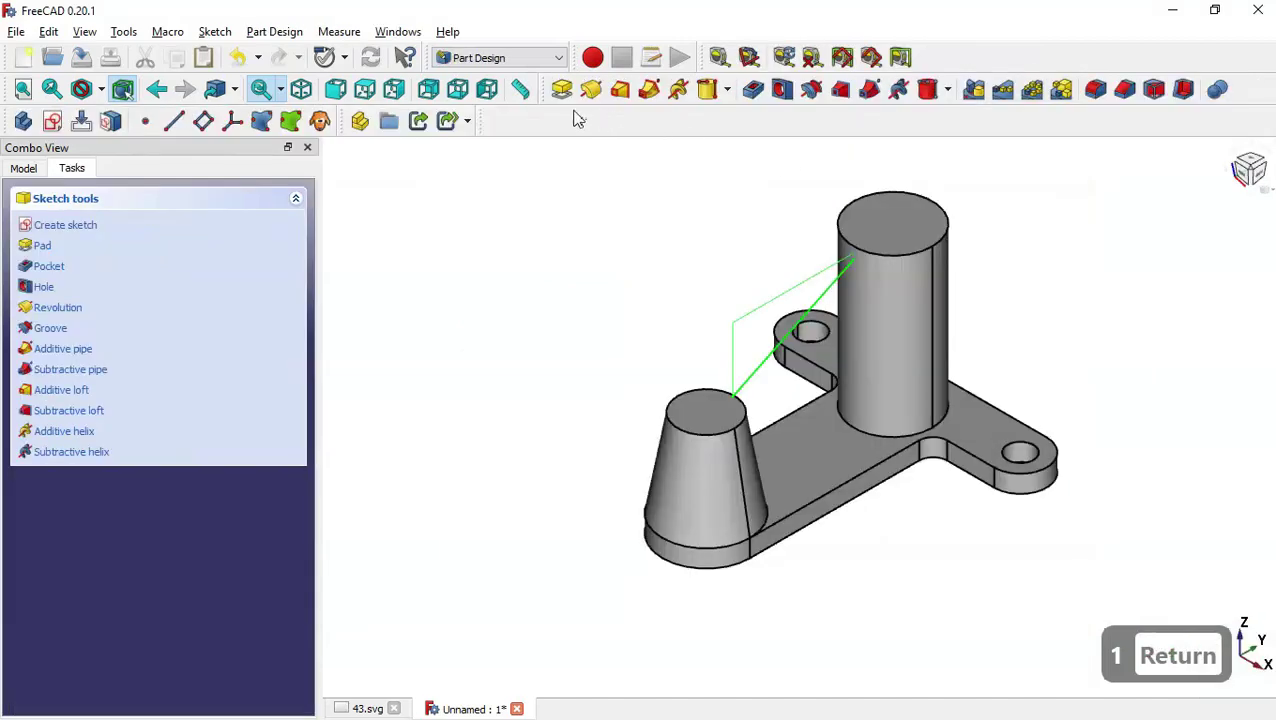
pyautogui.click(561, 89)
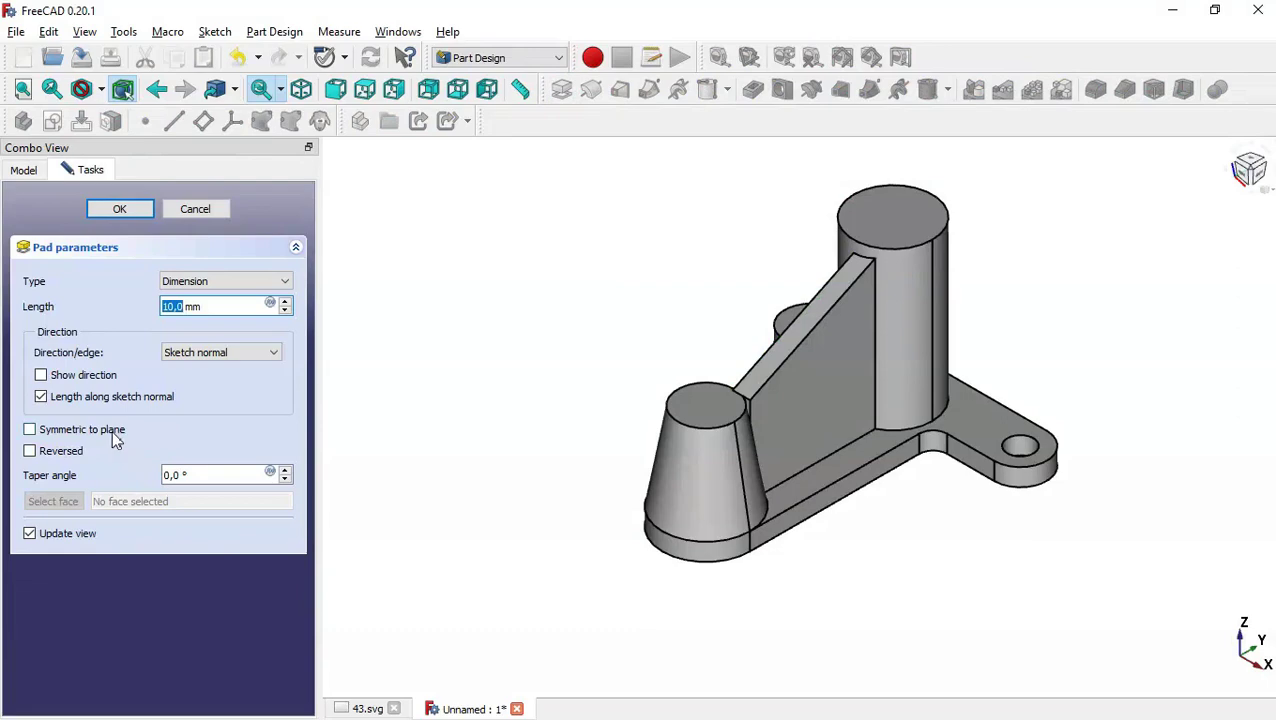
pyautogui.click(112, 436)
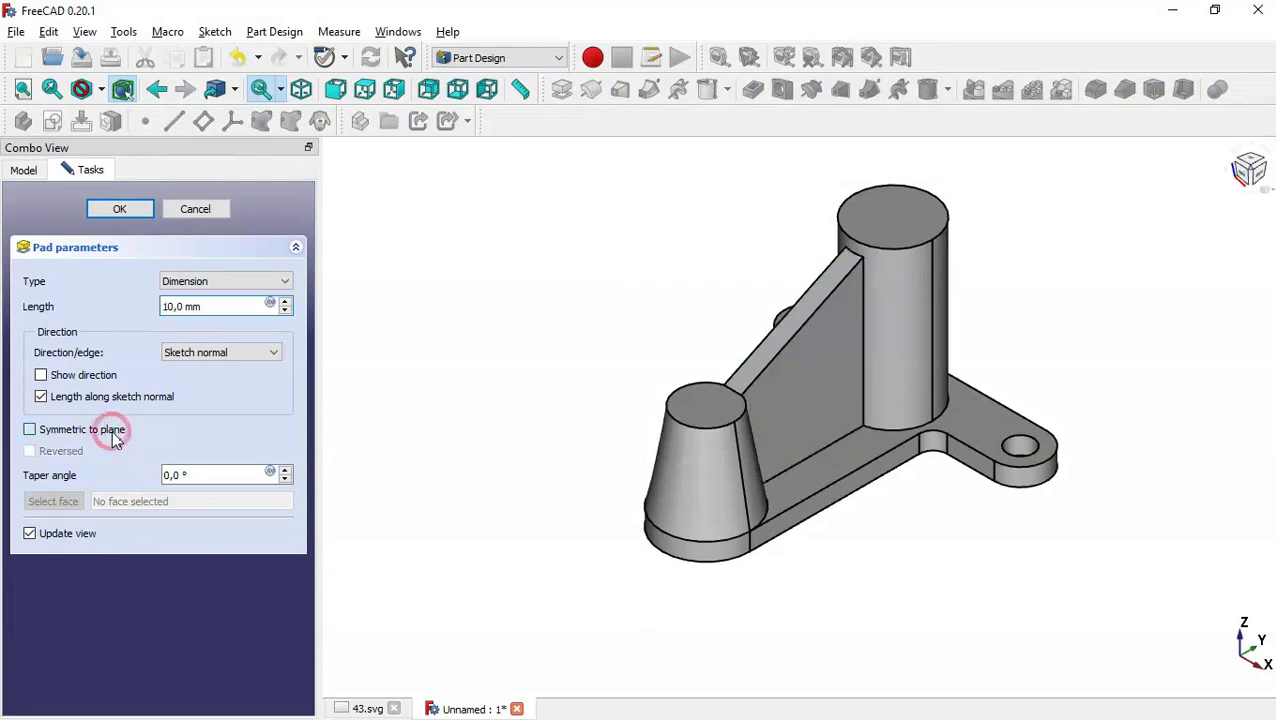
pyautogui.click(366, 709)
pyautogui.moveTo(771, 558); pyautogui.dragTo(728, 241)
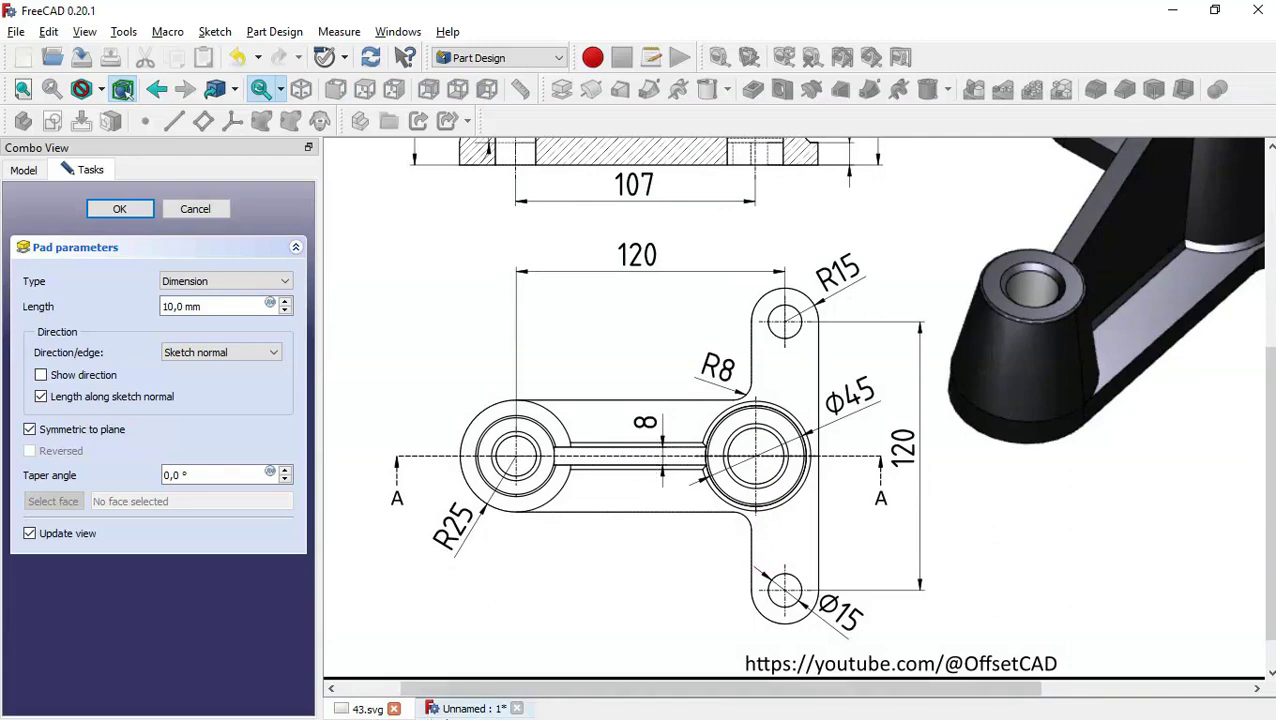
pyautogui.click(464, 709)
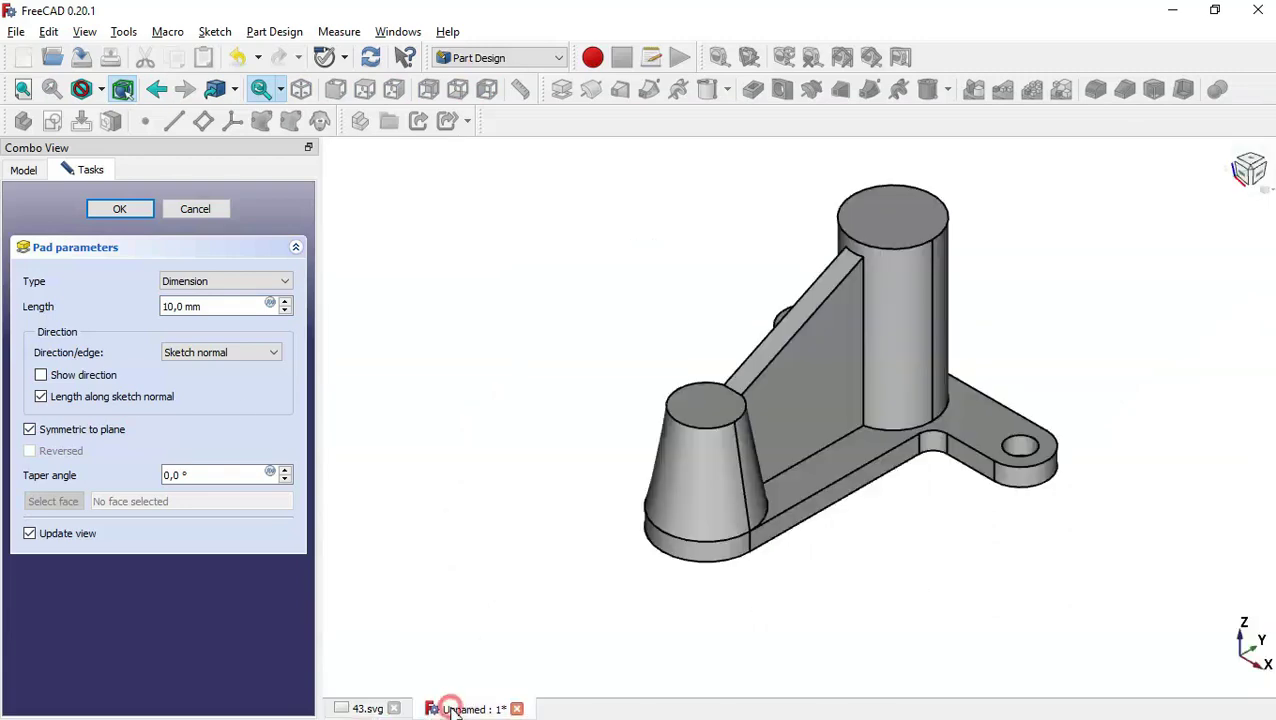
pyautogui.tripleClick(200, 306)
pyautogui.write('8')
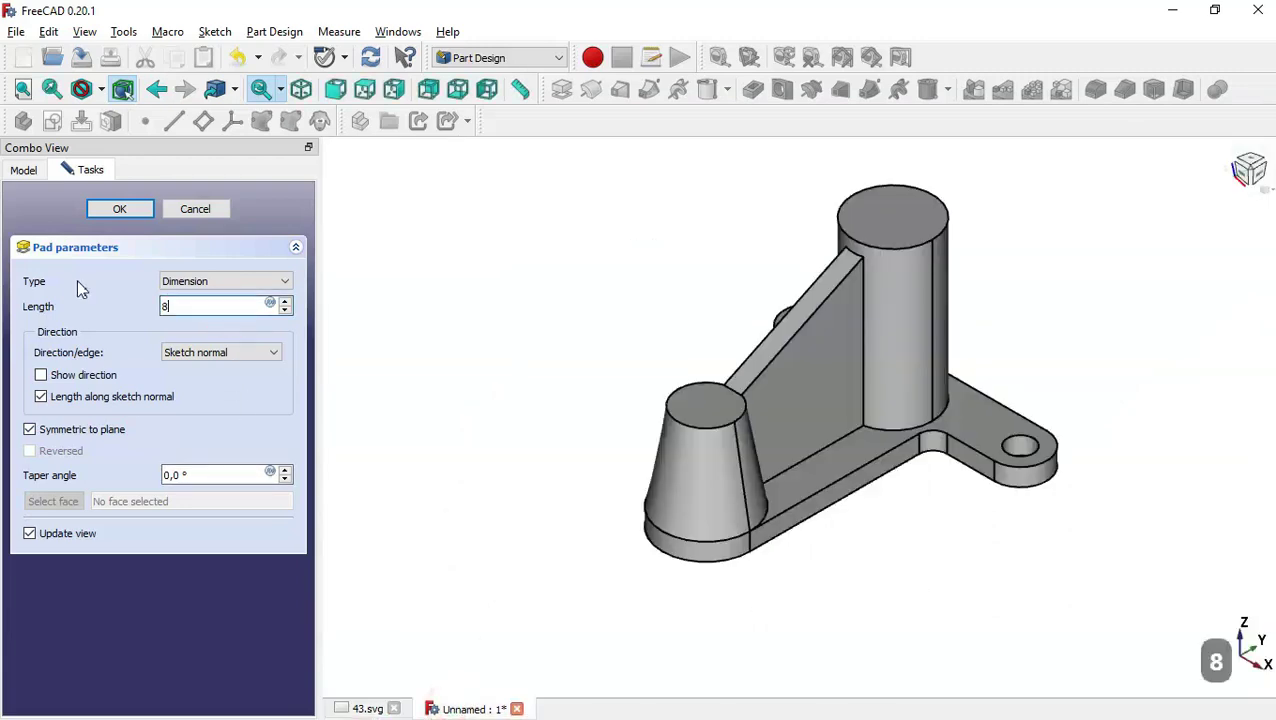
pyautogui.click(143, 218)
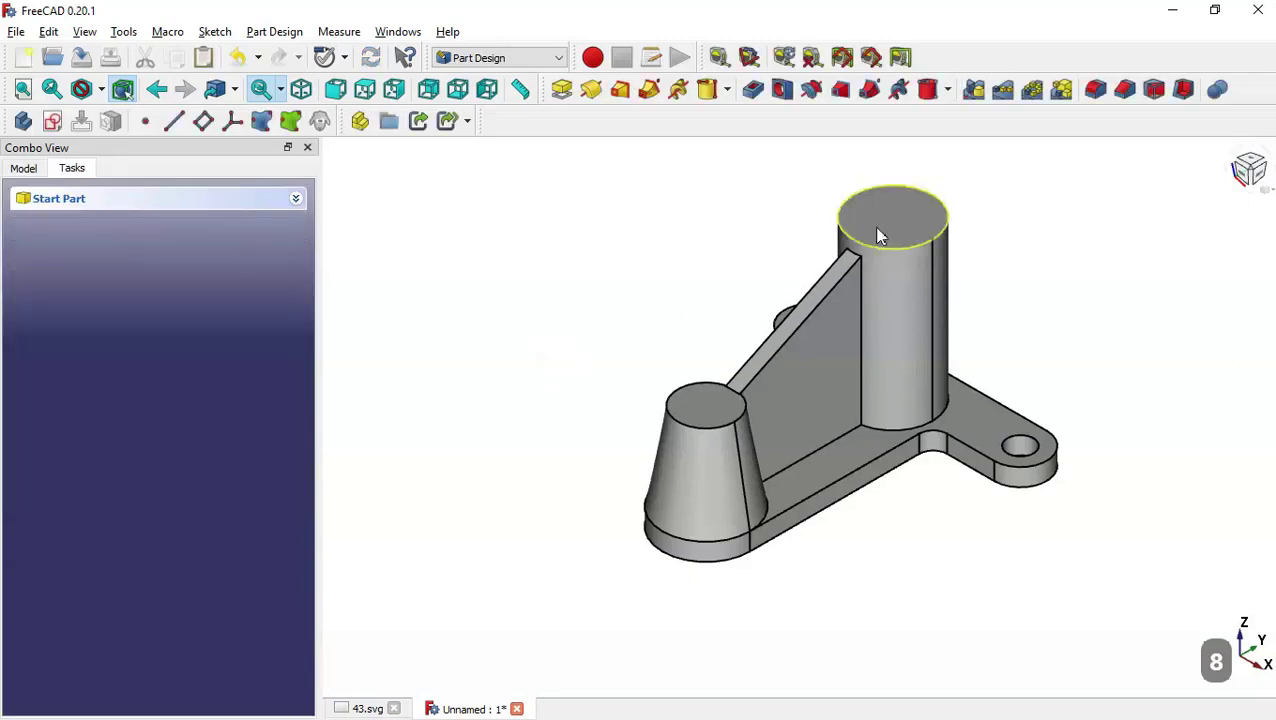
# - Start a sketch on the cylinder's top face referencing its top edge and the lower bore arc
pyautogui.click(910, 228)
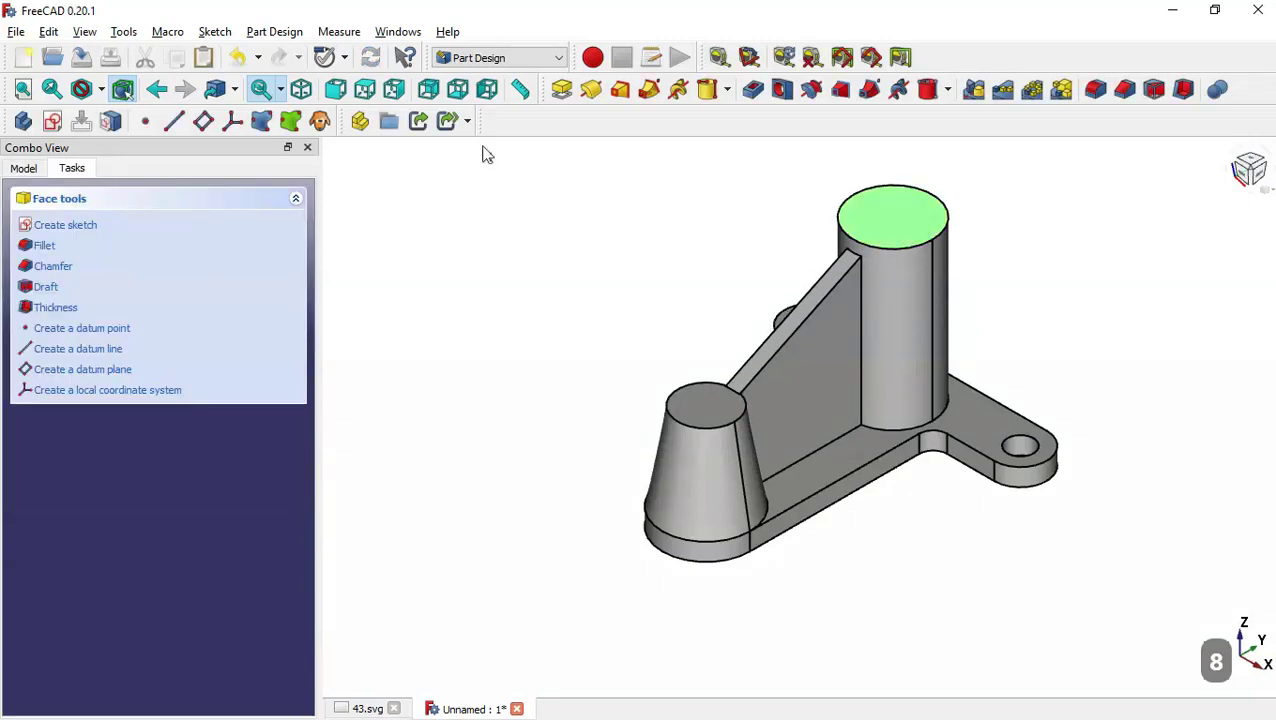
pyautogui.click(54, 122)
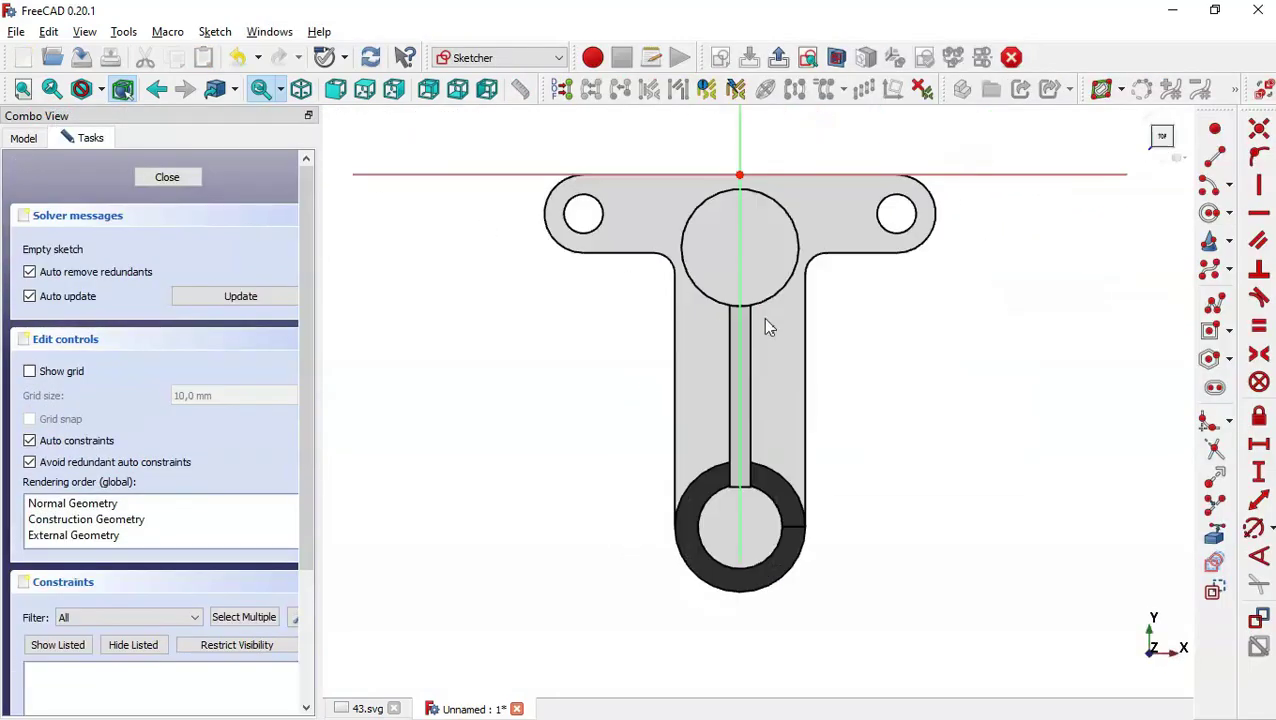
pyautogui.click(1218, 537)
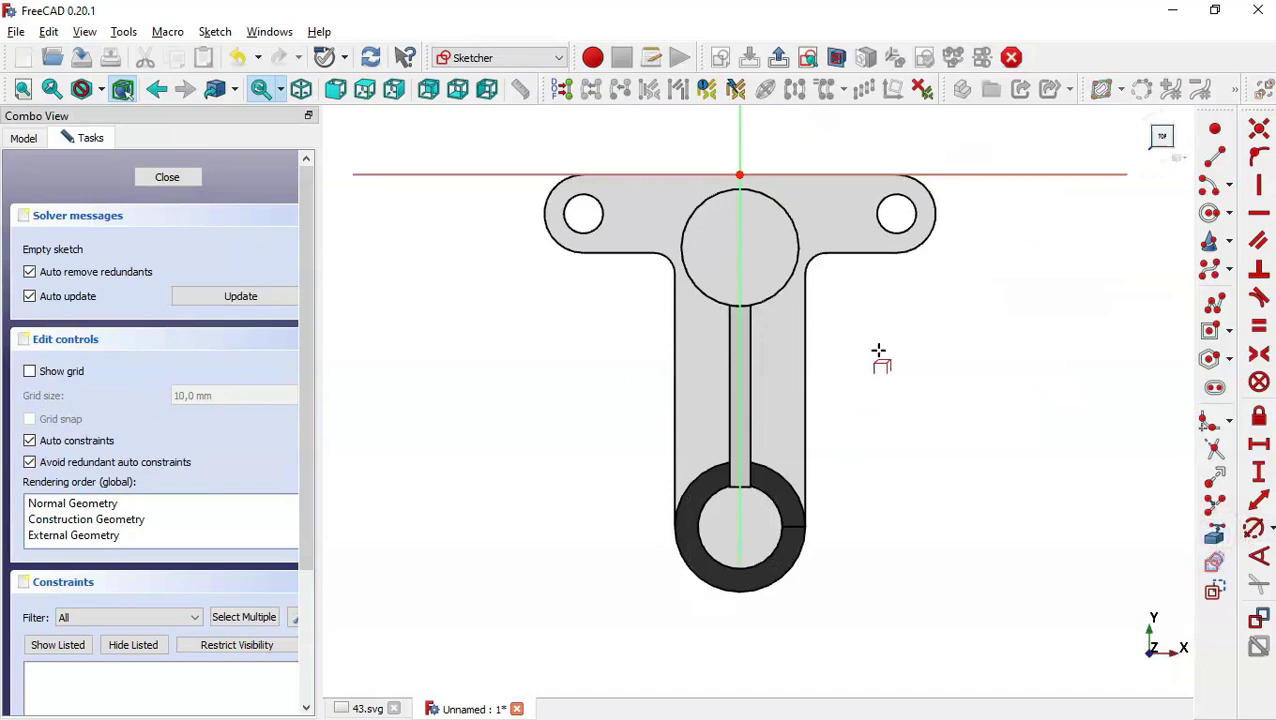
pyautogui.click(777, 287)
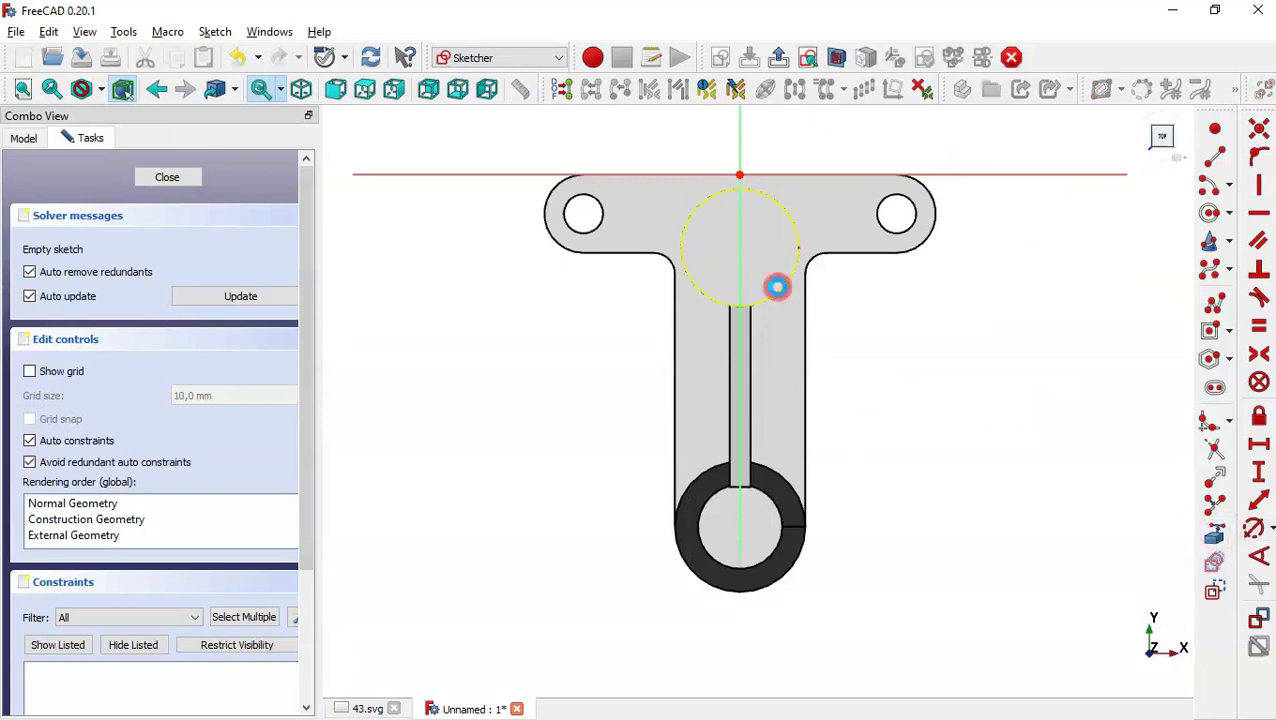
pyautogui.click(793, 487)
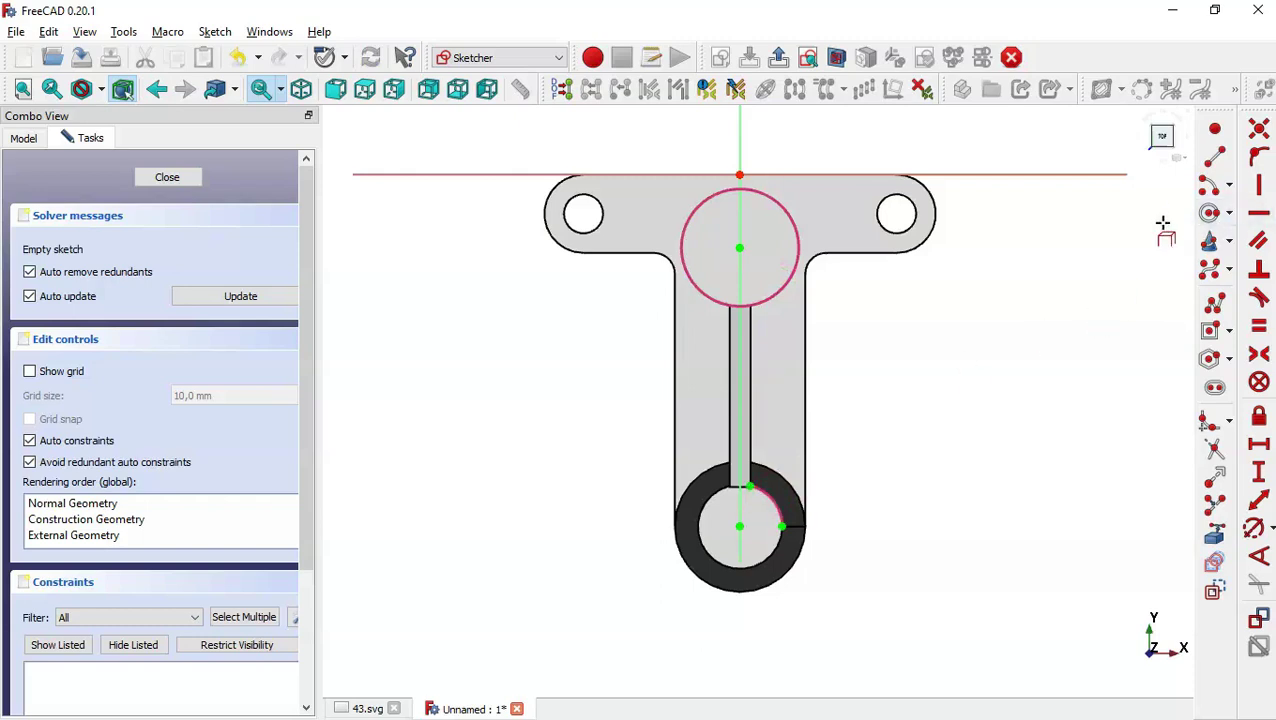
# - Draw circles centred on the cylinder and on the lower bore
pyautogui.click(1211, 222)
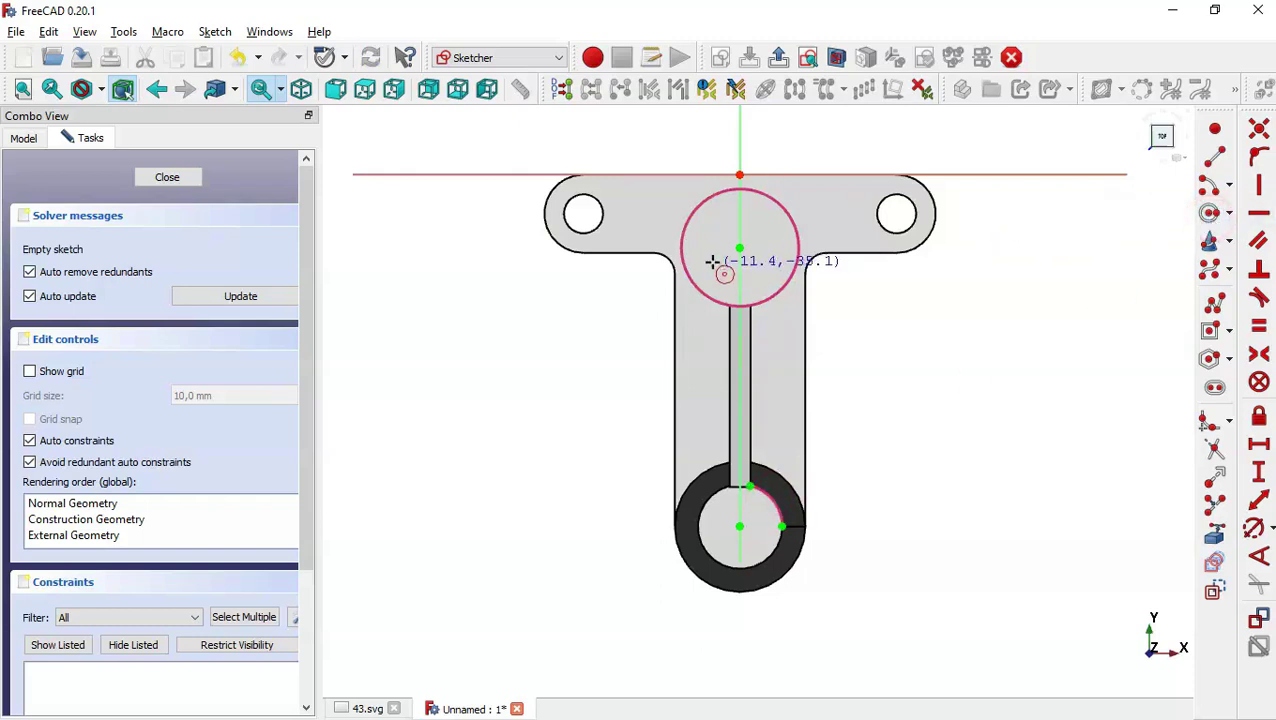
pyautogui.click(739, 247)
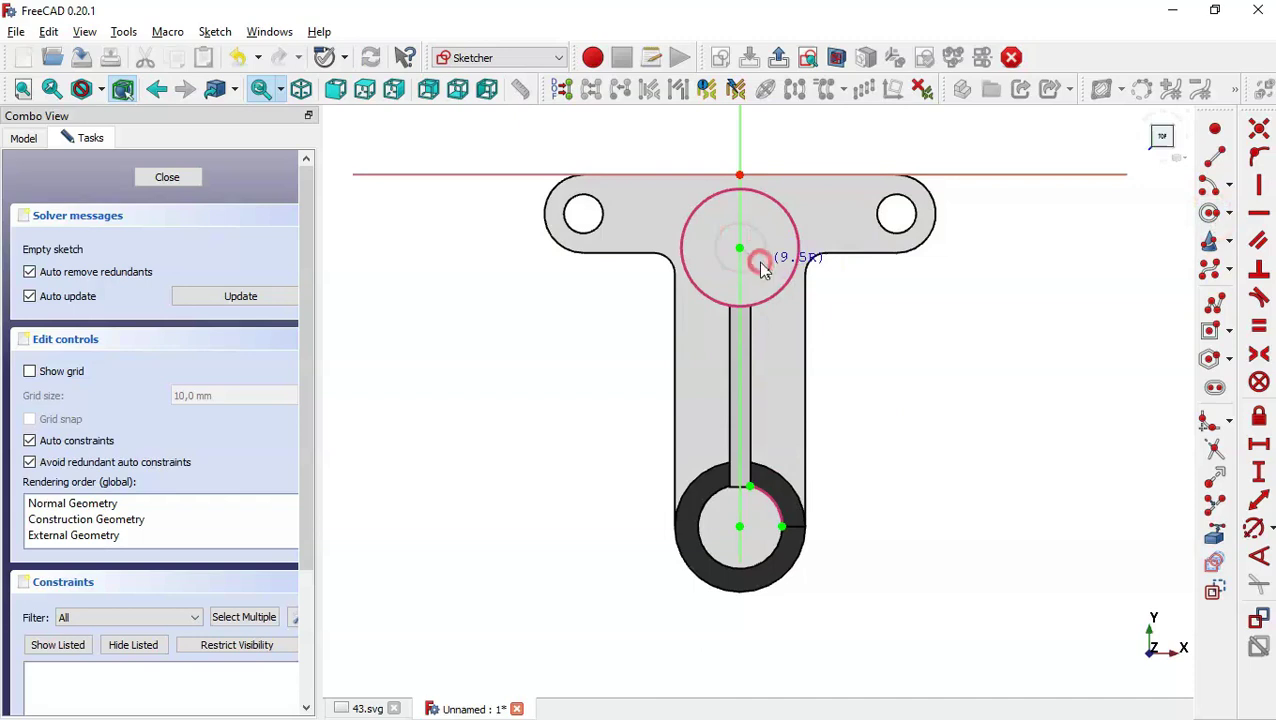
pyautogui.click(797, 259)
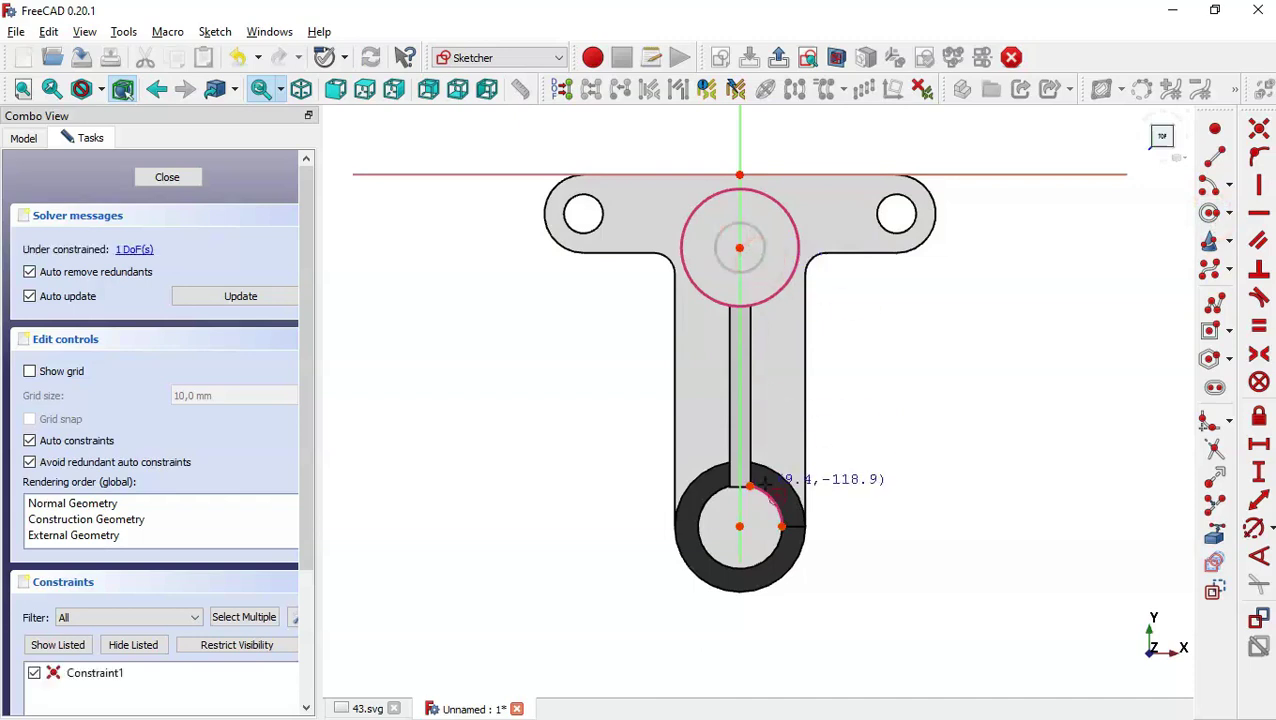
pyautogui.click(759, 530)
pyautogui.click(779, 526)
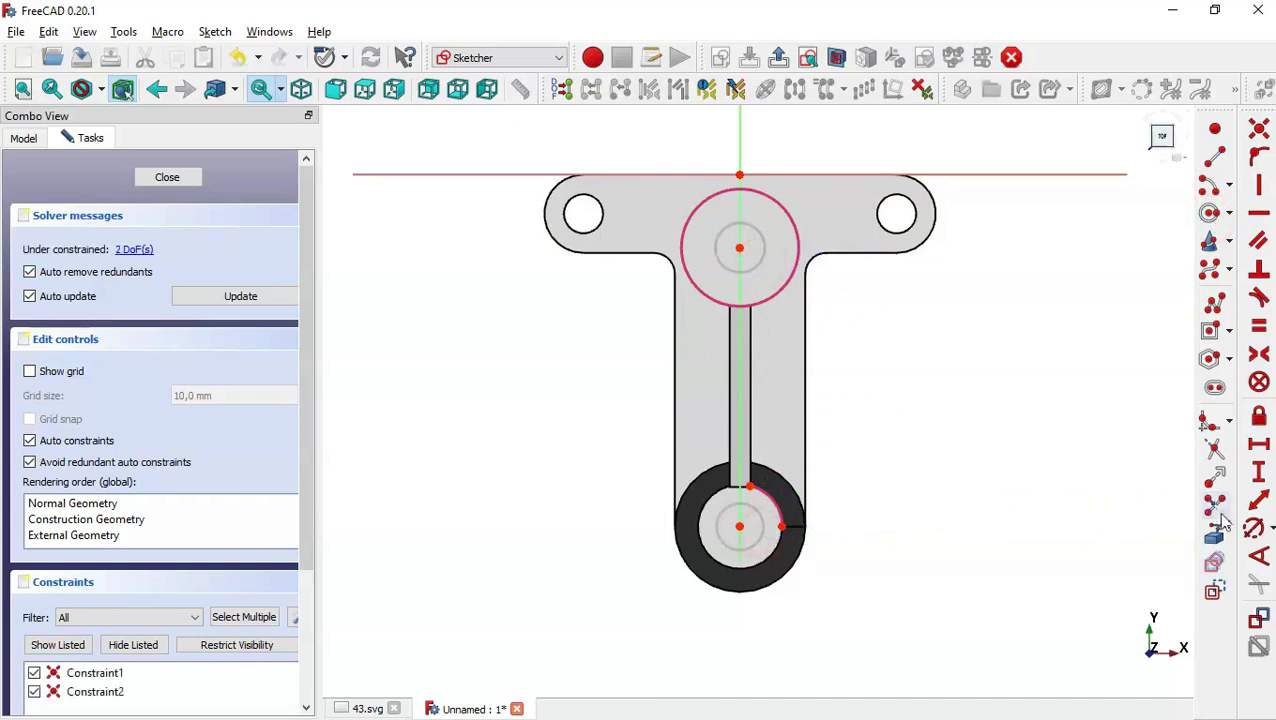
pyautogui.click(1252, 527)
pyautogui.press('Escape')
# - Look up the bore diameters on the 43.svg drawing
pyautogui.click(366, 709)
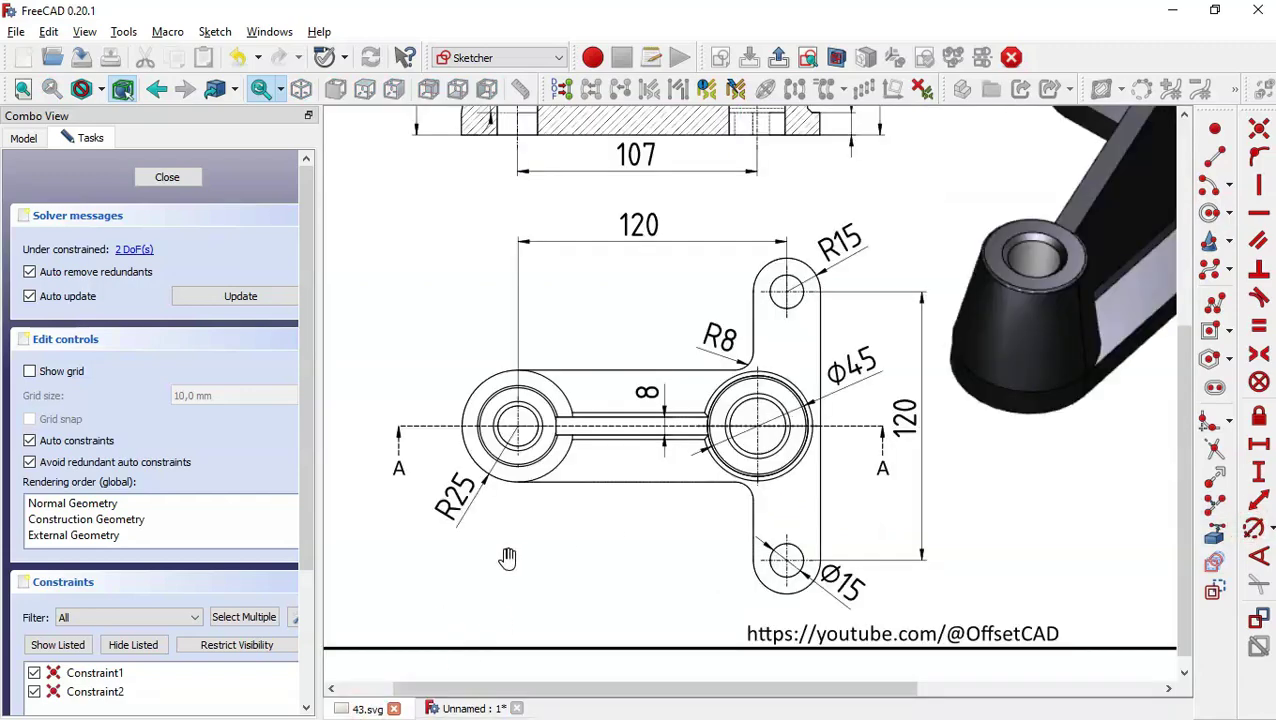
pyautogui.scroll(4, 648, 302)
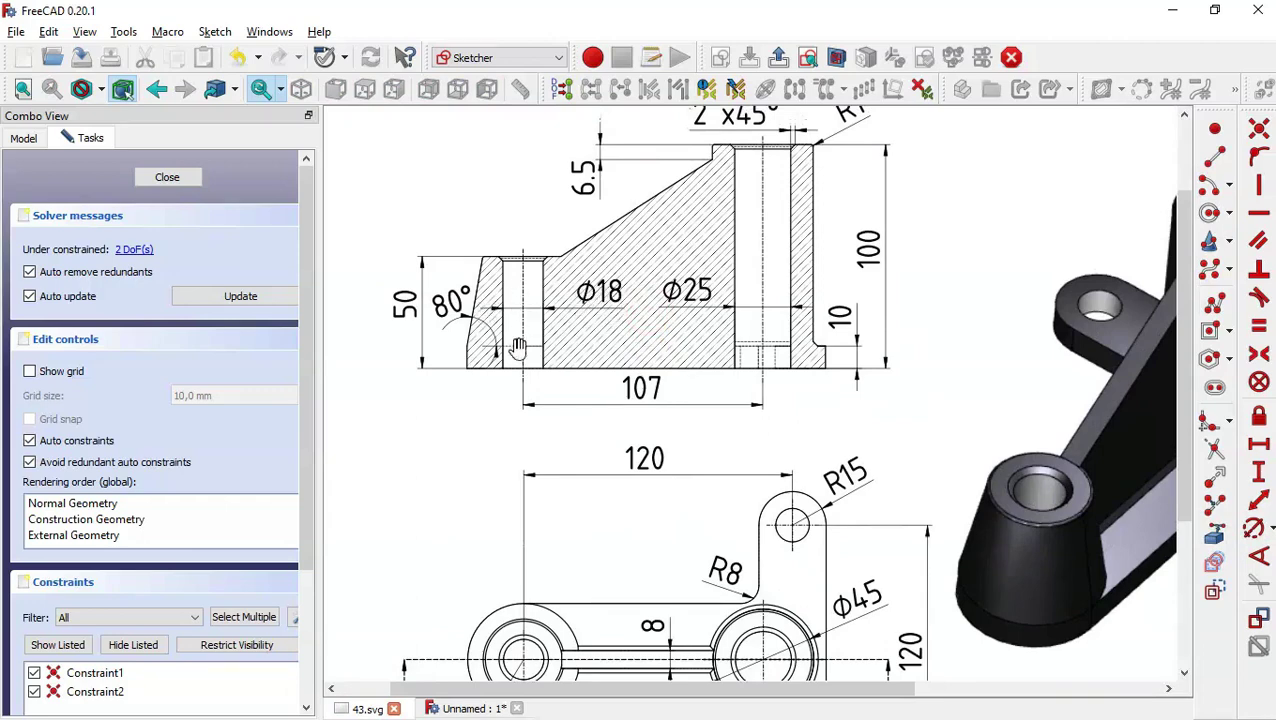
pyautogui.scroll(3, 706, 365)
pyautogui.hscroll(2, 706, 365)
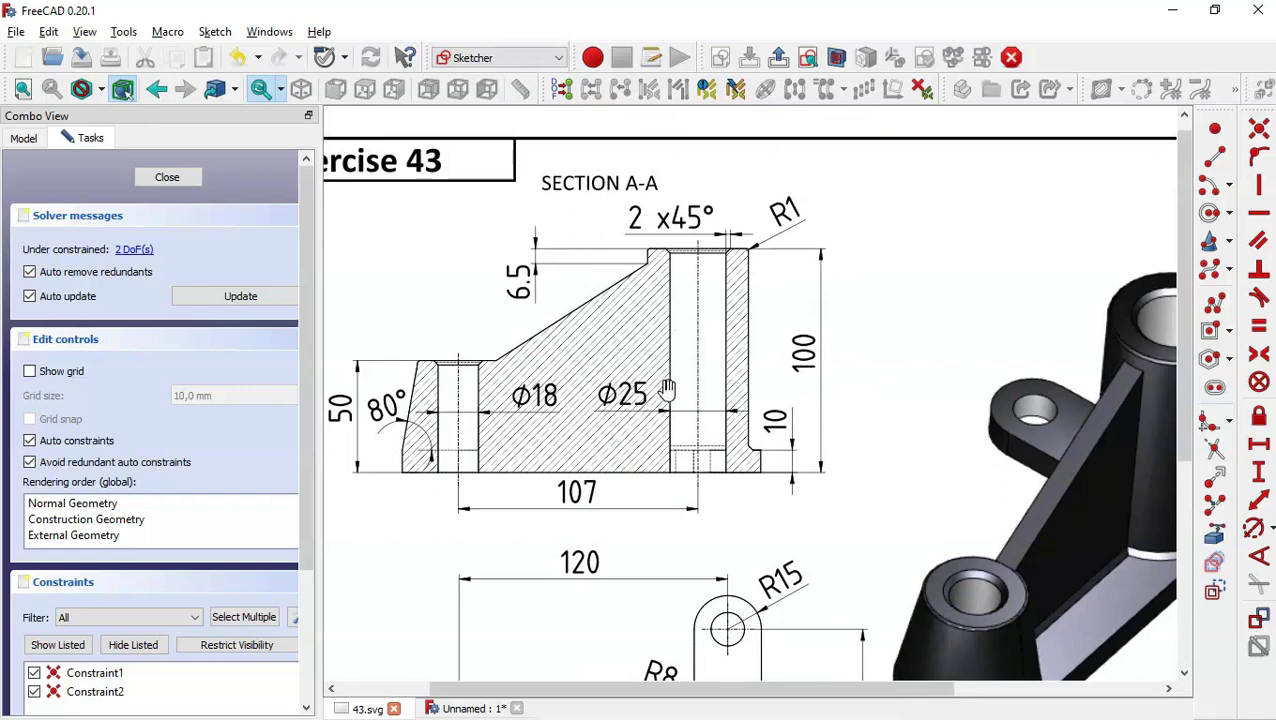
pyautogui.click(476, 709)
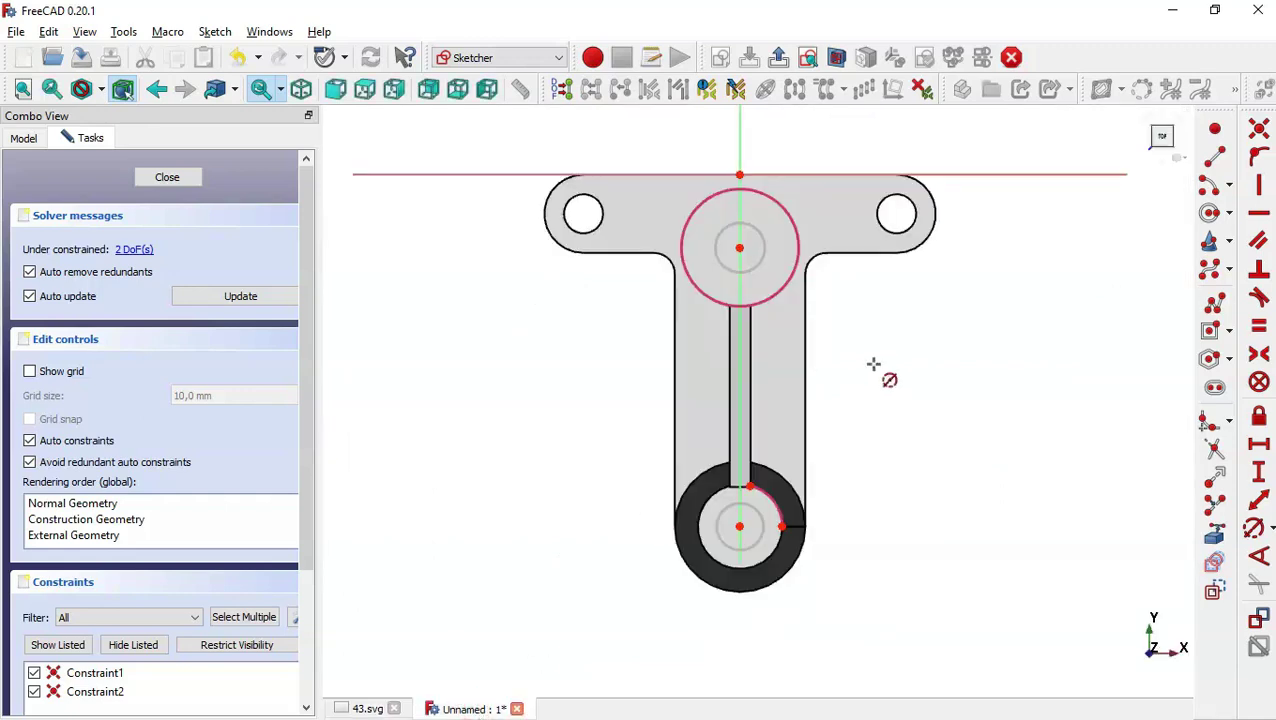
# - Dimension the circles to Ø25 mm and Ø18 mm and close the sketch
pyautogui.click(764, 254)
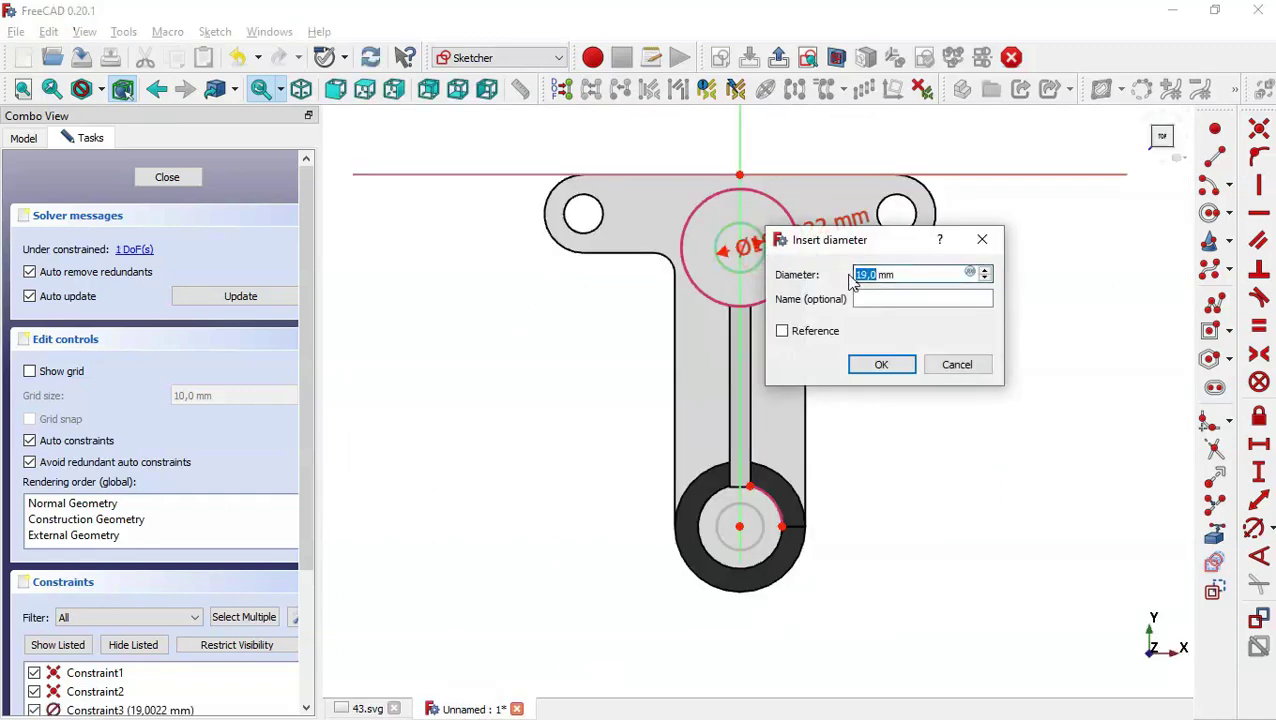
pyautogui.write('25')
pyautogui.press('Return')
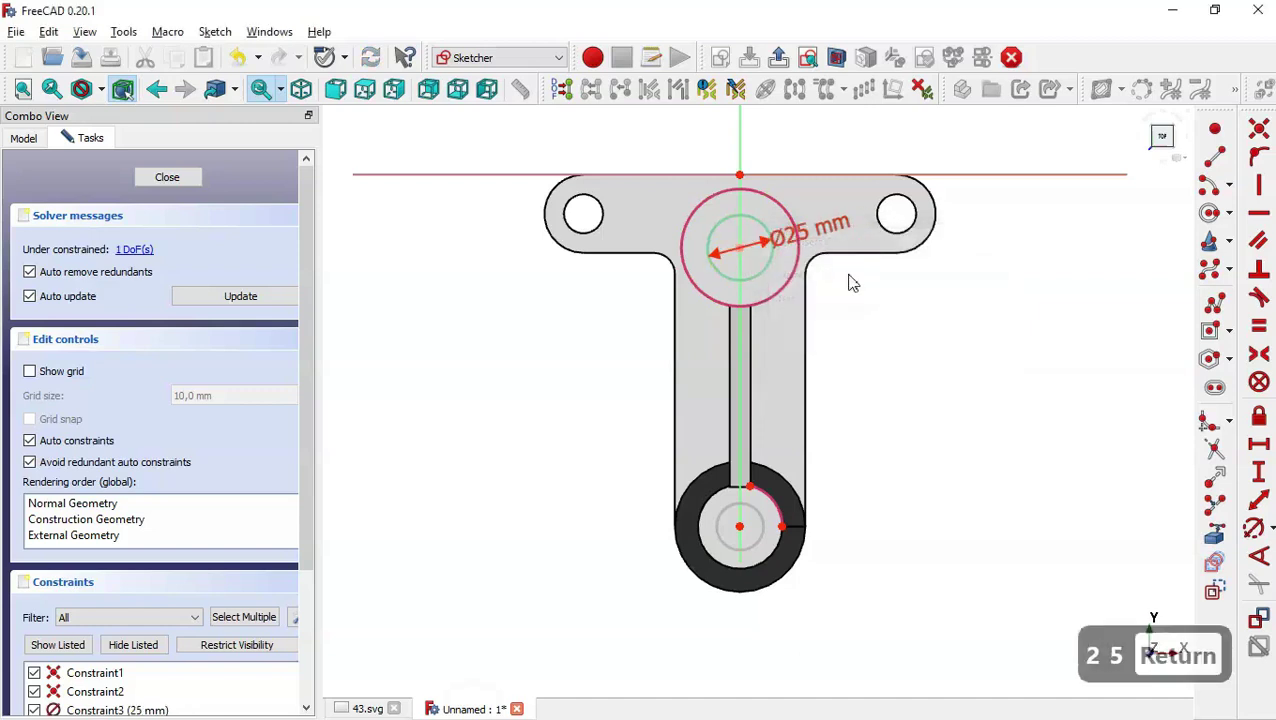
pyautogui.click(762, 524)
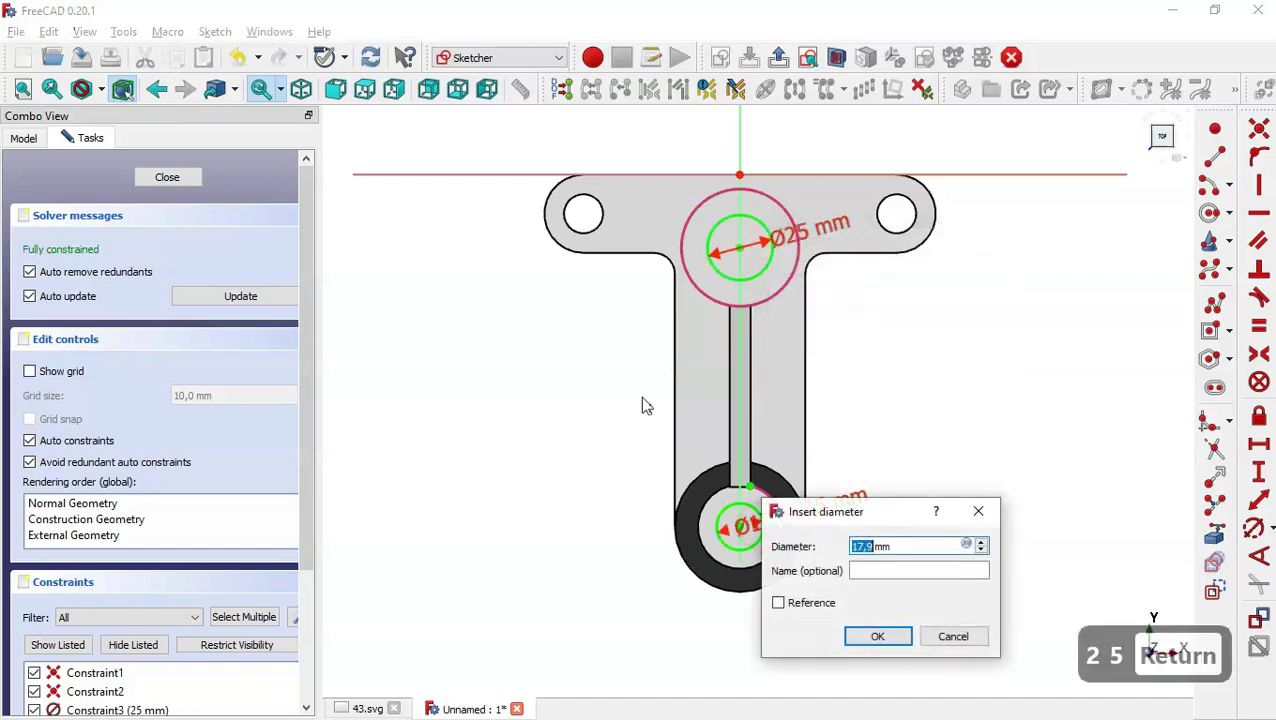
pyautogui.write('18')
pyautogui.press('Return')
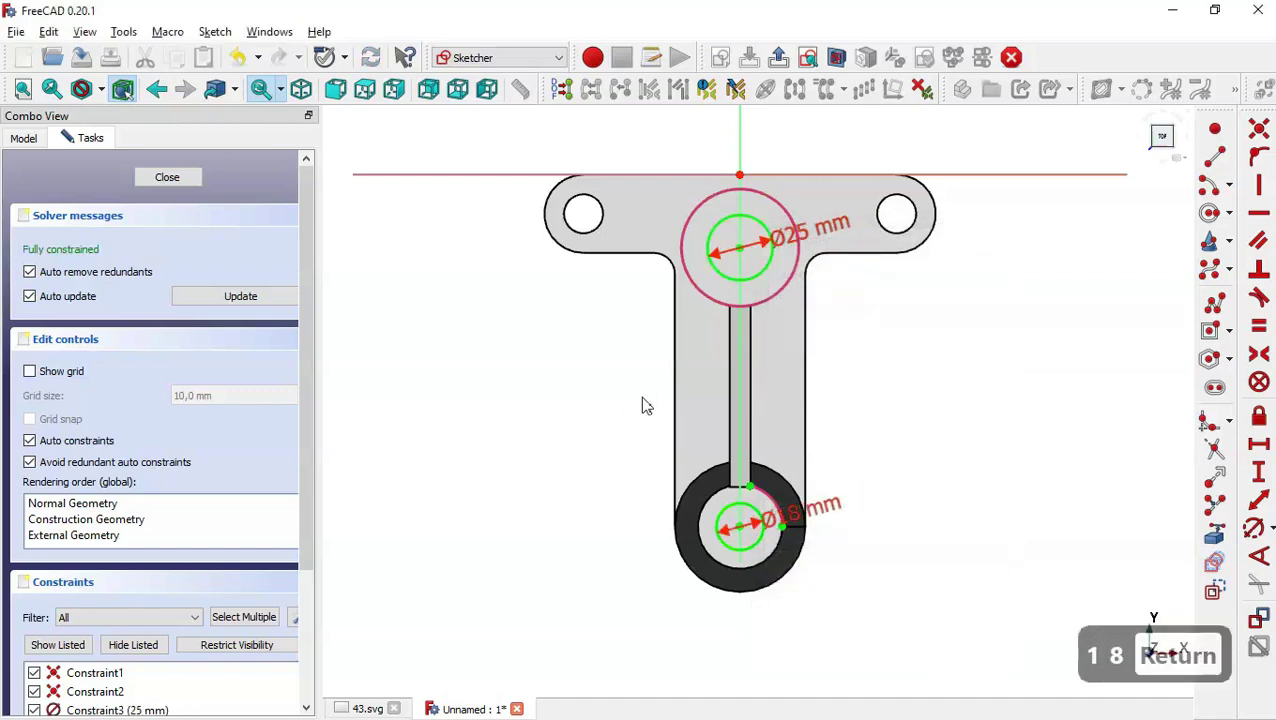
pyautogui.click(779, 58)
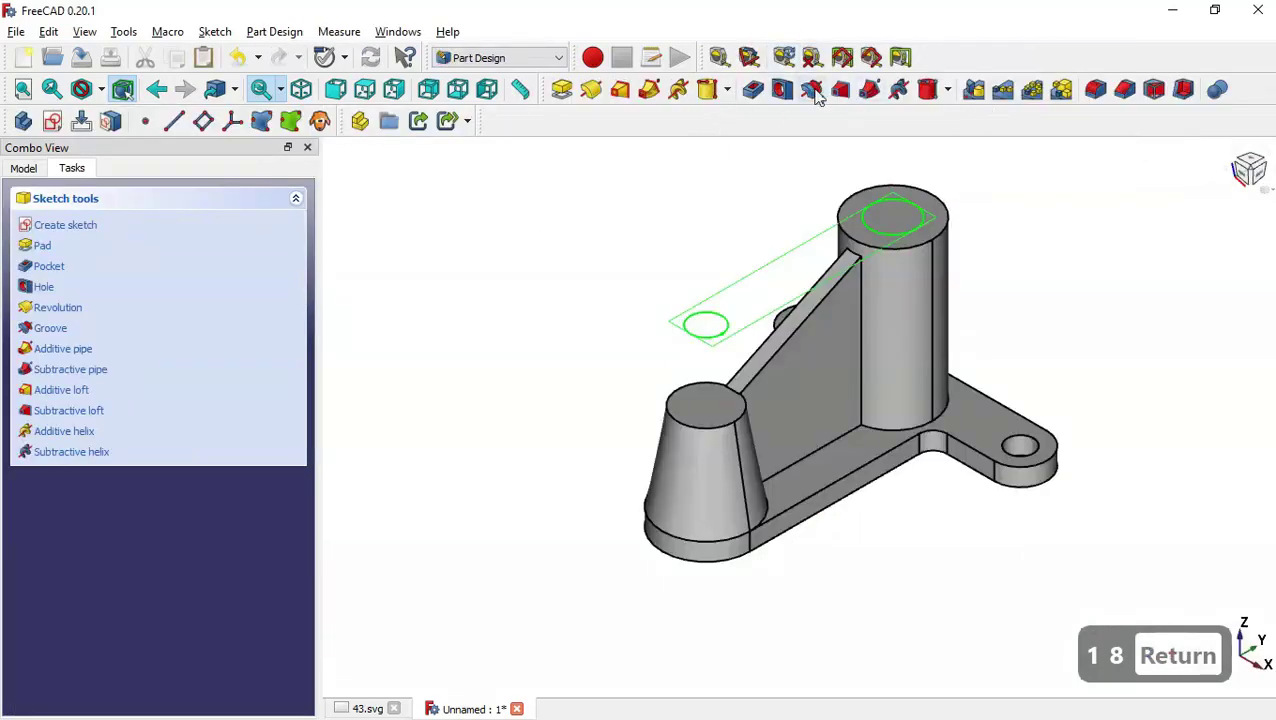
# - Pocket the bore sketch Through all to cut both holes
pyautogui.click(753, 90)
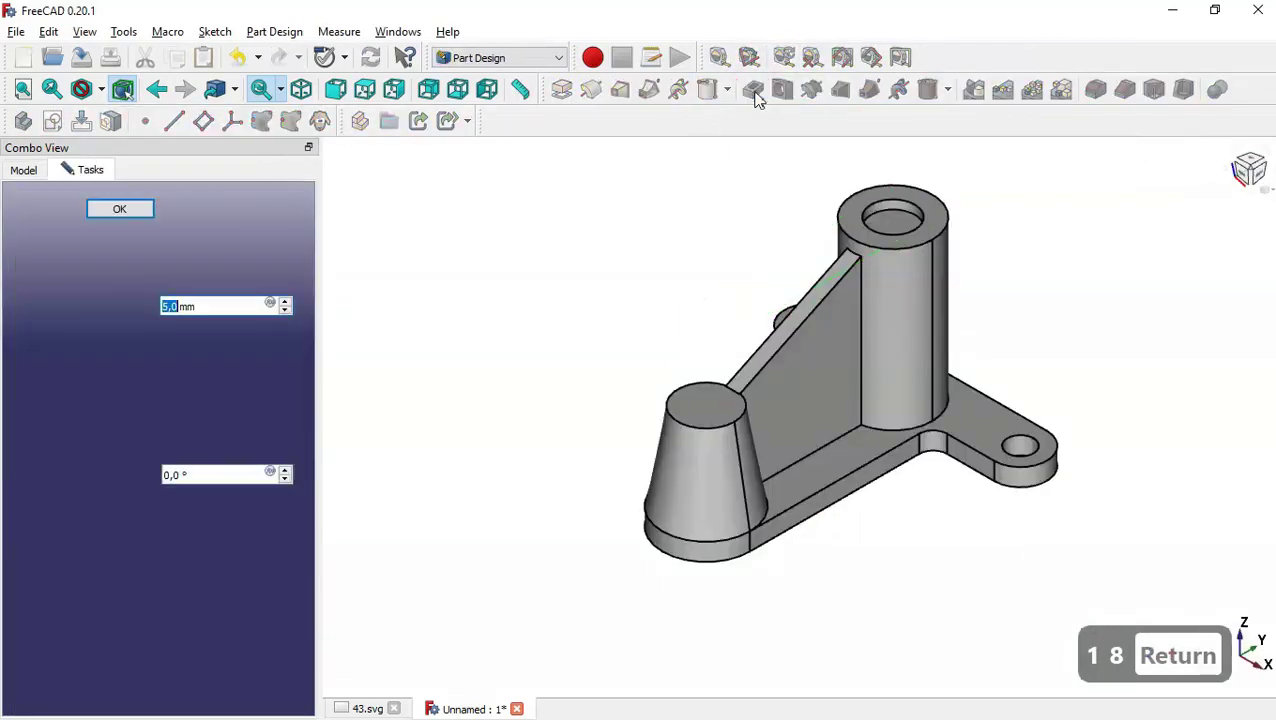
pyautogui.click(245, 280)
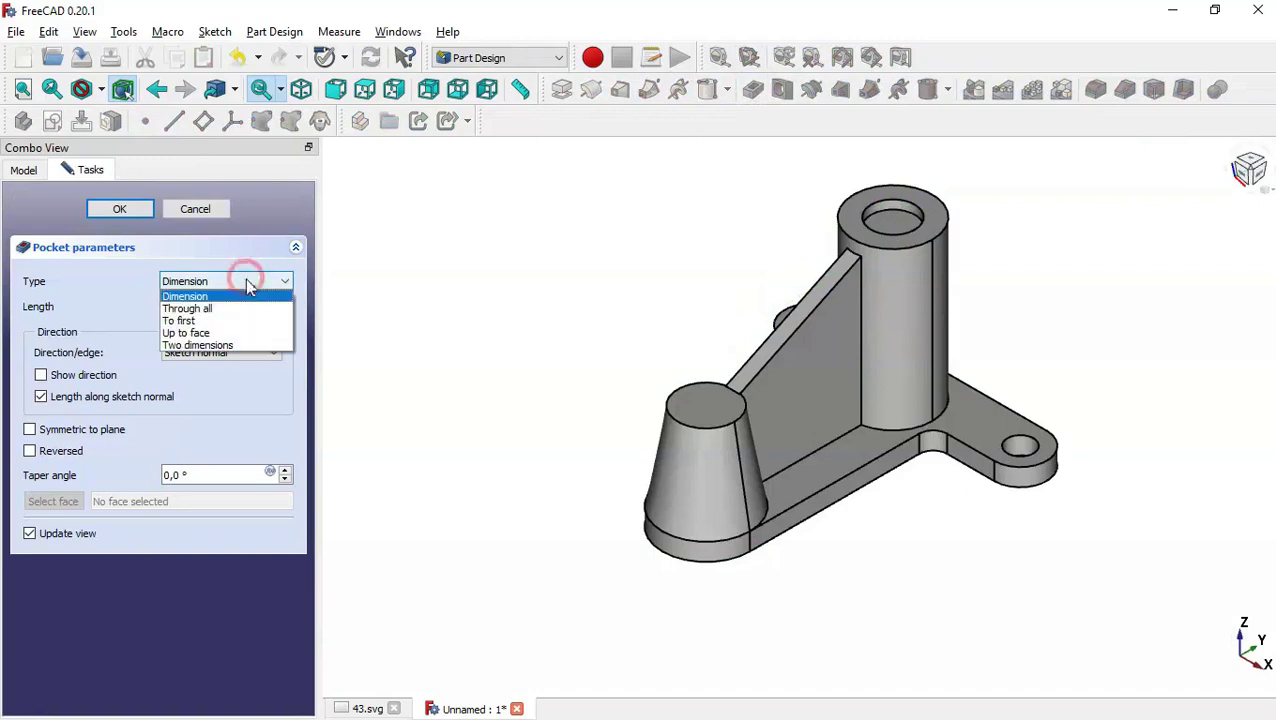
pyautogui.click(262, 308)
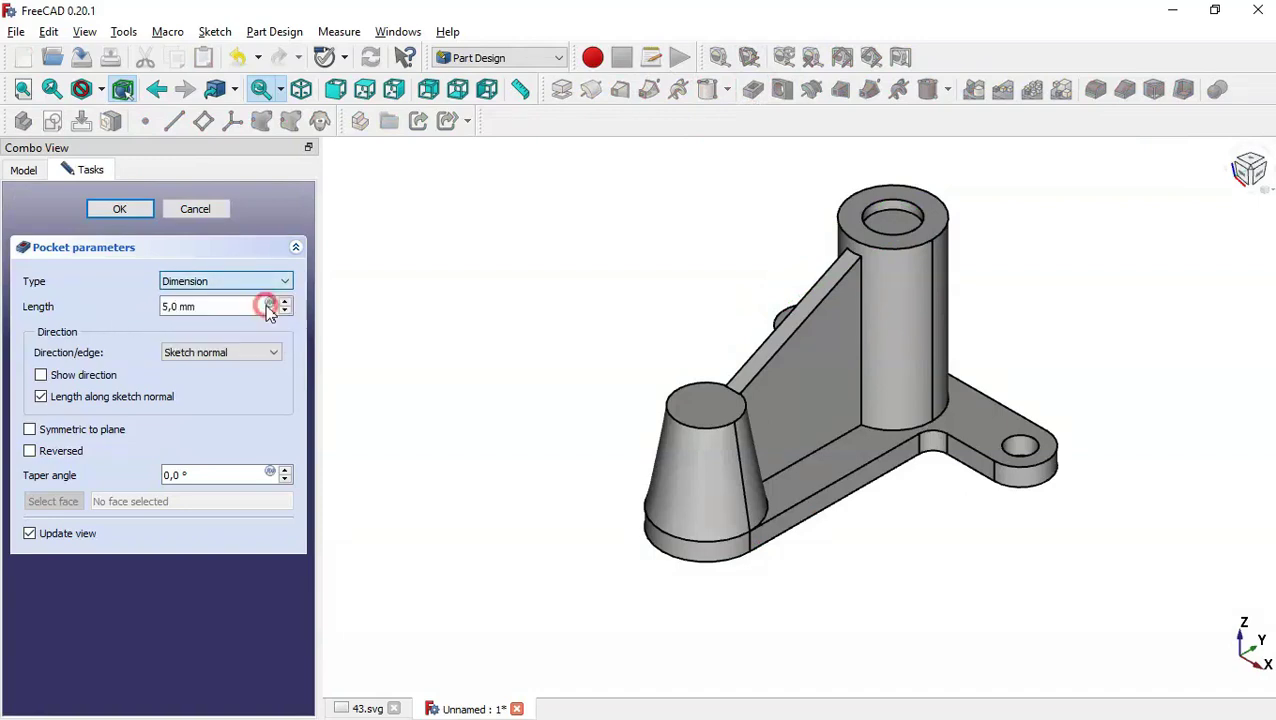
pyautogui.click(115, 210)
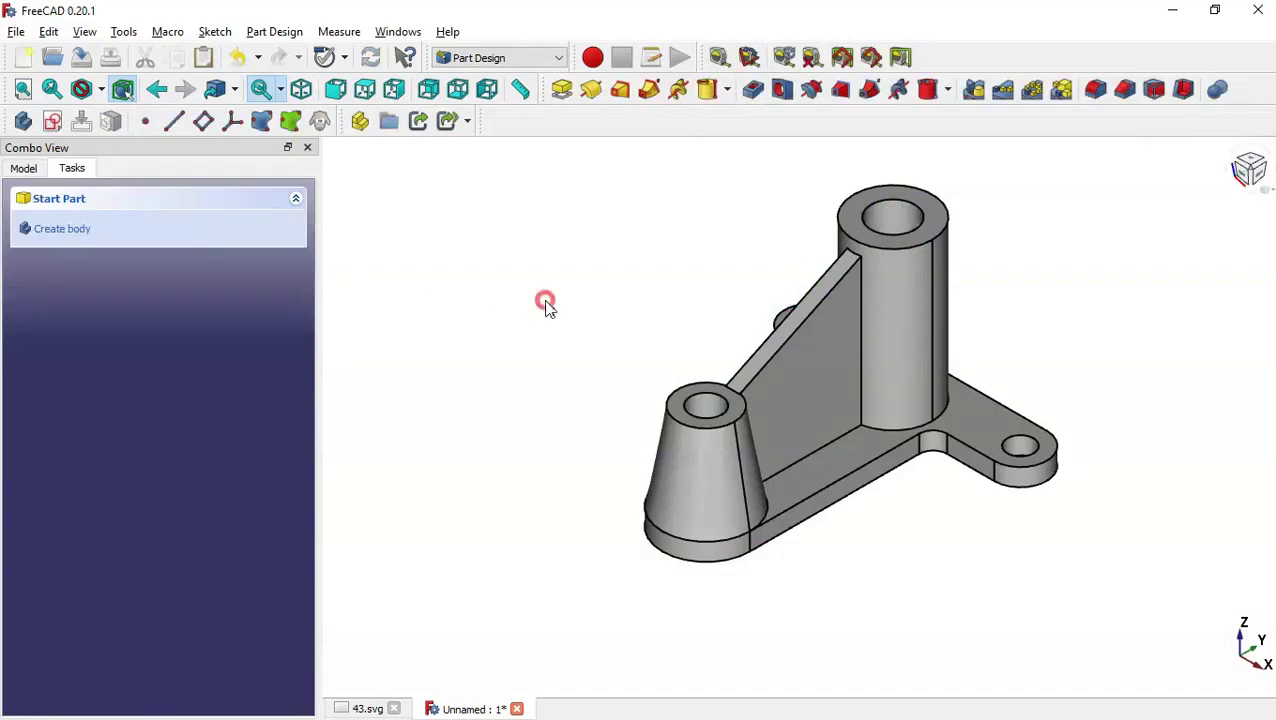
# - Pan the 43.svg drawing to view section A-A and the part render
pyautogui.click(369, 709)
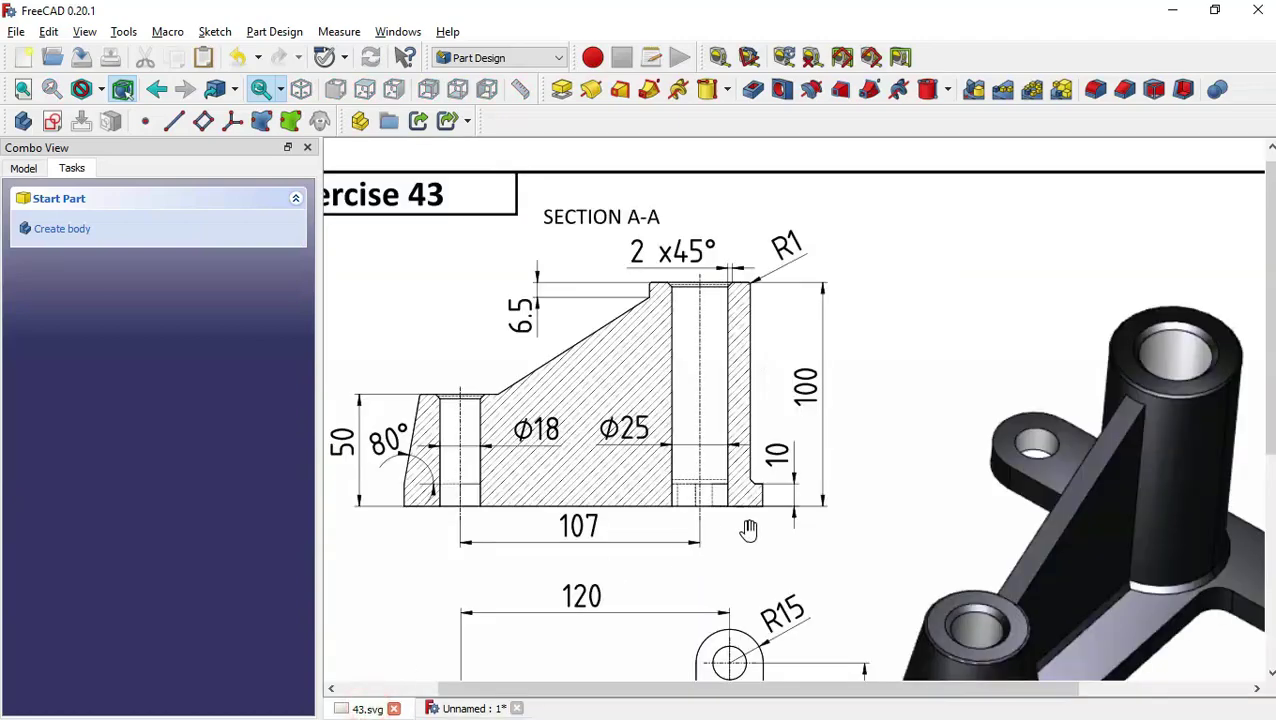
pyautogui.moveTo(854, 427); pyautogui.dragTo(1010, 380)
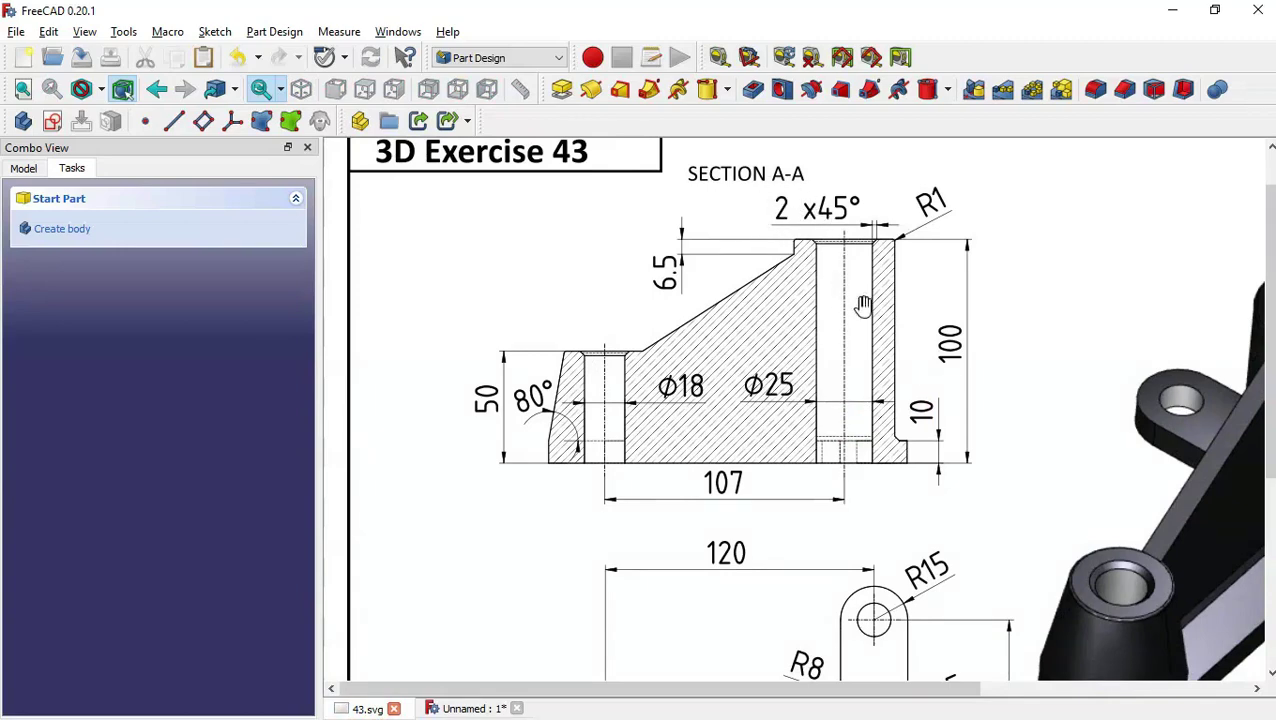
pyautogui.moveTo(946, 360)
pyautogui.mouseDown()
pyautogui.moveTo(590, 326)
pyautogui.moveTo(796, 370)
pyautogui.moveTo(804, 358)
pyautogui.mouseUp()
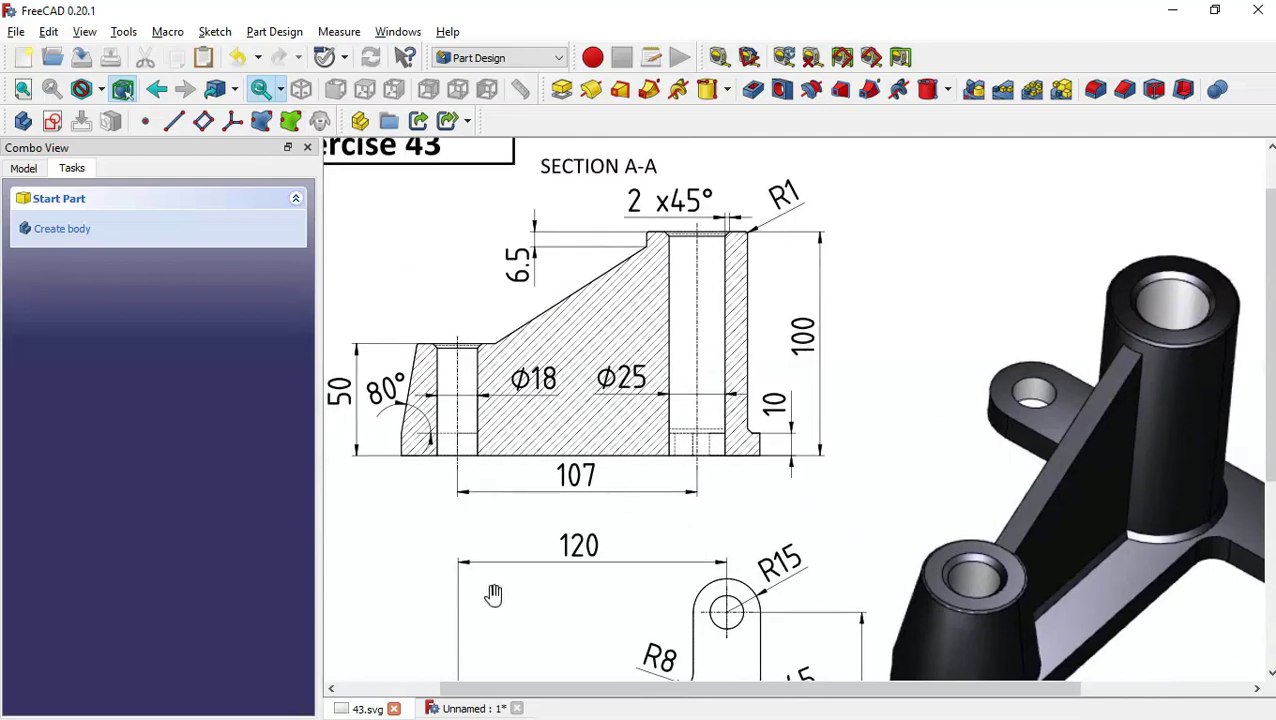
# - Chamfer the top bore edges of the tall boss and the small boss by 2 mm
pyautogui.click(463, 708)
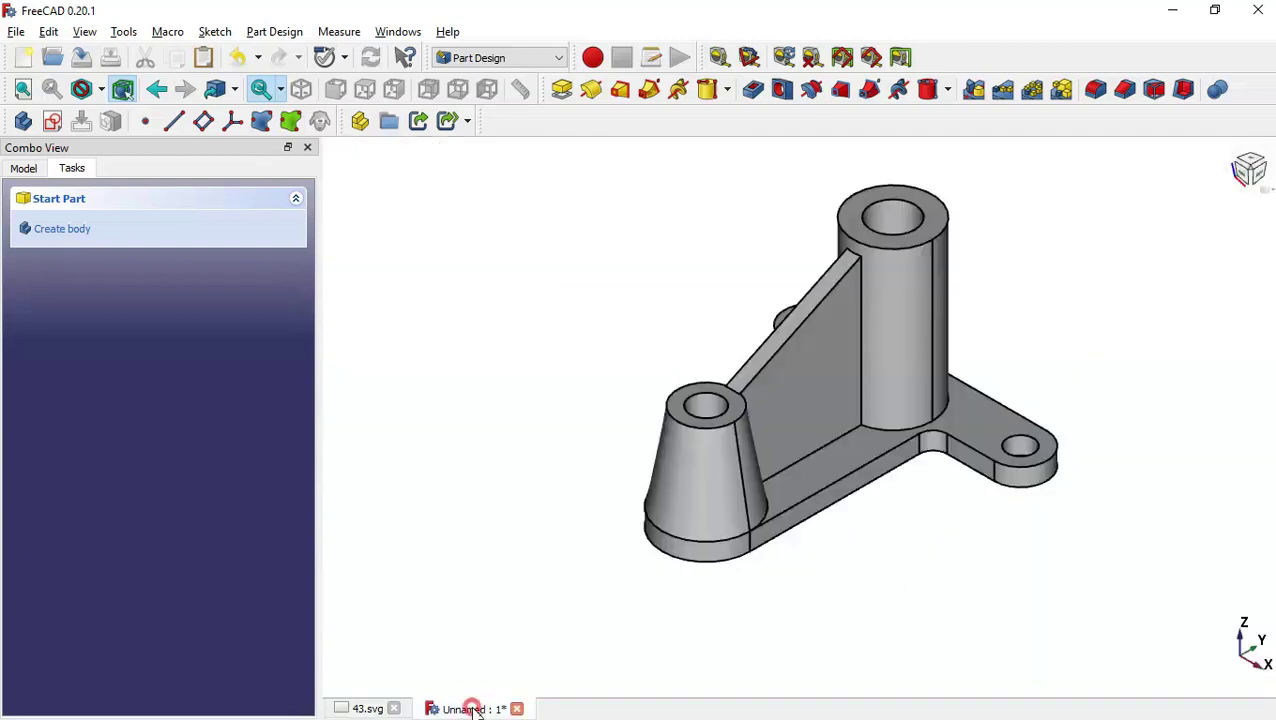
pyautogui.click(908, 201)
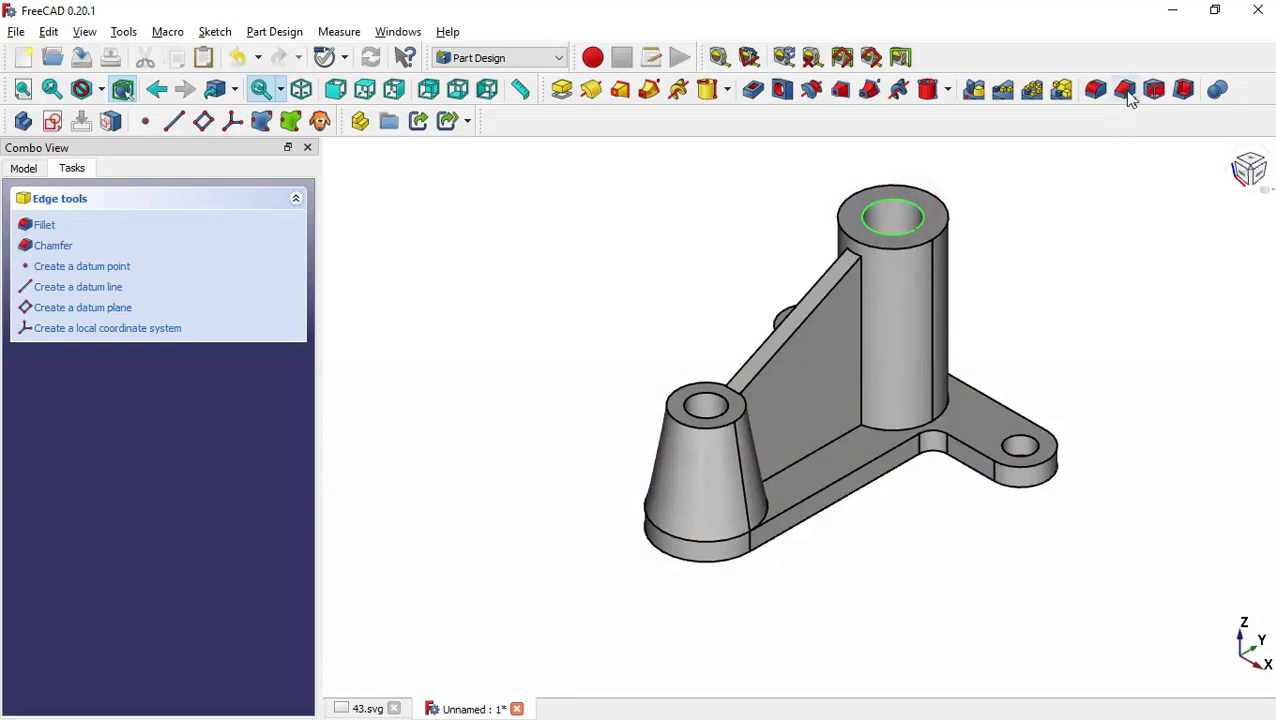
pyautogui.click(1125, 90)
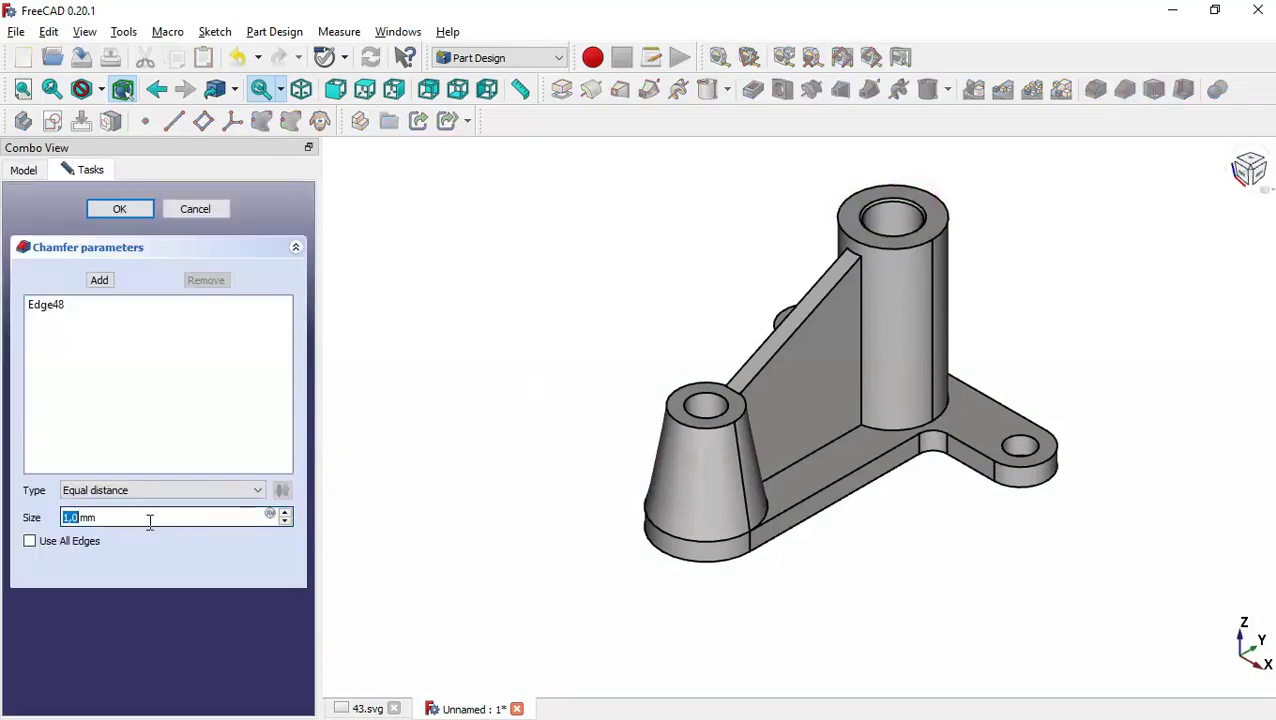
pyautogui.write('2')
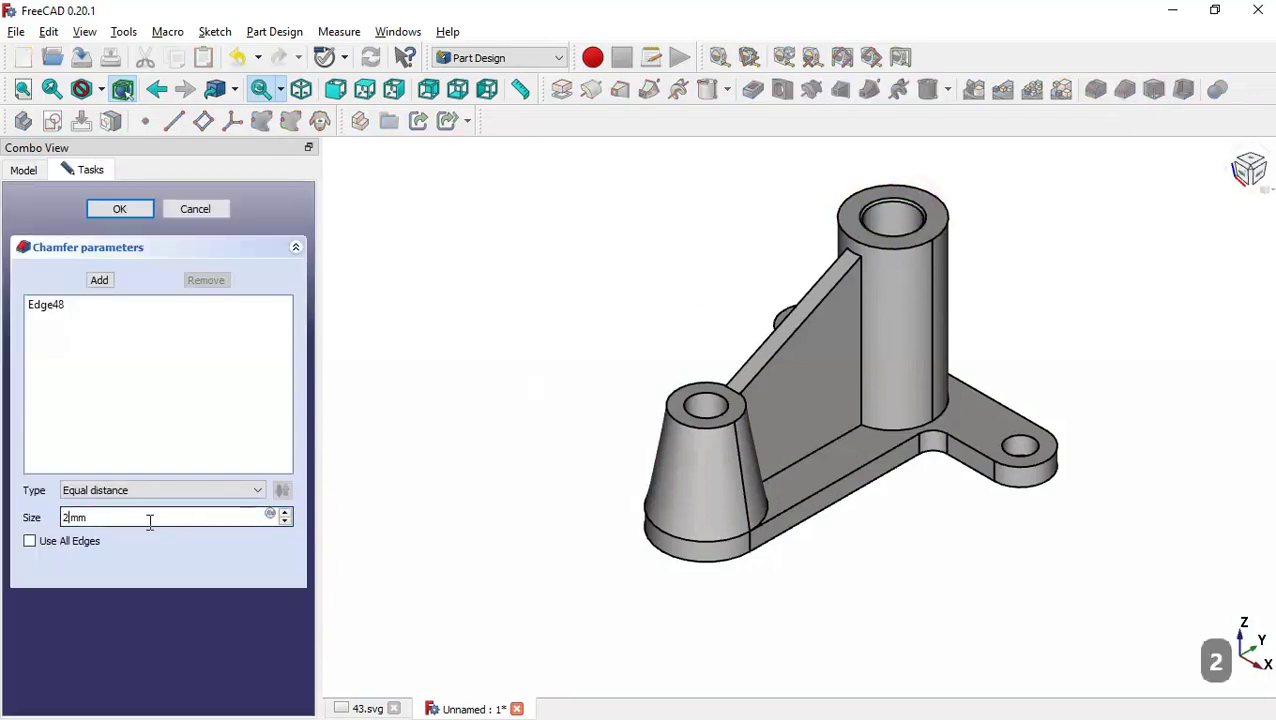
pyautogui.click(101, 281)
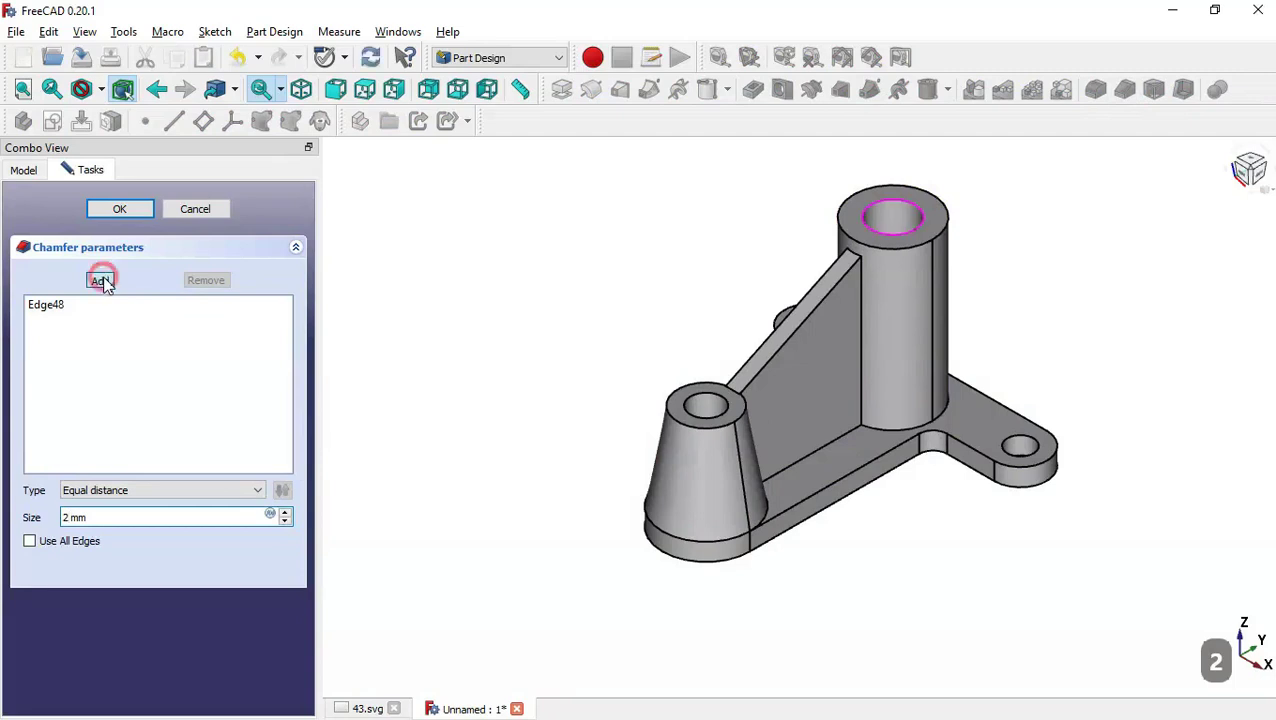
pyautogui.click(707, 398)
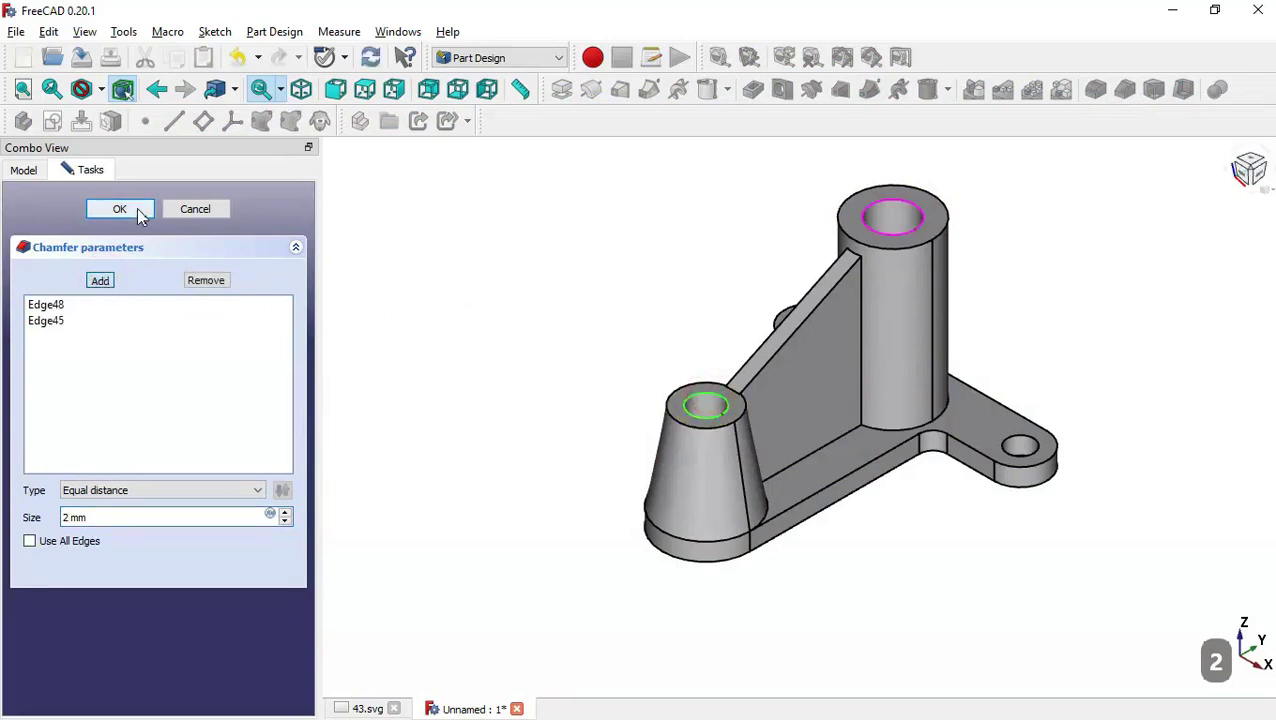
pyautogui.click(137, 208)
pyautogui.click(530, 344)
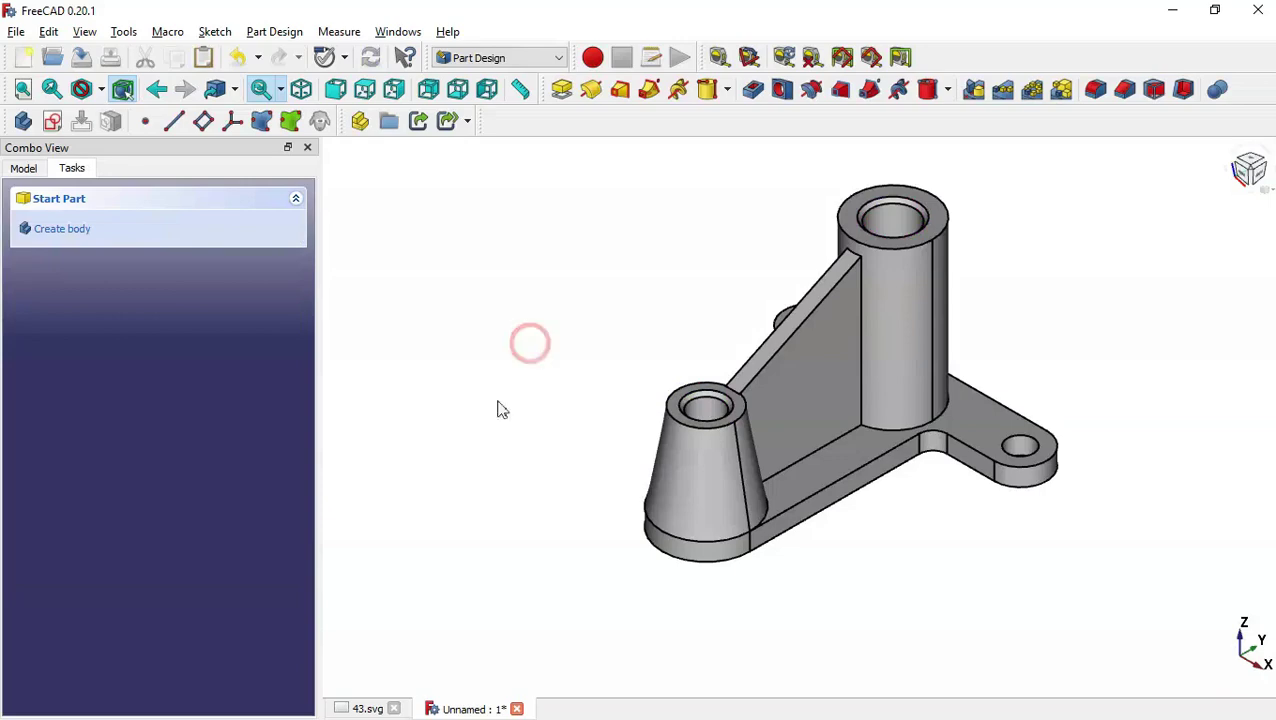
pyautogui.click(365, 709)
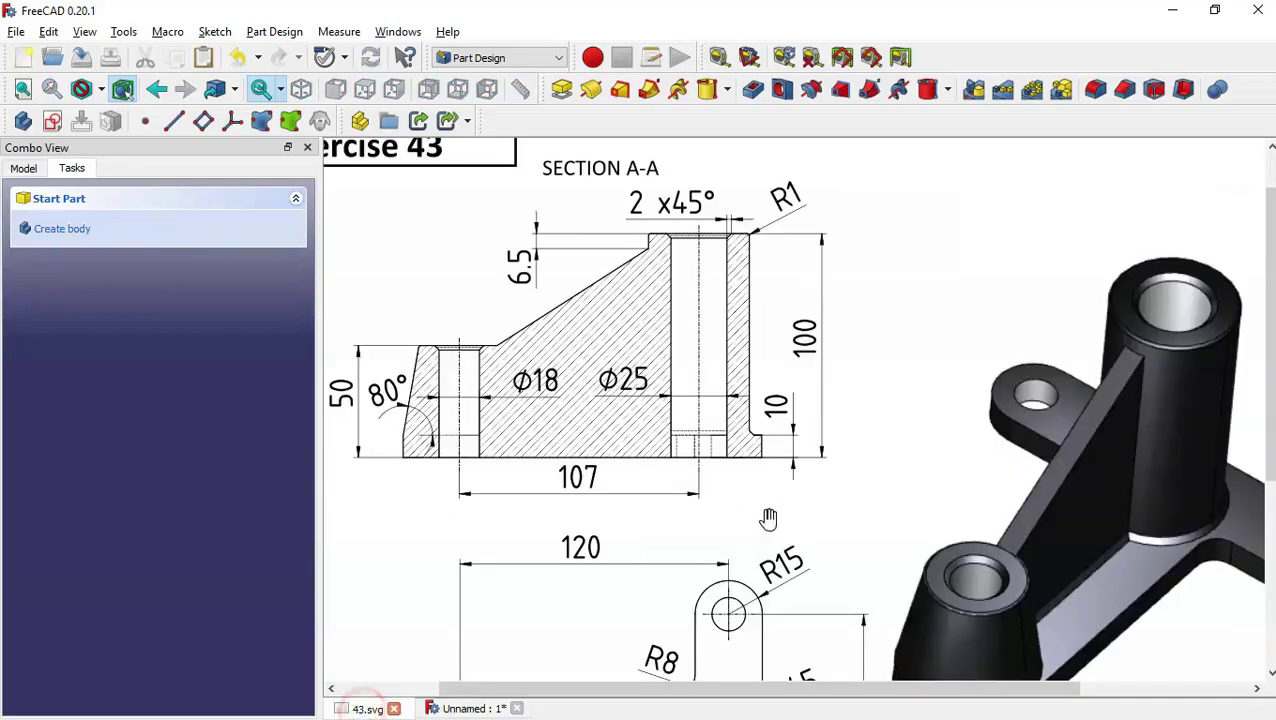
pyautogui.moveTo(800, 484); pyautogui.dragTo(958, 367)
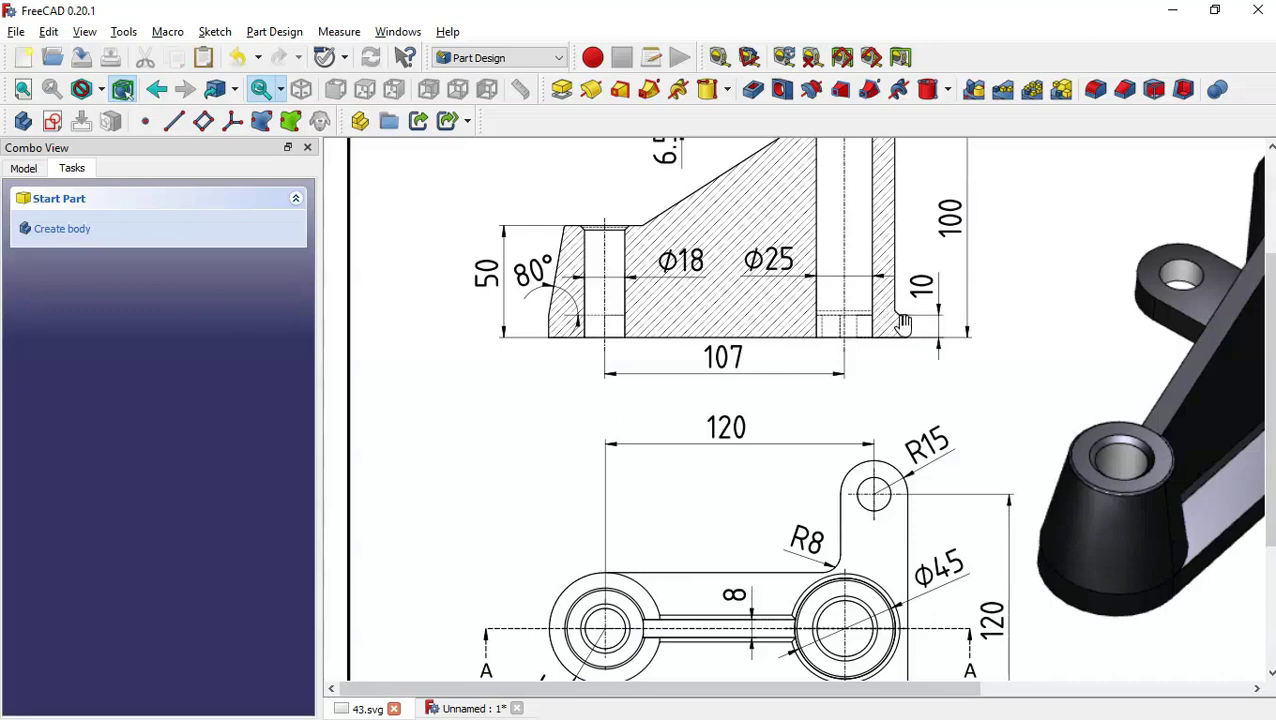
pyautogui.scroll(2, 905, 308)
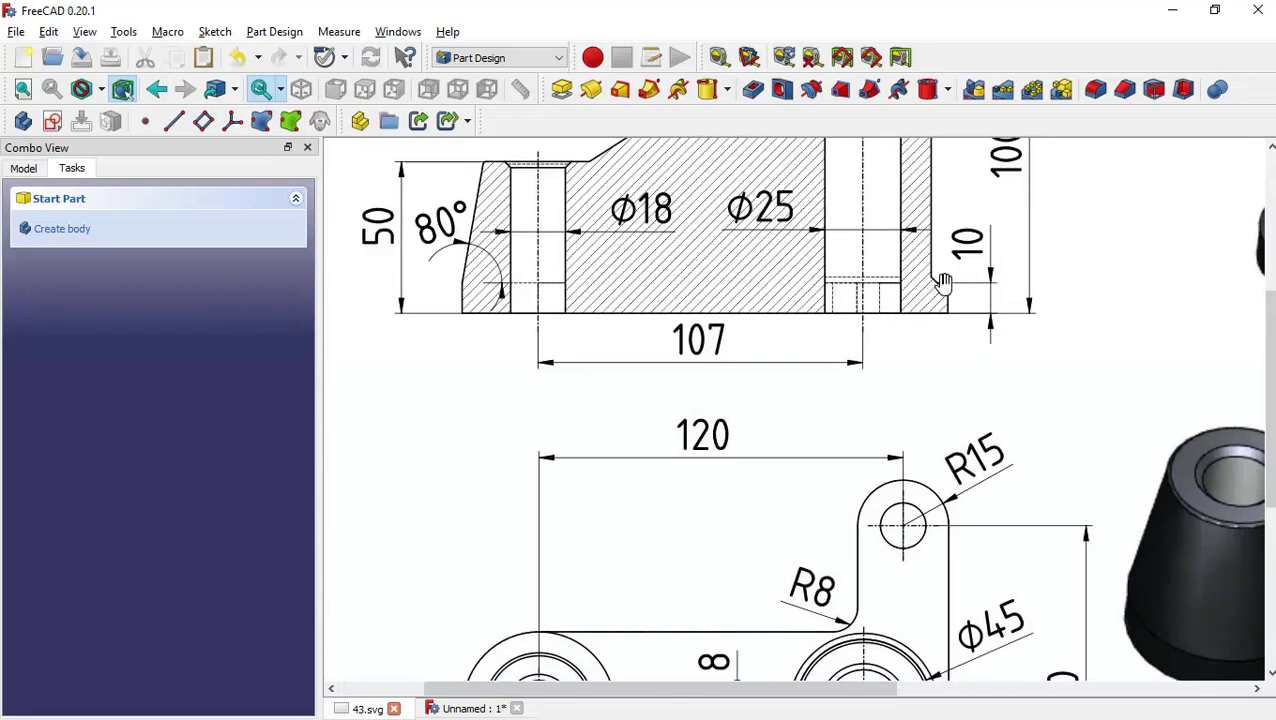
pyautogui.moveTo(962, 404)
pyautogui.mouseDown()
pyautogui.moveTo(513, 330)
pyautogui.moveTo(490, 297)
pyautogui.mouseUp()
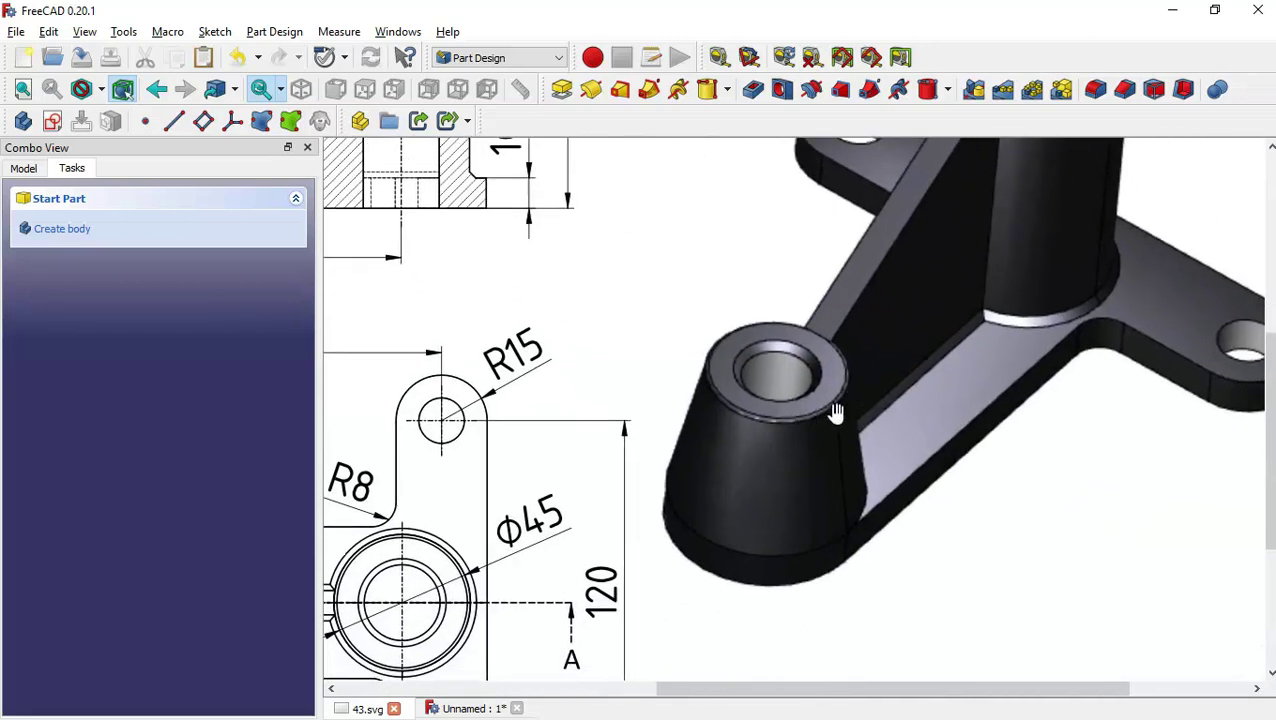
pyautogui.moveTo(533, 407)
pyautogui.mouseDown()
pyautogui.moveTo(906, 211)
pyautogui.moveTo(940, 270)
pyautogui.mouseUp()
pyautogui.scroll(-2, 940, 270)
pyautogui.moveTo(863, 288)
pyautogui.mouseDown()
pyautogui.moveTo(834, 376)
pyautogui.moveTo(852, 402)
pyautogui.mouseUp()
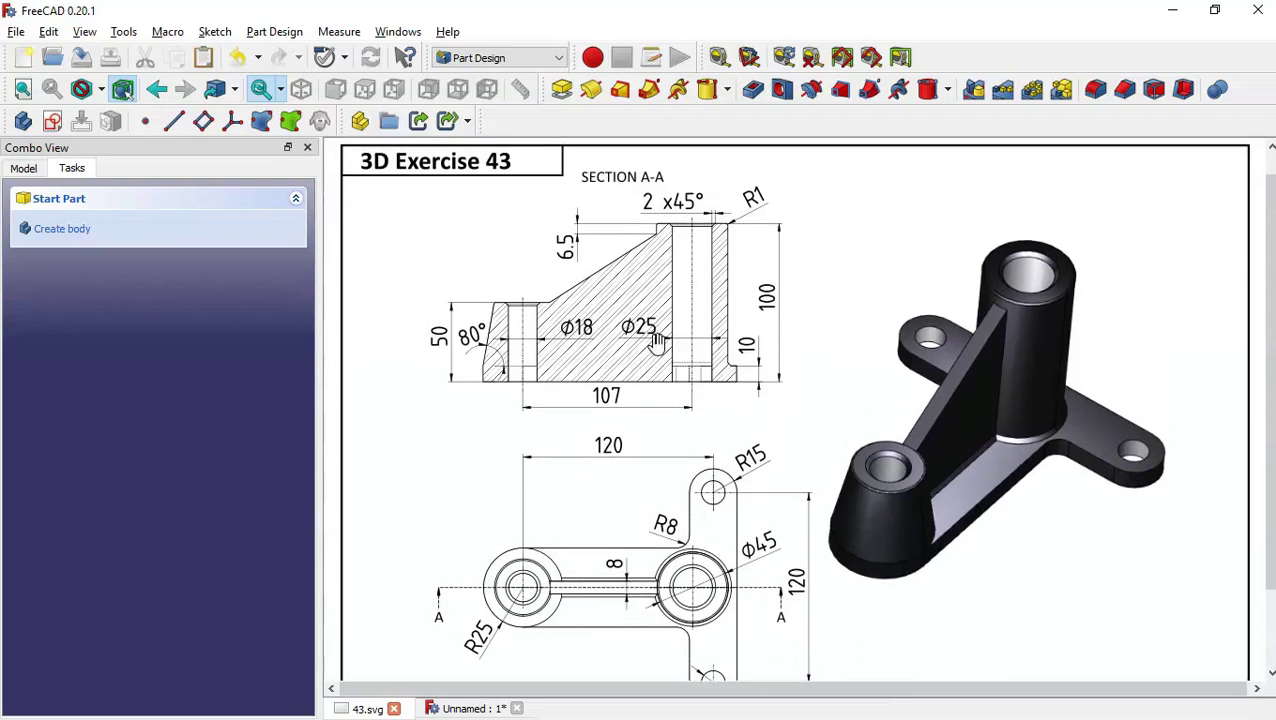
pyautogui.scroll(1, 580, 262)
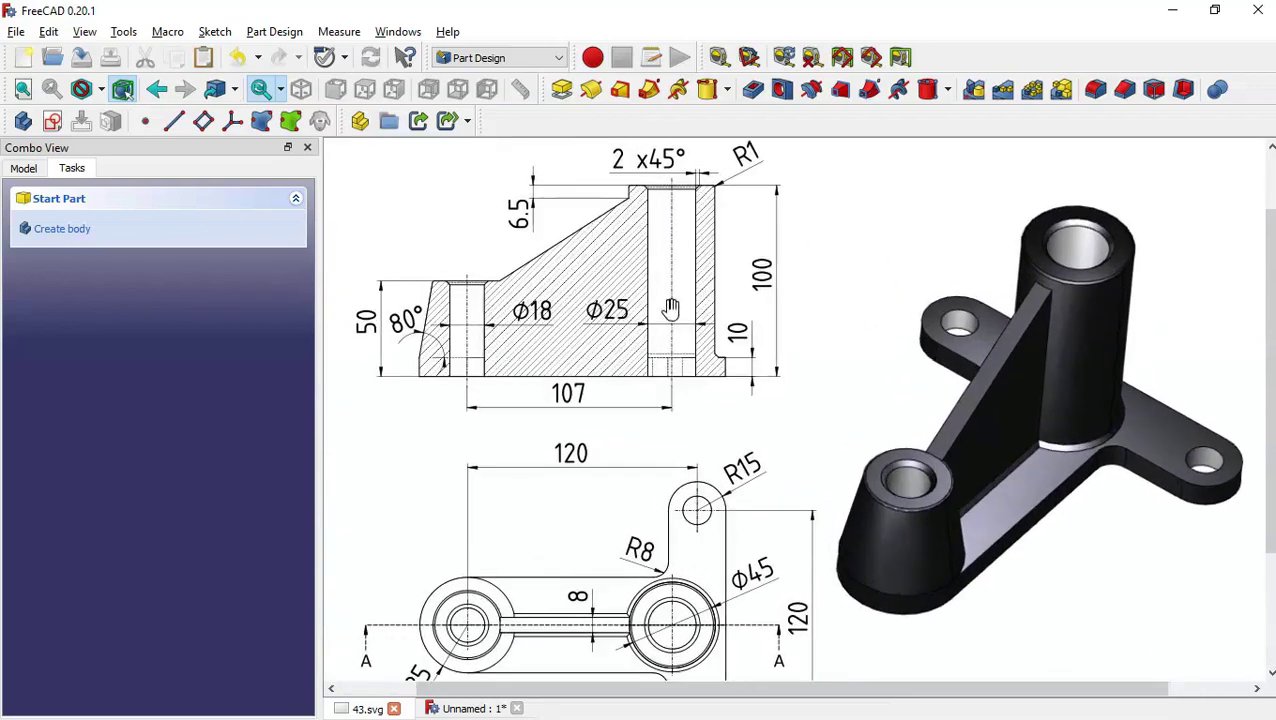
pyautogui.scroll(1, 705, 345)
pyautogui.click(465, 708)
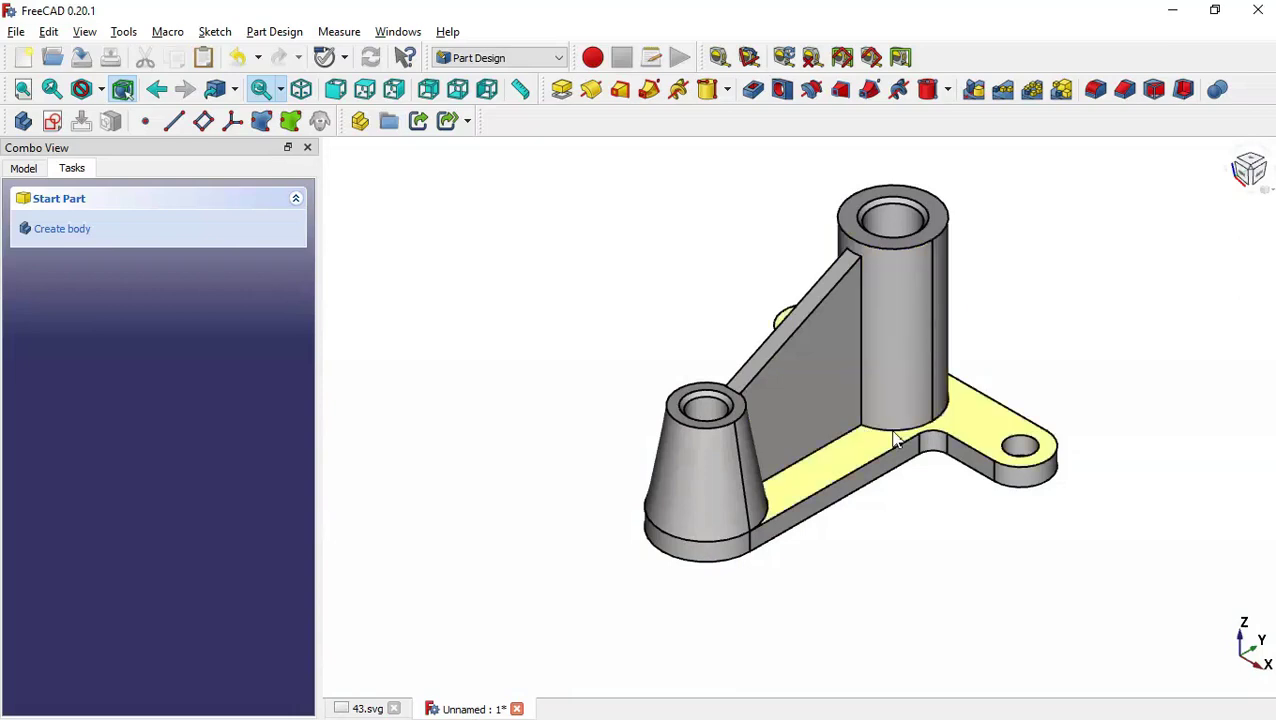
# - Switch the bracket to Wireframe draw style and select the tall cylinder's hidden base circle
pyautogui.scroll(5, 897, 440)
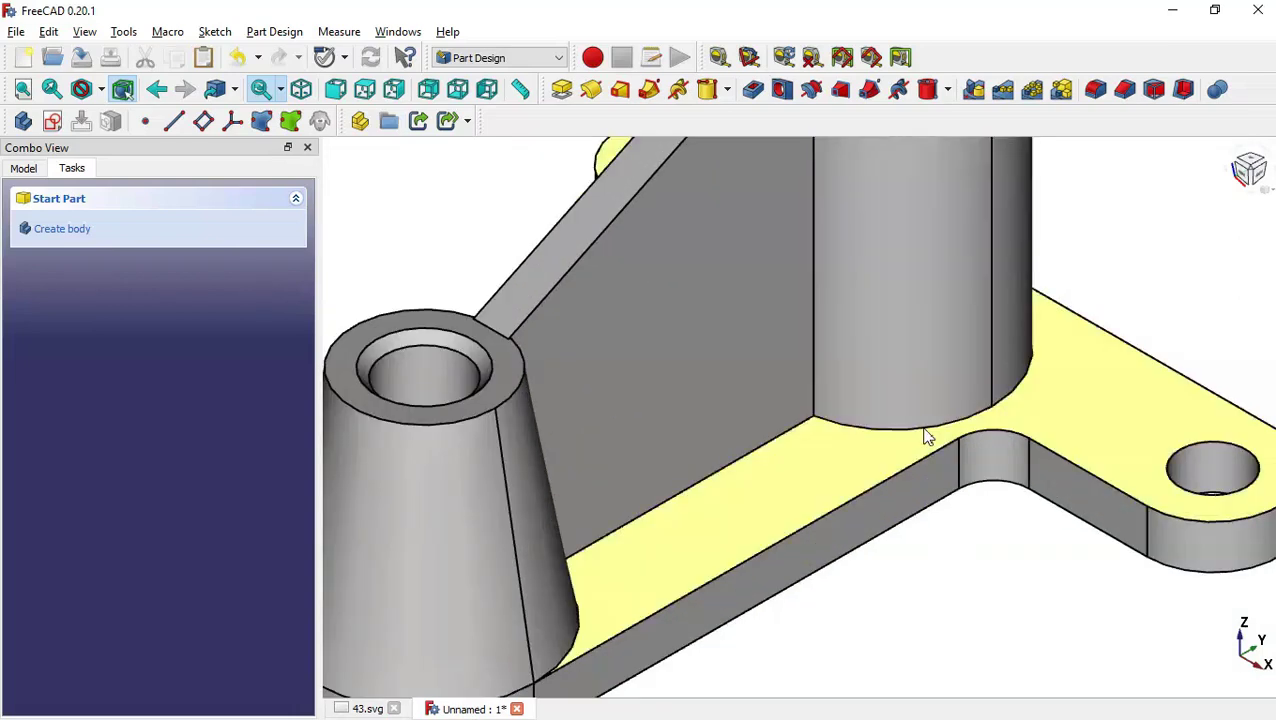
pyautogui.click(940, 428)
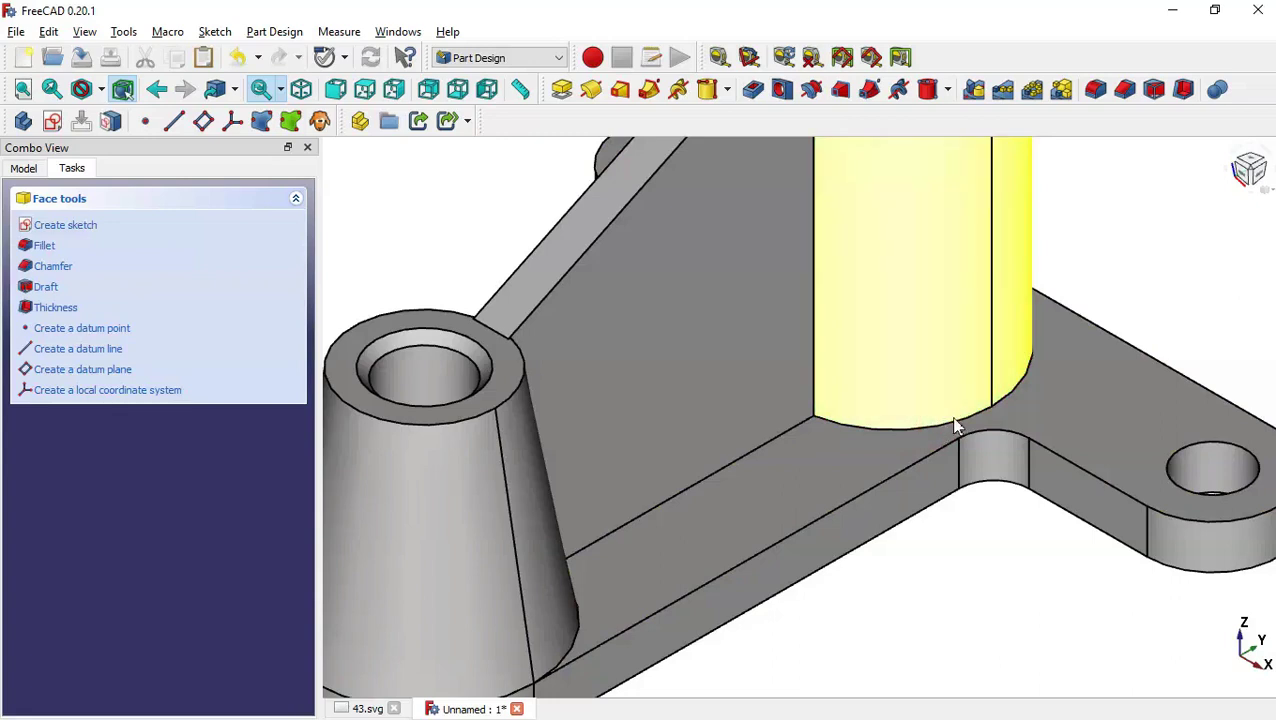
pyautogui.click(954, 424)
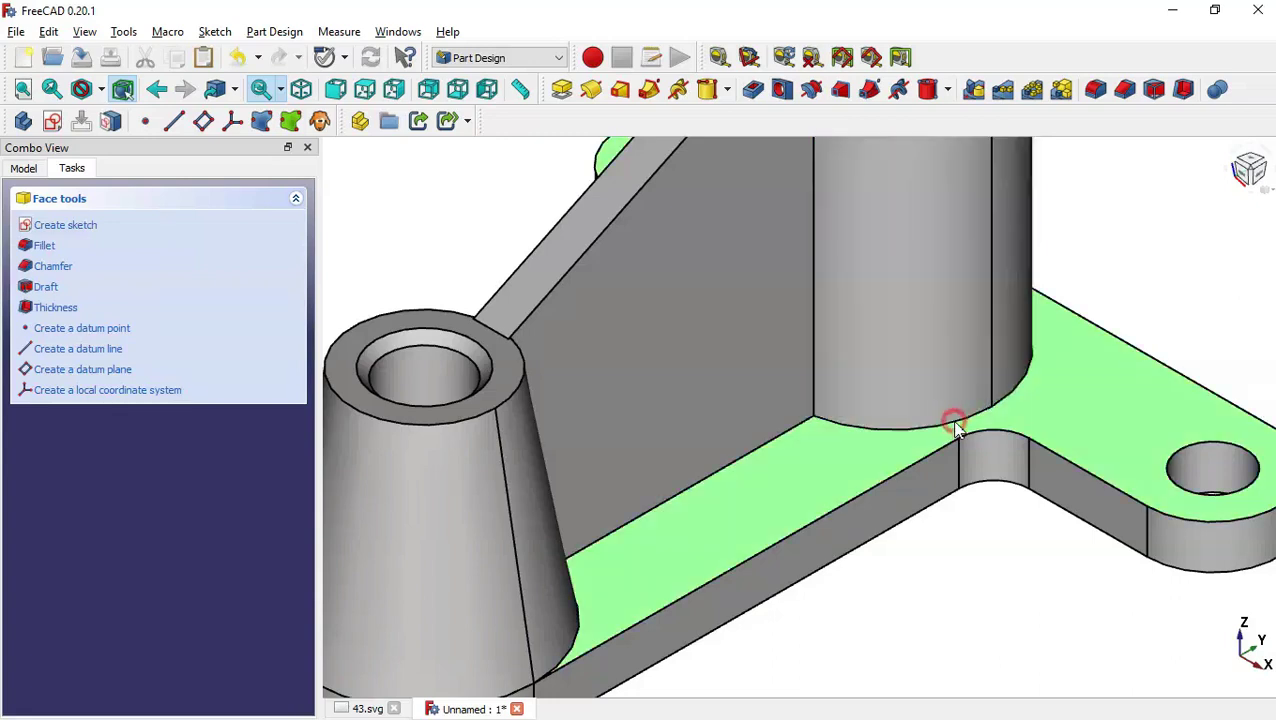
pyautogui.click(977, 545)
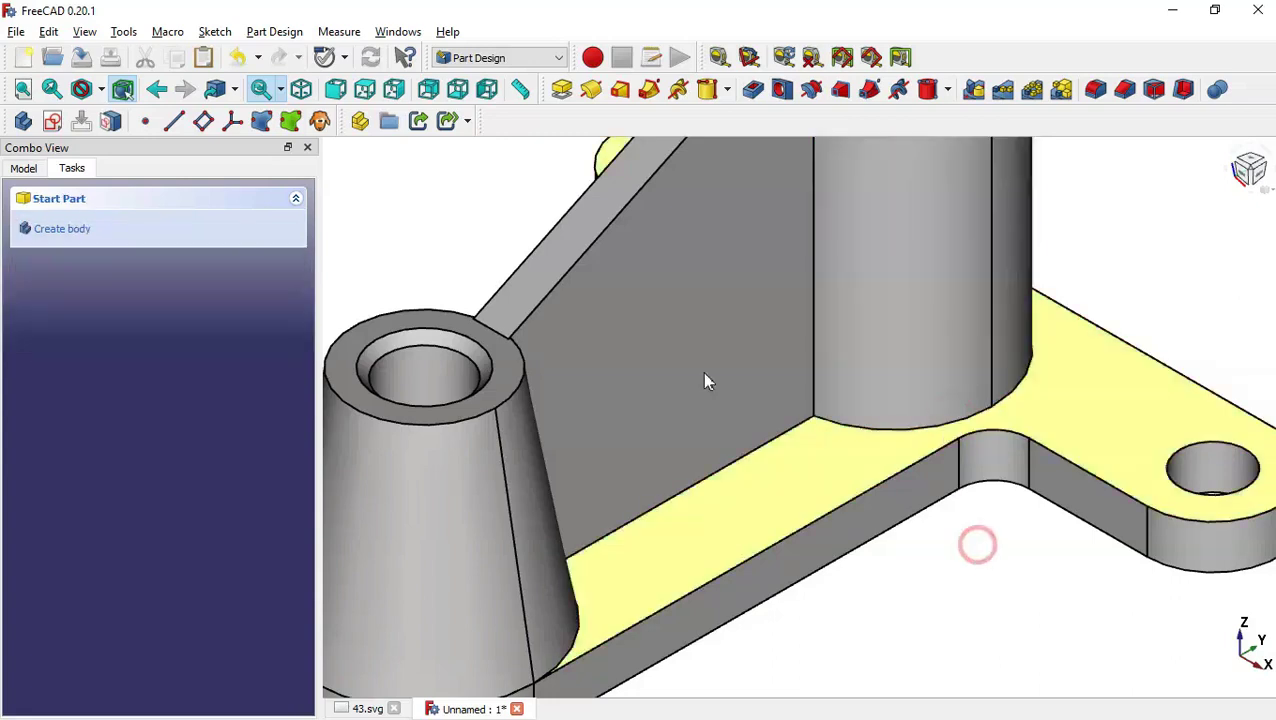
pyautogui.click(101, 89)
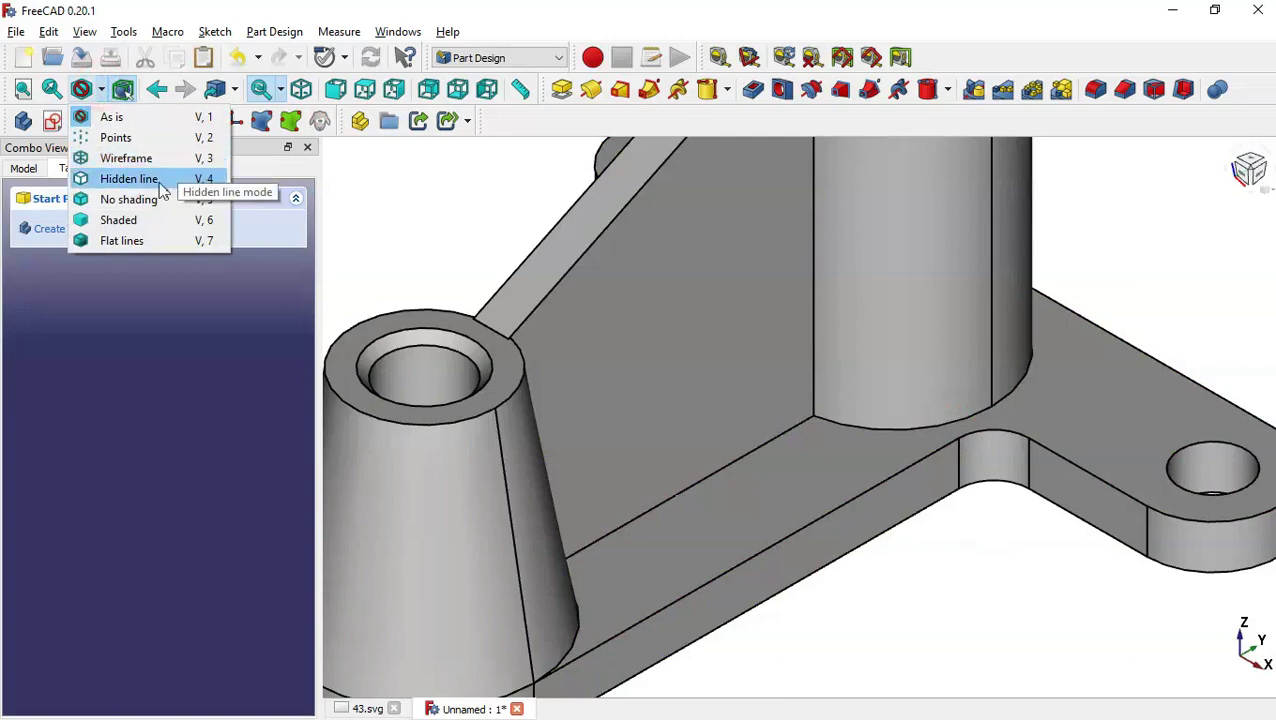
pyautogui.click(165, 164)
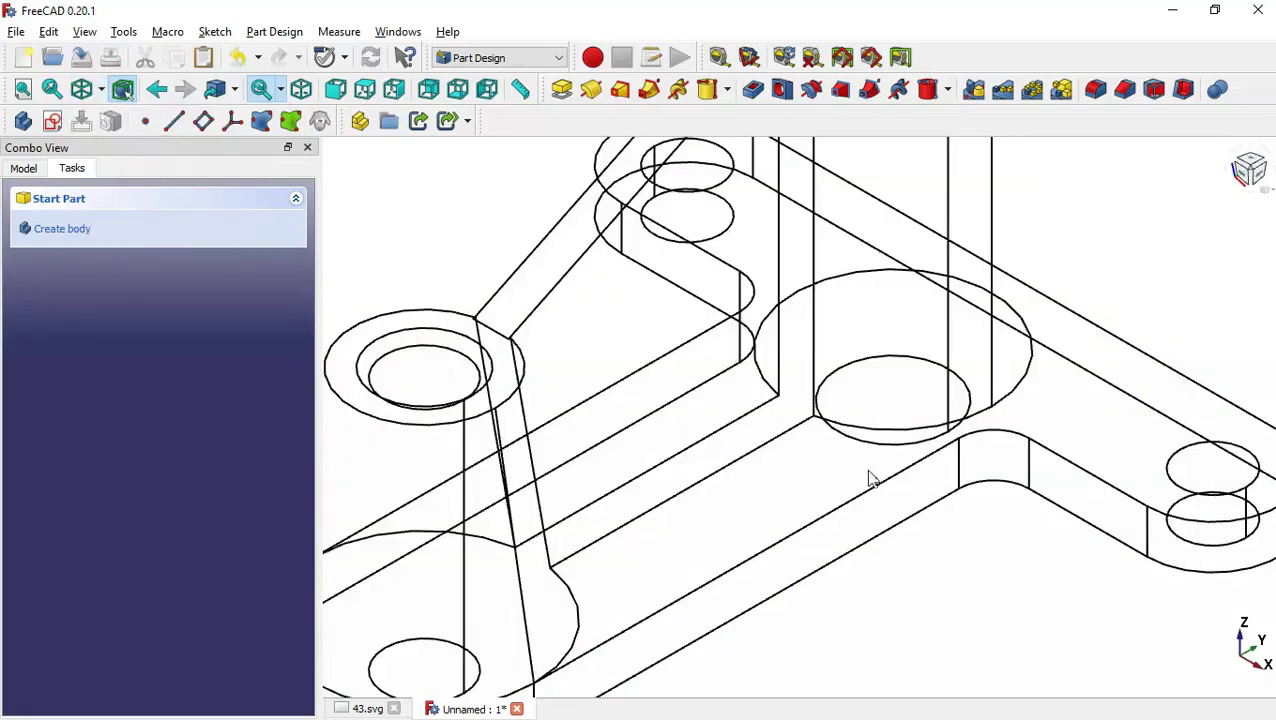
pyautogui.scroll(-2, 869, 478)
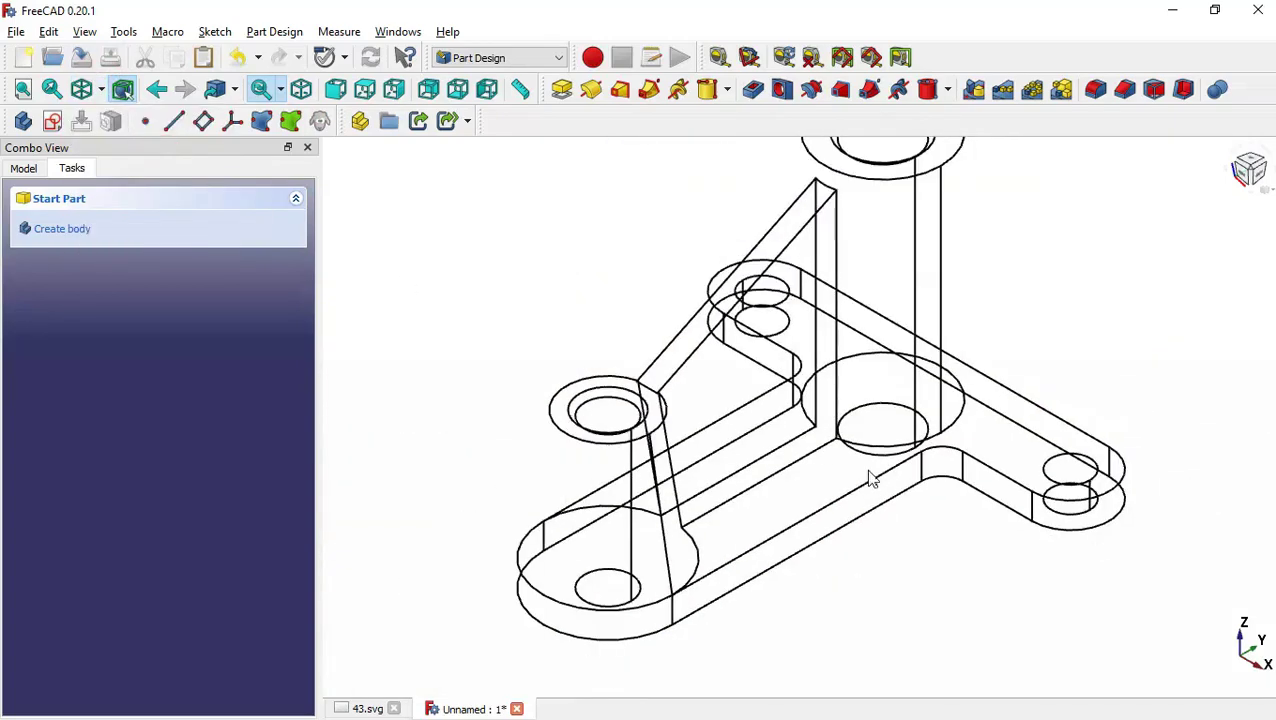
pyautogui.click(952, 432)
# - Chamfer the lower bore arc edge and two long base edges at 1 mm
pyautogui.click(922, 438)
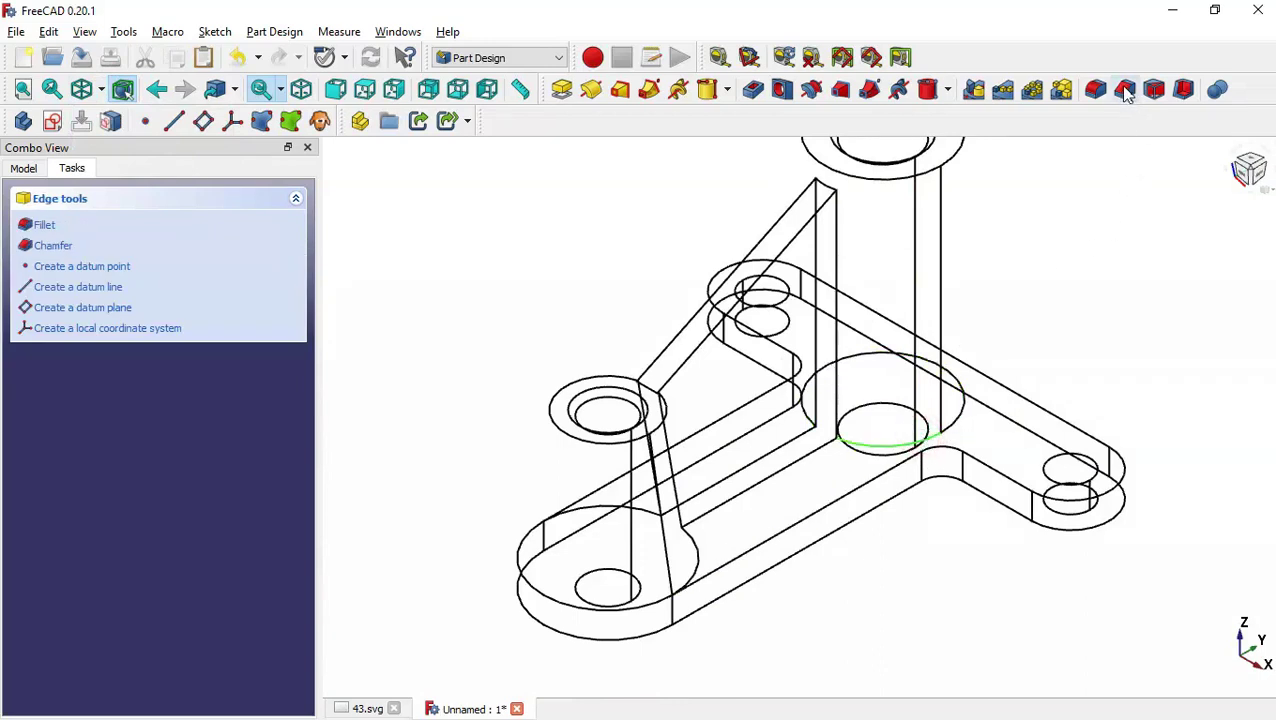
pyautogui.click(1125, 90)
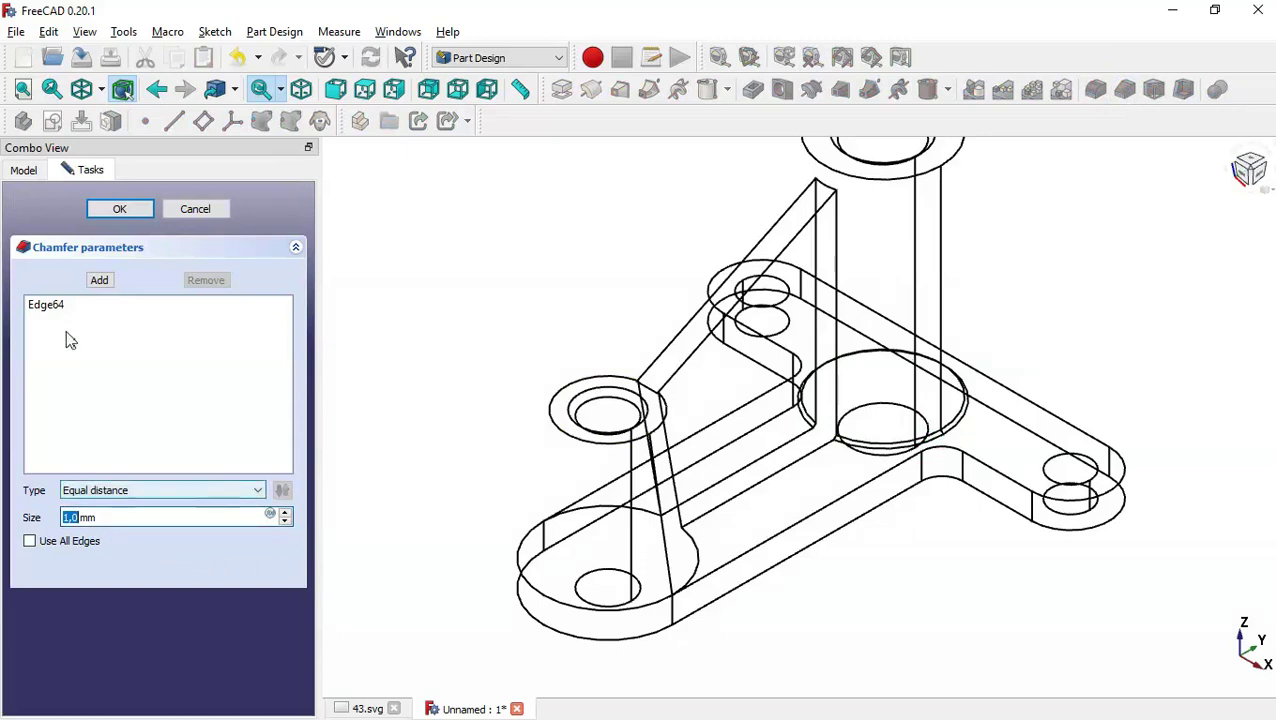
pyautogui.click(100, 281)
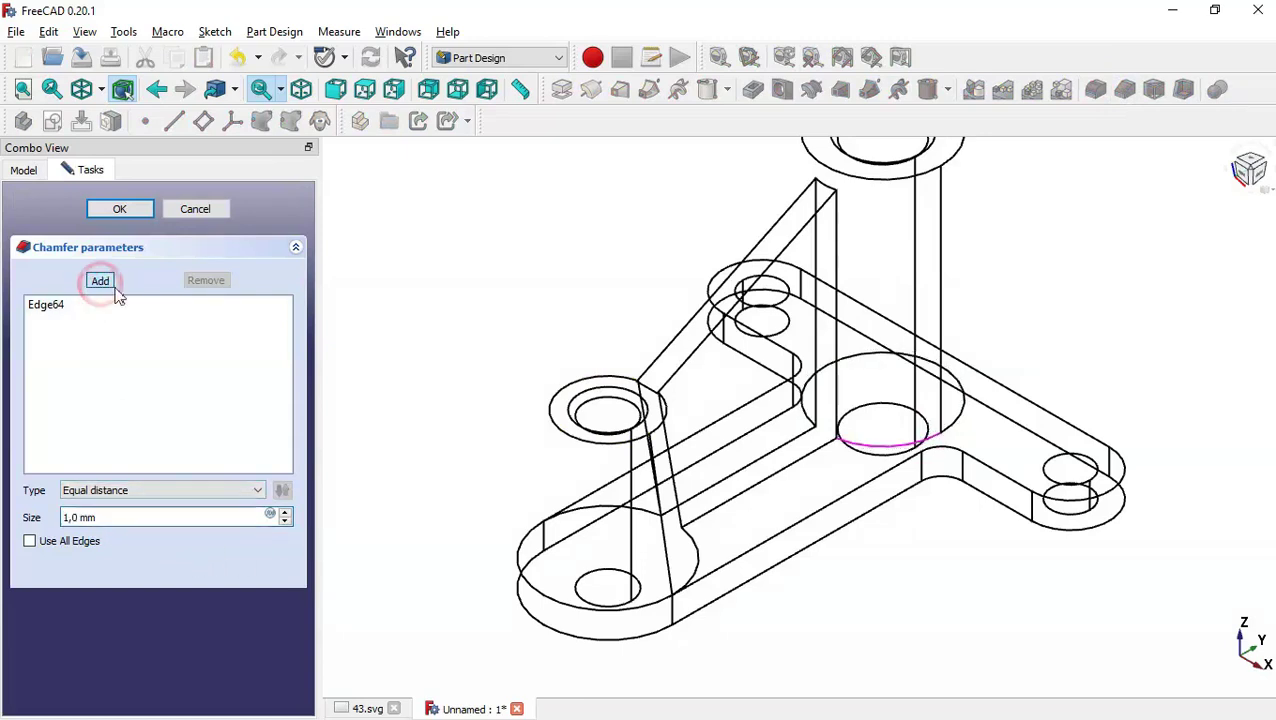
pyautogui.click(808, 453)
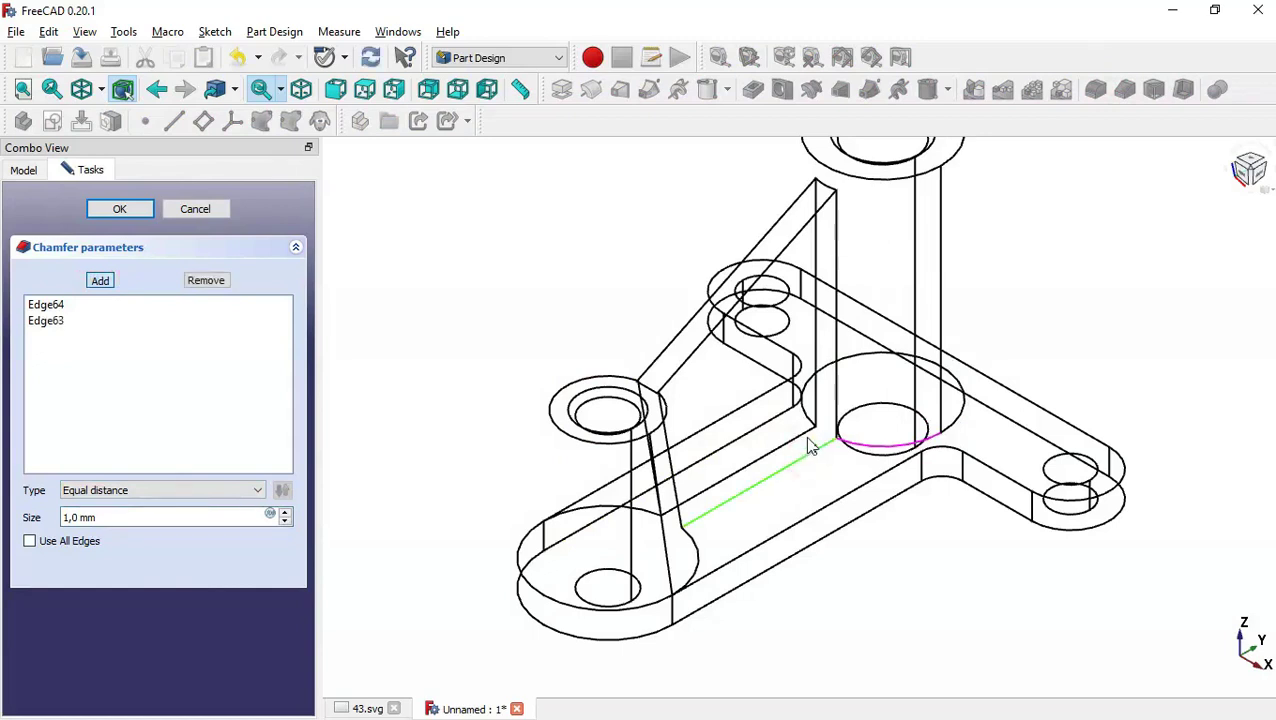
pyautogui.click(807, 435)
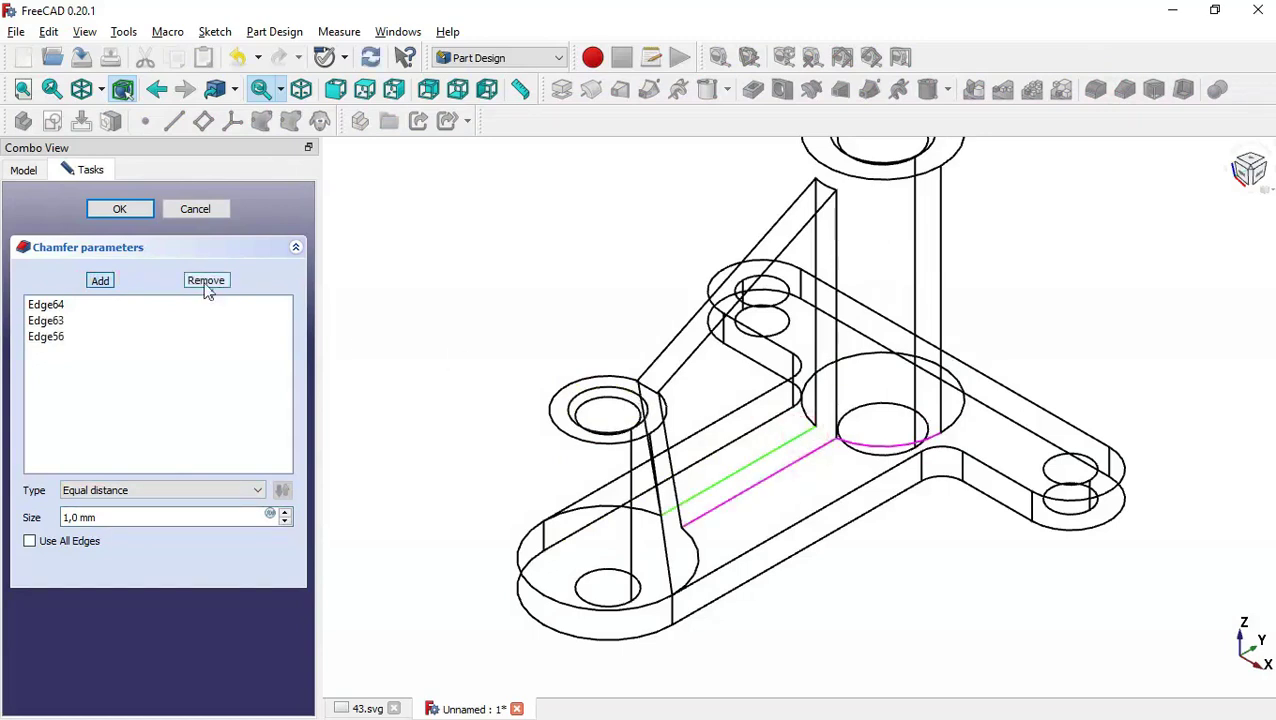
pyautogui.click(100, 281)
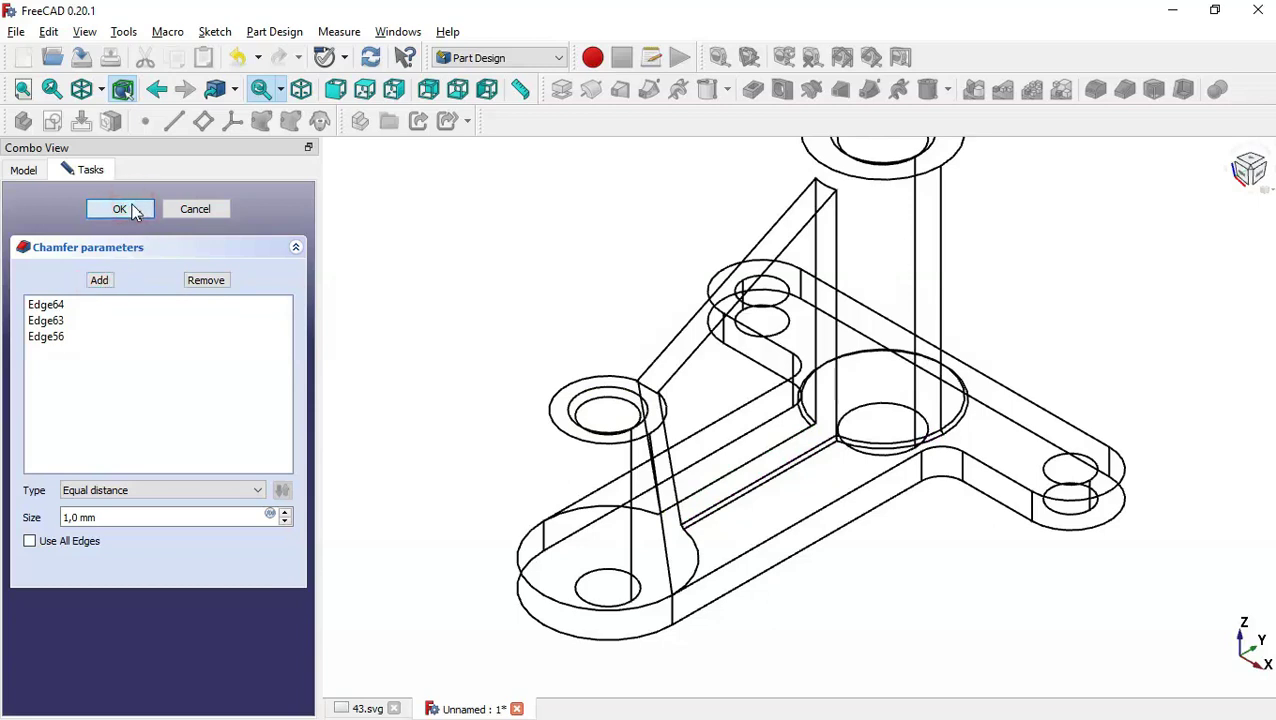
pyautogui.click(135, 209)
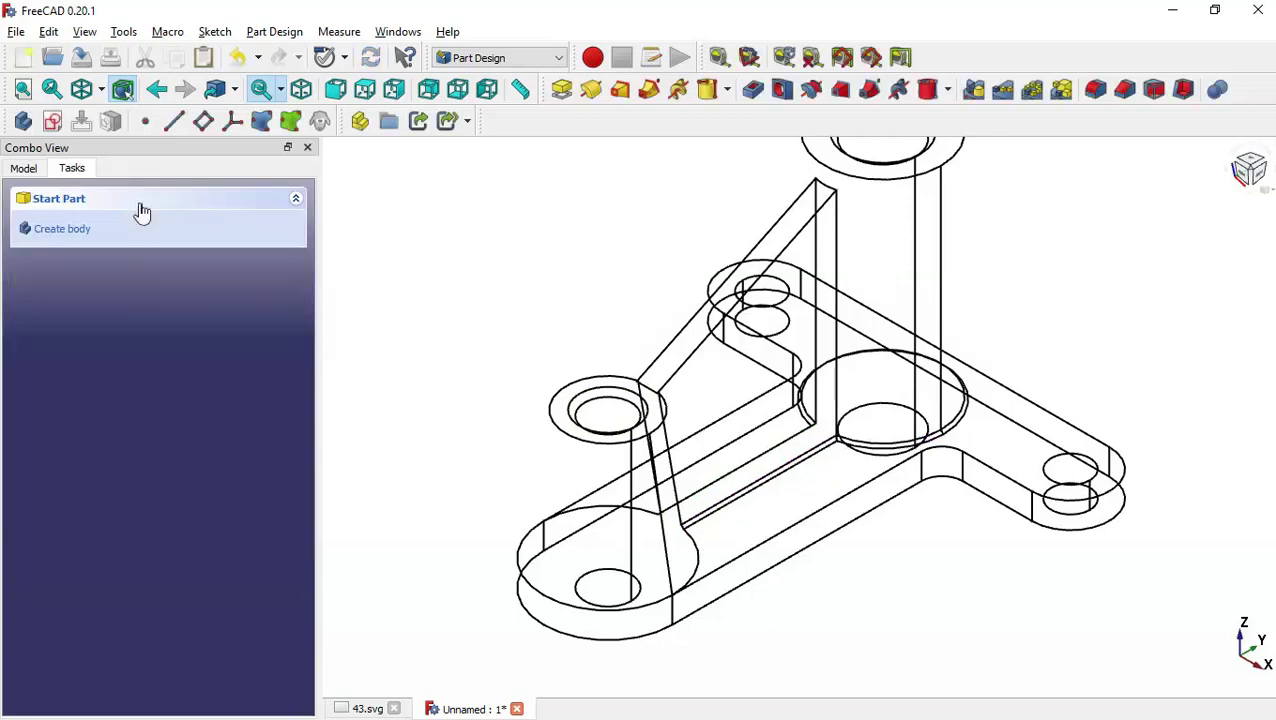
# - Switch the draw style to Flat lines and orbit to inspect the chamfers
pyautogui.click(102, 91)
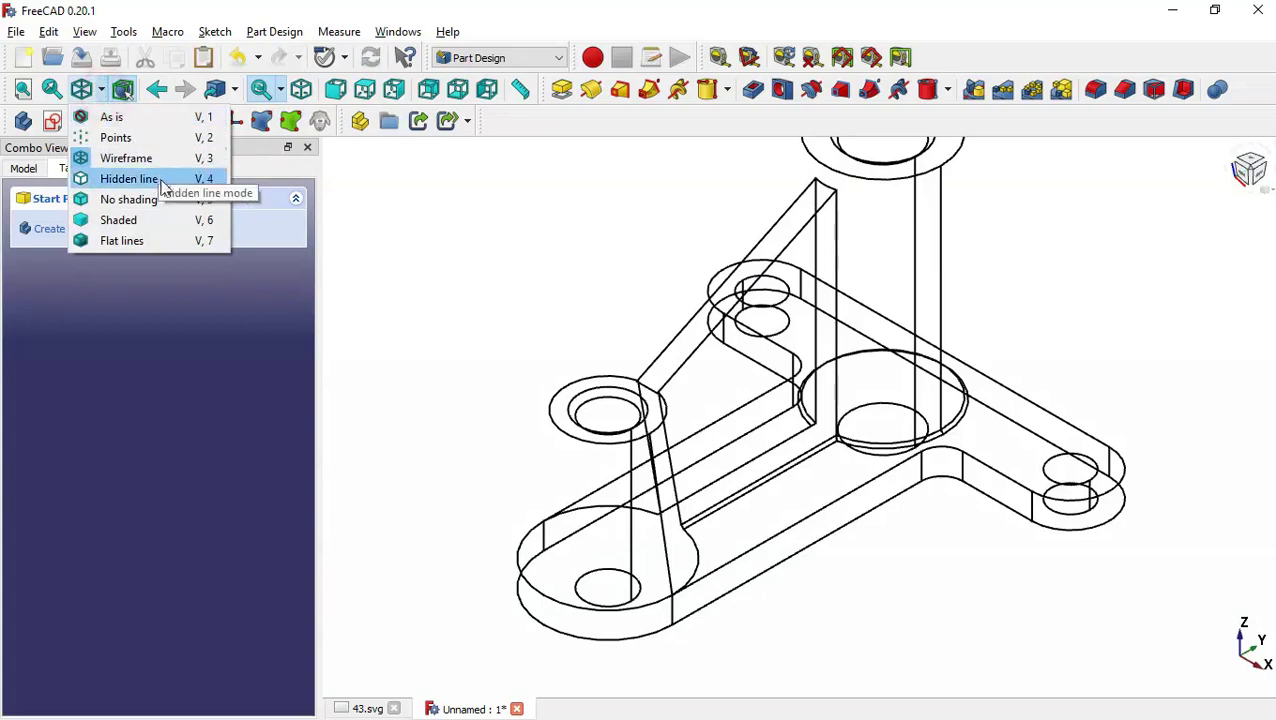
pyautogui.click(156, 241)
pyautogui.scroll(-3, 900, 548)
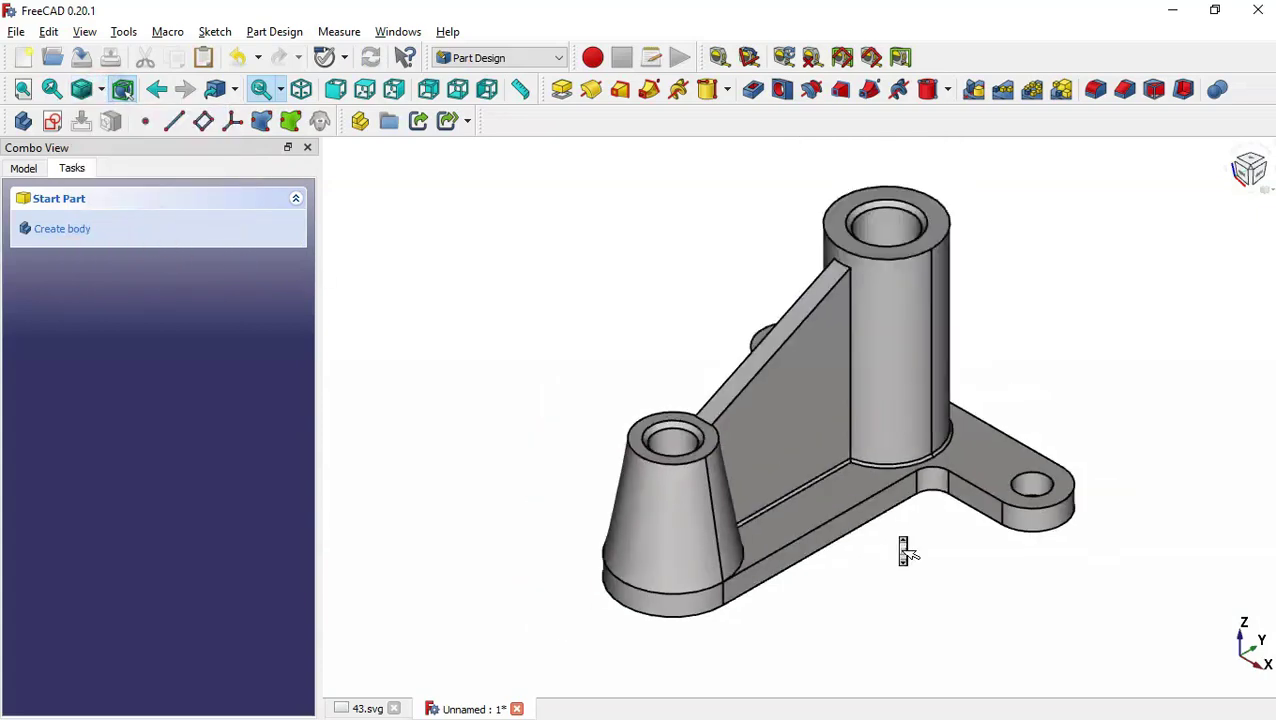
pyautogui.scroll(2, 900, 545)
pyautogui.moveTo(550, 300); pyautogui.dragTo(612, 307, button='middle')
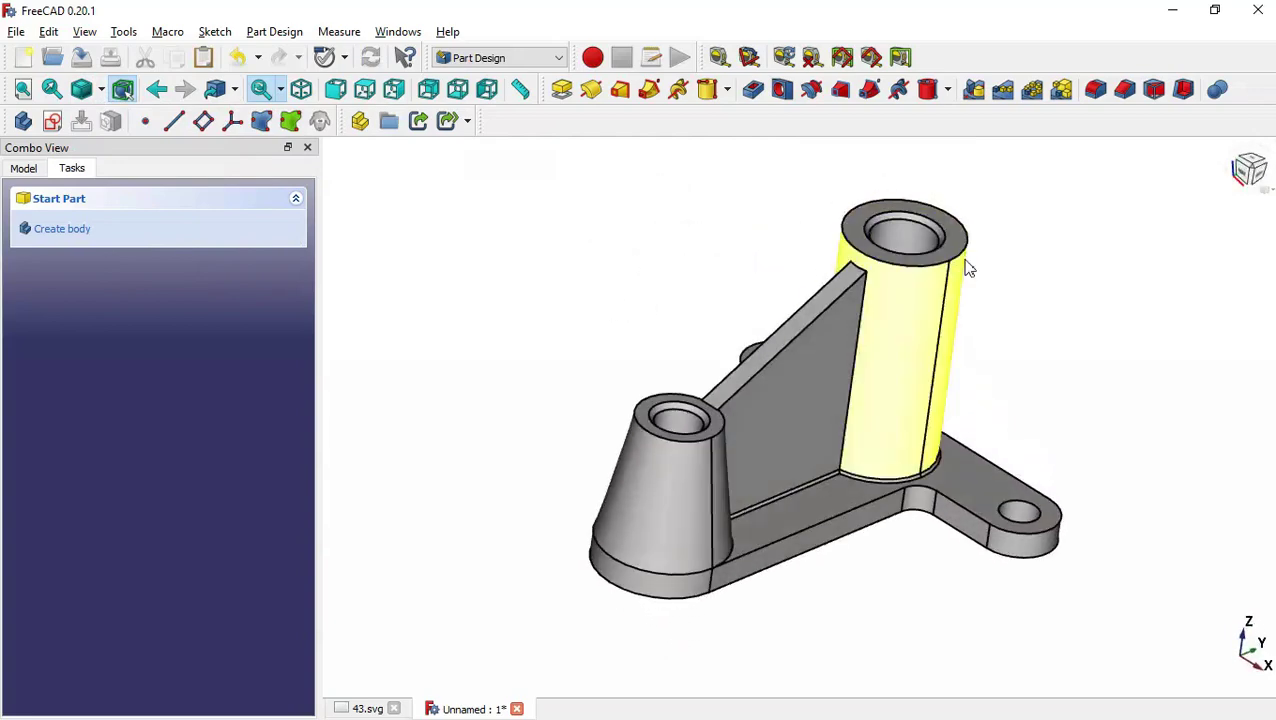
# - Start a fillet on the tall boss's top outer edge, confirming R1 on the 43.svg drawing
pyautogui.click(921, 260)
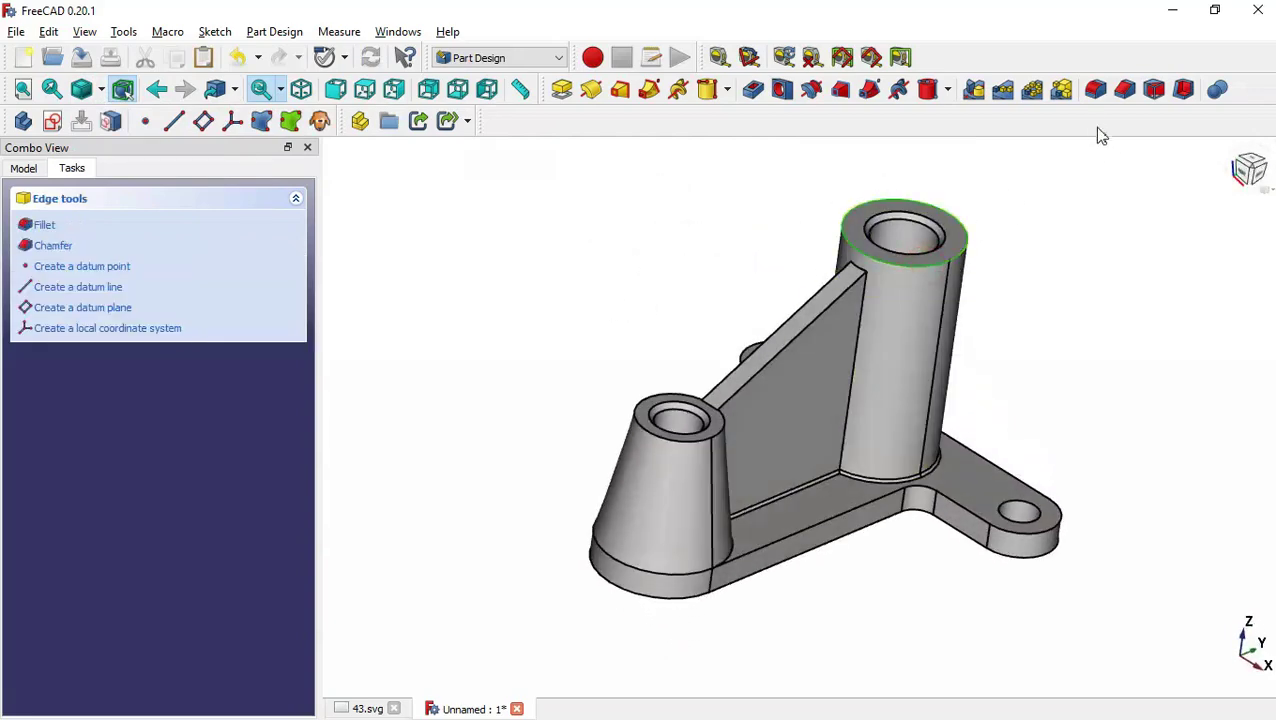
pyautogui.click(1095, 90)
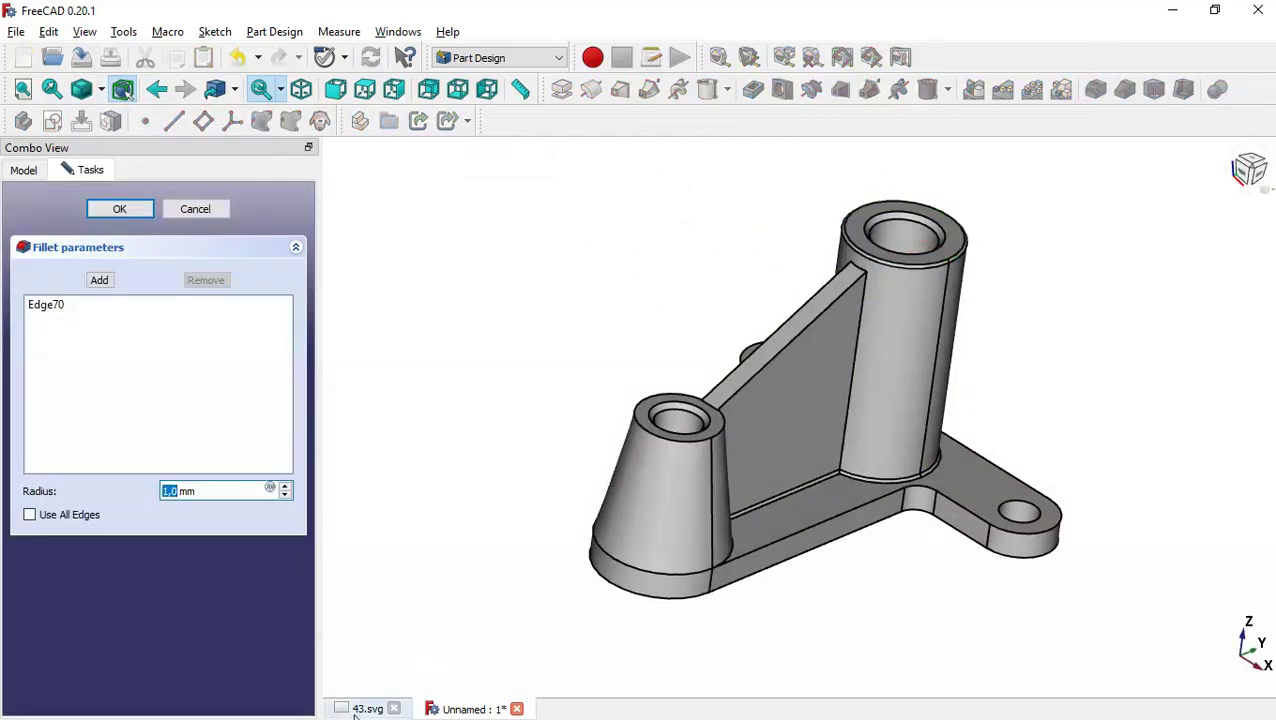
pyautogui.click(366, 709)
pyautogui.scroll(-2, 826, 480)
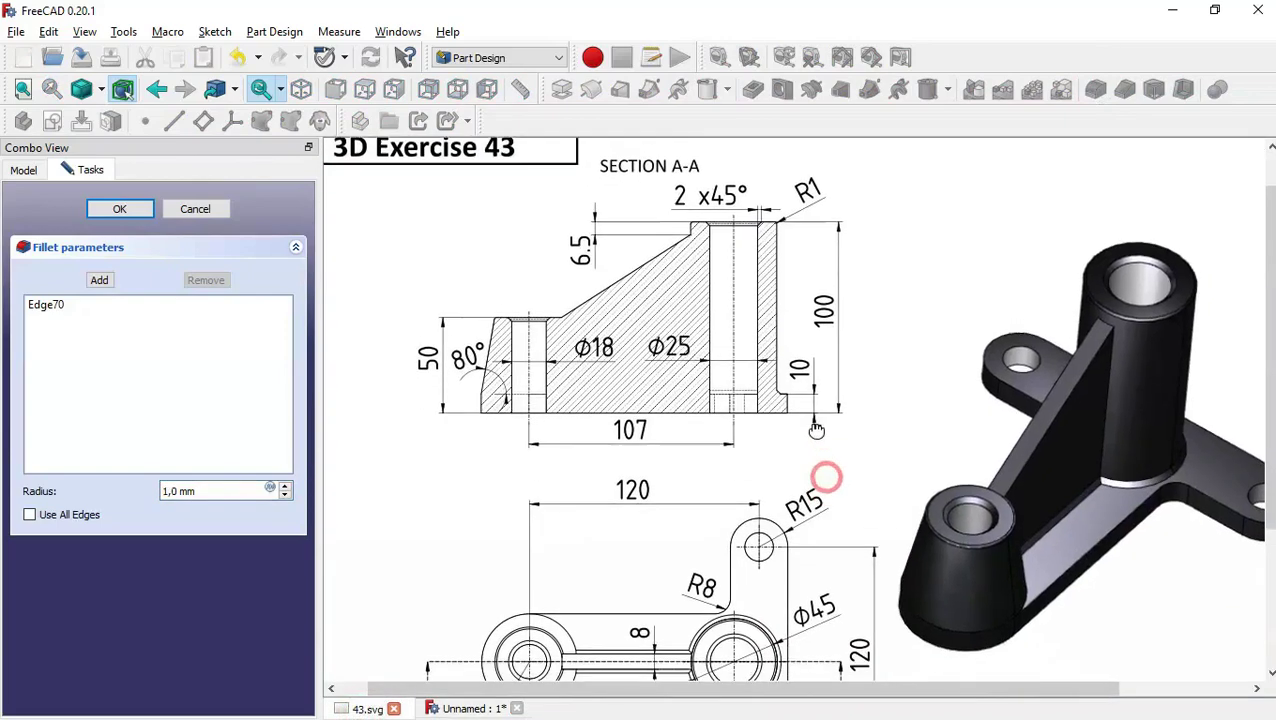
pyautogui.scroll(-4, 843, 585)
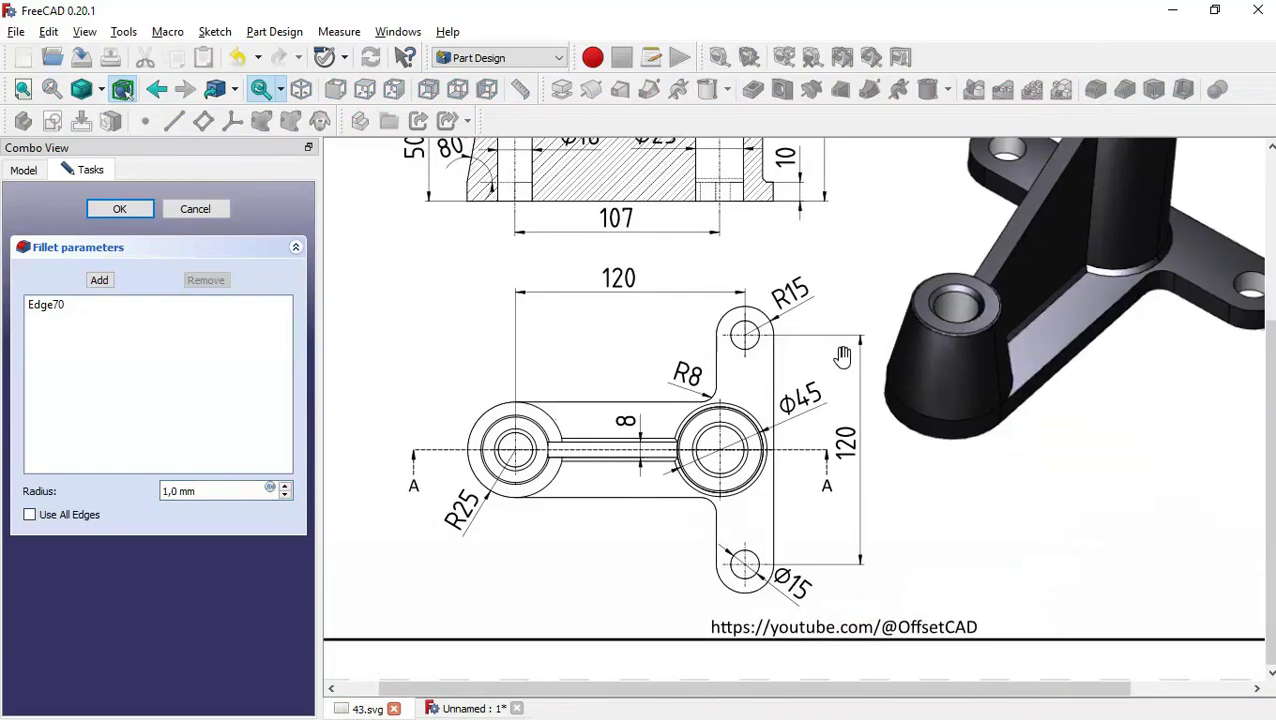
pyautogui.scroll(3, 573, 451)
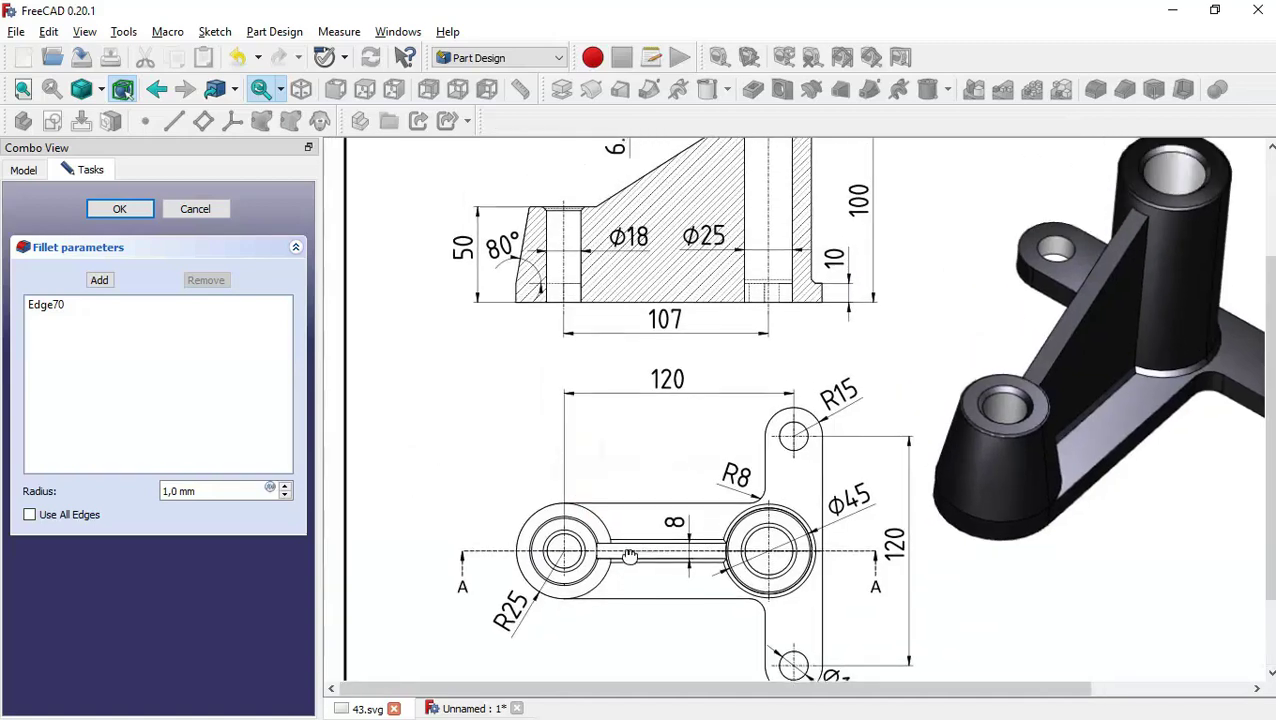
pyautogui.scroll(2, 676, 341)
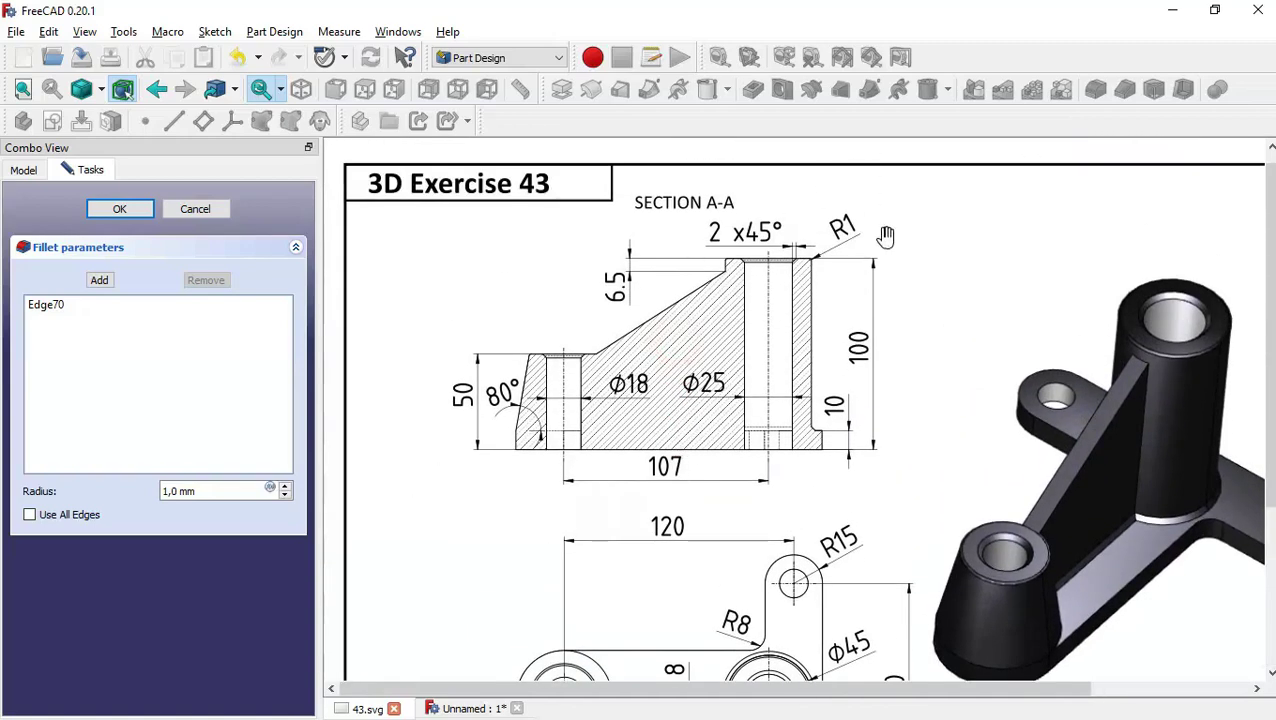
pyautogui.click(480, 708)
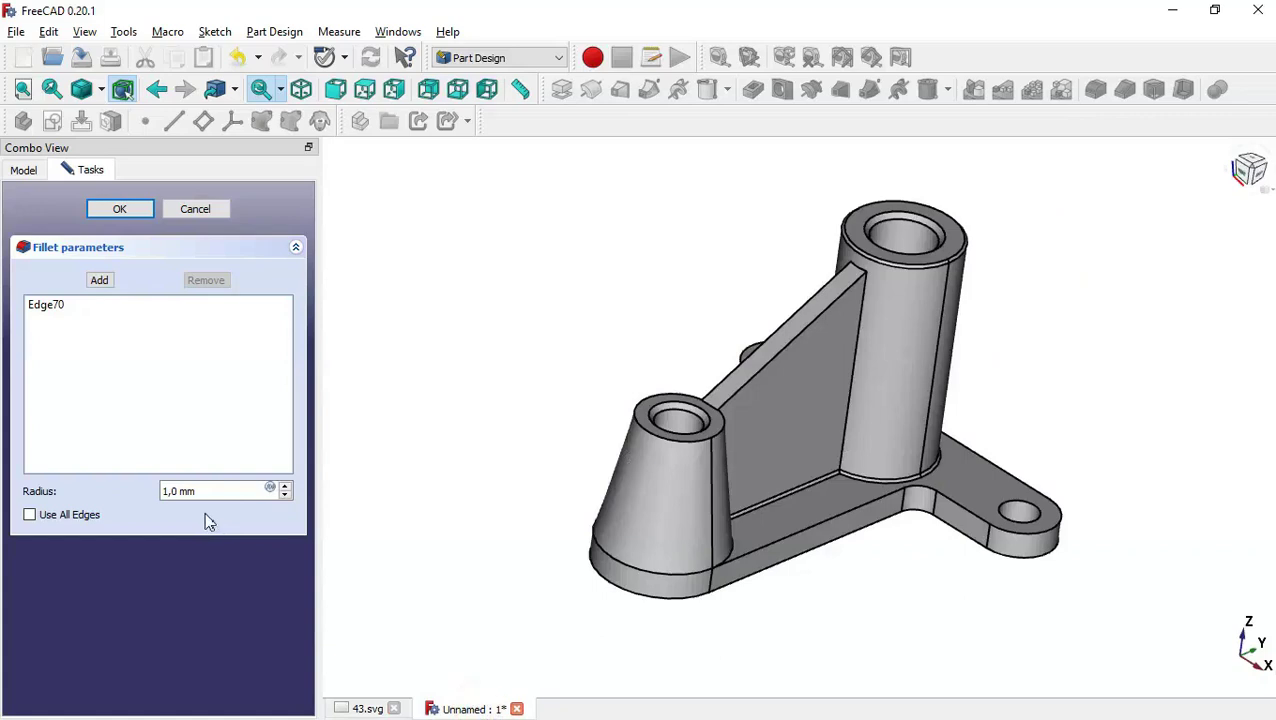
# - Add the small boss's top edge, apply the 1 mm fillet, and reset the view
pyautogui.click(99, 281)
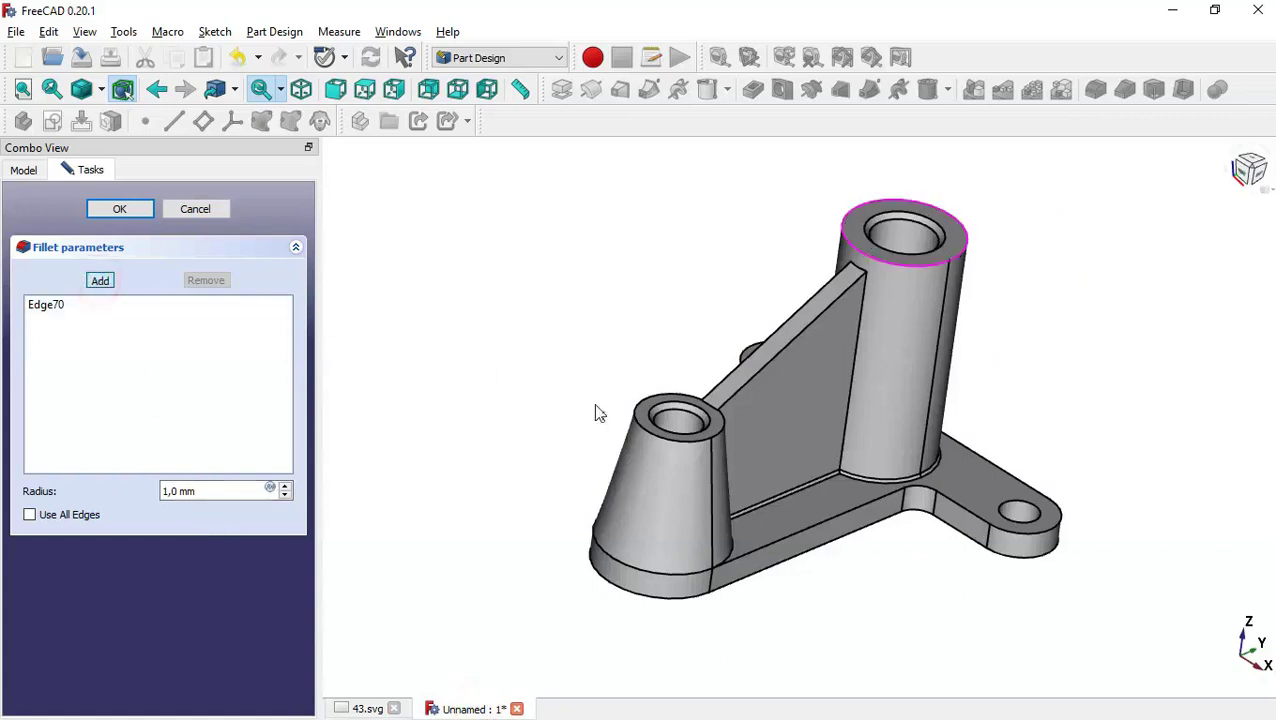
pyautogui.click(685, 443)
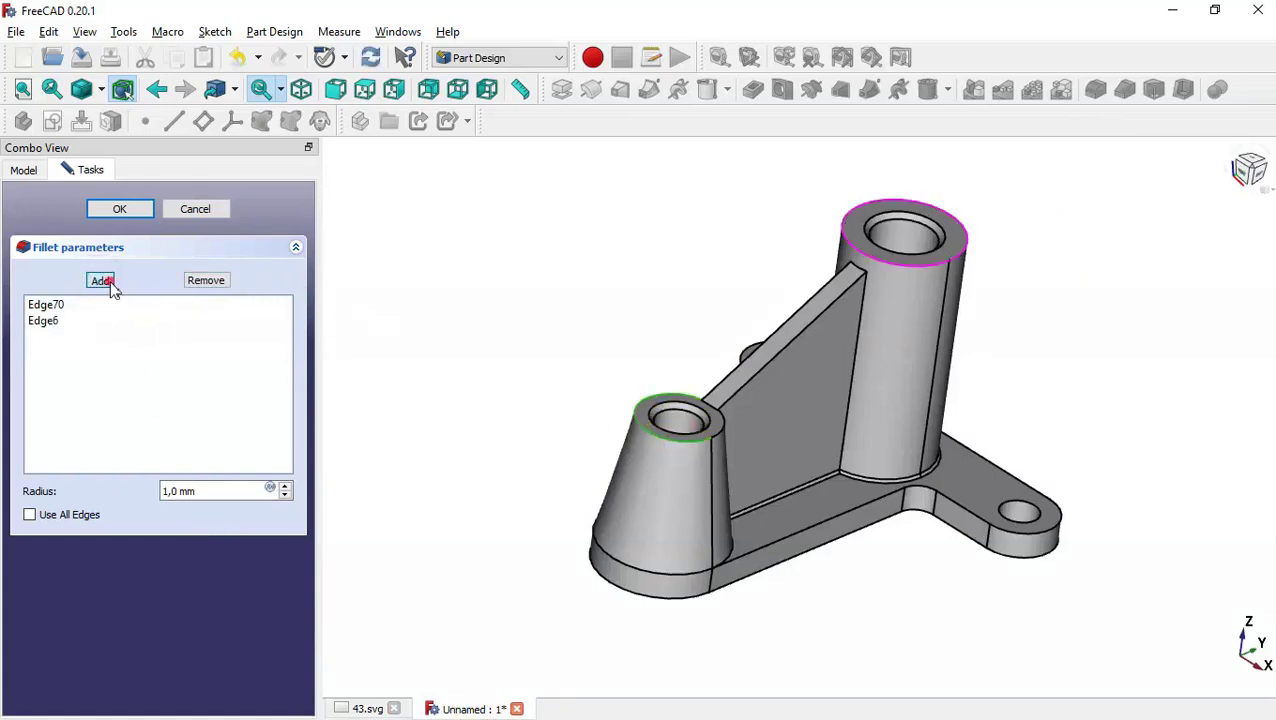
pyautogui.click(105, 283)
pyautogui.click(130, 220)
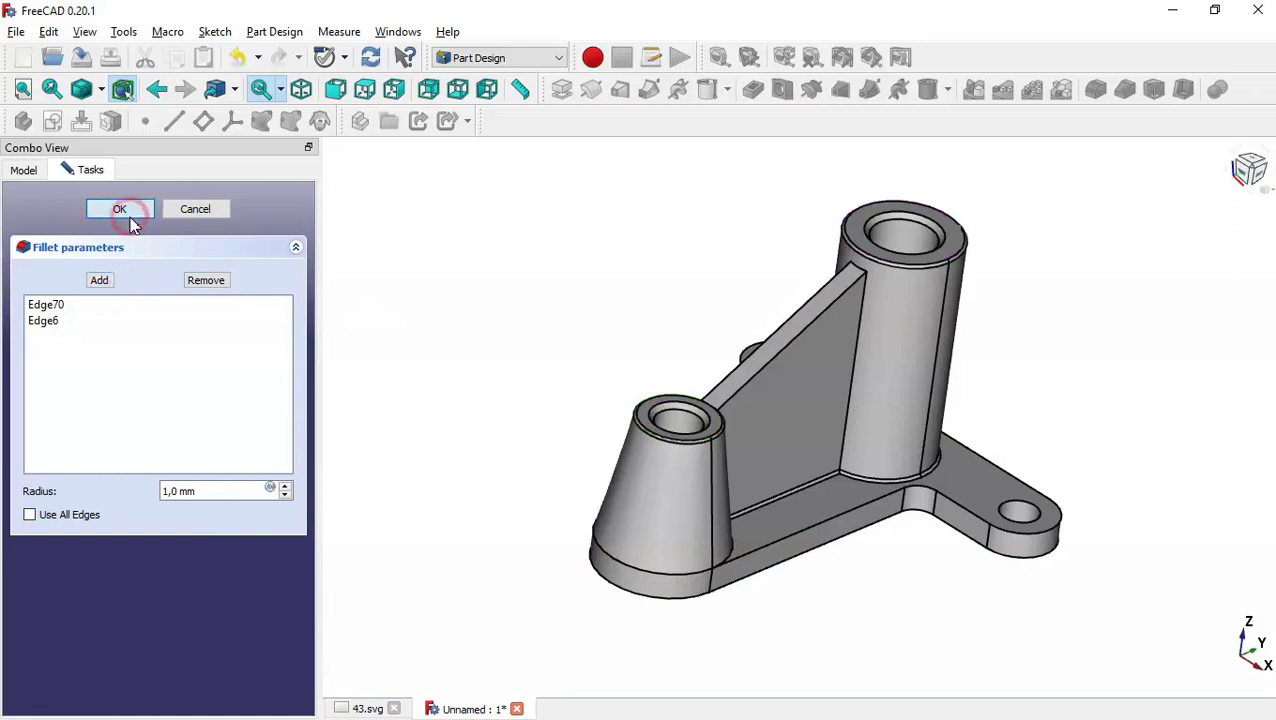
pyautogui.press('Home')
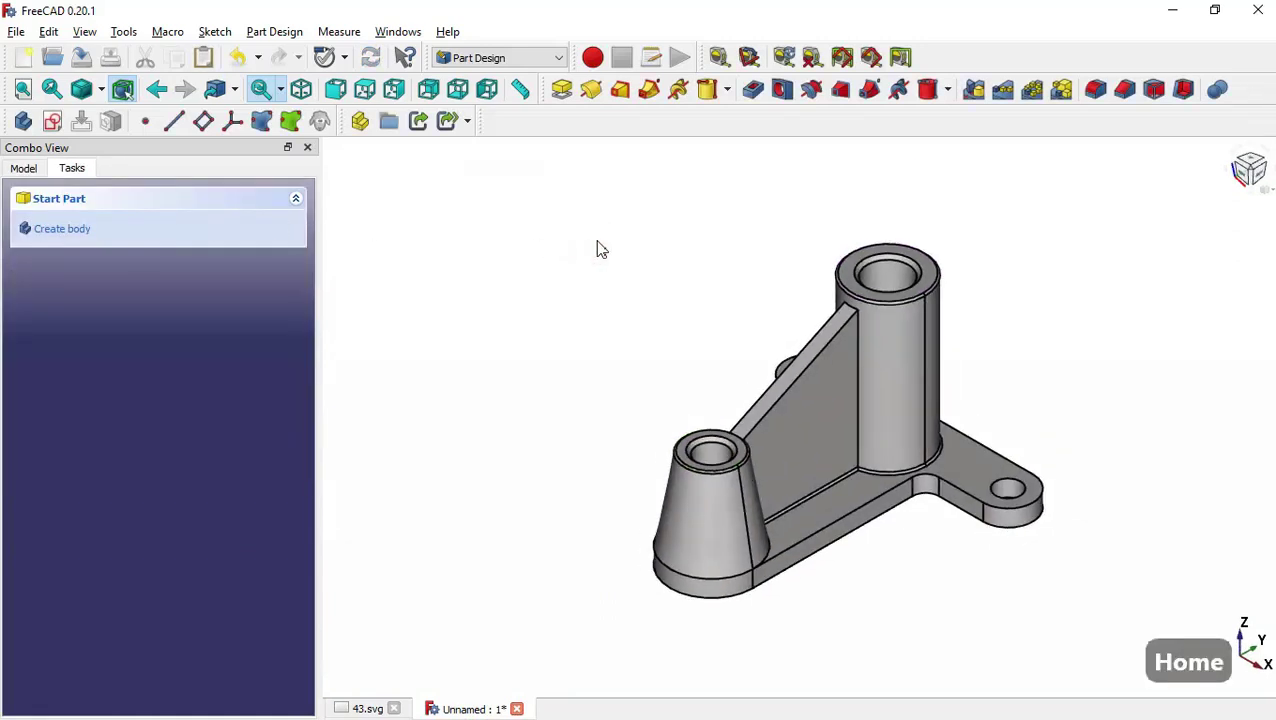
pyautogui.scroll(5, 880, 430)
pyautogui.scroll(-5, 885, 500)
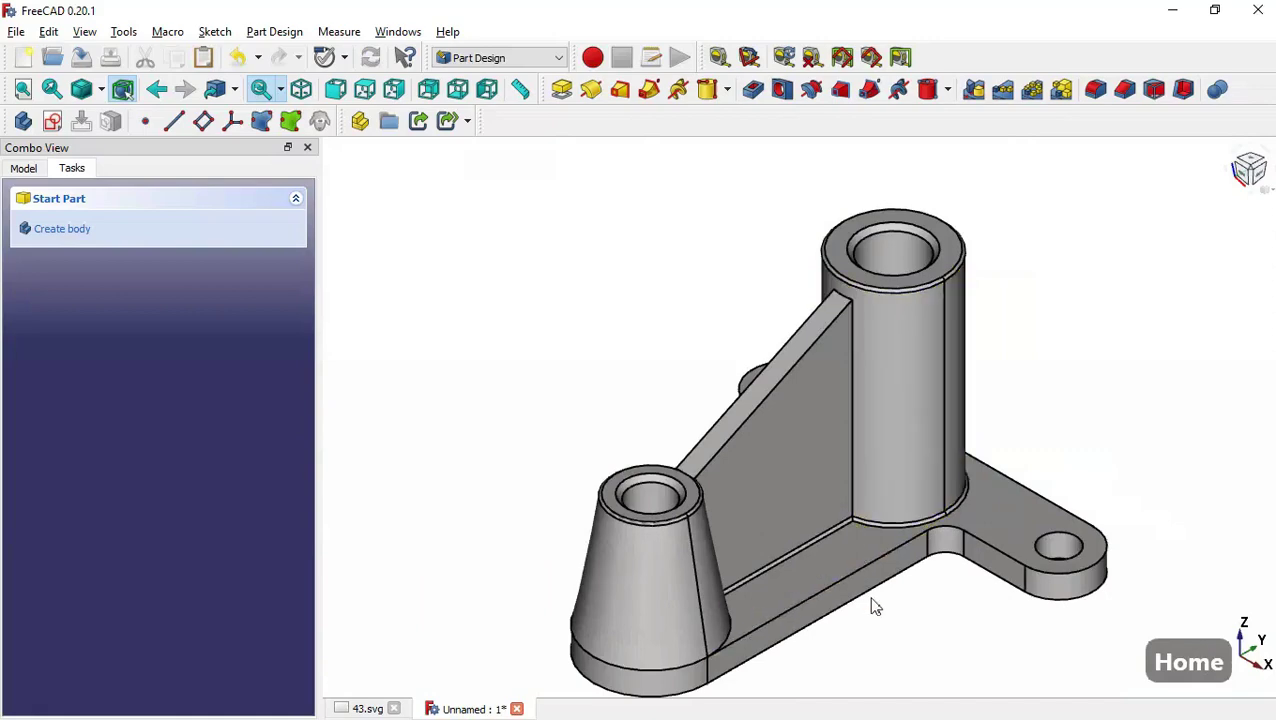
pyautogui.scroll(-4, 679, 366)
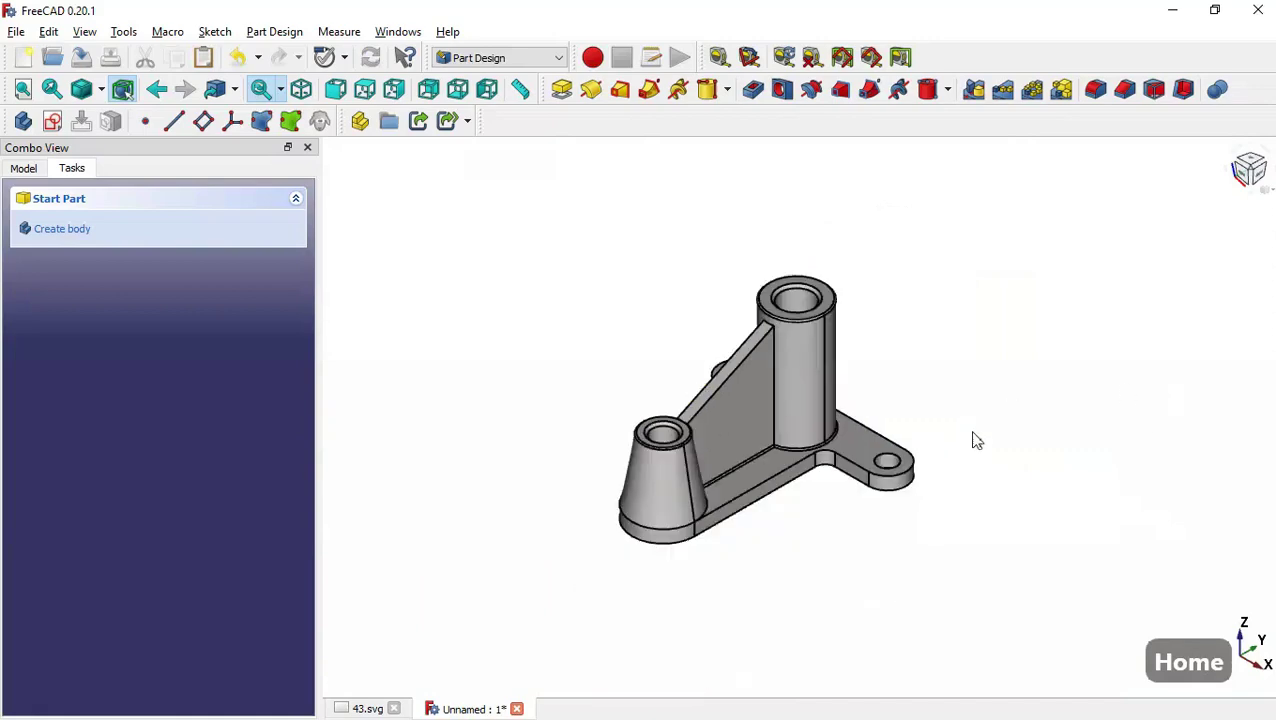